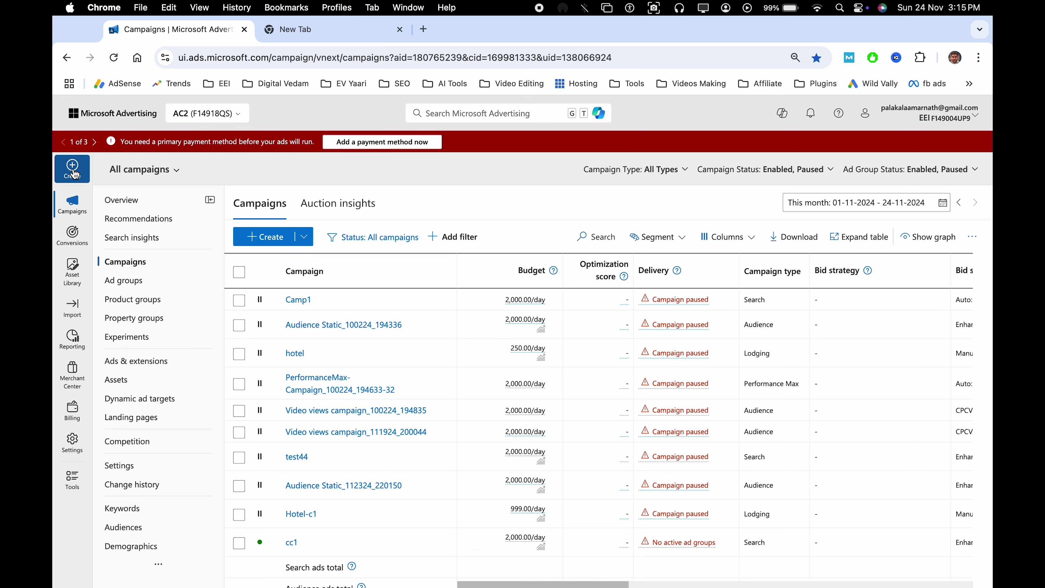
Start creating a new campaign and skip choosing a campaign goal
{"action": "left_click", "coordinate": [72, 168]}
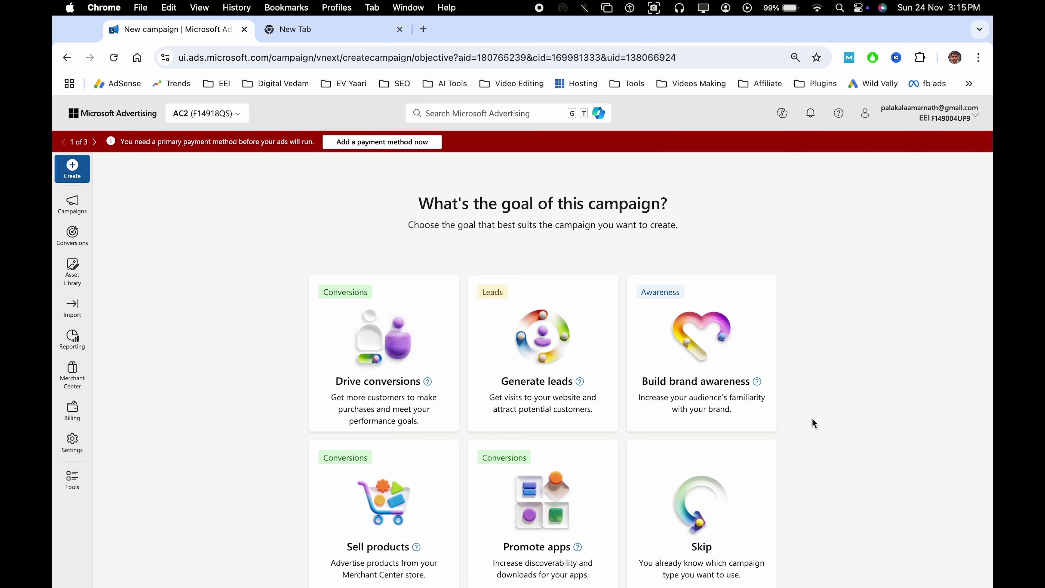
{"action": "scroll", "coordinate": [812, 418], "scroll_direction": "down", "scroll_amount": 2}
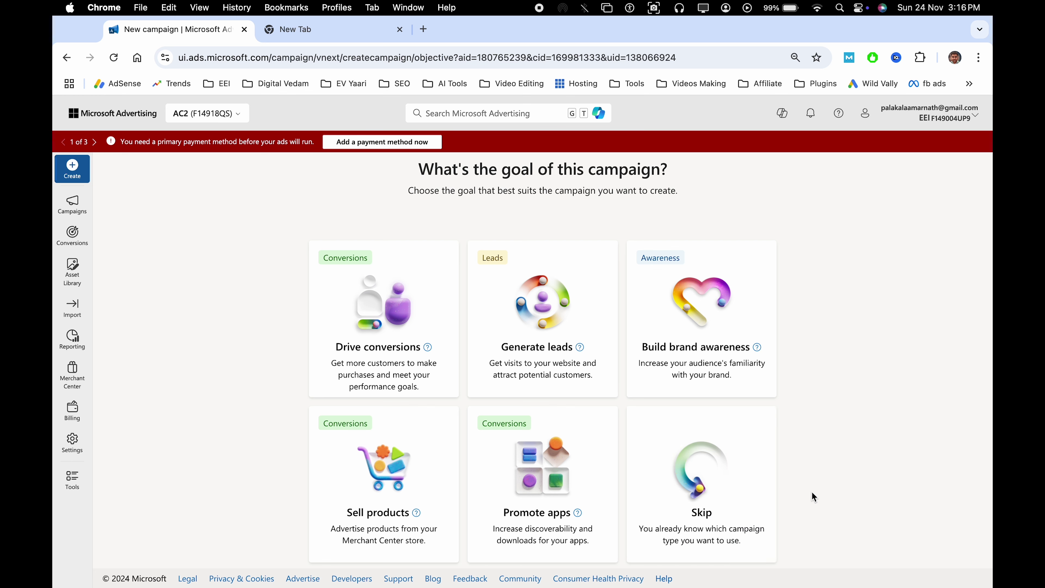
{"action": "left_click", "coordinate": [691, 502]}
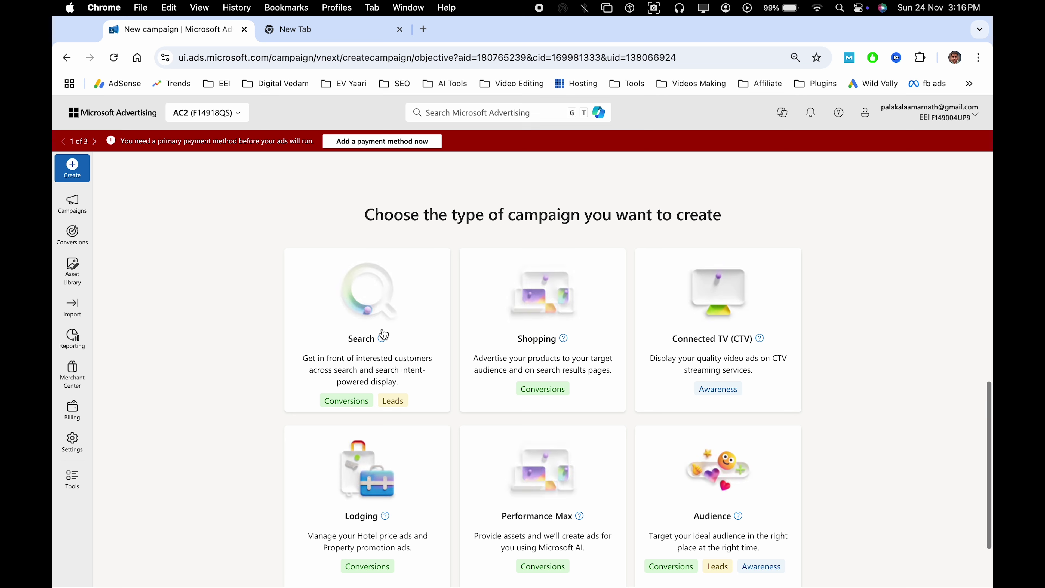
Choose Search as the type of campaign to create
{"action": "scroll", "coordinate": [431, 490], "scroll_direction": "down", "scroll_amount": 1}
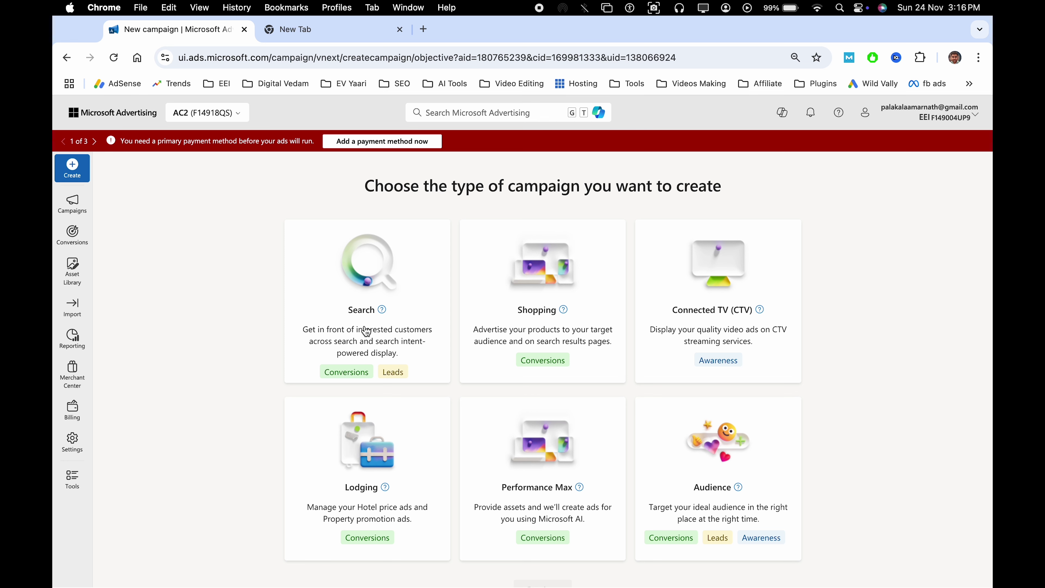
{"action": "scroll", "coordinate": [365, 334], "scroll_direction": "up", "scroll_amount": 1}
{"action": "scroll", "coordinate": [365, 333], "scroll_direction": "down", "scroll_amount": 1}
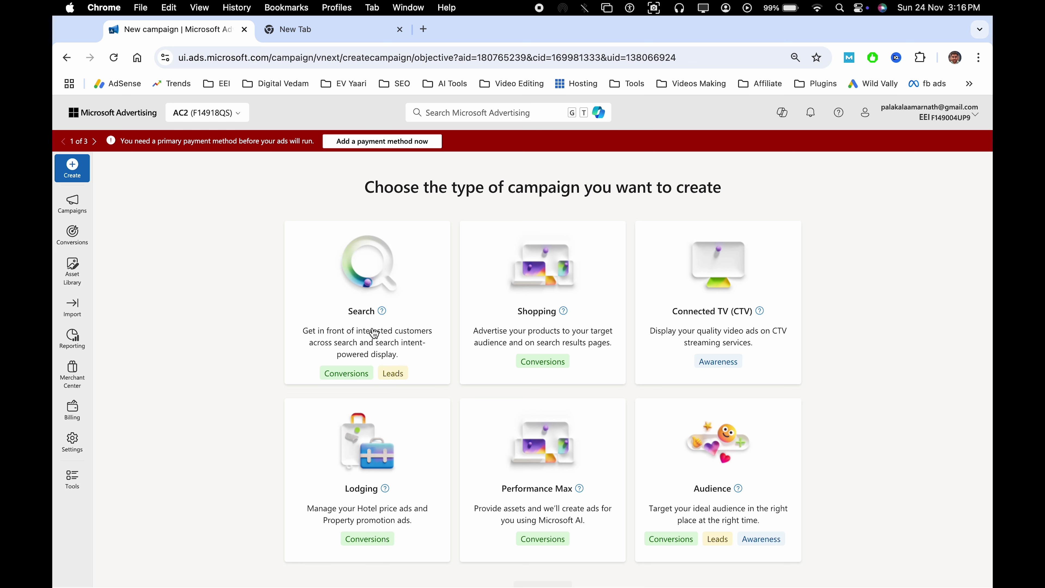
{"action": "left_click", "coordinate": [362, 350]}
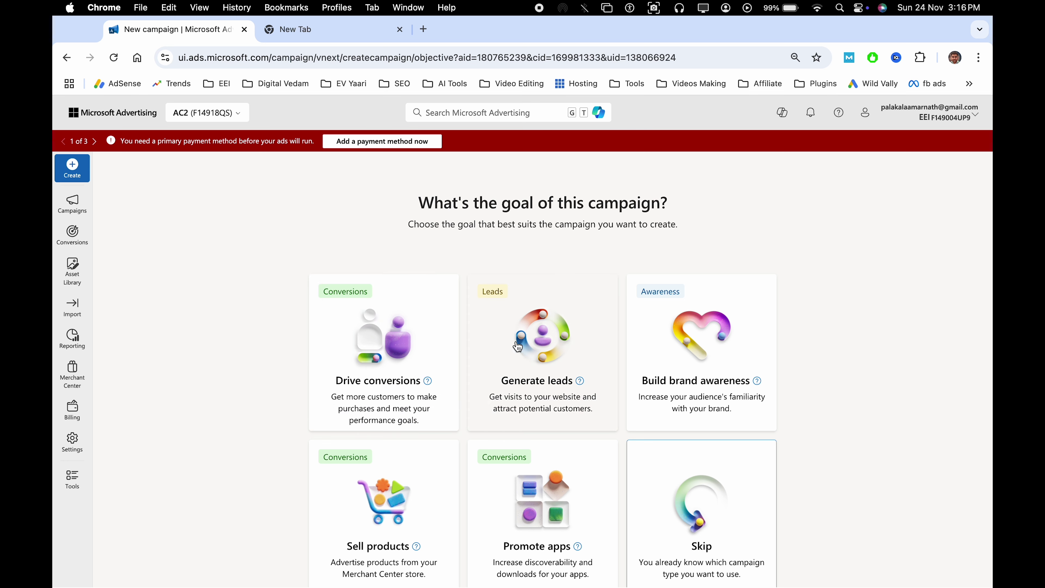
{"action": "scroll", "coordinate": [555, 345], "scroll_direction": "down", "scroll_amount": 10}
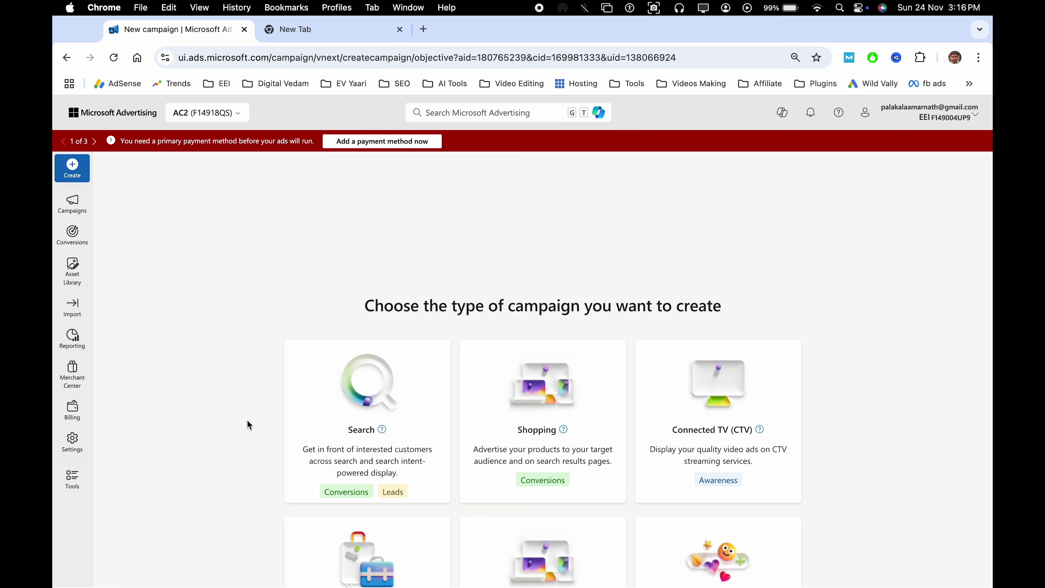
{"action": "scroll", "coordinate": [247, 420], "scroll_direction": "down", "scroll_amount": 3}
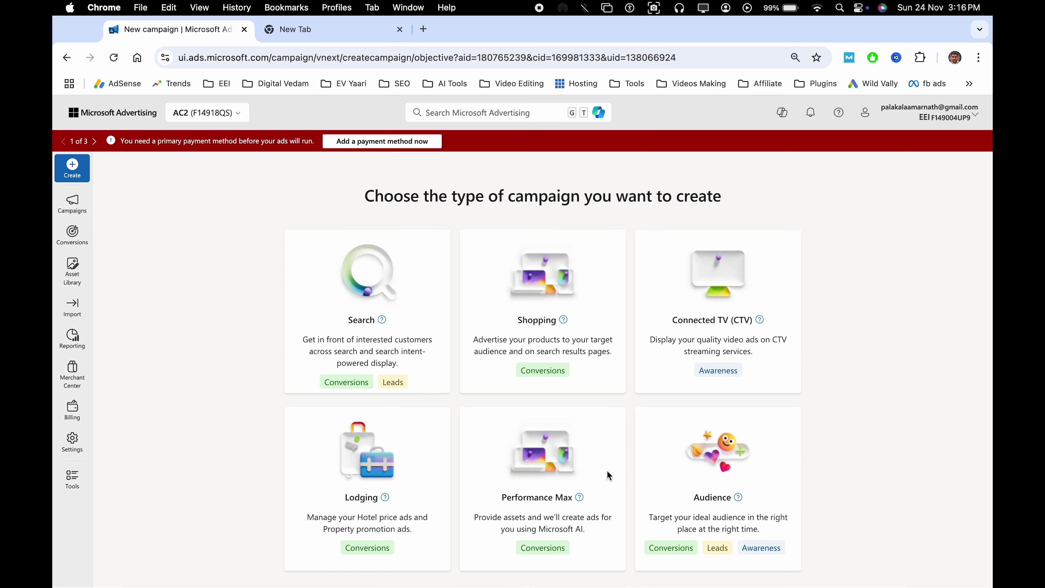
{"action": "scroll", "coordinate": [516, 439], "scroll_direction": "up", "scroll_amount": 6}
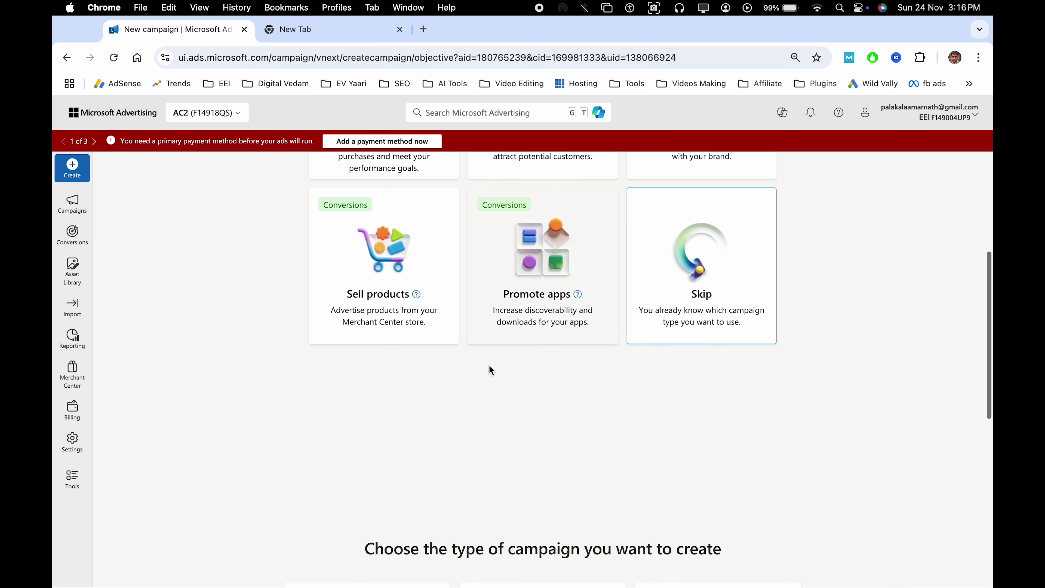
{"action": "scroll", "coordinate": [489, 424], "scroll_direction": "down", "scroll_amount": 5}
{"action": "scroll", "coordinate": [593, 420], "scroll_direction": "down", "scroll_amount": 3}
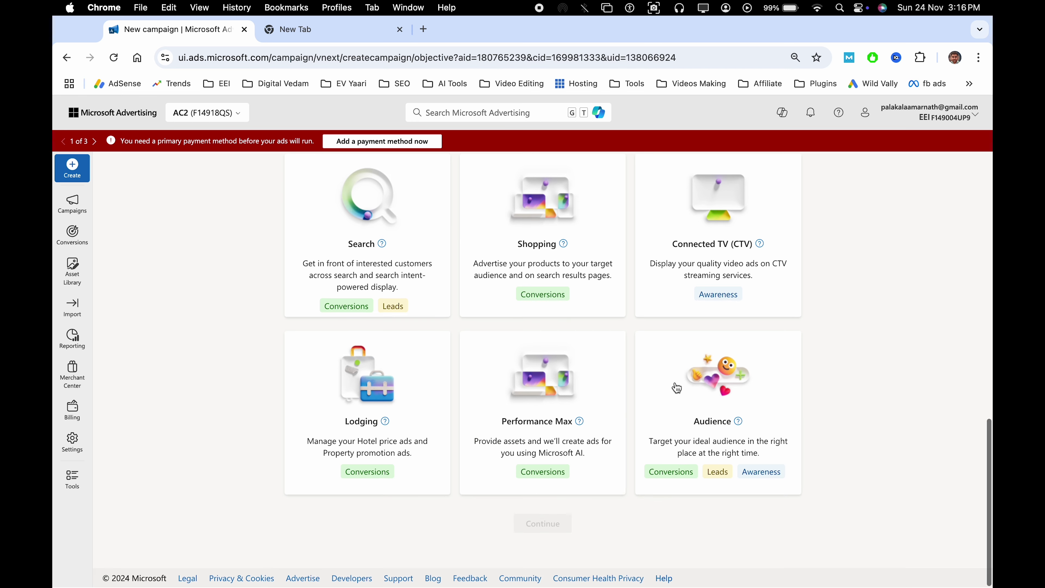
{"action": "scroll", "coordinate": [836, 436], "scroll_direction": "up", "scroll_amount": 3}
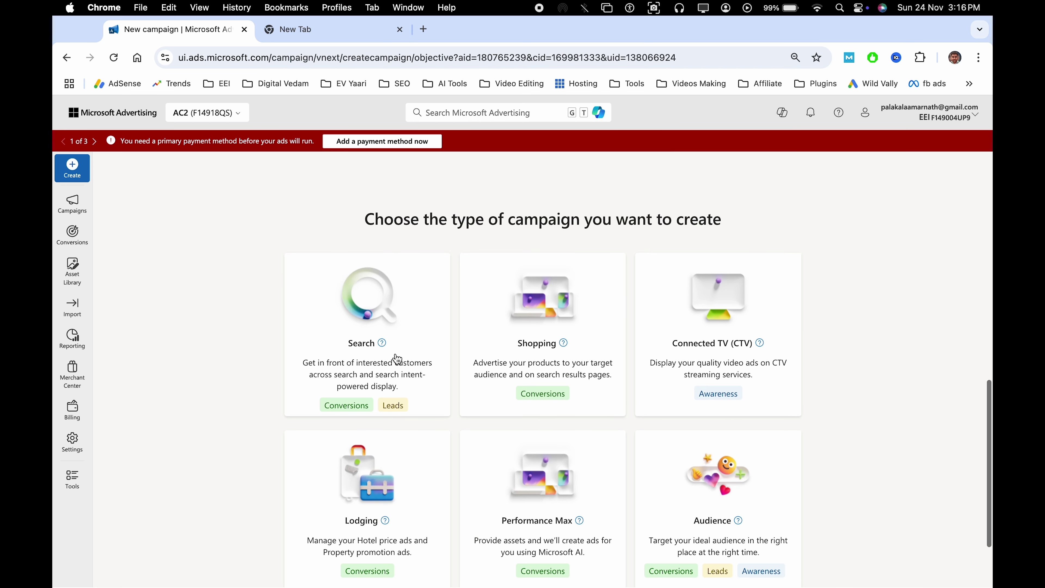
{"action": "left_click", "coordinate": [346, 364]}
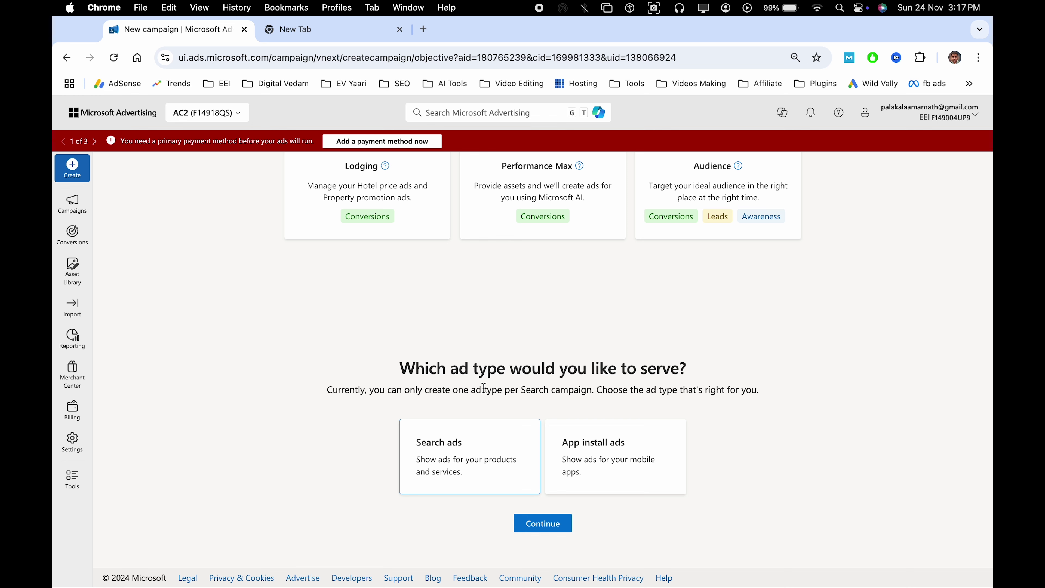
Switch to the empty browser tab, open bing.com and search the web for "digital marketing courses"
{"action": "left_click", "coordinate": [349, 40]}
{"action": "left_click", "coordinate": [354, 52]}
{"action": "type", "text": "bing.co"}
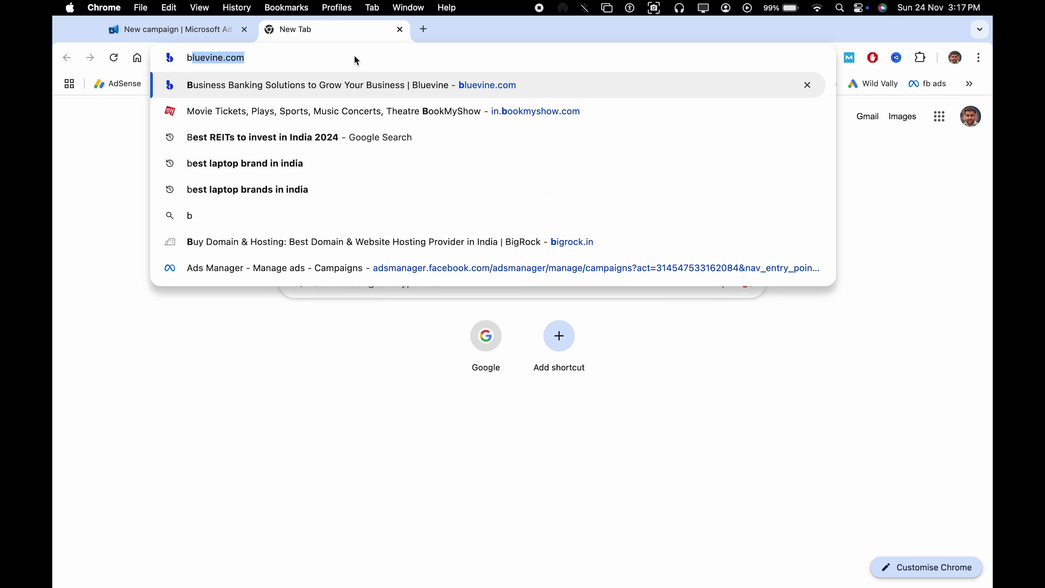
{"action": "type", "text": "m"}
{"action": "key", "text": "Return"}
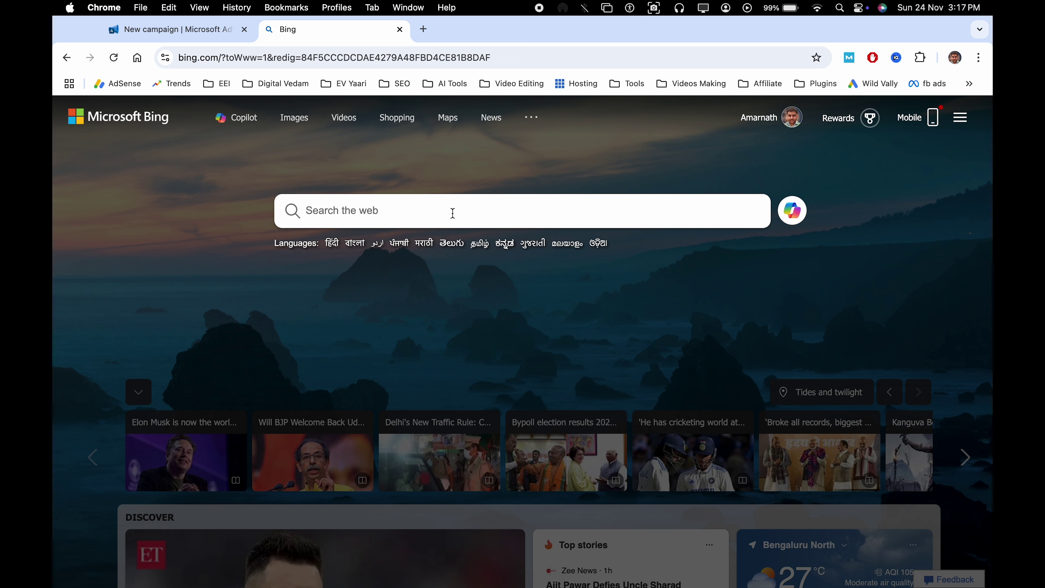
{"action": "type", "text": "digital ma"}
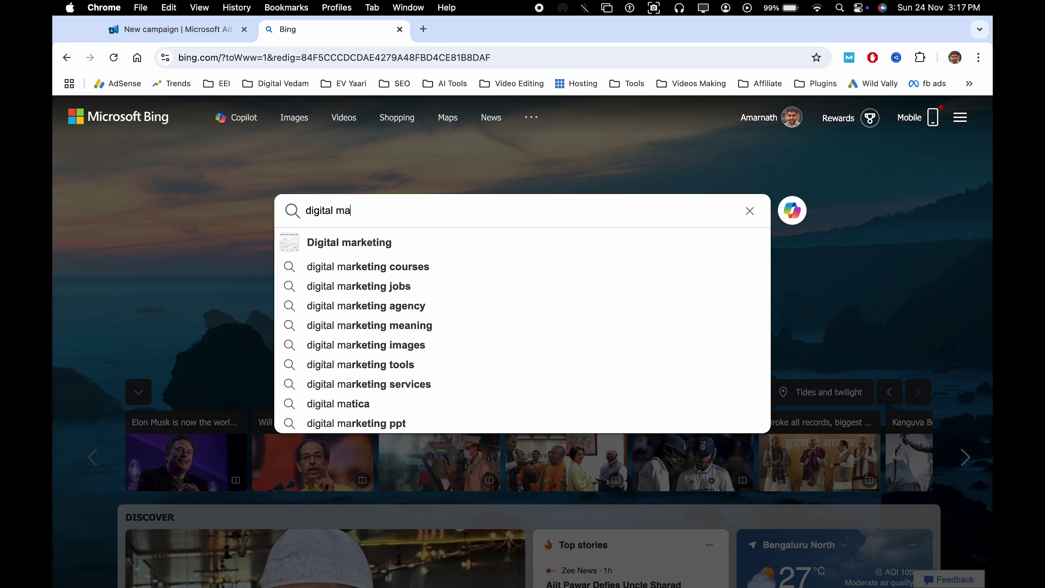
{"action": "key", "text": "Down"}
{"action": "key", "text": "Return"}
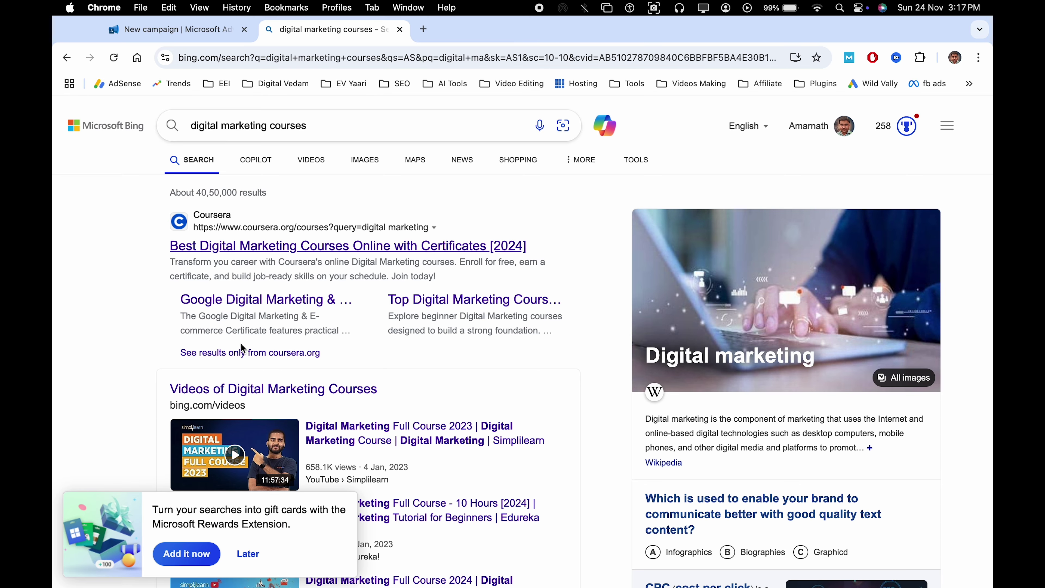
Look through the whole digital marketing courses results page for ads, postponing the Microsoft Rewards Extension offer
{"action": "scroll", "coordinate": [145, 381], "scroll_direction": "down", "scroll_amount": 15}
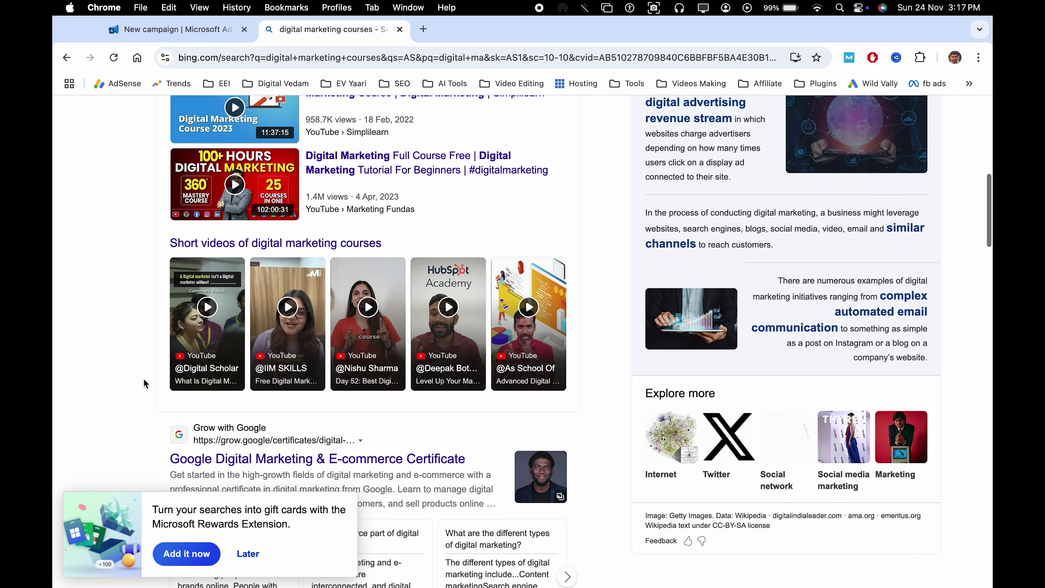
{"action": "scroll", "coordinate": [145, 384], "scroll_direction": "down", "scroll_amount": 10}
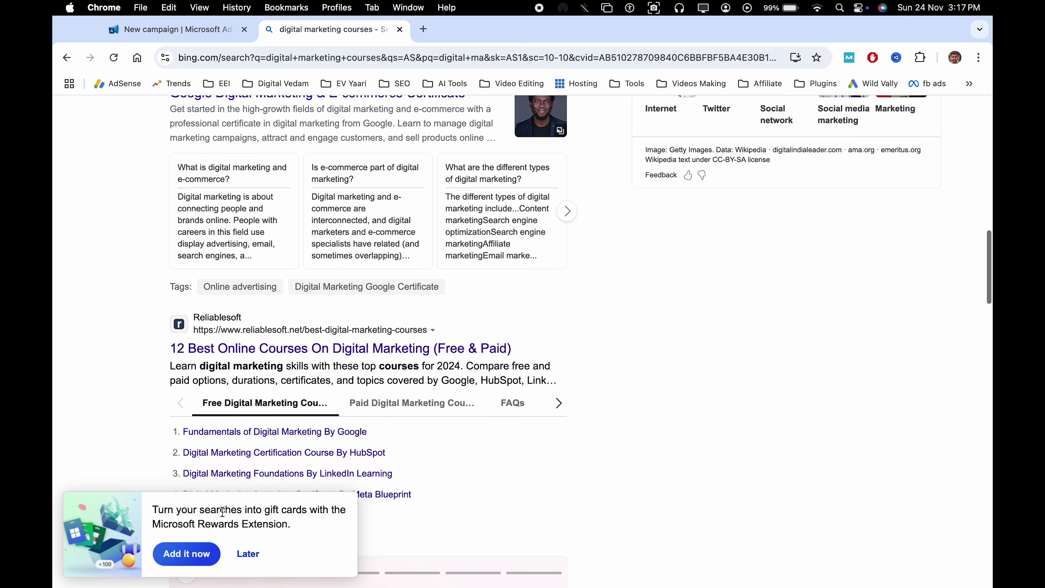
{"action": "left_click", "coordinate": [249, 554]}
{"action": "scroll", "coordinate": [149, 453], "scroll_direction": "down", "scroll_amount": 5}
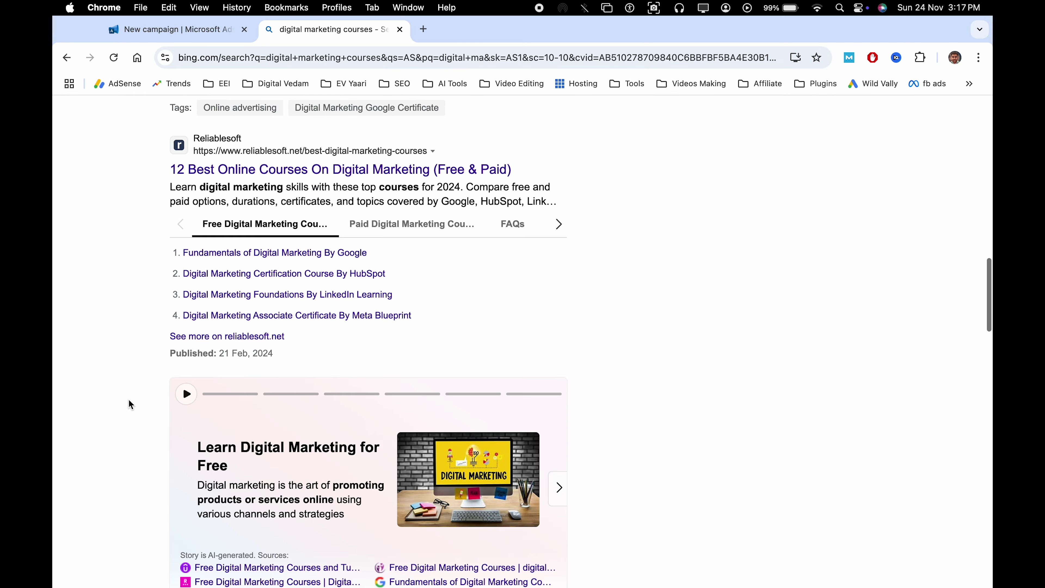
{"action": "scroll", "coordinate": [130, 401], "scroll_direction": "down", "scroll_amount": 20}
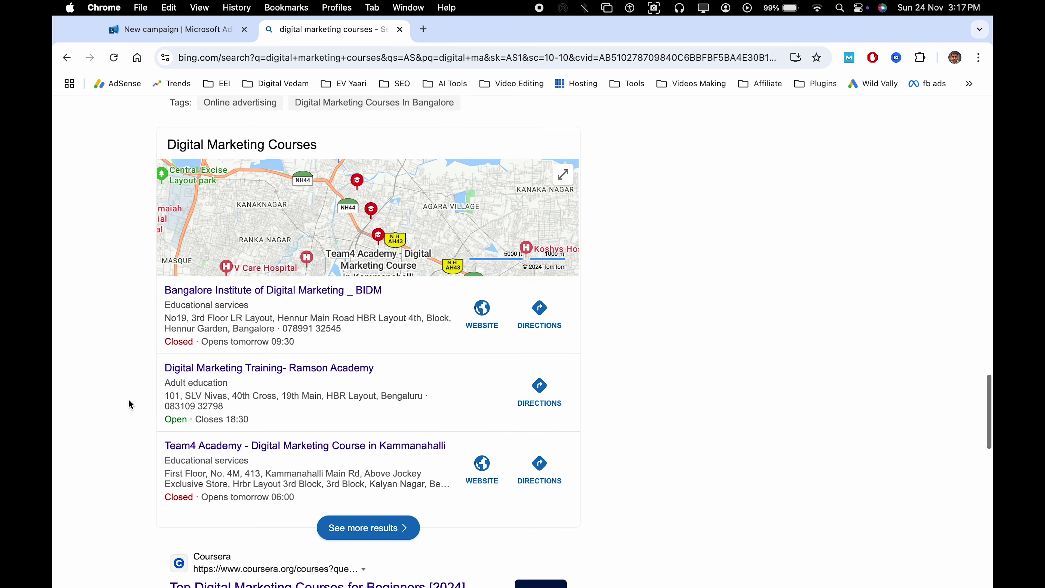
{"action": "scroll", "coordinate": [128, 401], "scroll_direction": "down", "scroll_amount": 12}
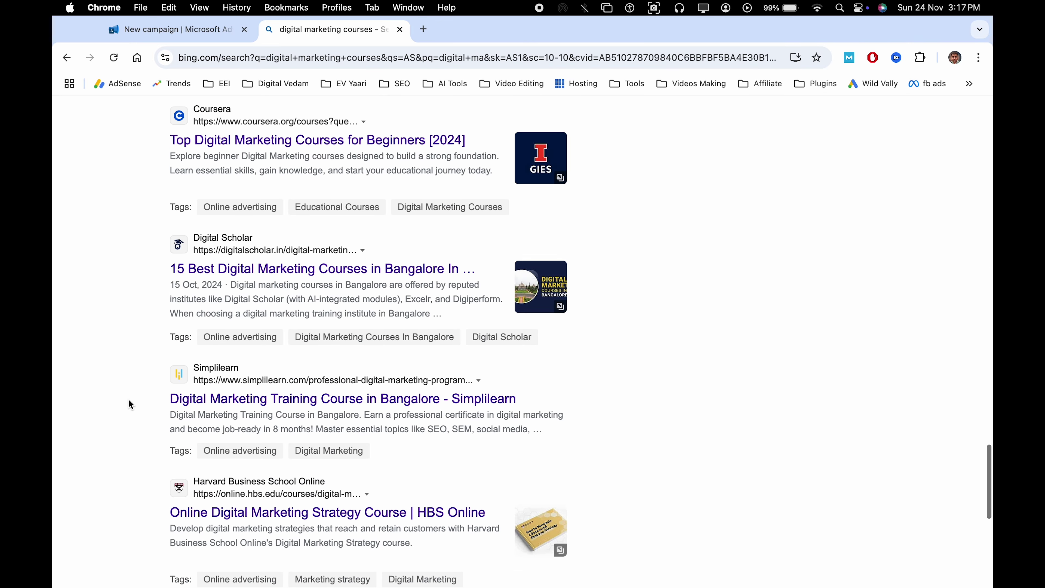
{"action": "scroll", "coordinate": [128, 400], "scroll_direction": "down", "scroll_amount": 10}
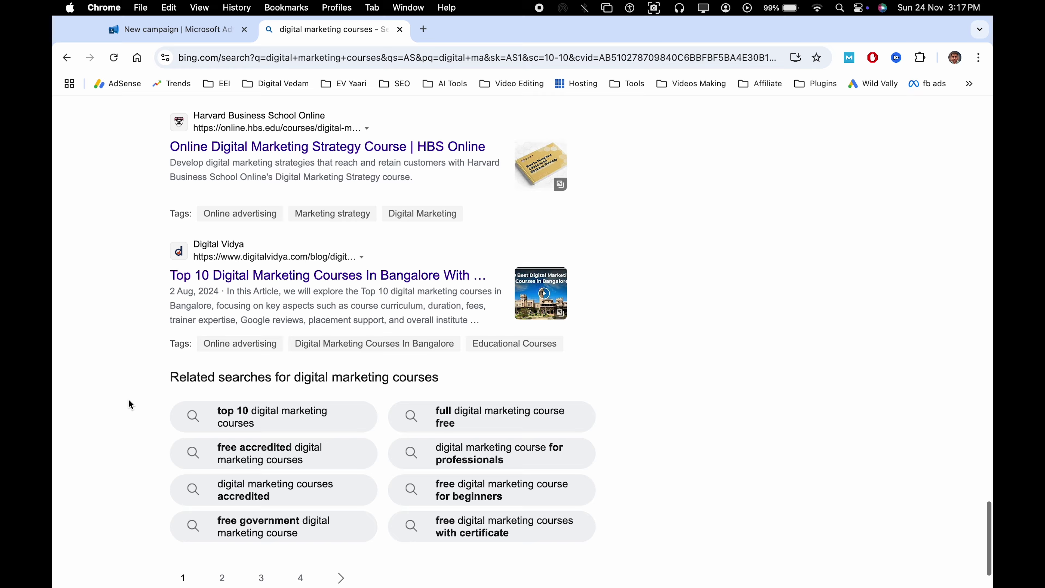
{"action": "scroll", "coordinate": [128, 401], "scroll_direction": "up", "scroll_amount": 20}
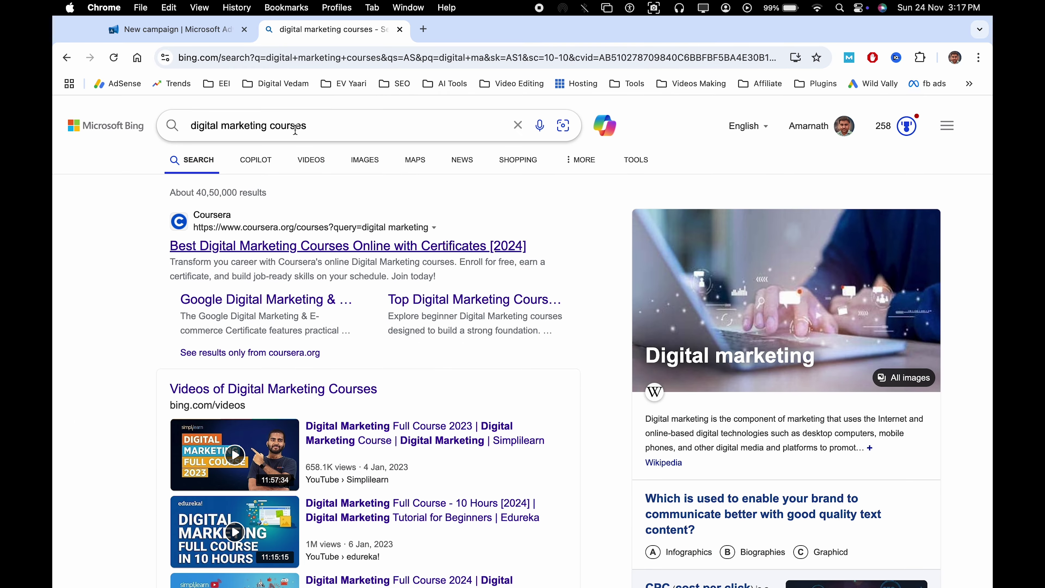
Replace the Bing query with "accounting software" and run the search
{"action": "left_click", "coordinate": [288, 123]}
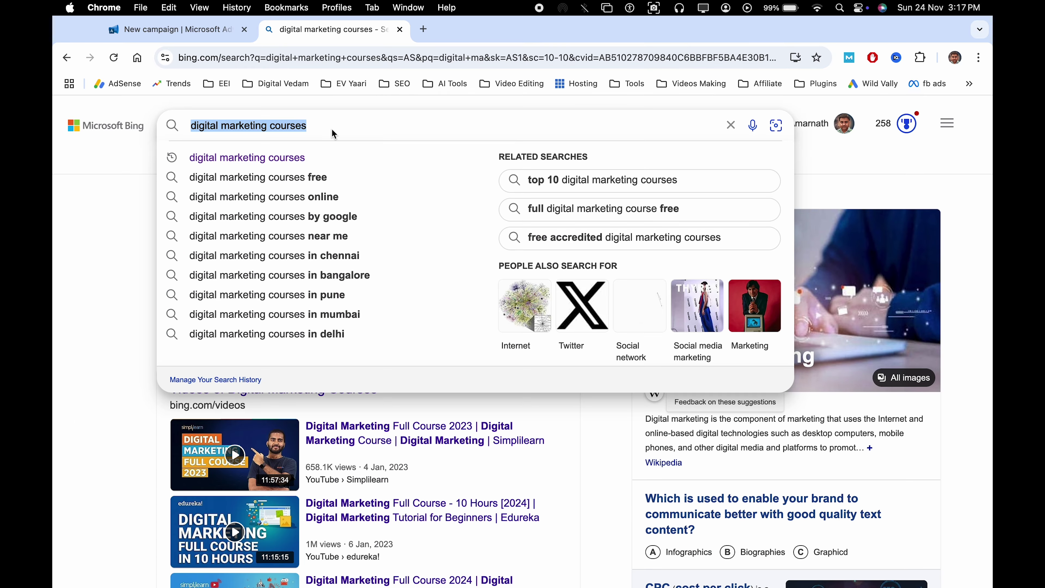
{"action": "type", "text": "accou"}
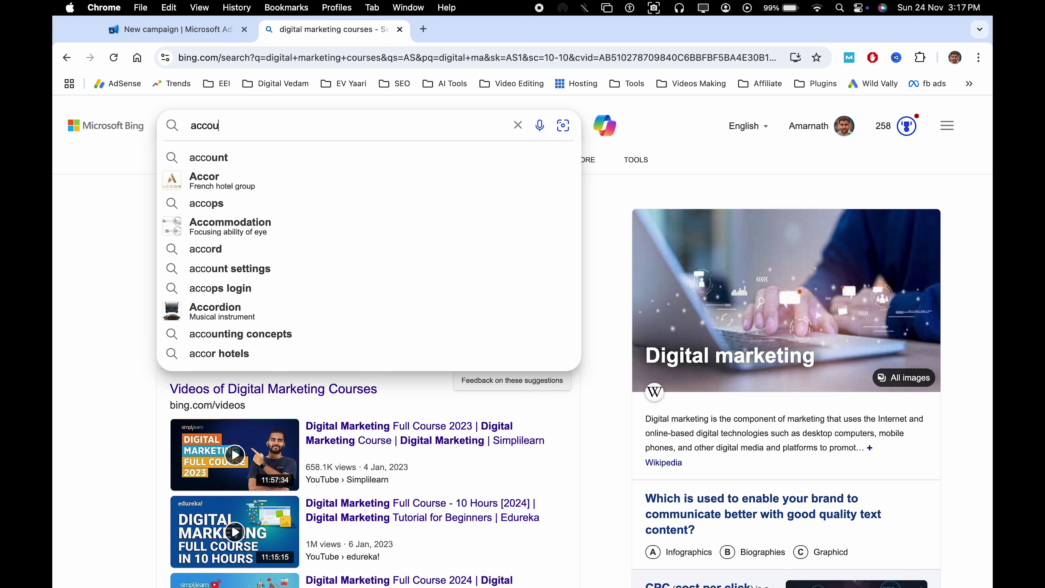
{"action": "type", "text": "nting"}
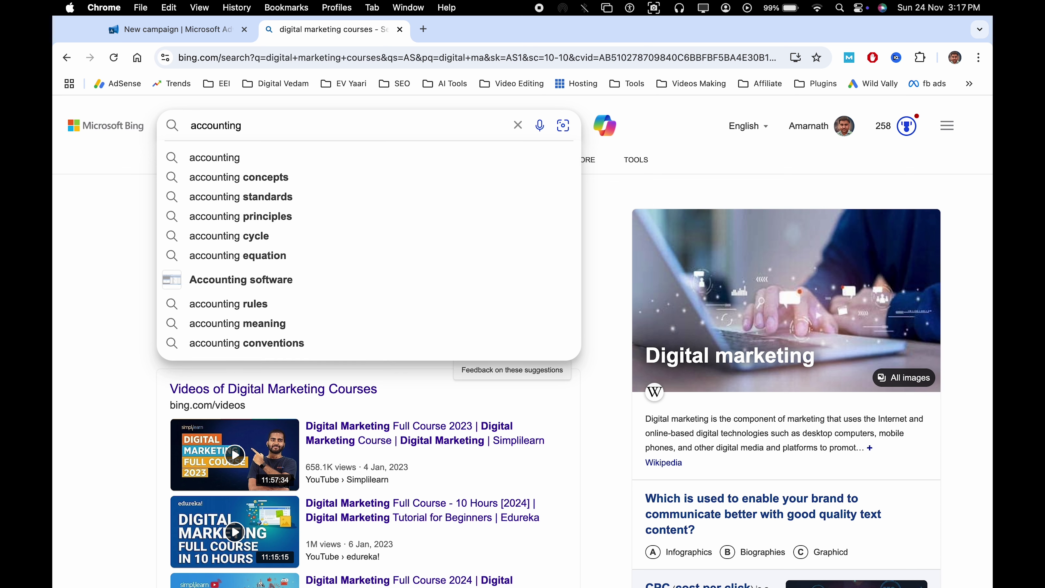
{"action": "type", "text": " software"}
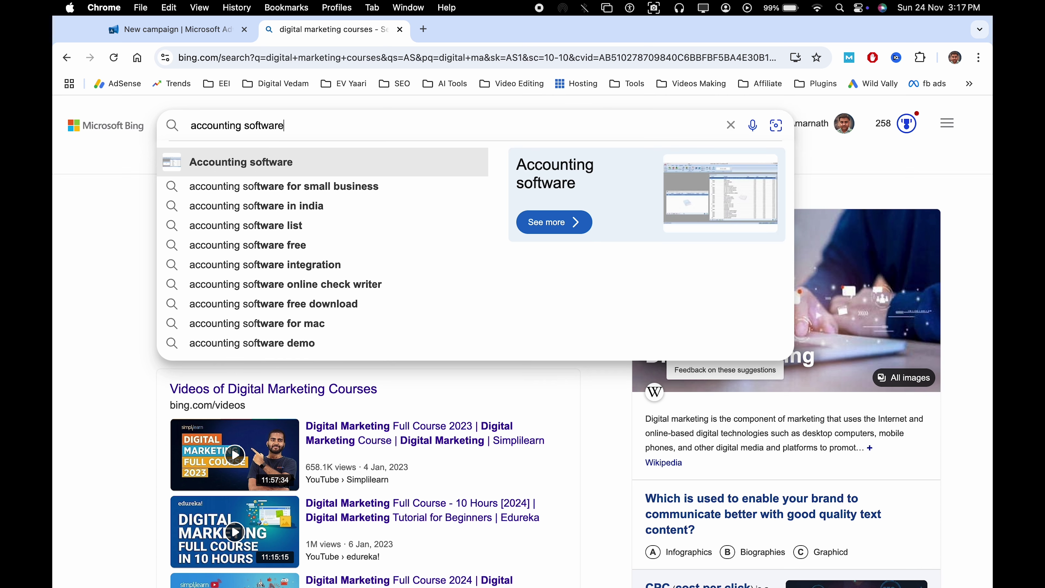
{"action": "key", "text": "Return"}
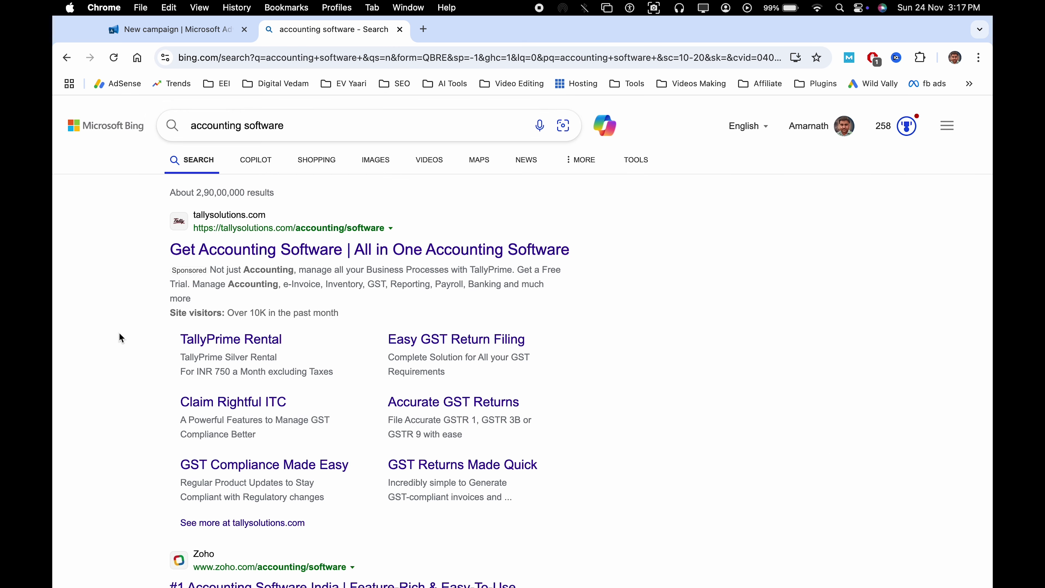
Examine the sponsored search ads and how they are placed relative to the organic results for accounting software
{"action": "scroll", "coordinate": [122, 338], "scroll_direction": "down", "scroll_amount": 5}
{"action": "scroll", "coordinate": [266, 406], "scroll_direction": "down", "scroll_amount": 5}
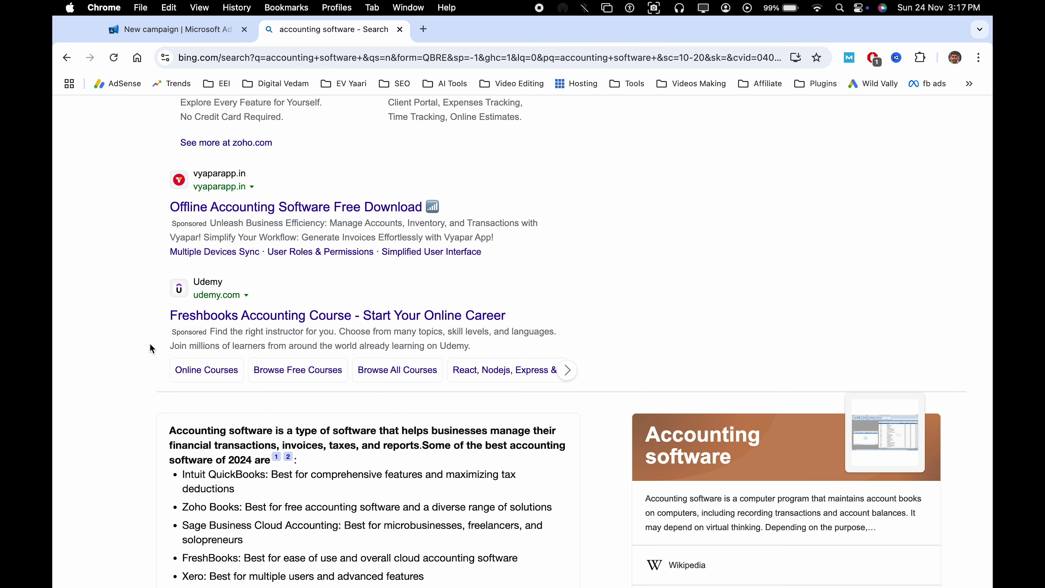
{"action": "scroll", "coordinate": [128, 319], "scroll_direction": "up", "scroll_amount": 10}
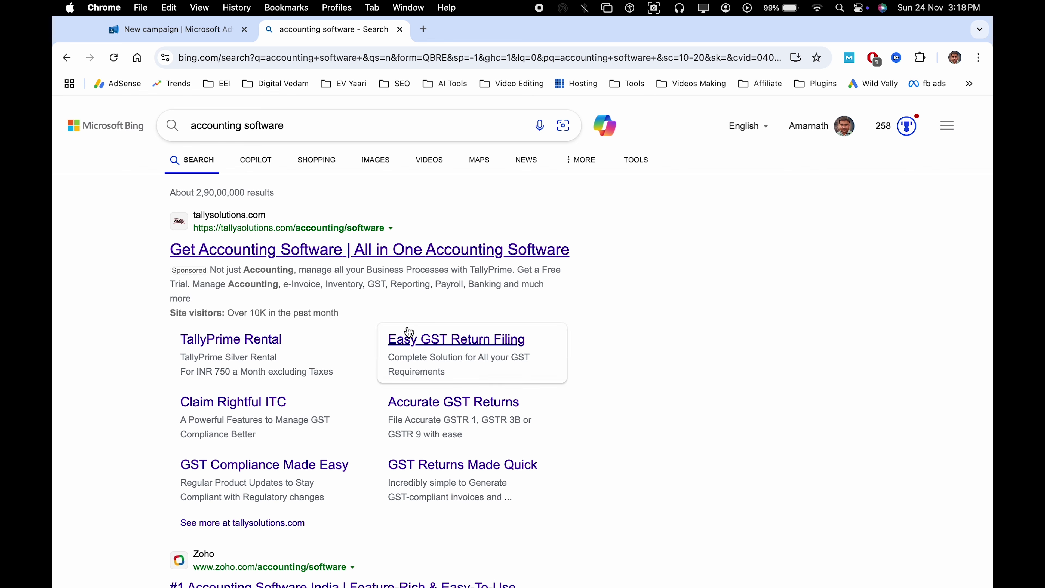
{"action": "scroll", "coordinate": [246, 332], "scroll_direction": "down", "scroll_amount": 7}
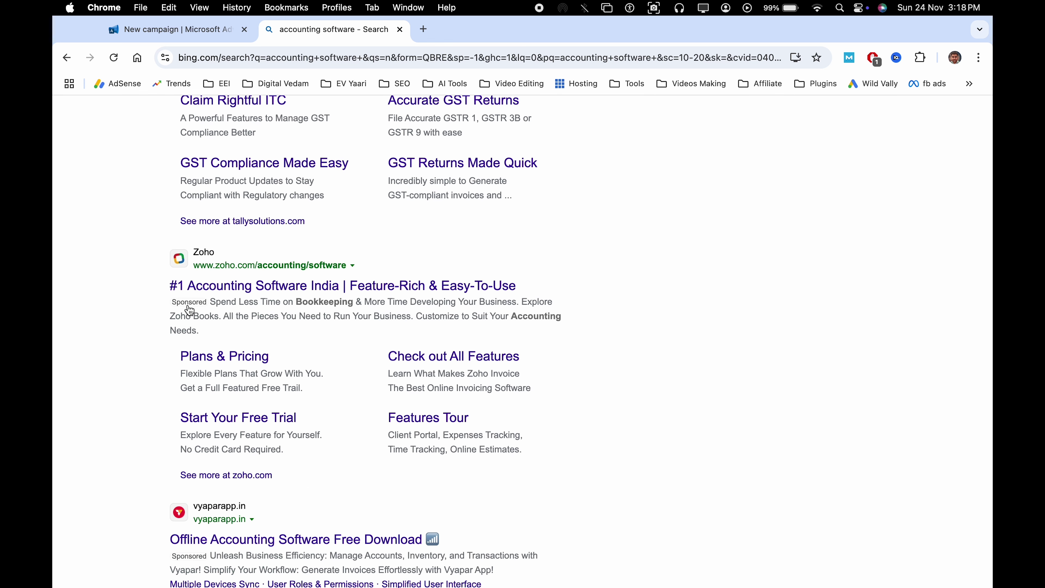
{"action": "scroll", "coordinate": [217, 365], "scroll_direction": "down", "scroll_amount": 3}
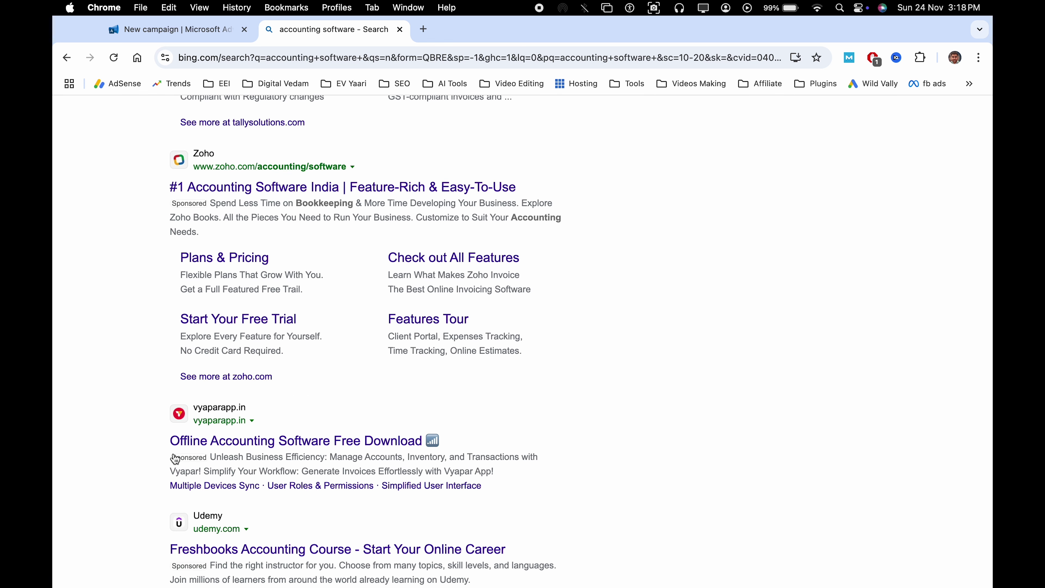
{"action": "scroll", "coordinate": [266, 443], "scroll_direction": "down", "scroll_amount": 5}
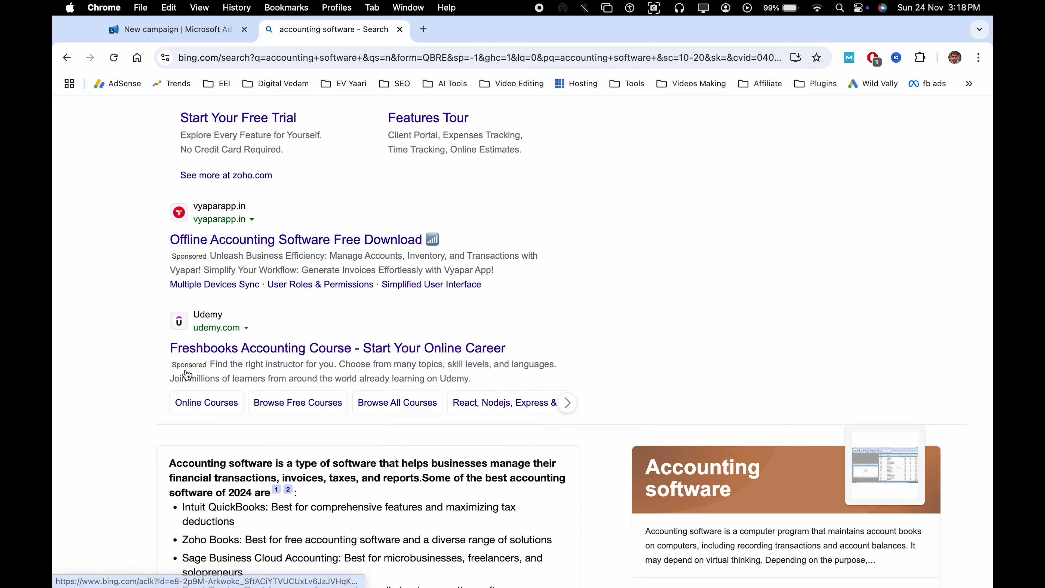
{"action": "scroll", "coordinate": [235, 376], "scroll_direction": "down", "scroll_amount": 6}
{"action": "scroll", "coordinate": [267, 432], "scroll_direction": "down", "scroll_amount": 3}
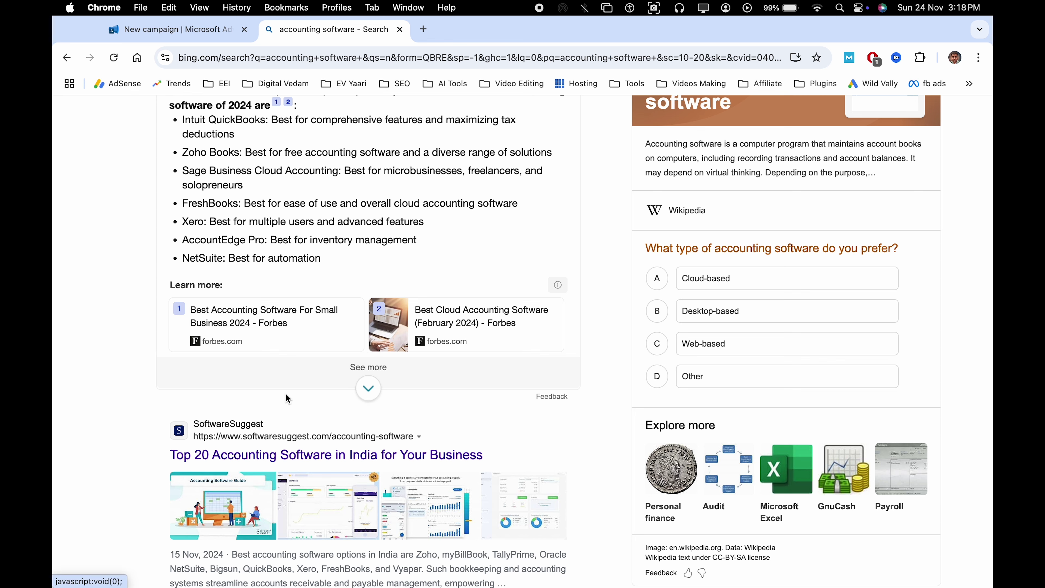
{"action": "scroll", "coordinate": [288, 400], "scroll_direction": "up", "scroll_amount": 15}
{"action": "scroll", "coordinate": [305, 289], "scroll_direction": "up", "scroll_amount": 2}
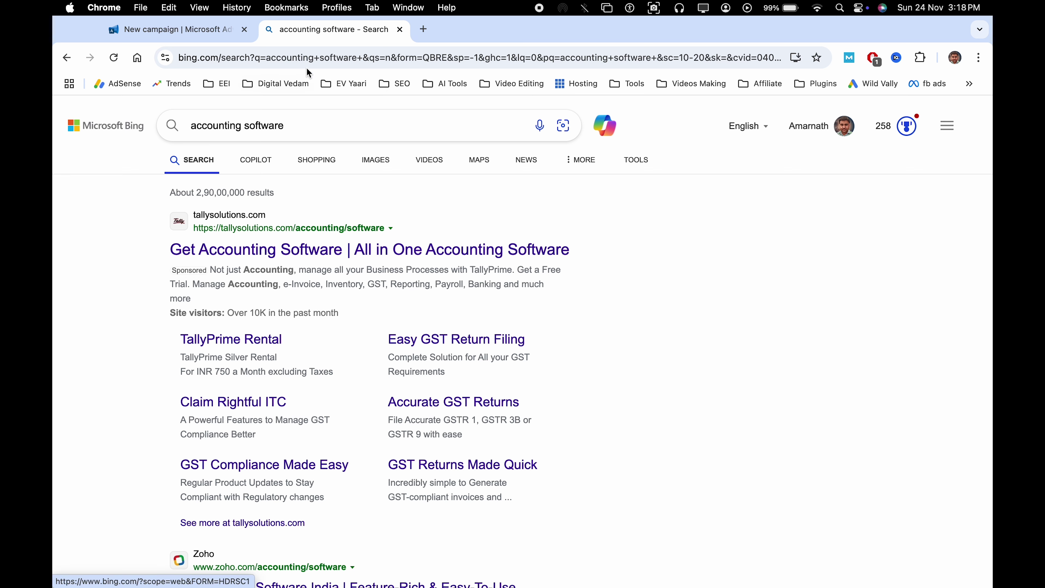
Duplicate the accounting software results tab and search Bing for "digital marketing courses" in the copy
{"action": "right_click", "coordinate": [329, 40]}
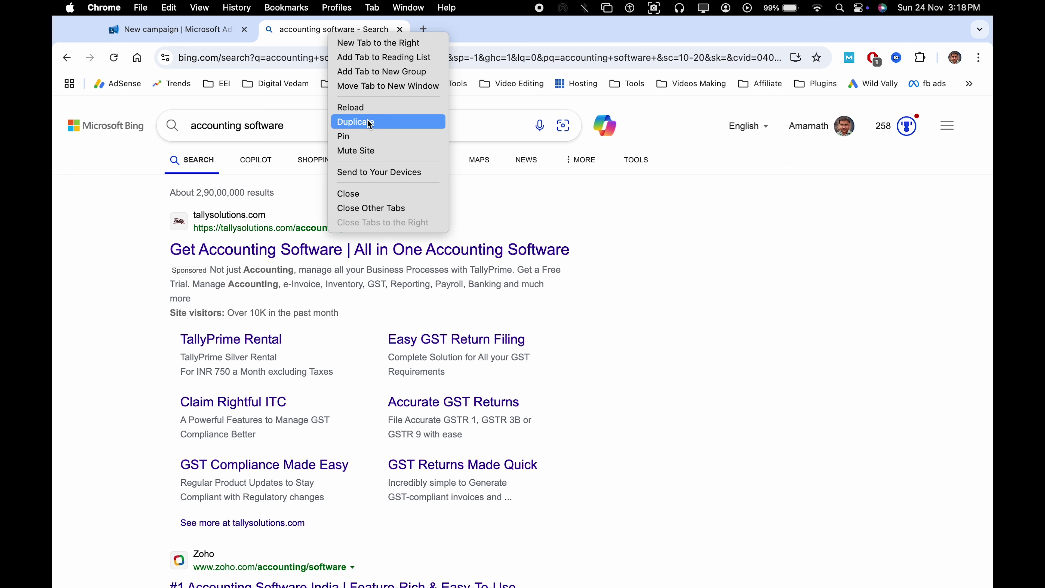
{"action": "left_click", "coordinate": [370, 122]}
{"action": "left_click", "coordinate": [315, 128]}
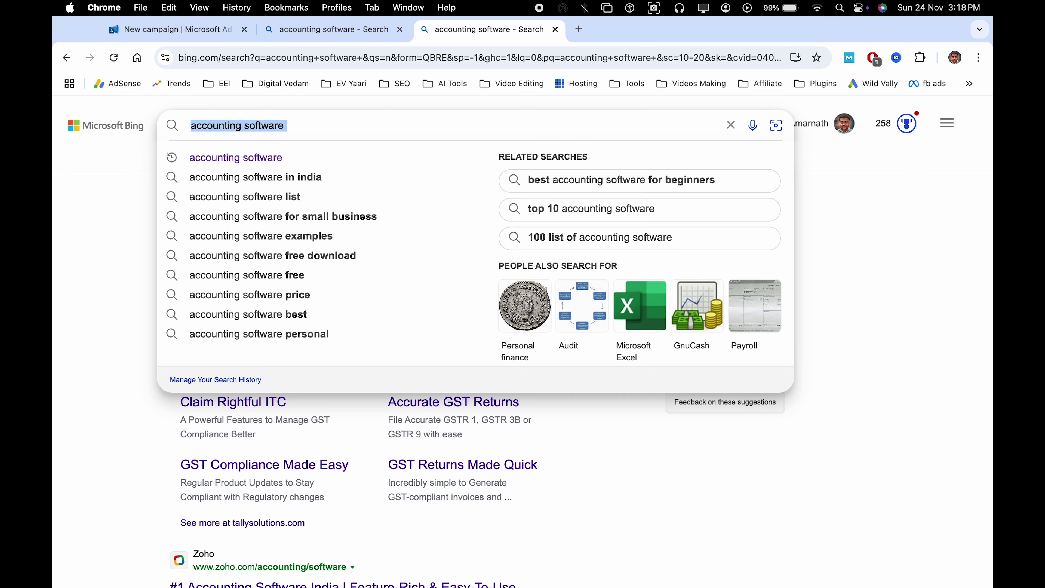
{"action": "type", "text": "digit"}
{"action": "key", "text": "Down"}
{"action": "key", "text": "Return"}
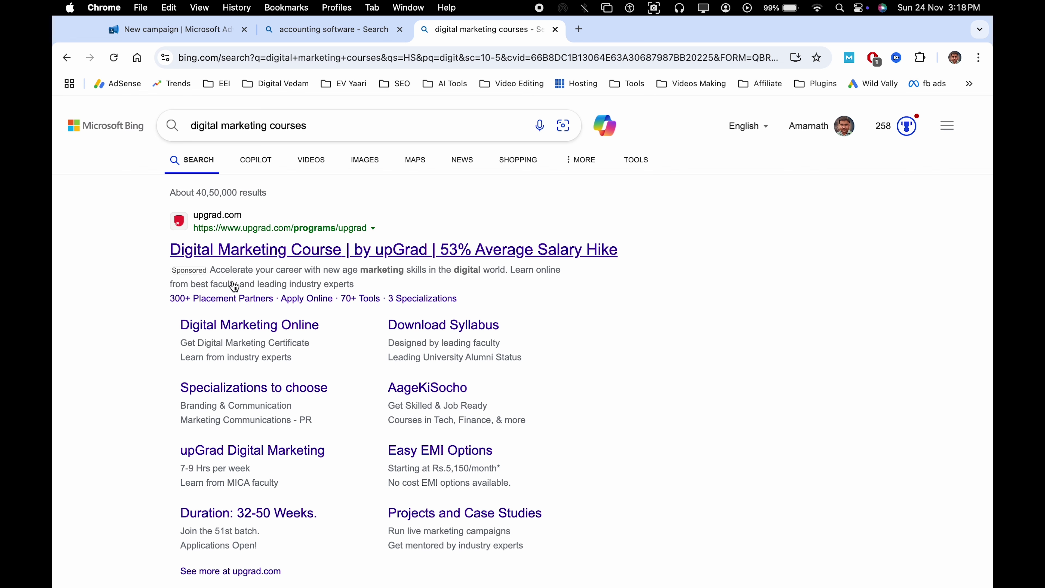
Examine the sponsored ads for digital marketing courses and how they are placed relative to the organic results
{"action": "scroll", "coordinate": [267, 373], "scroll_direction": "down", "scroll_amount": 1}
{"action": "scroll", "coordinate": [267, 373], "scroll_direction": "down", "scroll_amount": 9}
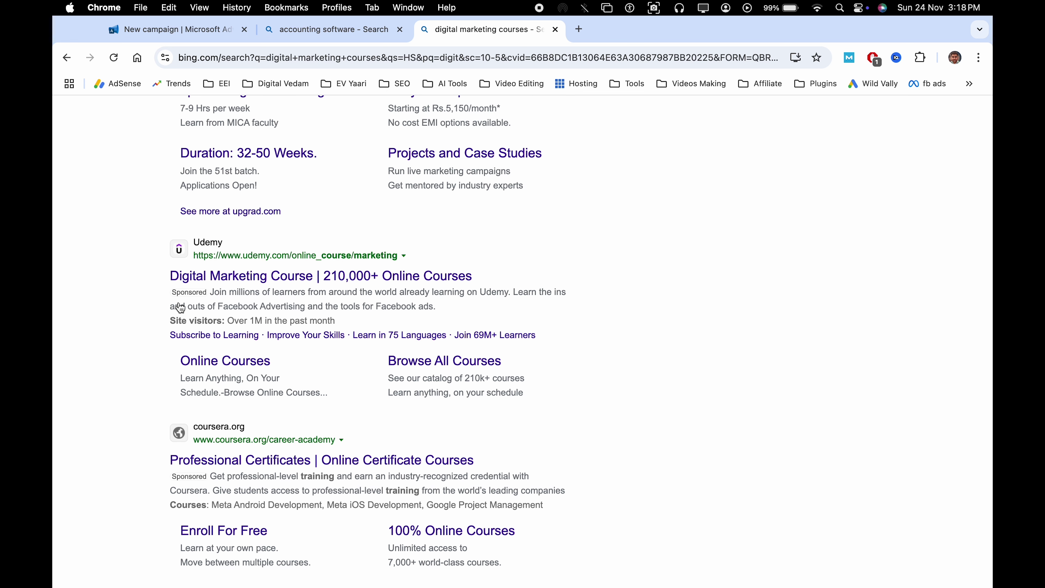
{"action": "scroll", "coordinate": [329, 364], "scroll_direction": "down", "scroll_amount": 1}
{"action": "scroll", "coordinate": [329, 364], "scroll_direction": "down", "scroll_amount": 5}
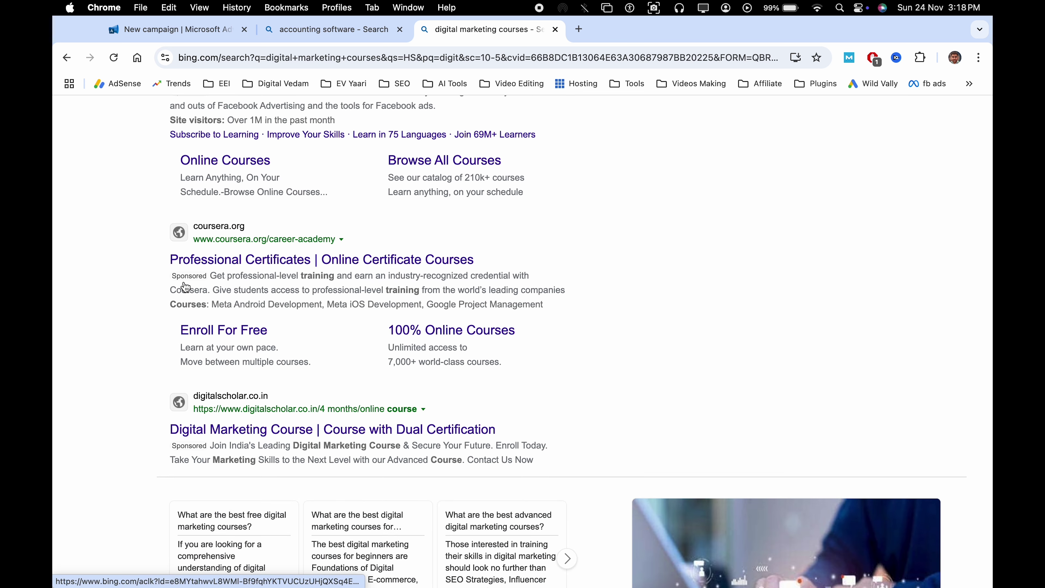
{"action": "scroll", "coordinate": [273, 331], "scroll_direction": "down", "scroll_amount": 4}
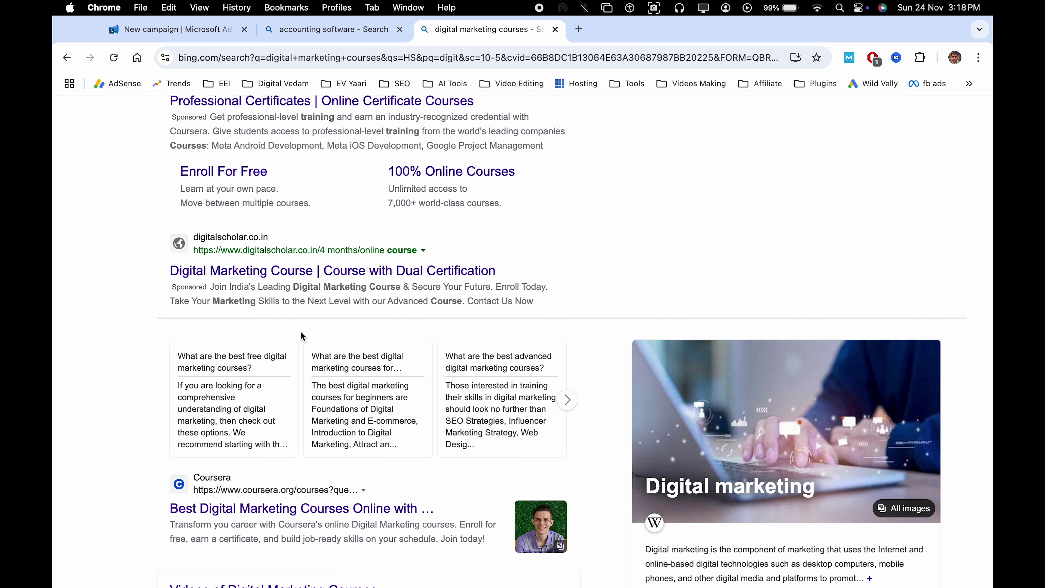
{"action": "scroll", "coordinate": [300, 334], "scroll_direction": "down", "scroll_amount": 5}
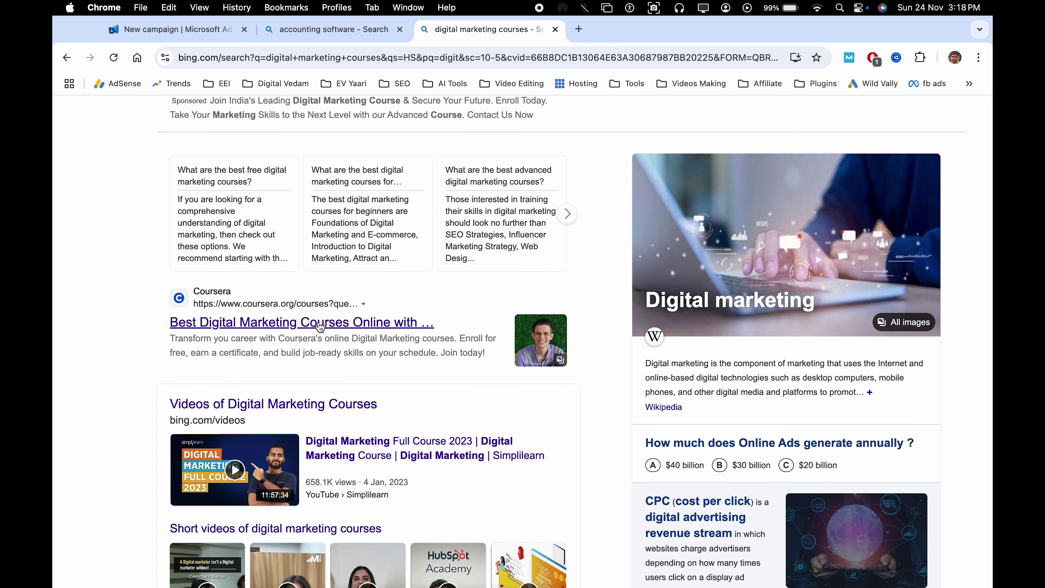
{"action": "scroll", "coordinate": [410, 385], "scroll_direction": "down", "scroll_amount": 8}
{"action": "scroll", "coordinate": [100, 299], "scroll_direction": "up", "scroll_amount": 20}
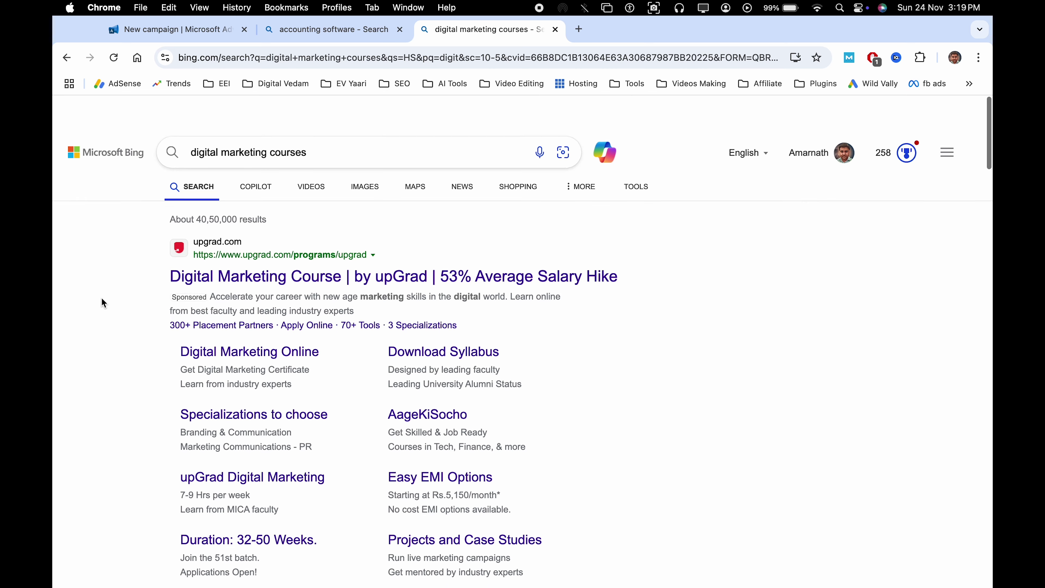
{"action": "scroll", "coordinate": [338, 502], "scroll_direction": "down", "scroll_amount": 7}
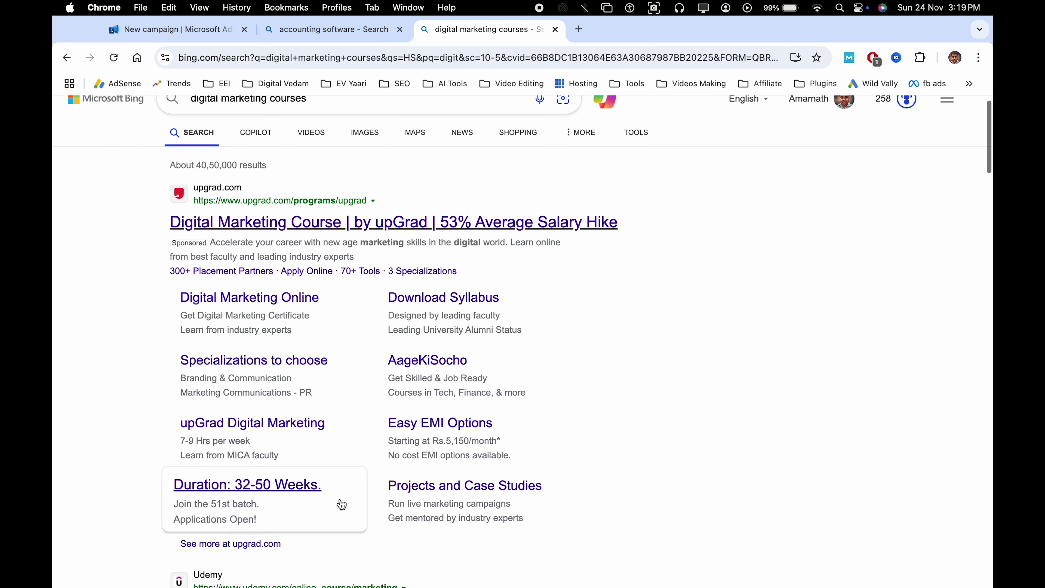
{"action": "scroll", "coordinate": [344, 388], "scroll_direction": "up", "scroll_amount": 7}
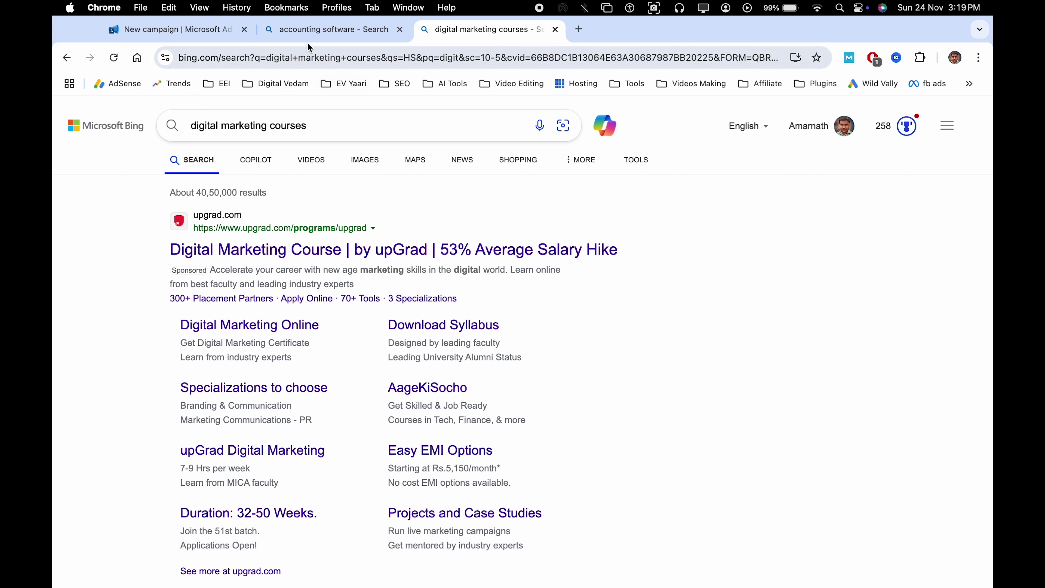
Select App install ads as the ad type in the Microsoft Advertising campaign setup, comparing it with the digital marketing courses results
{"action": "left_click", "coordinate": [212, 30]}
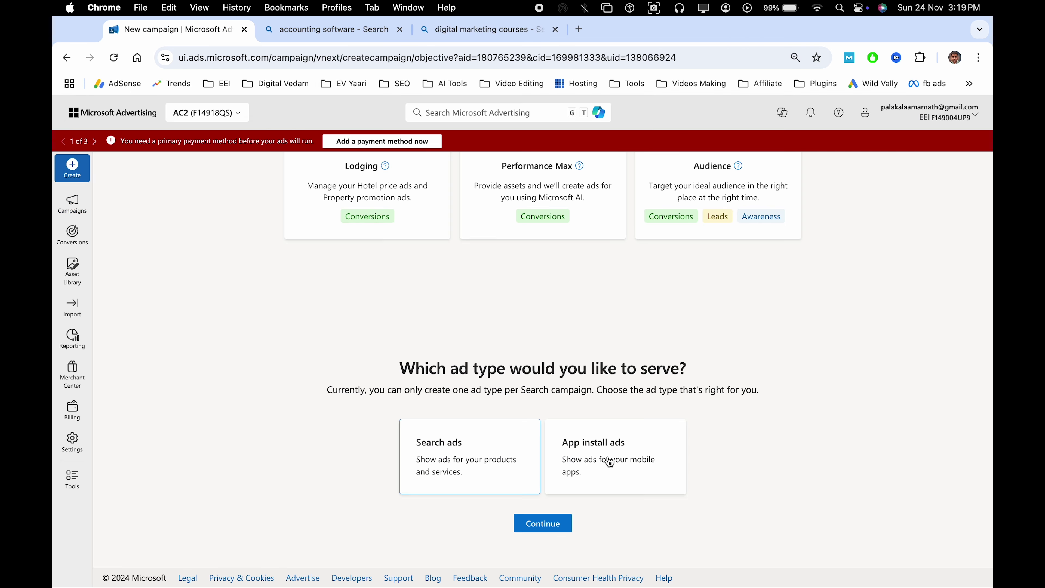
{"action": "left_click", "coordinate": [605, 476]}
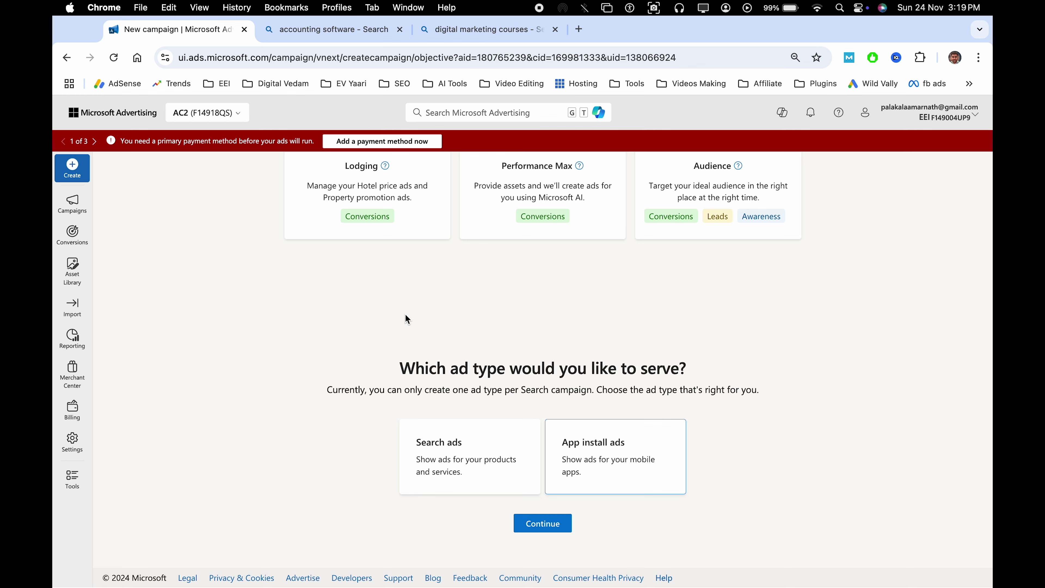
{"action": "left_click", "coordinate": [471, 37]}
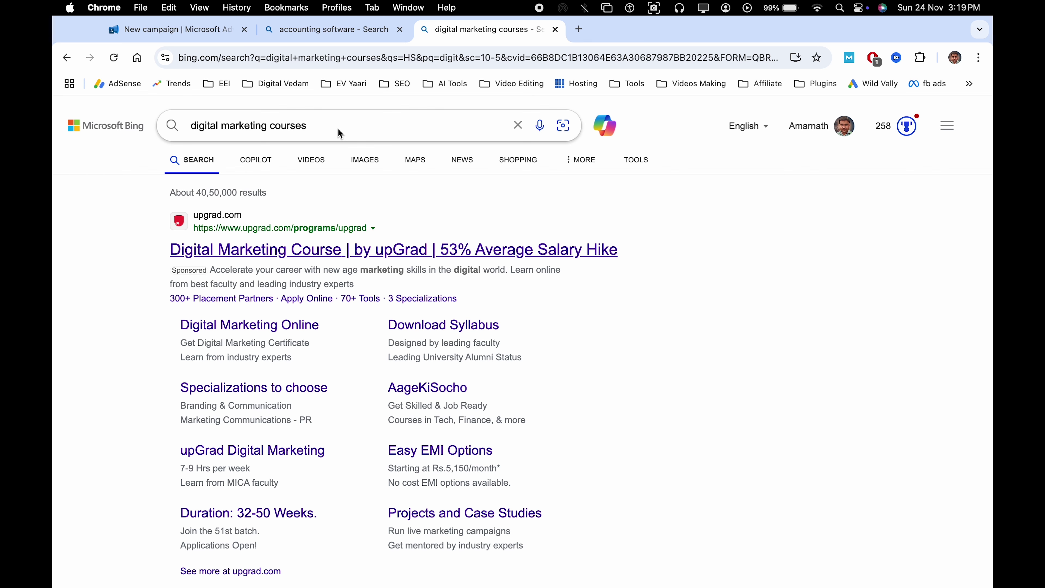
{"action": "left_click", "coordinate": [201, 33]}
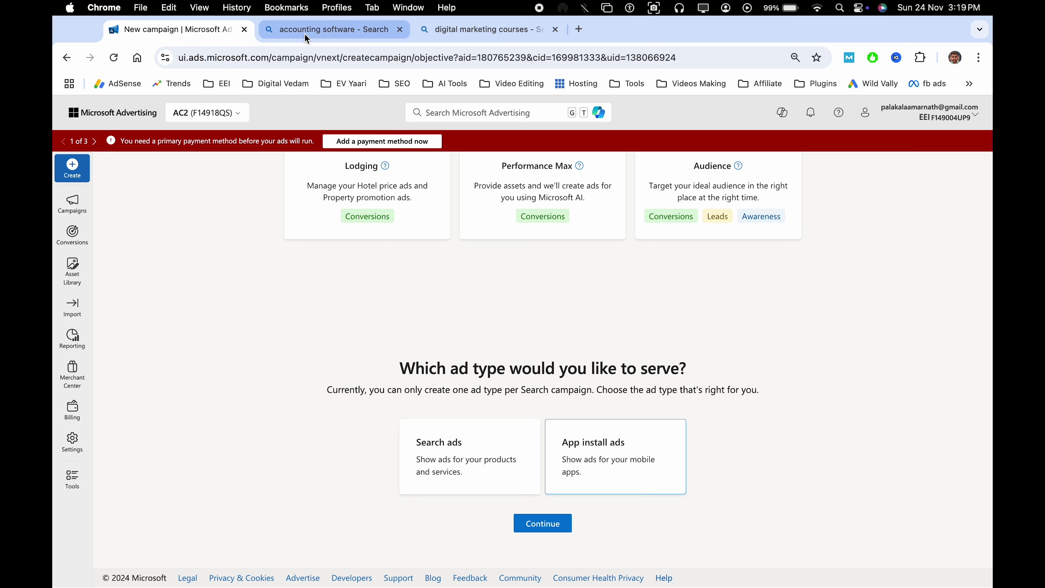
Switch to the accounting software results and replace the Bing query with "bing app ads"
{"action": "left_click", "coordinate": [330, 29]}
{"action": "left_click", "coordinate": [235, 130]}
{"action": "type", "text": "bing pp"}
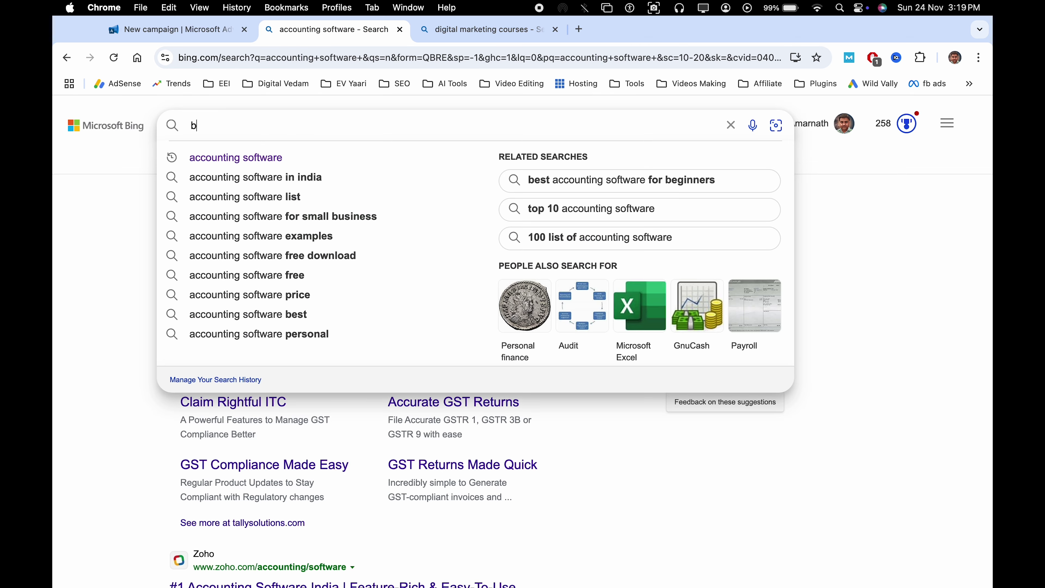
{"action": "key", "text": "BackSpace"}
{"action": "key", "text": "BackSpace"}
{"action": "type", "text": "app ads"}
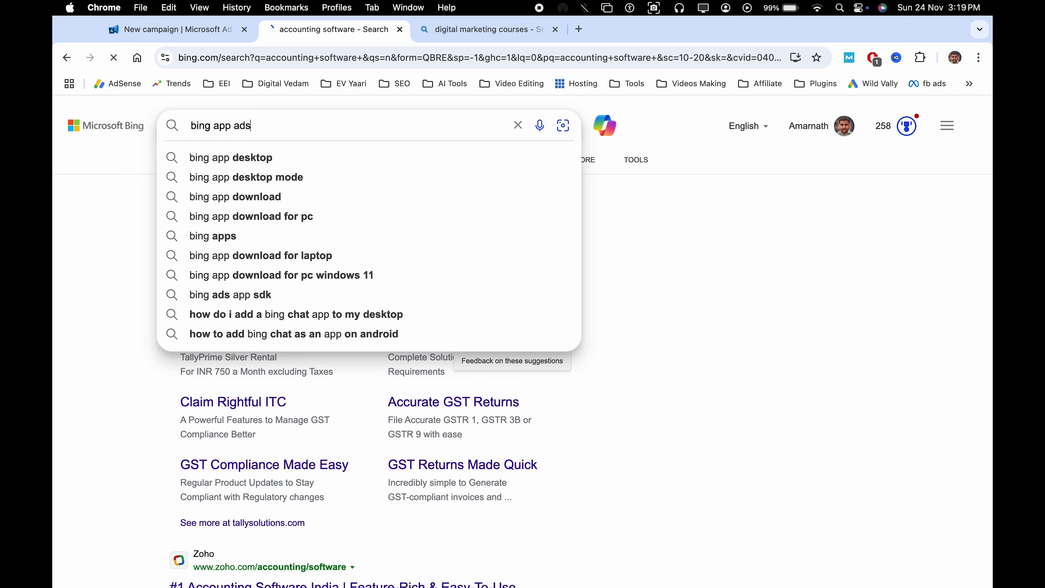
{"action": "key", "text": "Return"}
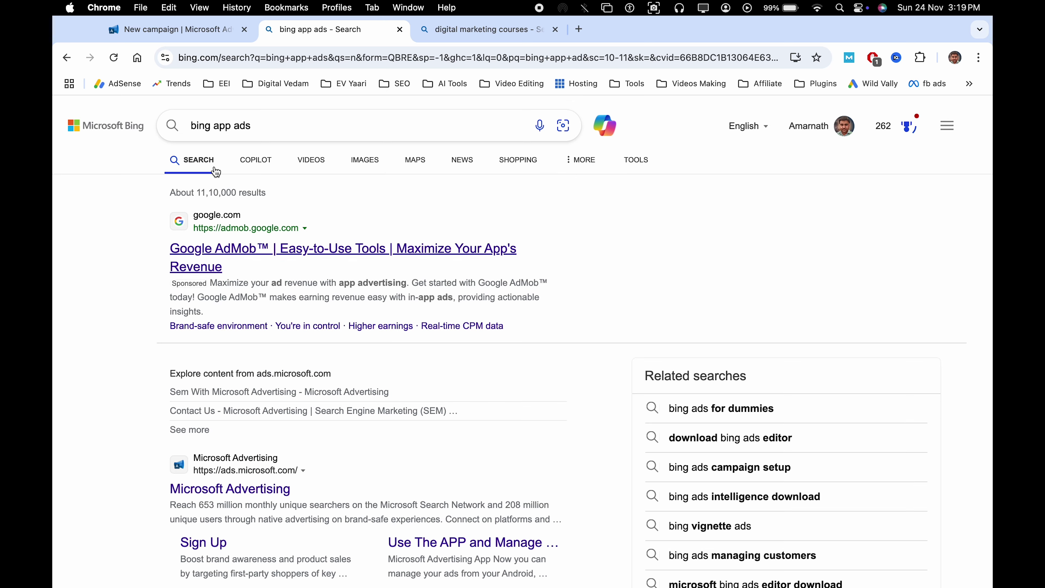
Open the image results for bing app ads and view the "Microsoft launches app ads on Bing" picture enlarged
{"action": "left_click", "coordinate": [370, 165]}
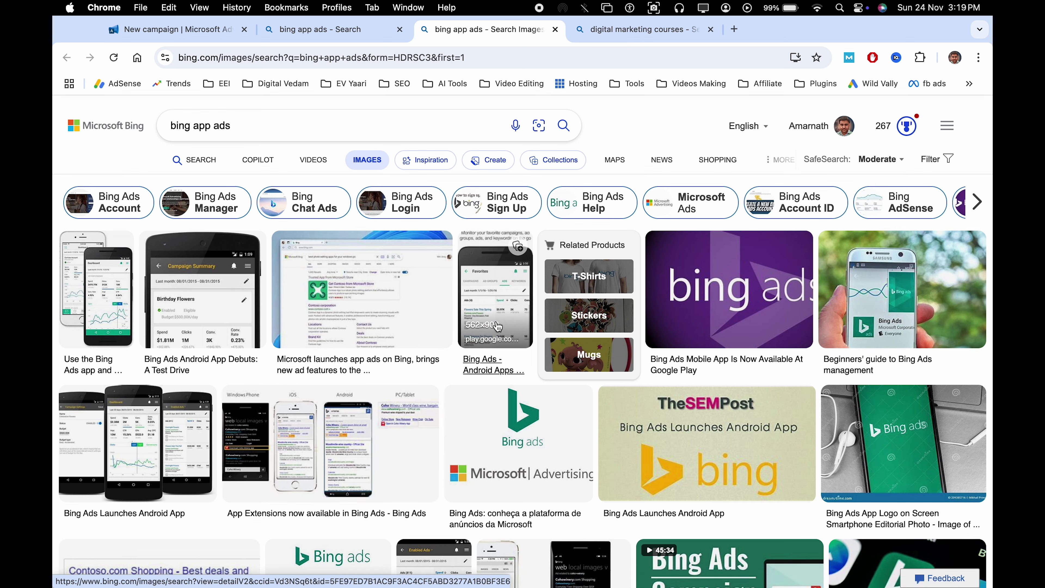
{"action": "left_click", "coordinate": [376, 301]}
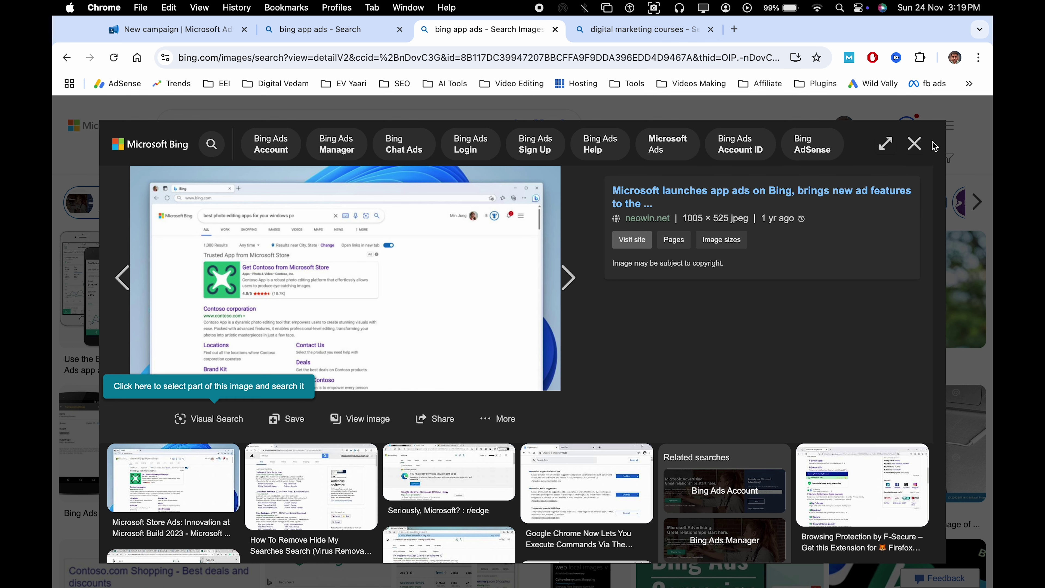
{"action": "left_click", "coordinate": [914, 144]}
View the "App Extensions now available in Bing Ads" image enlarged, close it and look through more image results for app ad examples
{"action": "scroll", "coordinate": [338, 286], "scroll_direction": "down", "scroll_amount": 5}
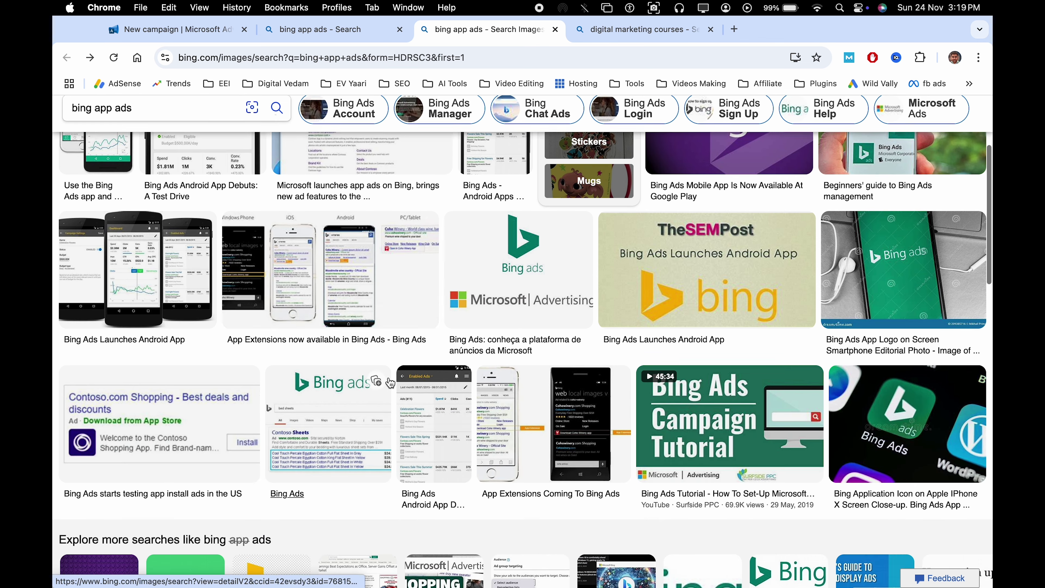
{"action": "left_click", "coordinate": [338, 287]}
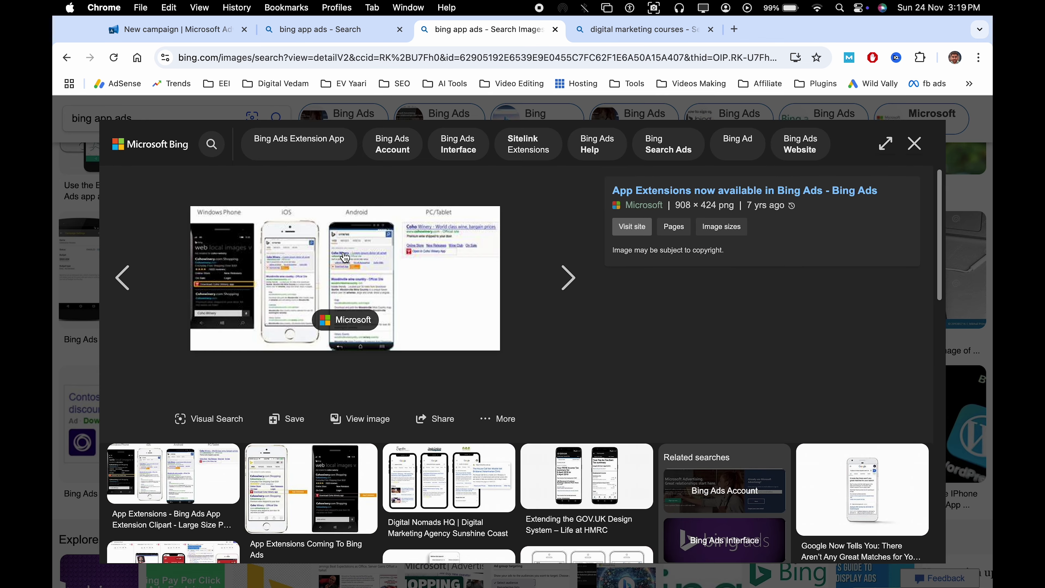
{"action": "key", "text": "Right"}
{"action": "left_click", "coordinate": [568, 277]}
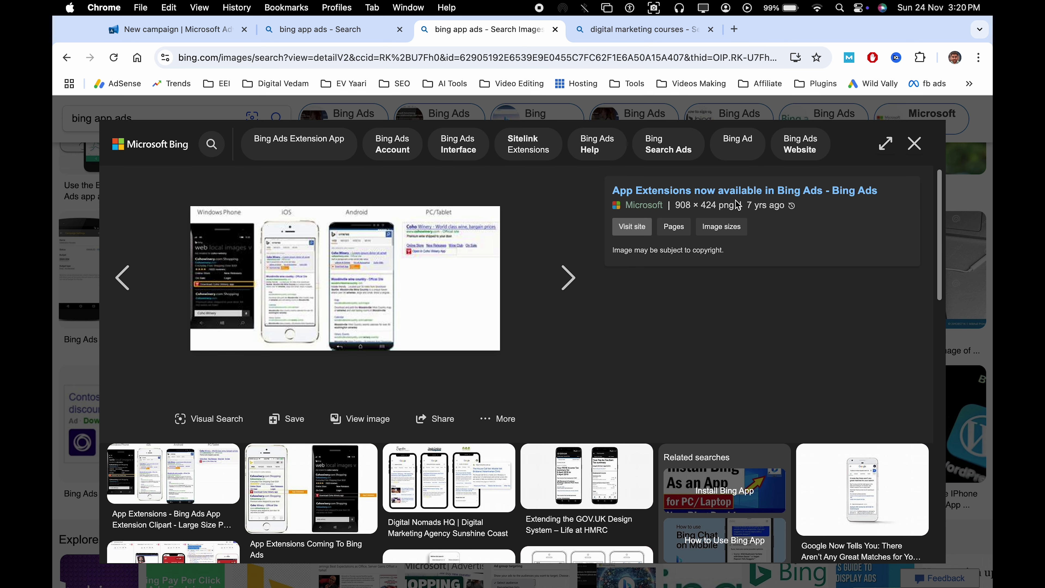
{"action": "left_click", "coordinate": [921, 141]}
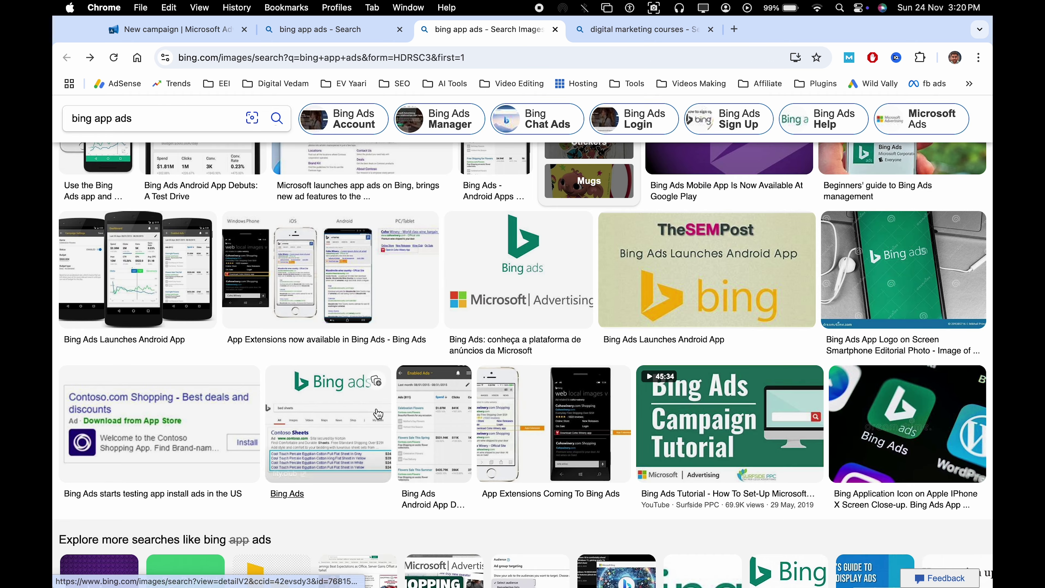
{"action": "scroll", "coordinate": [168, 421], "scroll_direction": "down", "scroll_amount": 3}
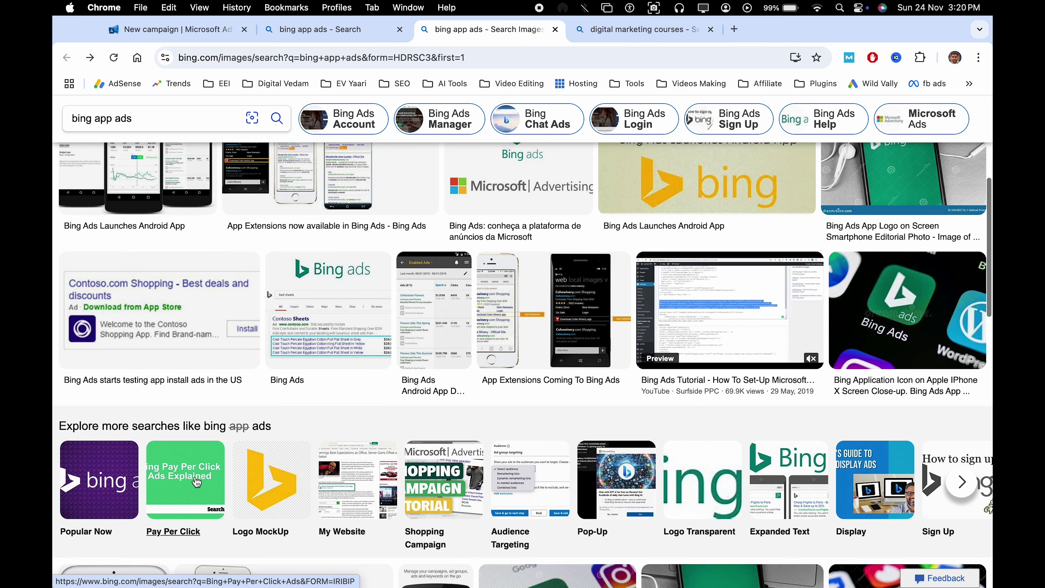
{"action": "scroll", "coordinate": [475, 354], "scroll_direction": "up", "scroll_amount": 7}
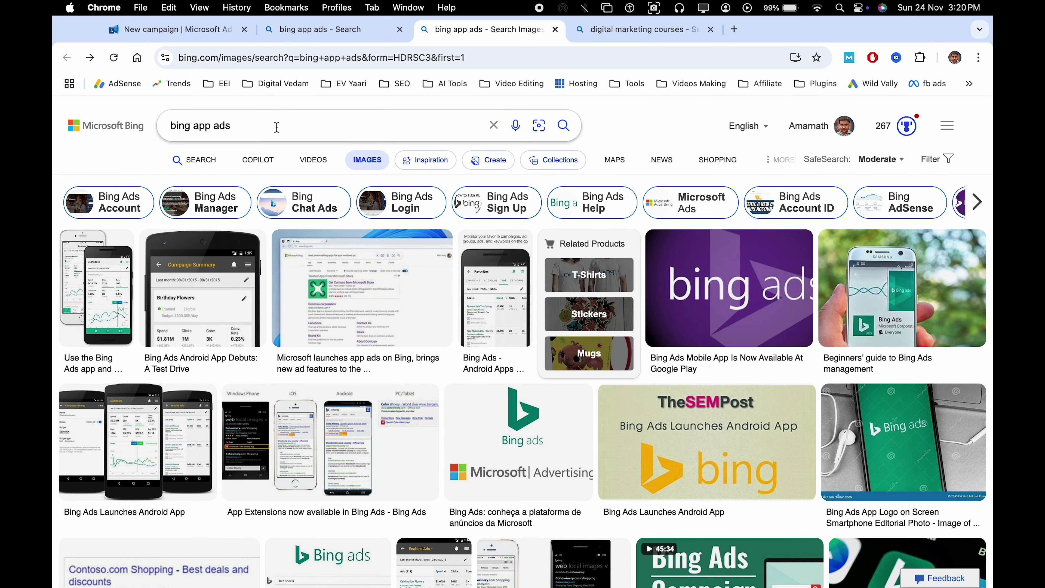
Return to the new campaign in Microsoft Advertising, choose Search ads as the ad type and continue to the campaign settings
{"action": "left_click", "coordinate": [292, 30]}
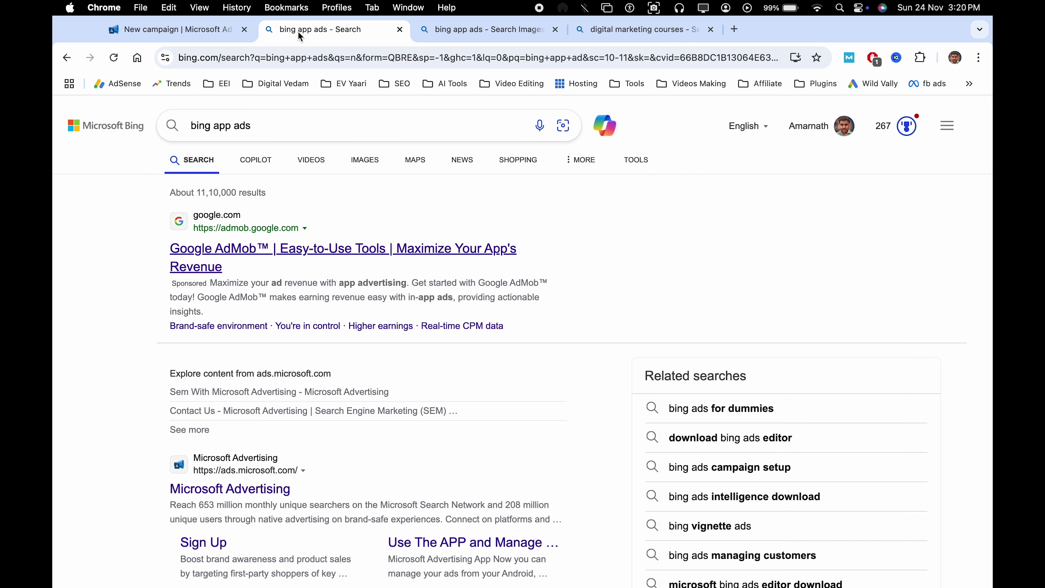
{"action": "left_click", "coordinate": [186, 31]}
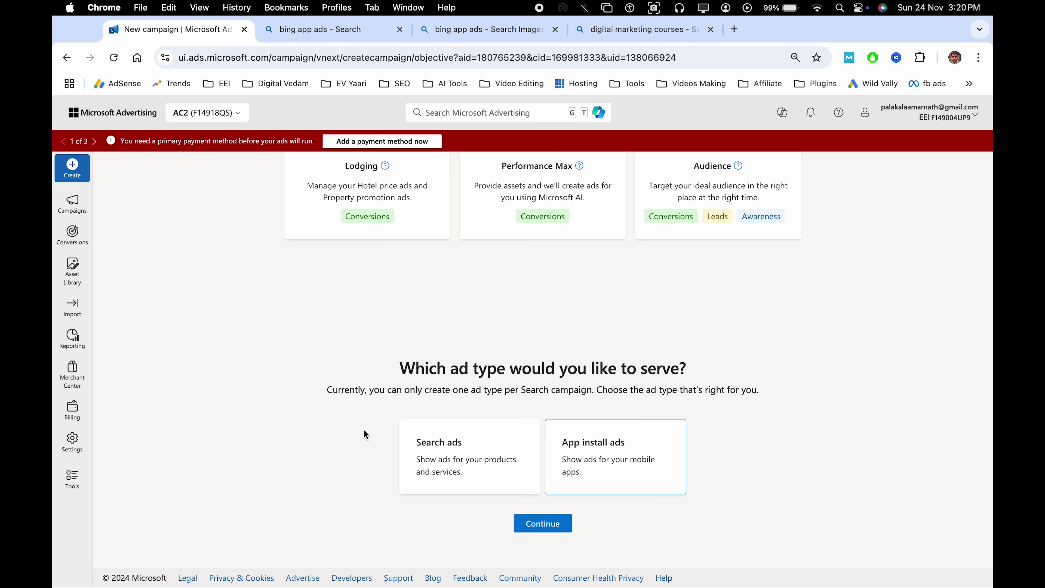
{"action": "scroll", "coordinate": [365, 431], "scroll_direction": "down", "scroll_amount": 3}
{"action": "left_click", "coordinate": [458, 452]}
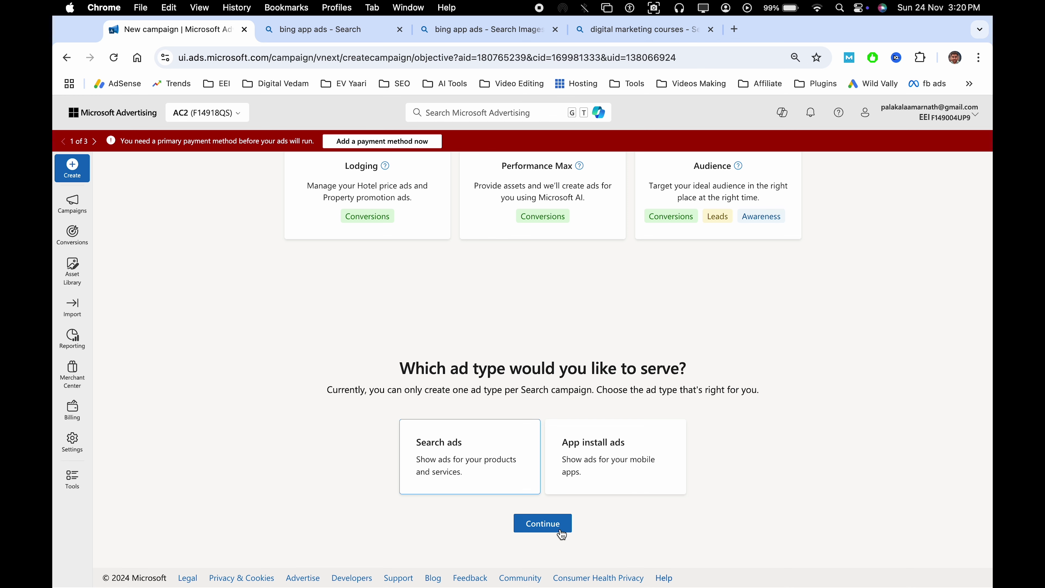
{"action": "left_click", "coordinate": [521, 531]}
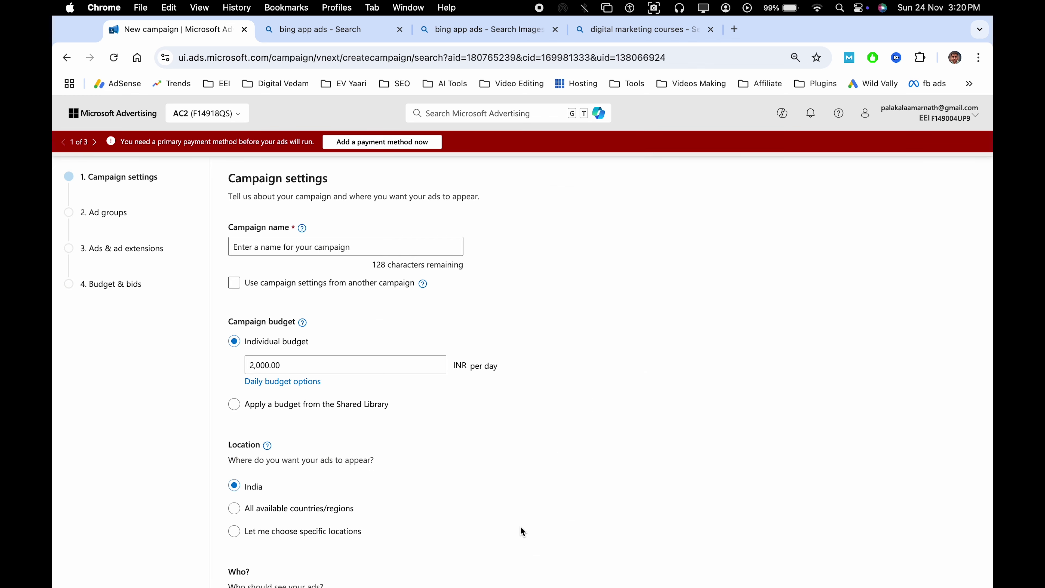
Name the campaign "Digital-Marketing-Delhi"
{"action": "left_click", "coordinate": [291, 244]}
{"action": "type", "text": "Digital-marketing"}
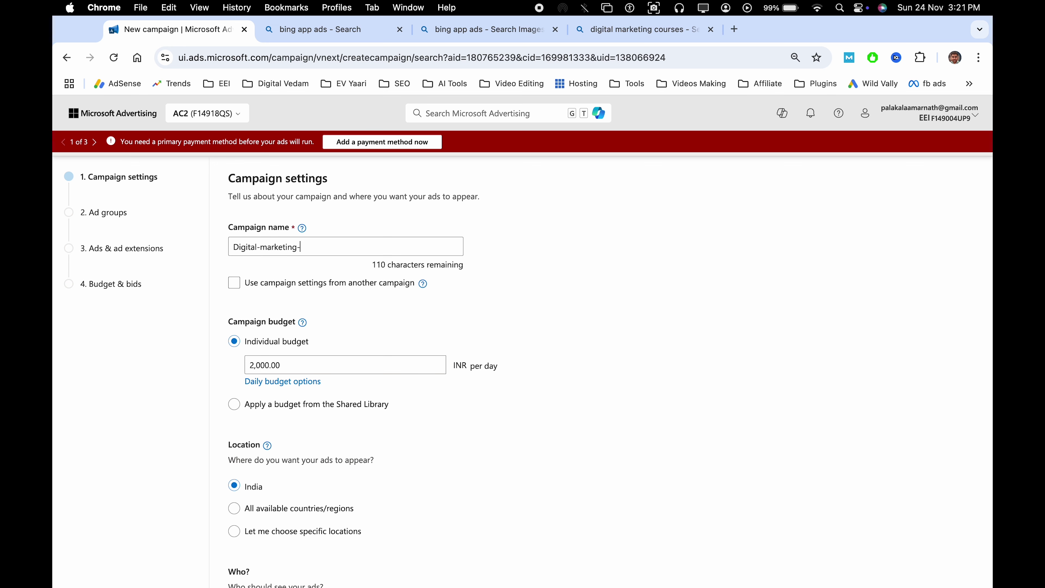
{"action": "type", "text": "-d"}
{"action": "type", "text": "Delhi"}
{"action": "left_click", "coordinate": [267, 247]}
{"action": "key", "text": "BackSpace"}
{"action": "type", "text": "M"}
{"action": "triple_click", "coordinate": [367, 244]}
{"action": "double_click", "coordinate": [366, 245]}
{"action": "triple_click", "coordinate": [366, 244]}
{"action": "left_click", "coordinate": [330, 246]}
{"action": "left_click", "coordinate": [345, 250]}
Look through all campaign settings, from budget, location and language to dynamic search ads, and return to the campaign name section
{"action": "scroll", "coordinate": [564, 295], "scroll_direction": "down", "scroll_amount": 6}
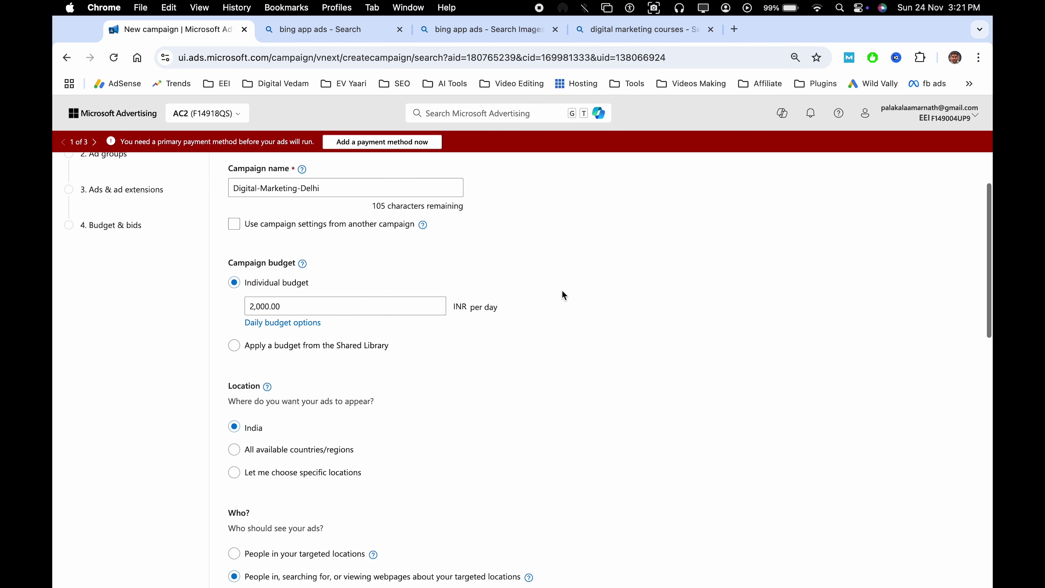
{"action": "scroll", "coordinate": [603, 406], "scroll_direction": "down", "scroll_amount": 10}
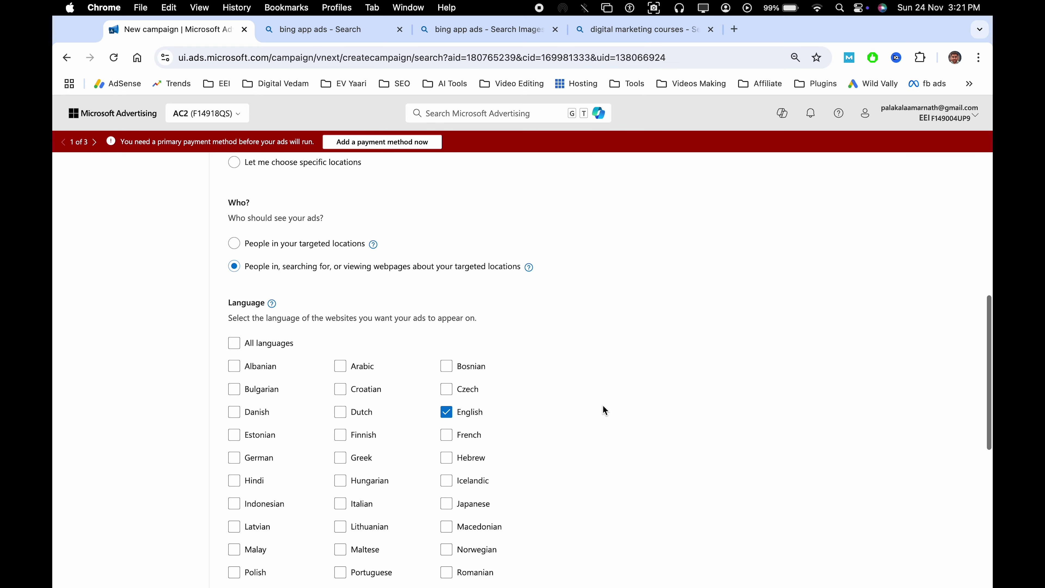
{"action": "scroll", "coordinate": [604, 408], "scroll_direction": "down", "scroll_amount": 2}
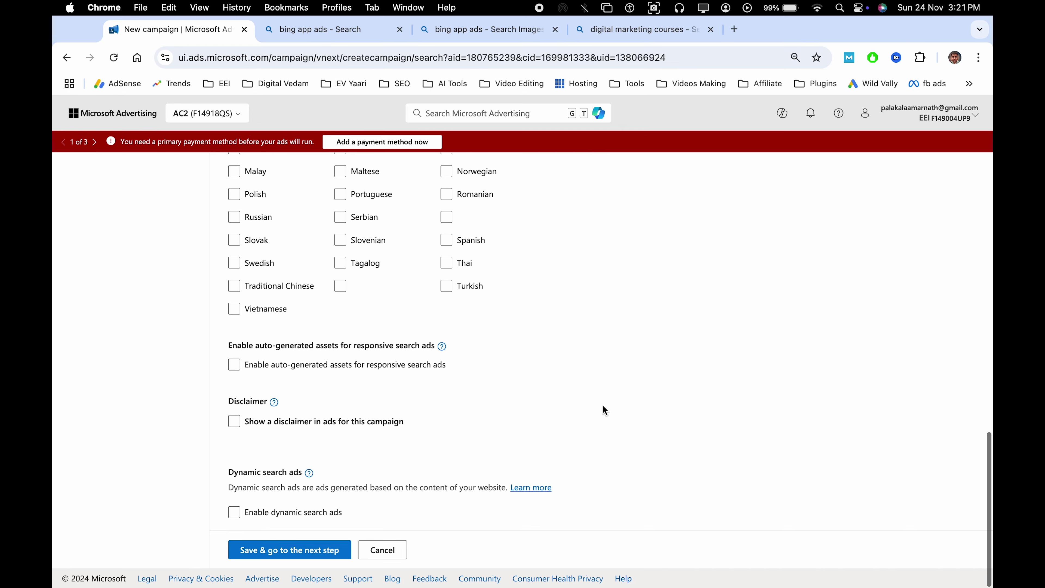
{"action": "scroll", "coordinate": [603, 408], "scroll_direction": "up", "scroll_amount": 15}
{"action": "scroll", "coordinate": [583, 332], "scroll_direction": "up", "scroll_amount": 2}
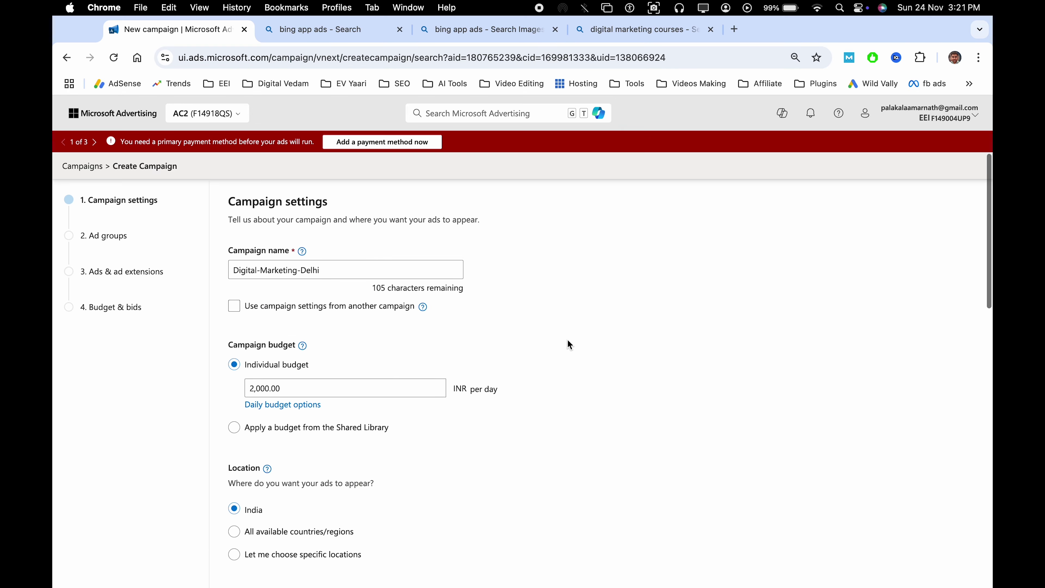
{"action": "left_click", "coordinate": [393, 308]}
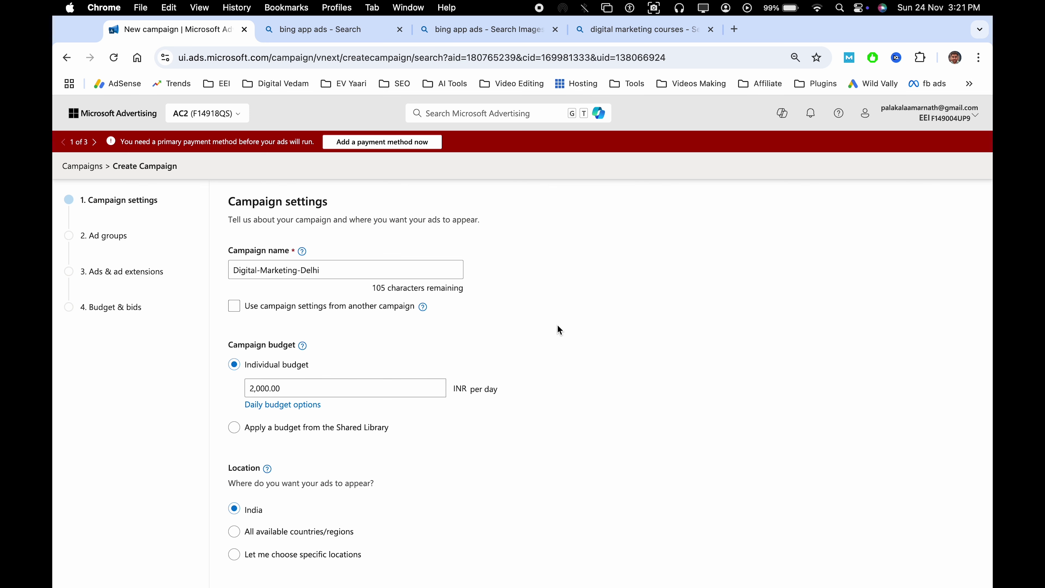
Try reusing the campaign settings from Camp1, and turn that option off again
{"action": "left_click", "coordinate": [234, 307]}
{"action": "left_click", "coordinate": [283, 336]}
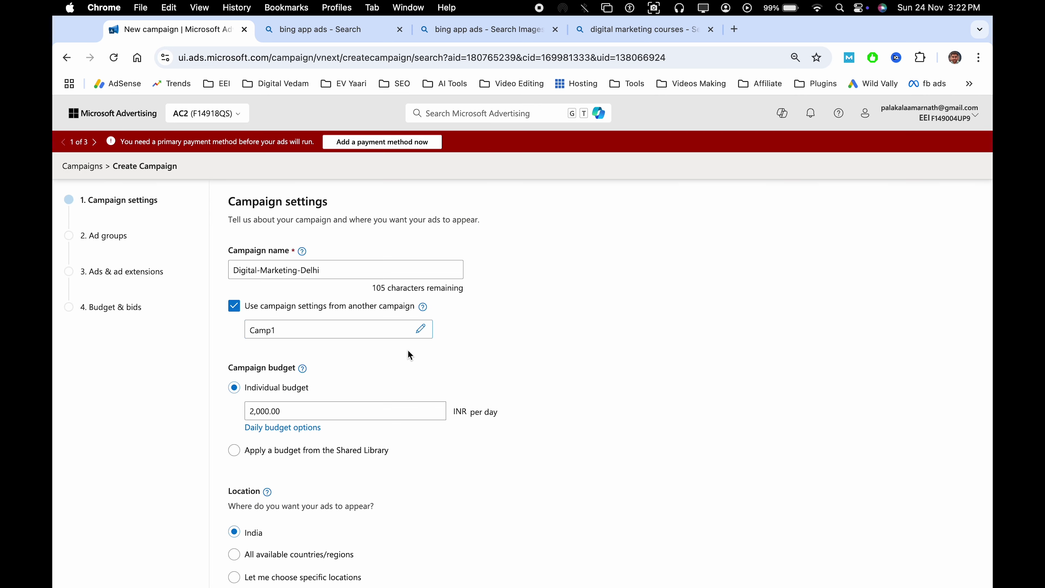
{"action": "left_click", "coordinate": [236, 309]}
{"action": "left_click", "coordinate": [238, 313]}
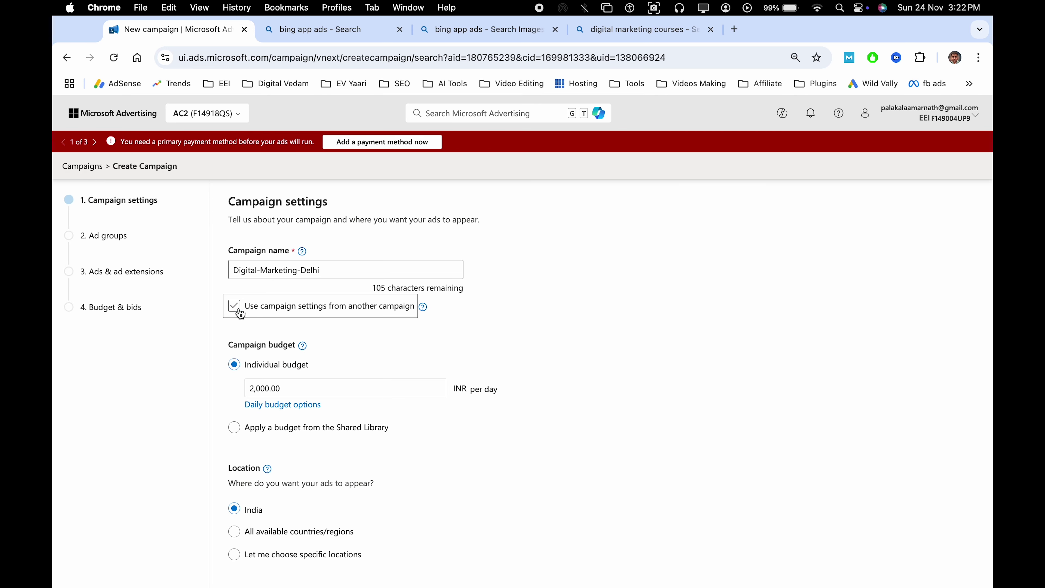
{"action": "left_click", "coordinate": [238, 310]}
{"action": "left_click", "coordinate": [237, 311]}
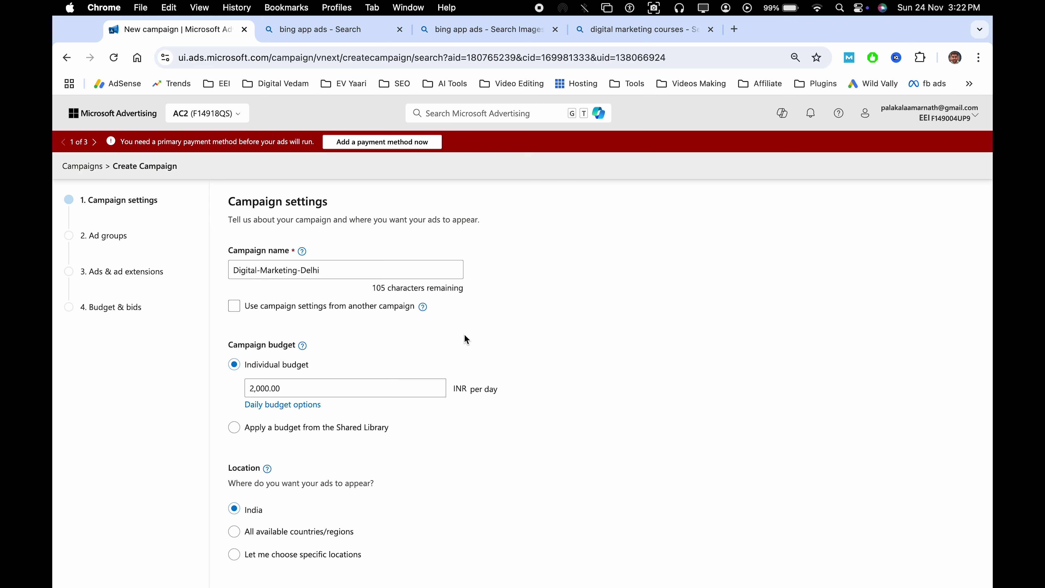
Examine the individual campaign budget per day and expand its daily budget options
{"action": "scroll", "coordinate": [465, 335], "scroll_direction": "down", "scroll_amount": 4}
{"action": "double_click", "coordinate": [349, 241]}
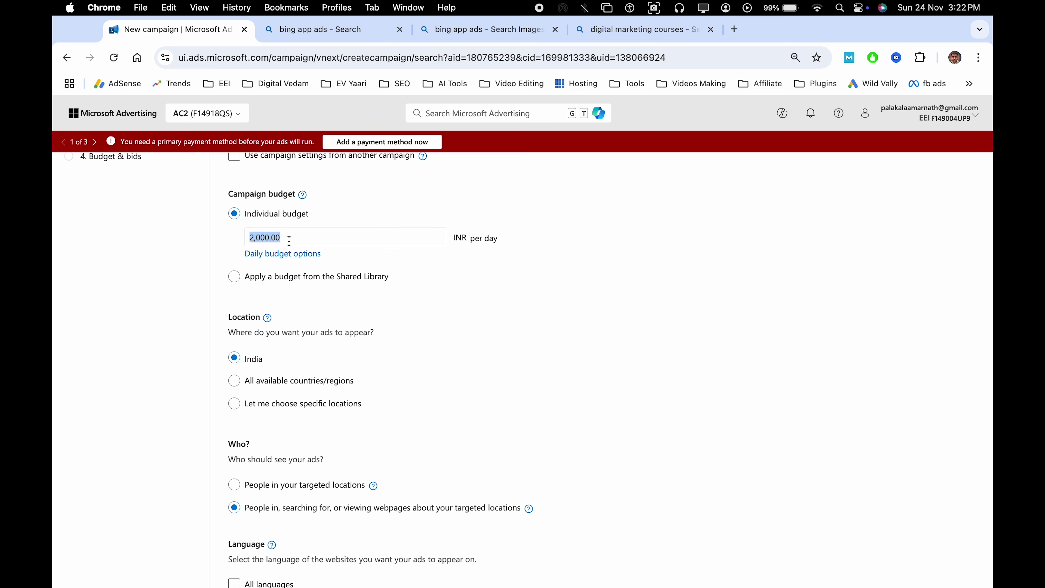
{"action": "left_click", "coordinate": [349, 241]}
{"action": "scroll", "coordinate": [349, 241], "scroll_direction": "up", "scroll_amount": 1}
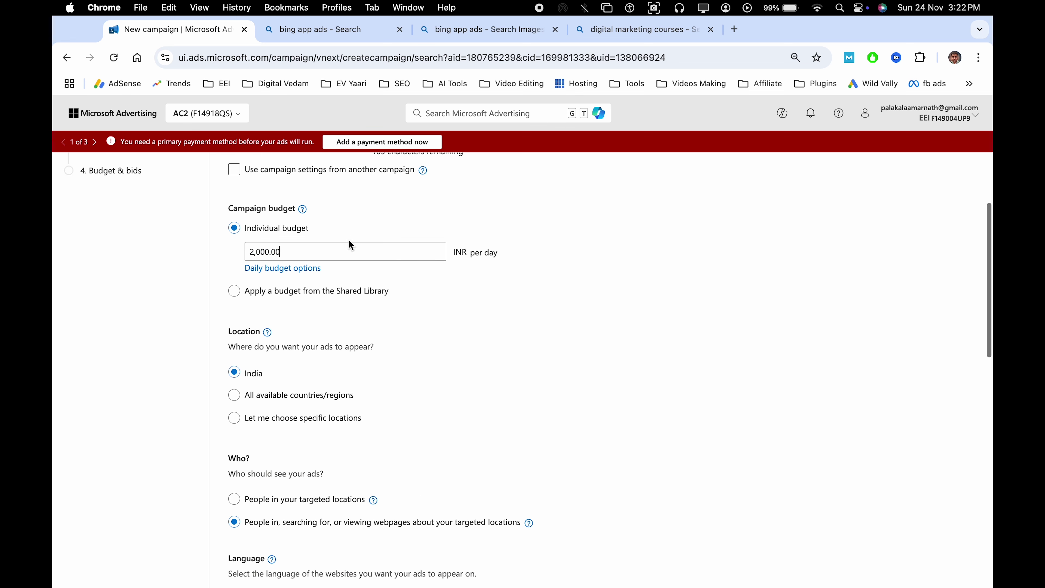
{"action": "double_click", "coordinate": [353, 248]}
{"action": "left_click", "coordinate": [506, 263]}
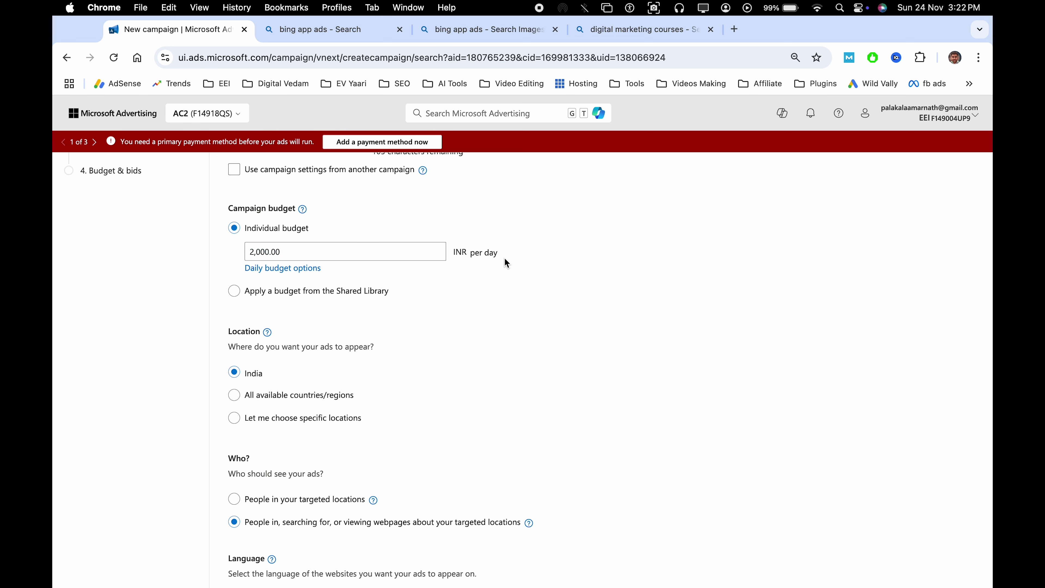
{"action": "double_click", "coordinate": [326, 252]}
{"action": "left_click", "coordinate": [539, 270]}
{"action": "left_click", "coordinate": [284, 268]}
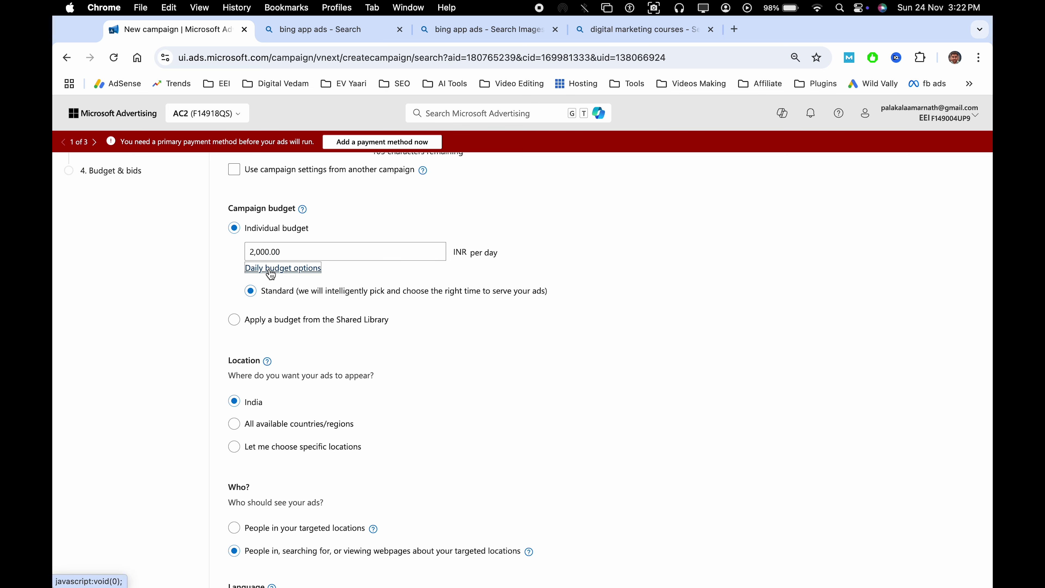
{"action": "left_click", "coordinate": [518, 329]}
{"action": "scroll", "coordinate": [518, 329], "scroll_direction": "down", "scroll_amount": 3}
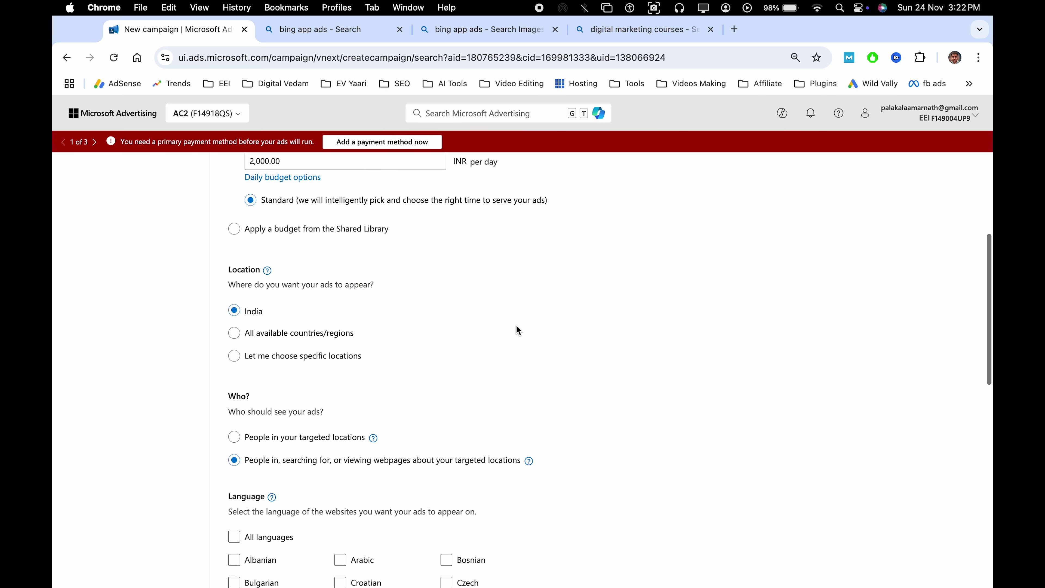
Try applying a budget from the Shared Library, and return to the individual budget
{"action": "left_click", "coordinate": [319, 230]}
{"action": "scroll", "coordinate": [316, 300], "scroll_direction": "up", "scroll_amount": 2}
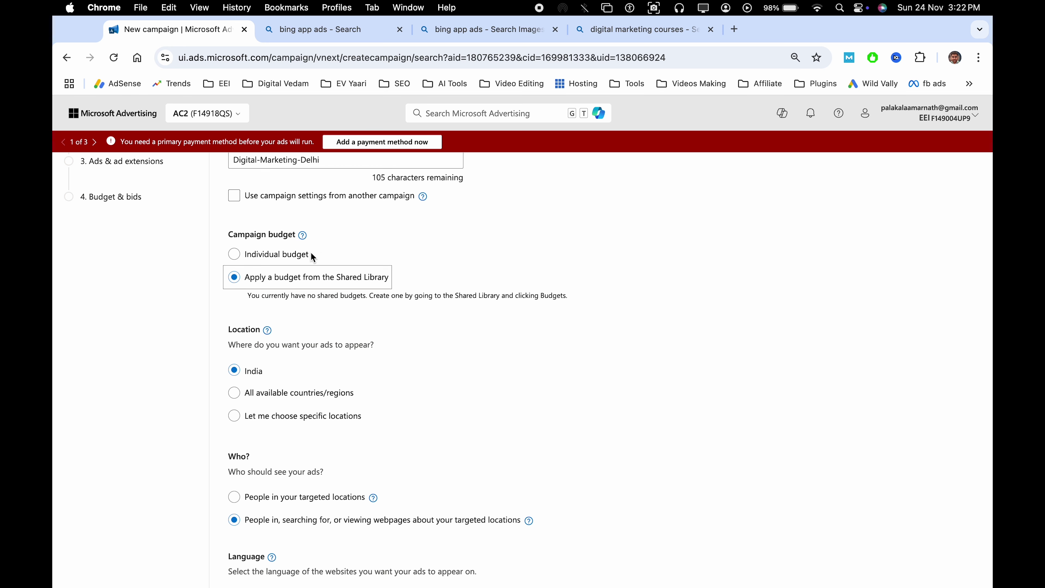
{"action": "left_click", "coordinate": [237, 256]}
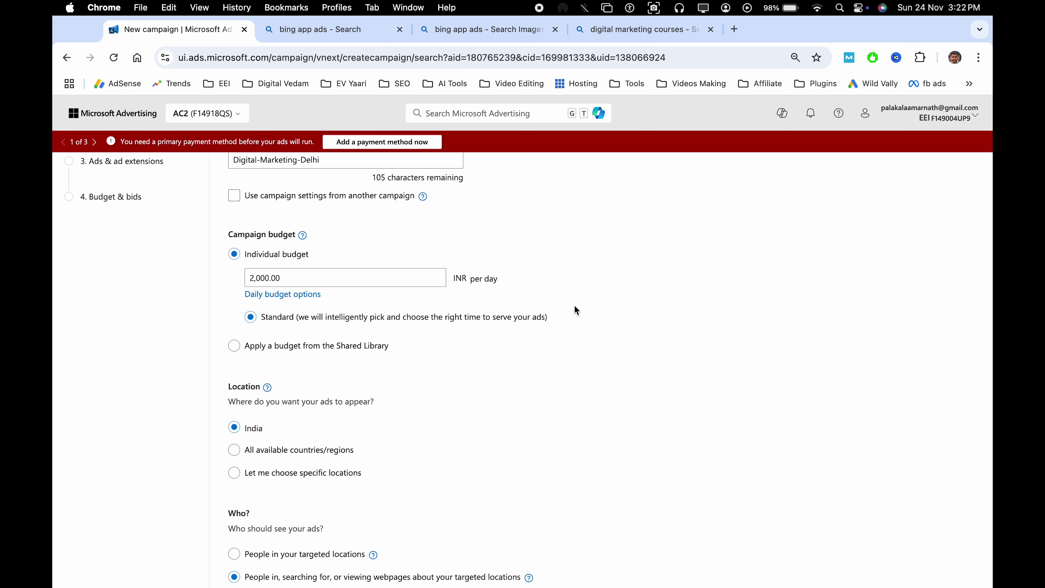
Set the ad location to specific locations of your own choice and remove all existing targeted locations
{"action": "scroll", "coordinate": [575, 307], "scroll_direction": "down", "scroll_amount": 3}
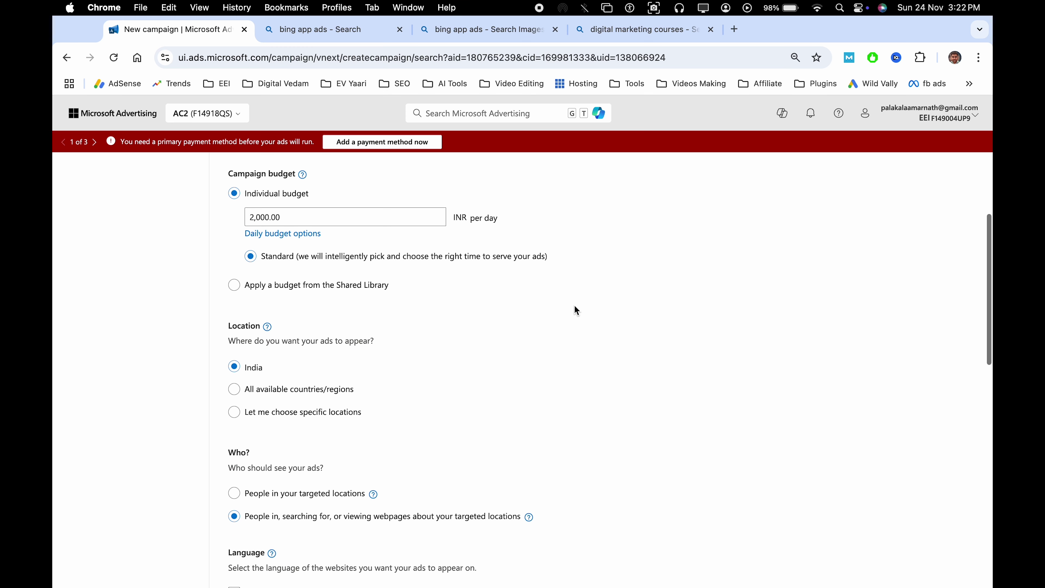
{"action": "scroll", "coordinate": [288, 355], "scroll_direction": "down", "scroll_amount": 2}
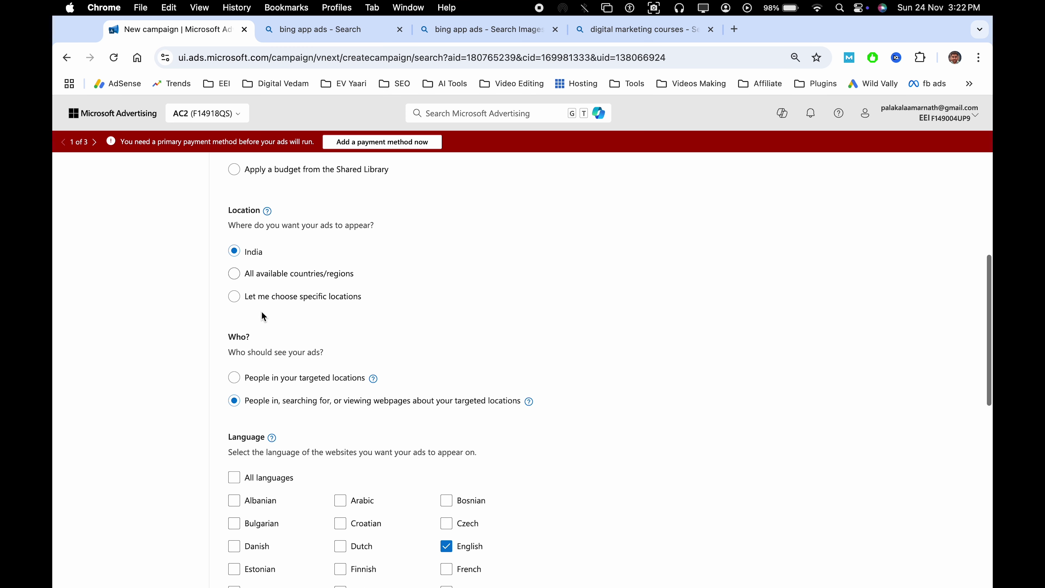
{"action": "left_click", "coordinate": [236, 274]}
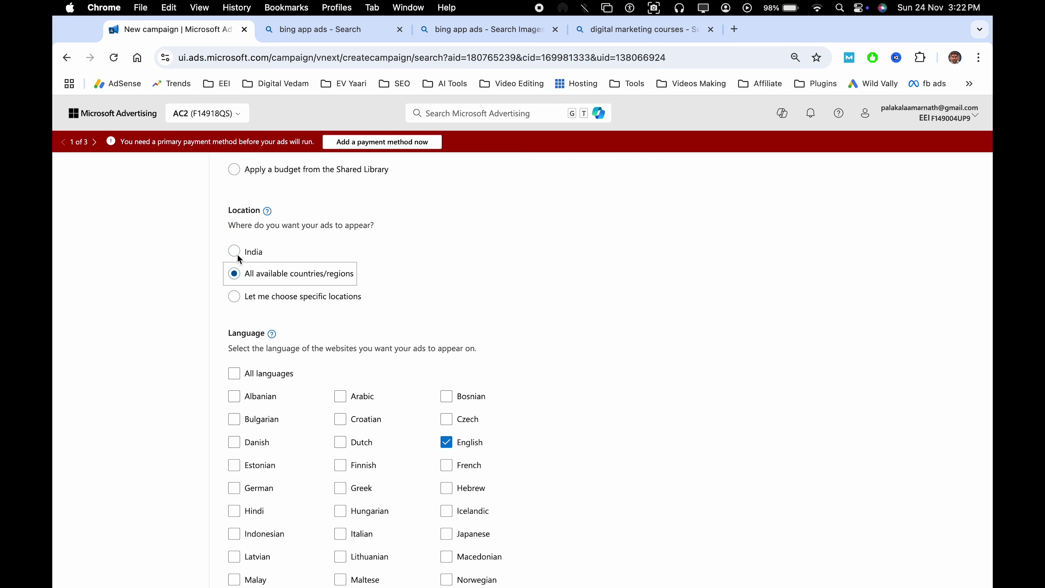
{"action": "left_click", "coordinate": [234, 297]}
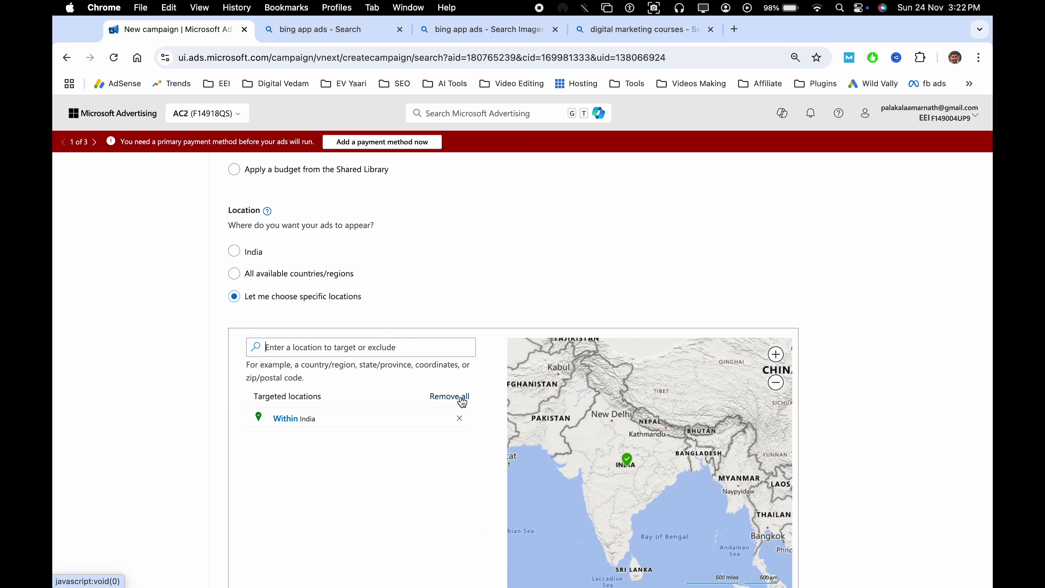
{"action": "left_click", "coordinate": [450, 397]}
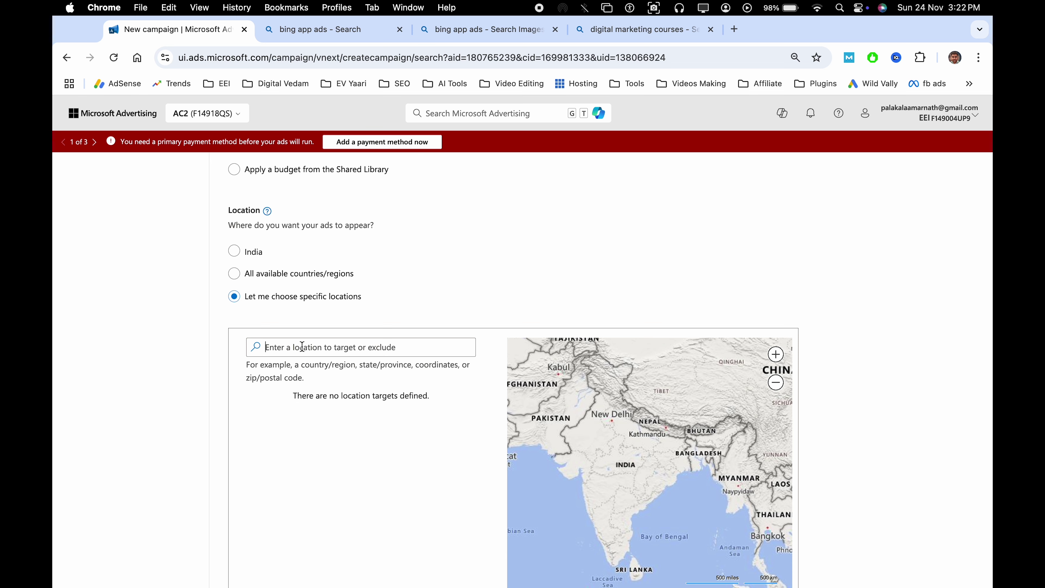
Add the countries Canada and France as targeted locations
{"action": "type", "text": "canada"}
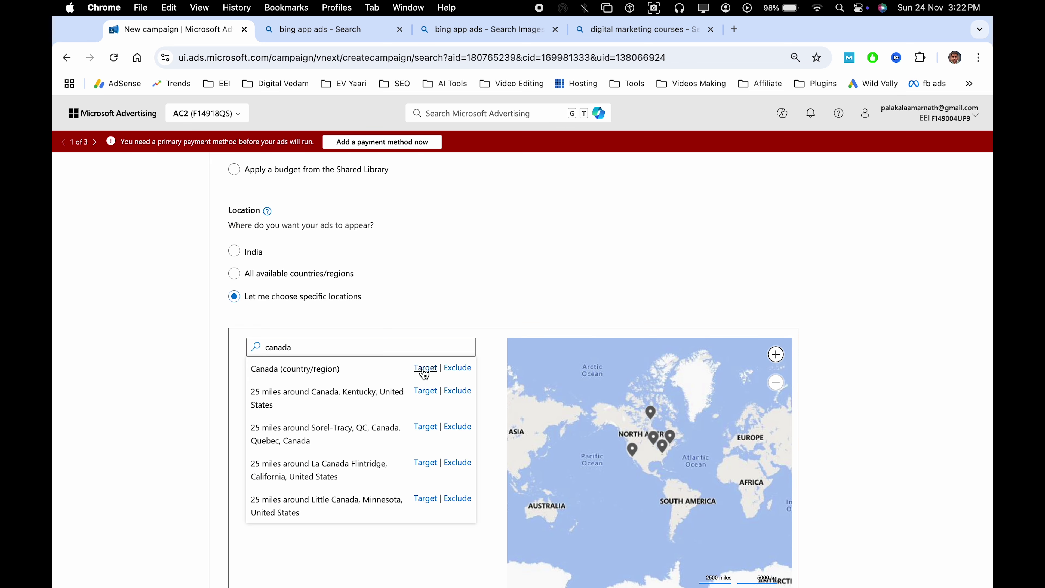
{"action": "left_click", "coordinate": [425, 368]}
{"action": "left_click", "coordinate": [328, 352]}
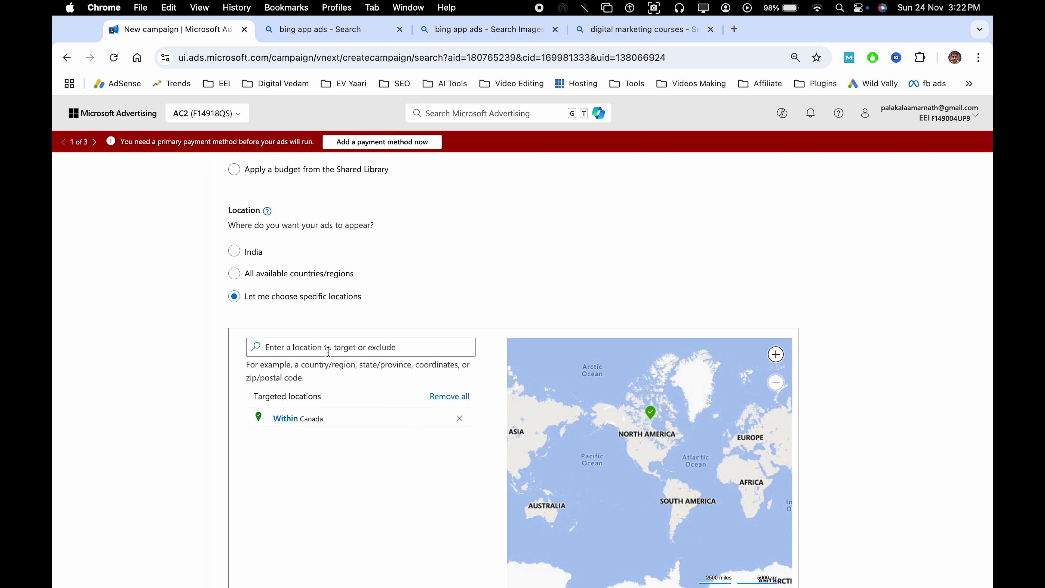
{"action": "type", "text": "france"}
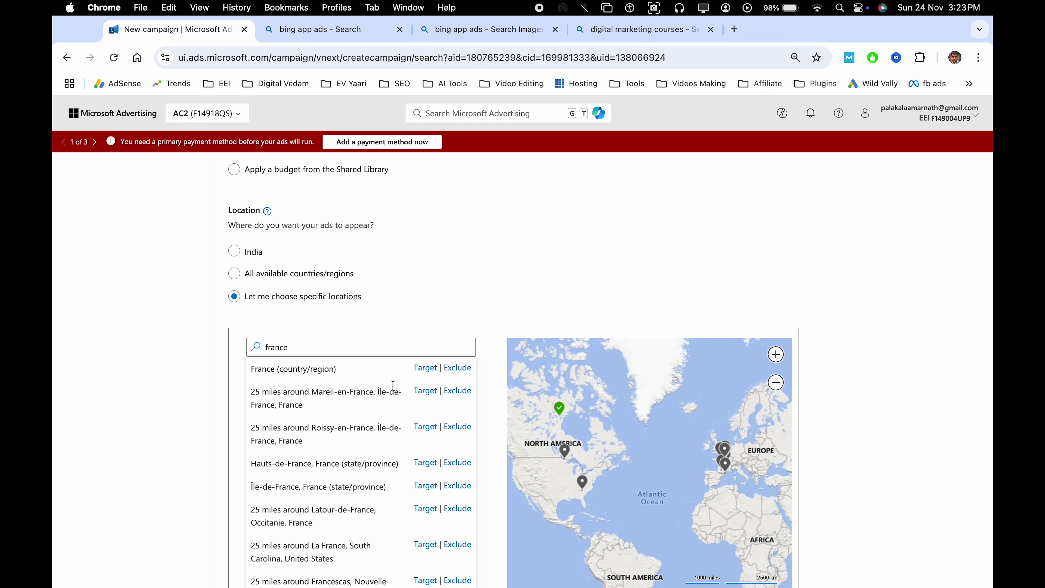
{"action": "left_click", "coordinate": [422, 367]}
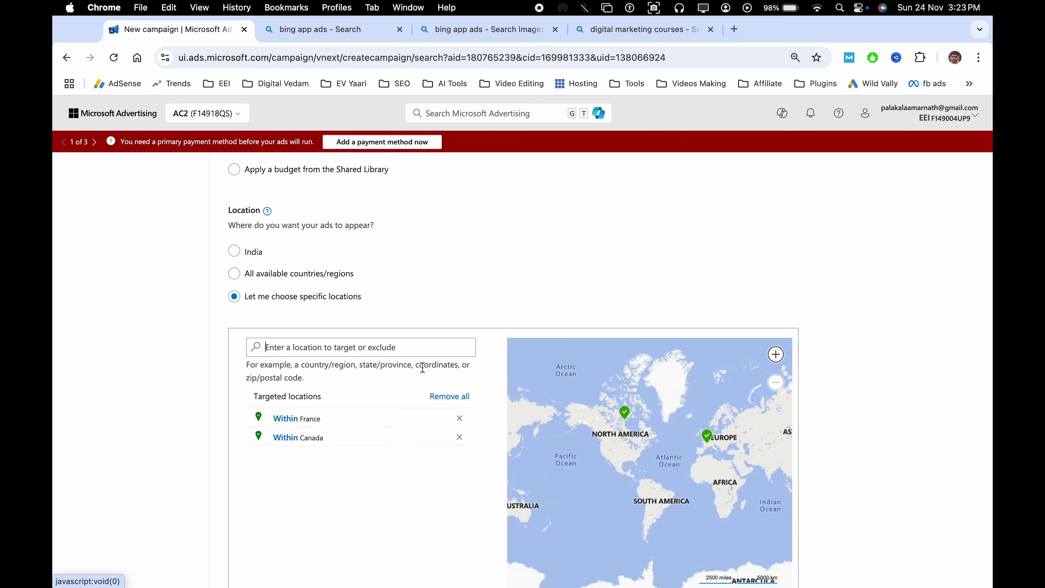
Add the countries Saudi Arabia and Bangladesh as targeted locations
{"action": "left_click", "coordinate": [352, 349]}
{"action": "type", "text": "saudi"}
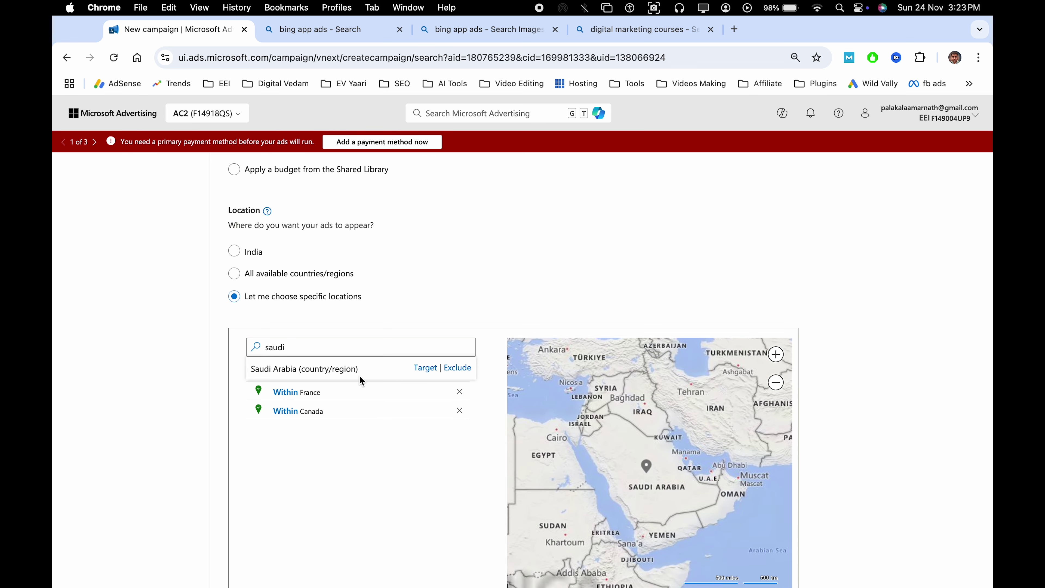
{"action": "left_click", "coordinate": [424, 371]}
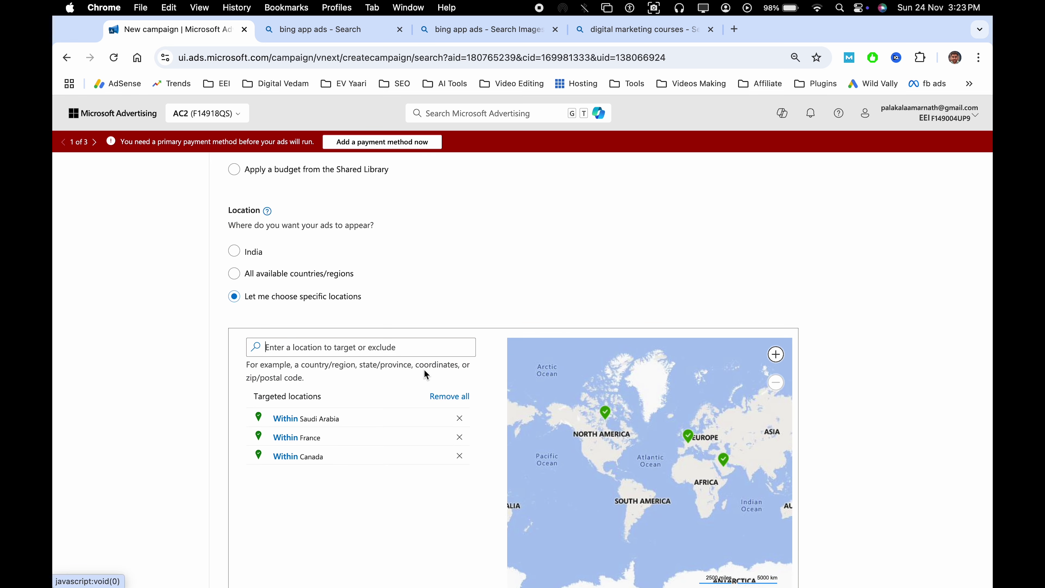
{"action": "left_click", "coordinate": [342, 350]}
{"action": "type", "text": "bangla"}
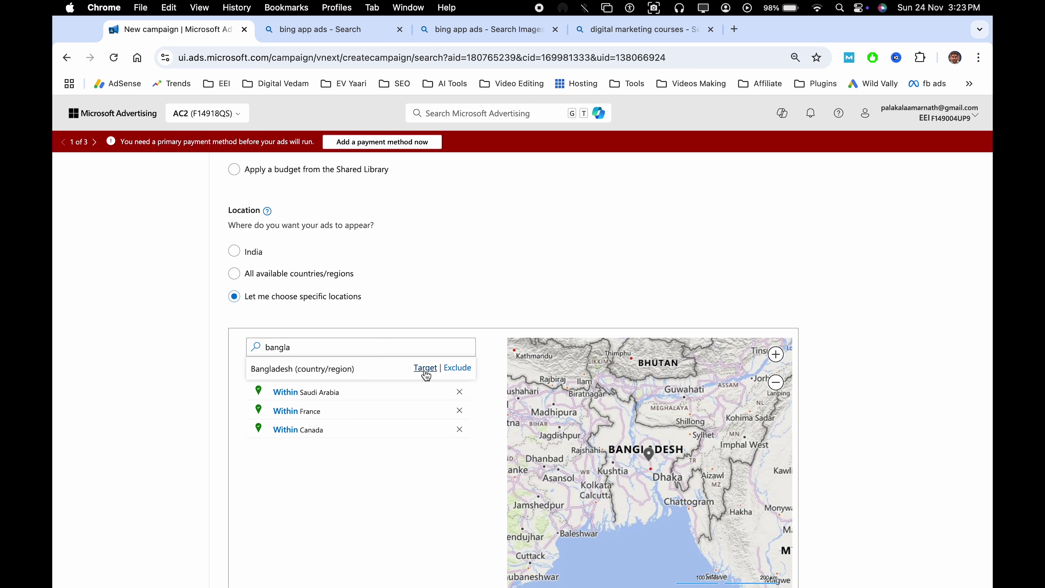
{"action": "left_click", "coordinate": [425, 371]}
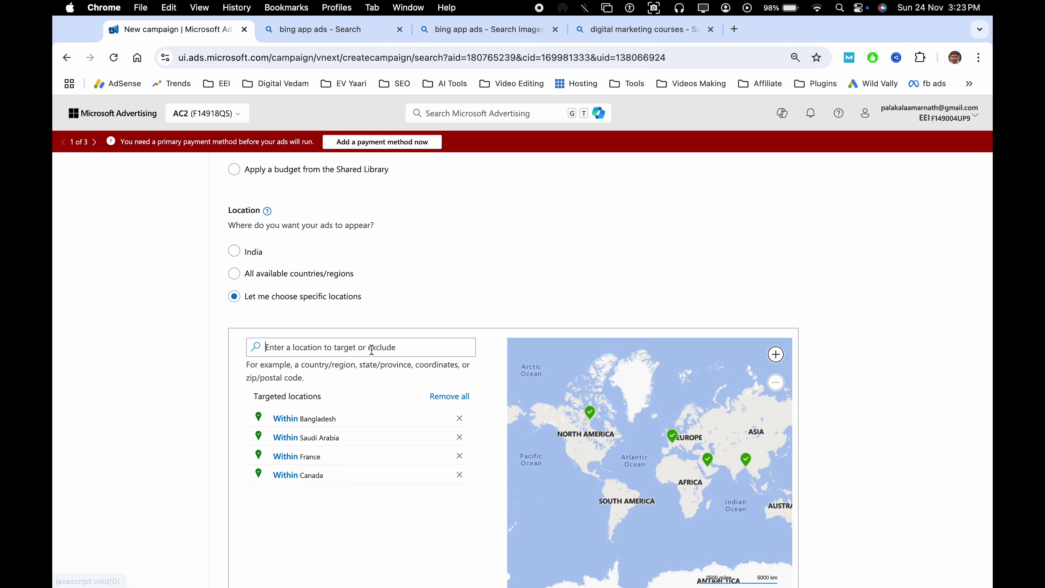
Add the countries Australia and Brazil as targeted locations
{"action": "left_click", "coordinate": [354, 343]}
{"action": "type", "text": "austra"}
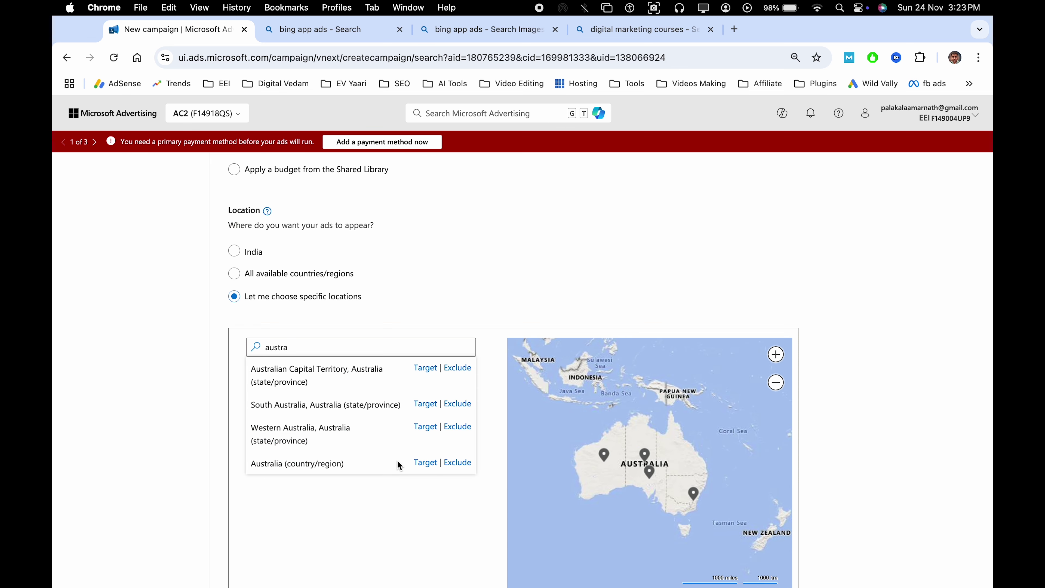
{"action": "left_click", "coordinate": [425, 464]}
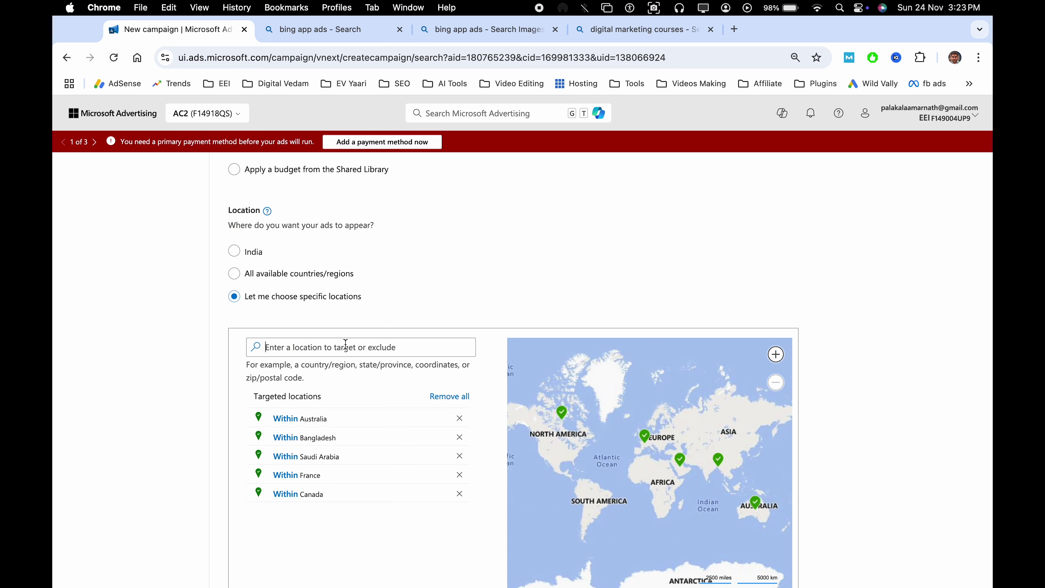
{"action": "type", "text": "bra"}
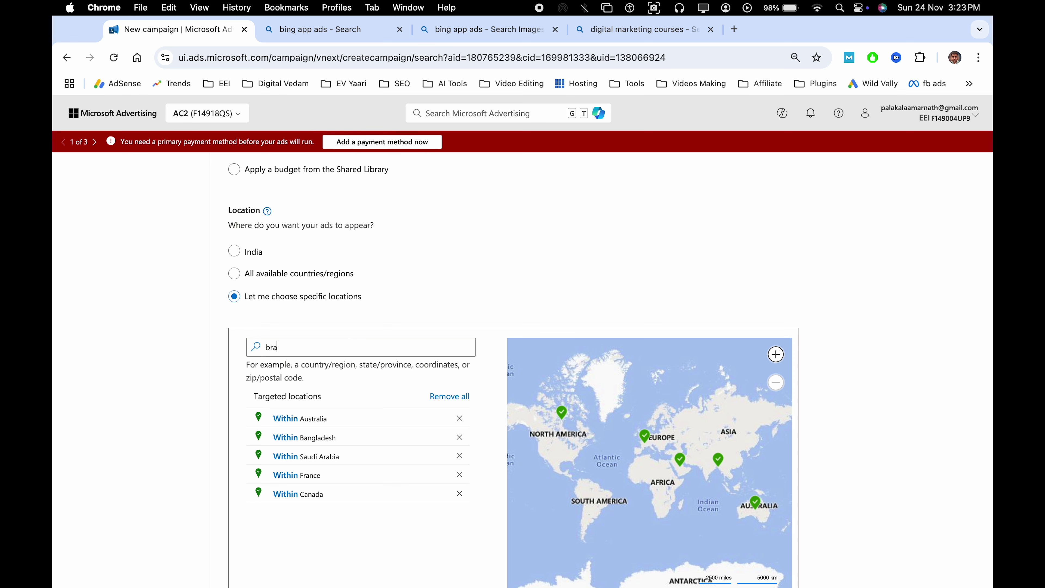
{"action": "type", "text": "zil"}
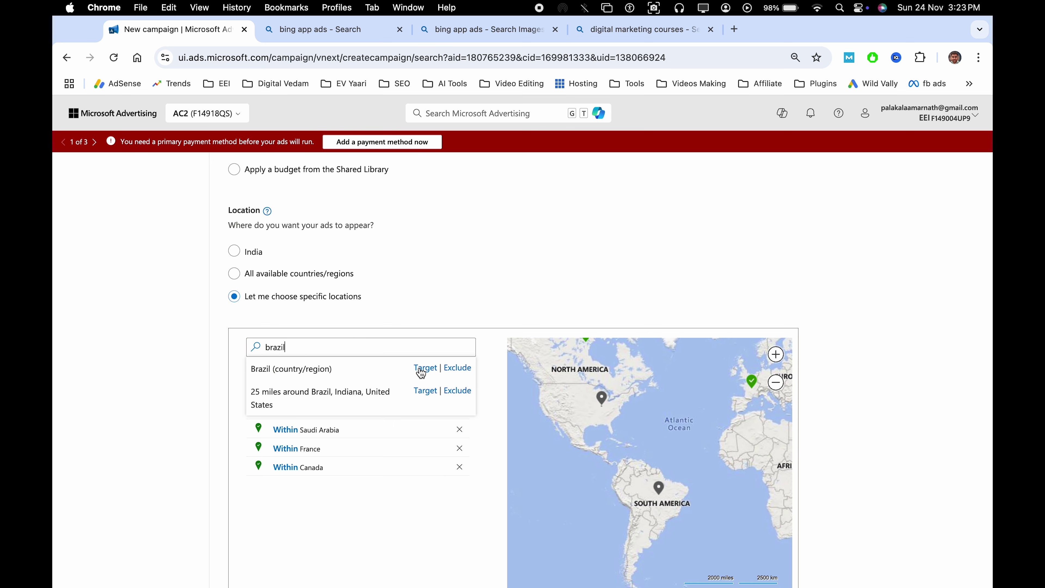
{"action": "left_click", "coordinate": [422, 371]}
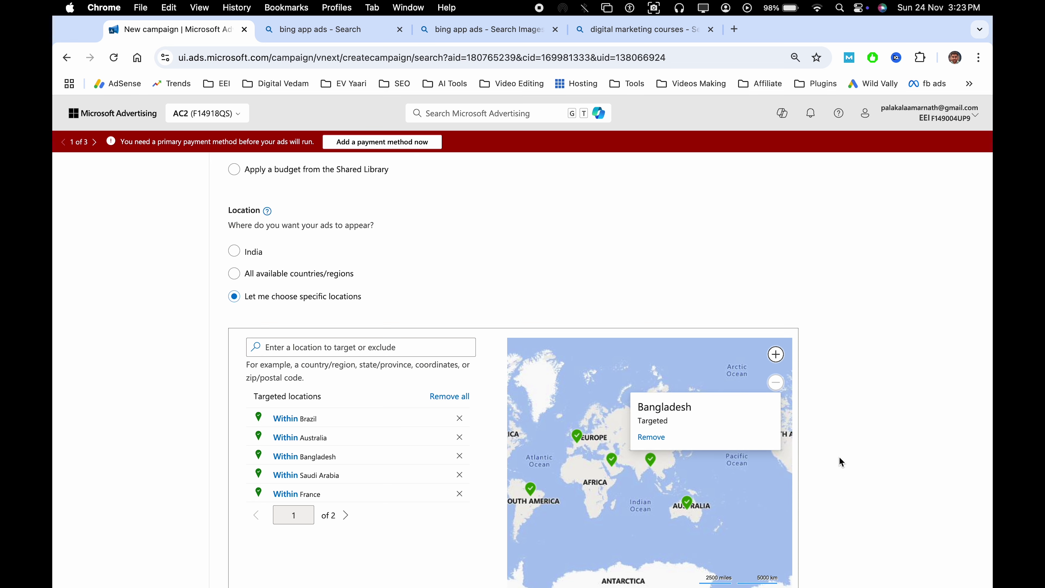
Restrict who should see the ads to people in your targeted locations
{"action": "scroll", "coordinate": [838, 463], "scroll_direction": "down", "scroll_amount": 5}
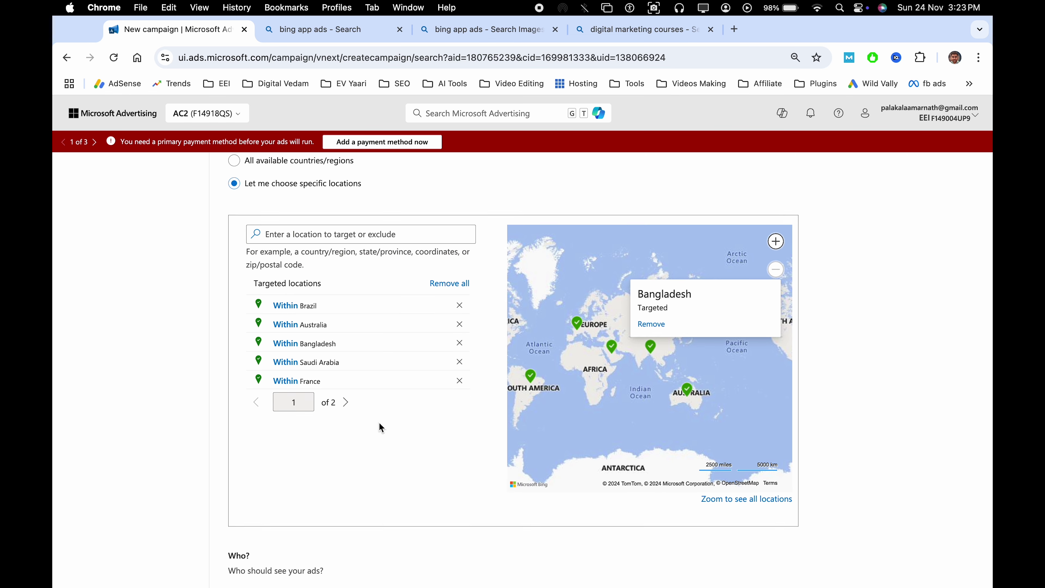
{"action": "scroll", "coordinate": [378, 422], "scroll_direction": "down", "scroll_amount": 10}
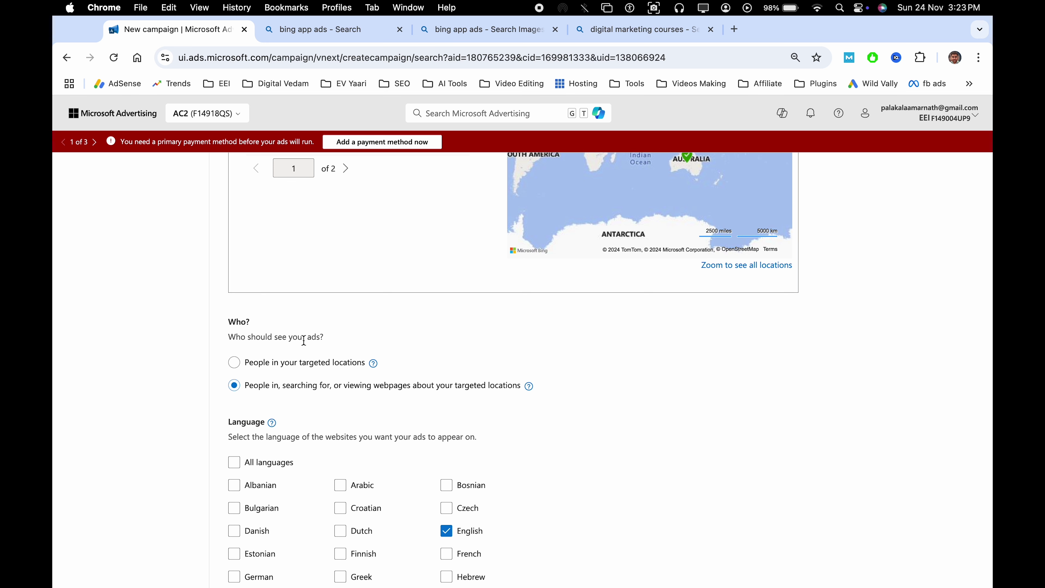
{"action": "scroll", "coordinate": [616, 355], "scroll_direction": "down", "scroll_amount": 2}
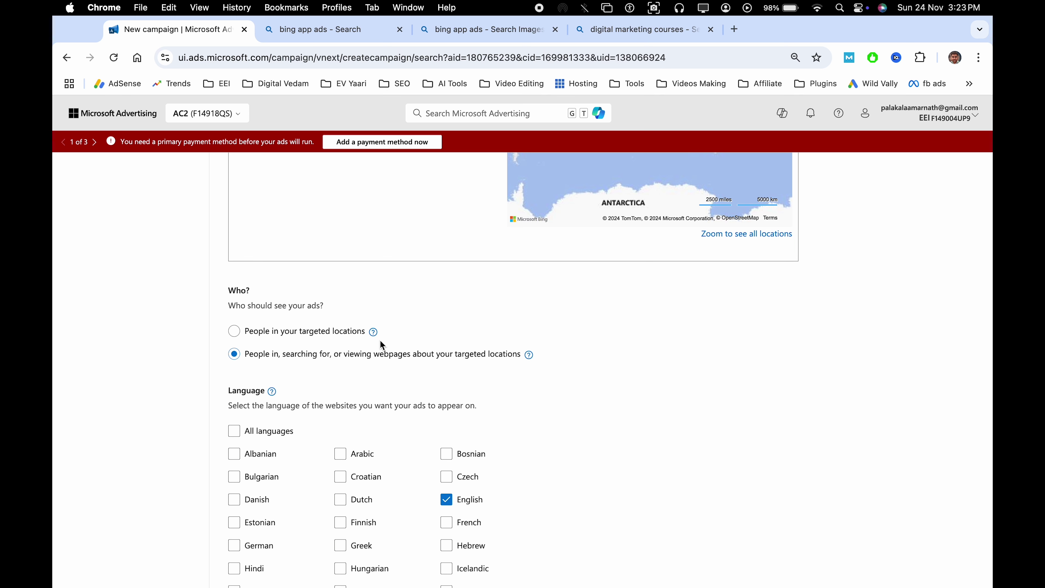
{"action": "scroll", "coordinate": [263, 336], "scroll_direction": "up", "scroll_amount": 6}
{"action": "scroll", "coordinate": [189, 338], "scroll_direction": "up", "scroll_amount": 3}
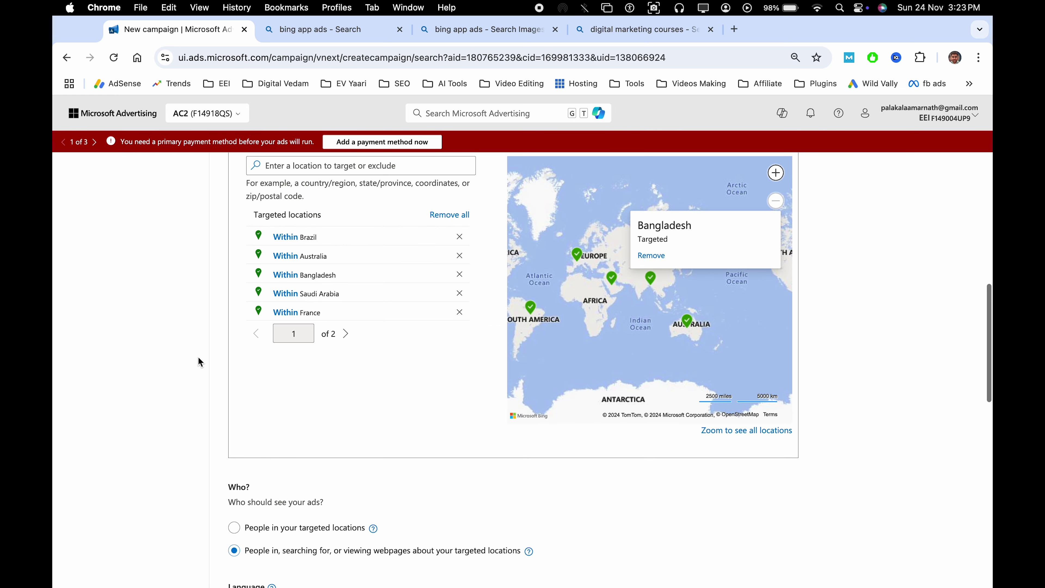
{"action": "scroll", "coordinate": [206, 373], "scroll_direction": "down", "scroll_amount": 2}
{"action": "left_click", "coordinate": [234, 466]}
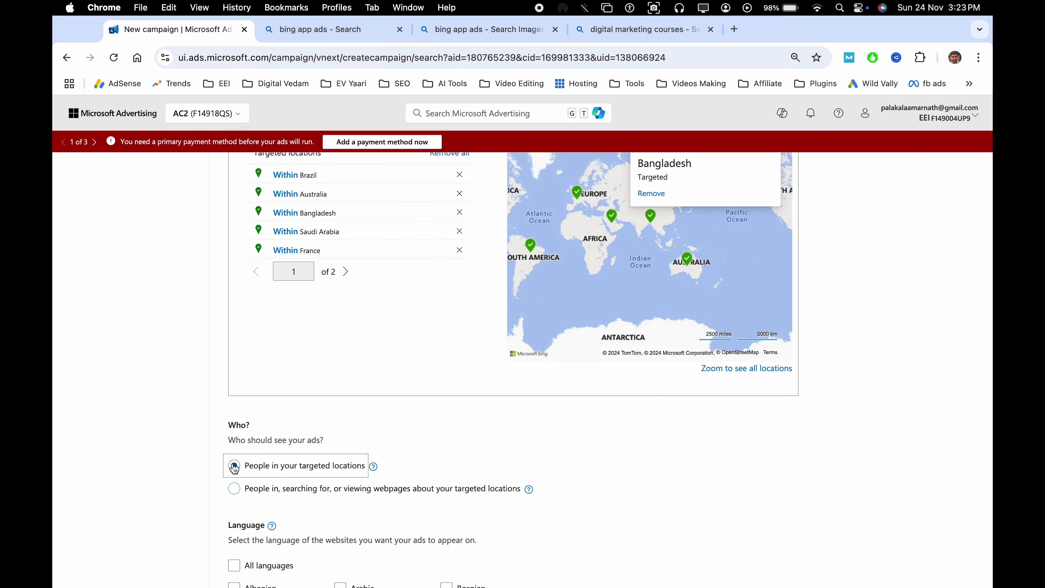
{"action": "left_click", "coordinate": [205, 462]}
{"action": "scroll", "coordinate": [223, 363], "scroll_direction": "up", "scroll_amount": 2}
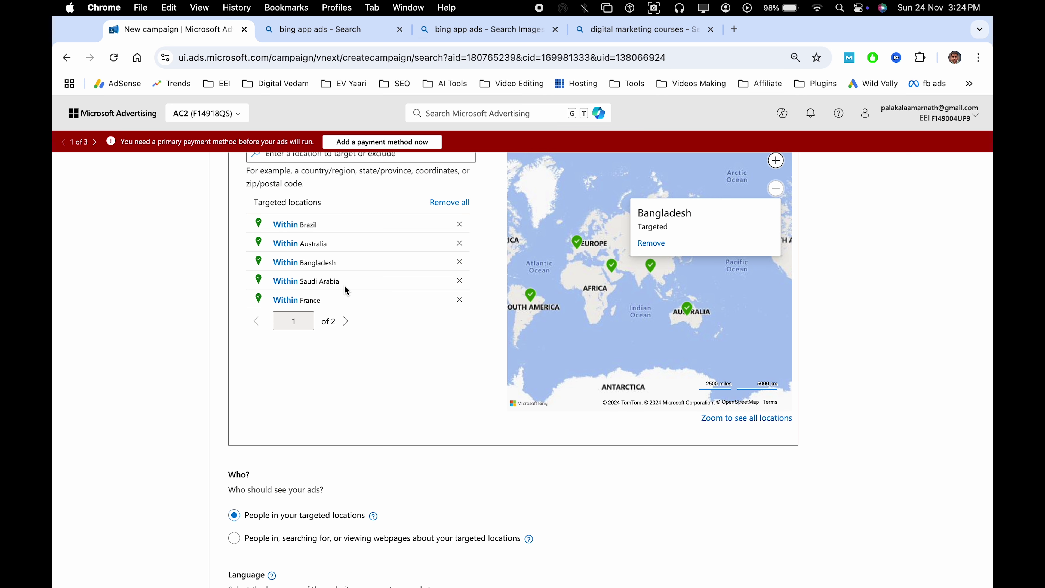
{"action": "scroll", "coordinate": [344, 286], "scroll_direction": "down", "scroll_amount": 1}
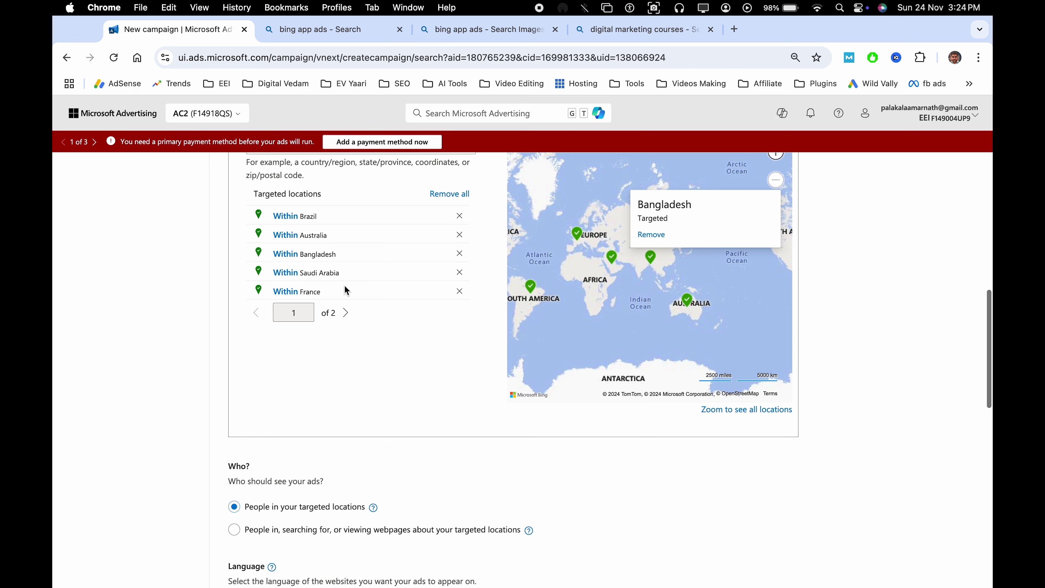
Show the ads to people in, searching for, or viewing webpages about the targeted locations
{"action": "left_click", "coordinate": [234, 531]}
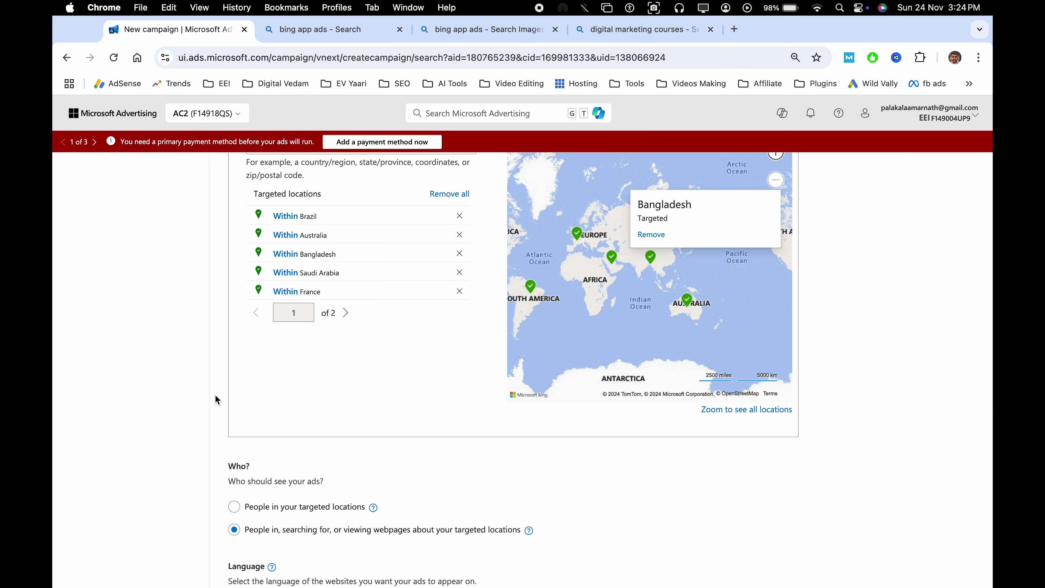
{"action": "scroll", "coordinate": [215, 379], "scroll_direction": "up", "scroll_amount": 2}
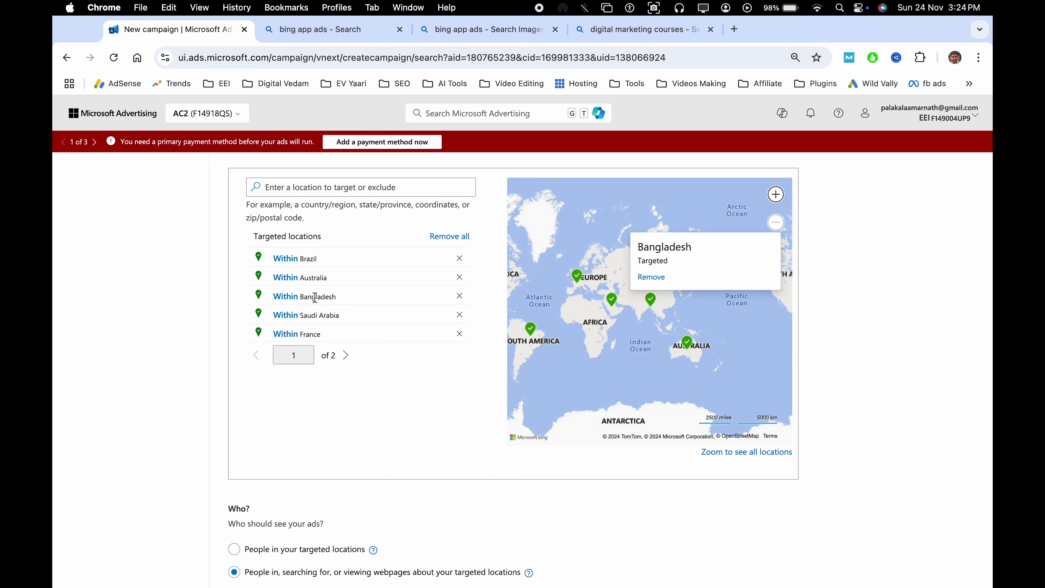
{"action": "scroll", "coordinate": [340, 410], "scroll_direction": "down", "scroll_amount": 1}
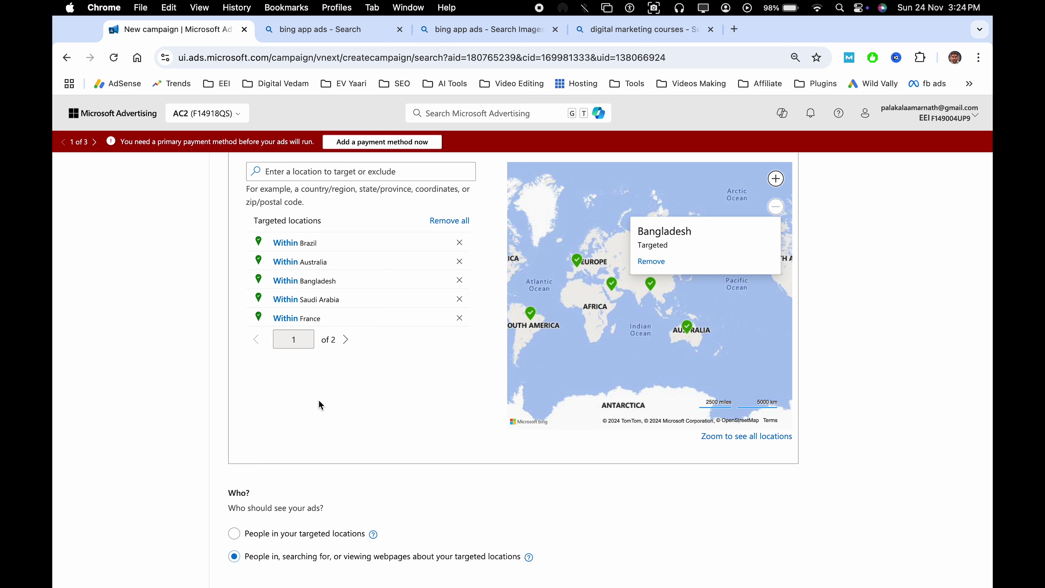
{"action": "scroll", "coordinate": [222, 369], "scroll_direction": "up", "scroll_amount": 1}
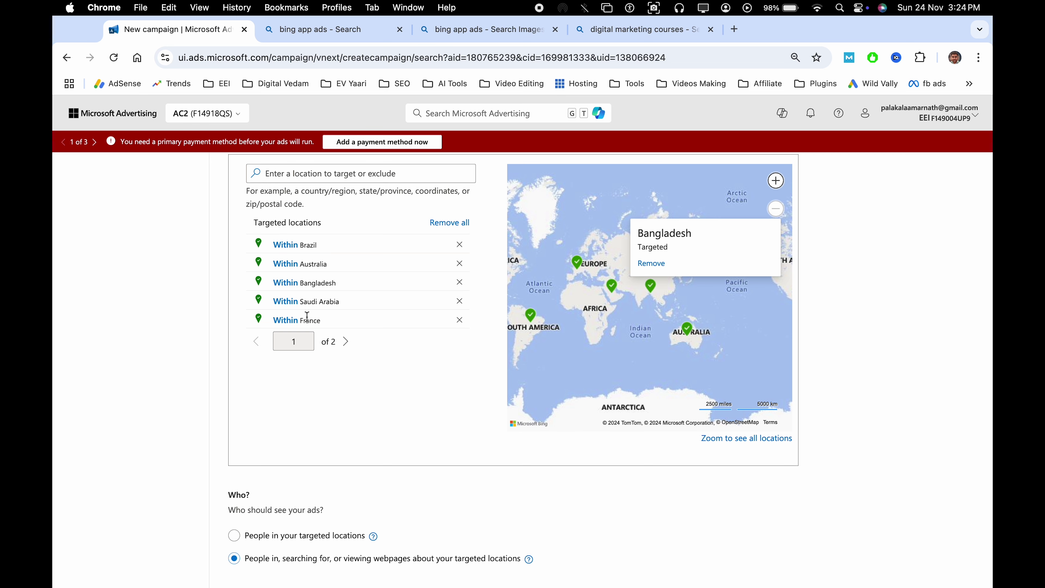
Review the list of targeted locations and the language options for the campaign
{"action": "double_click", "coordinate": [309, 246]}
{"action": "left_click_drag", "start_coordinate": [323, 246], "coordinate": [272, 246]}
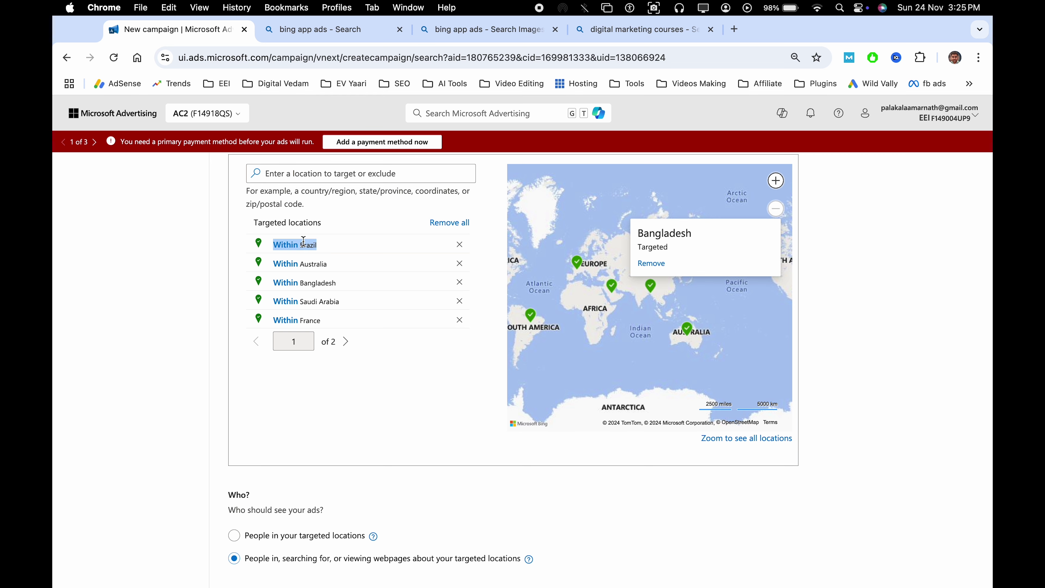
{"action": "left_click", "coordinate": [362, 367]}
{"action": "scroll", "coordinate": [362, 453], "scroll_direction": "down", "scroll_amount": 3}
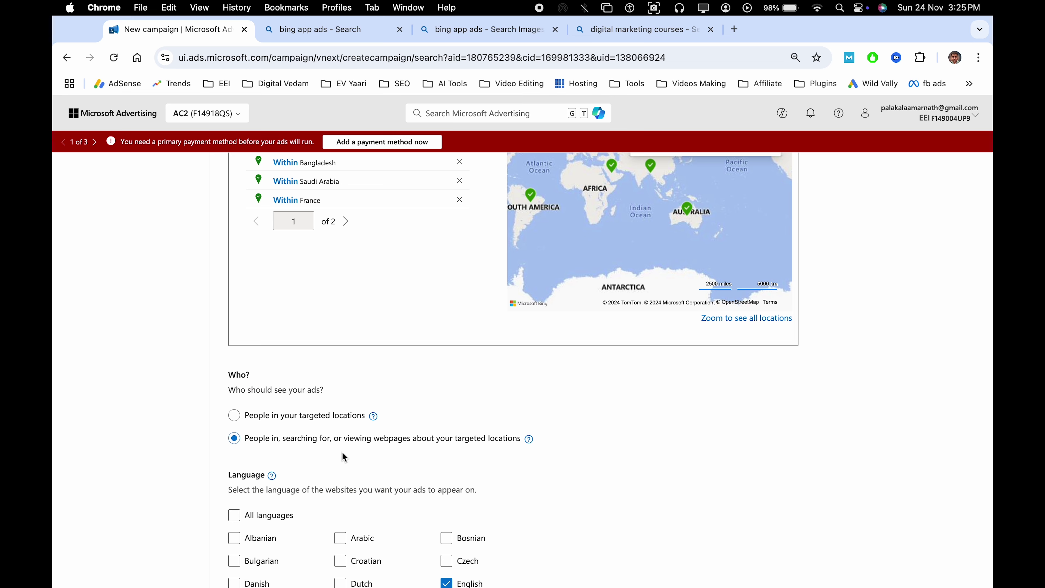
{"action": "scroll", "coordinate": [383, 450], "scroll_direction": "up", "scroll_amount": 4}
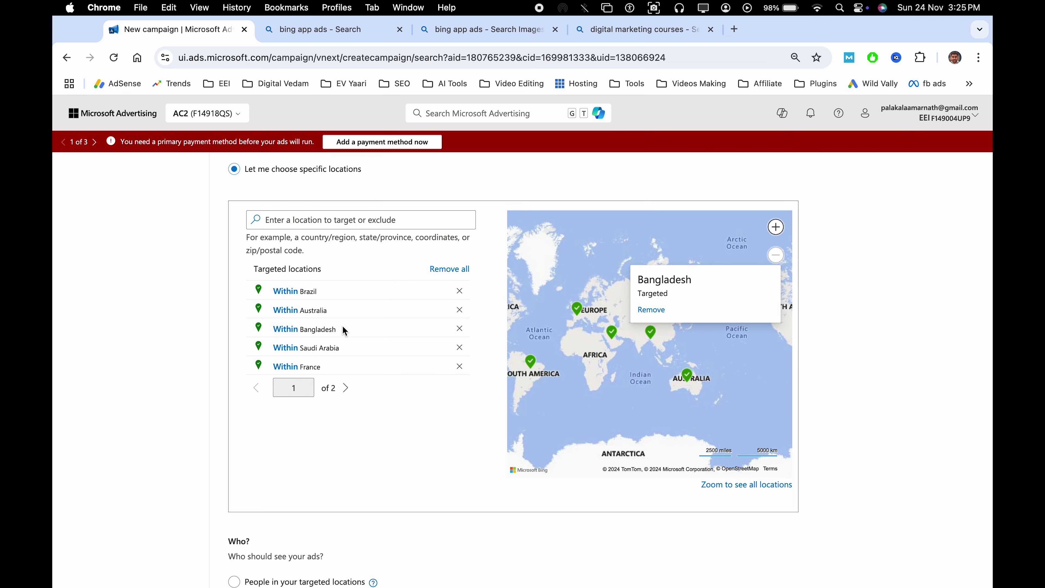
{"action": "scroll", "coordinate": [411, 329], "scroll_direction": "down", "scroll_amount": 5}
{"action": "scroll", "coordinate": [422, 329], "scroll_direction": "up", "scroll_amount": 2}
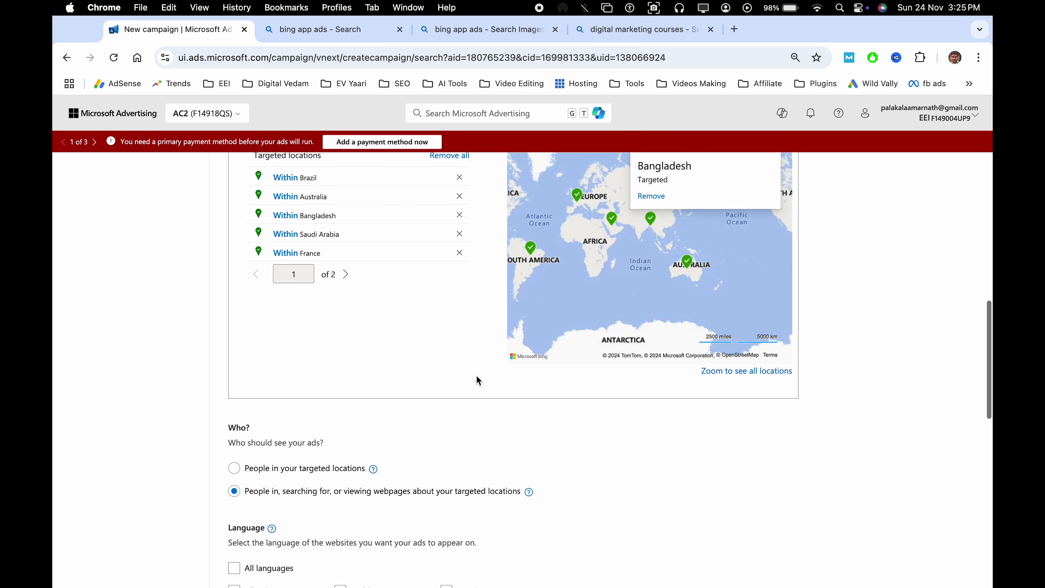
{"action": "scroll", "coordinate": [477, 377], "scroll_direction": "down", "scroll_amount": 5}
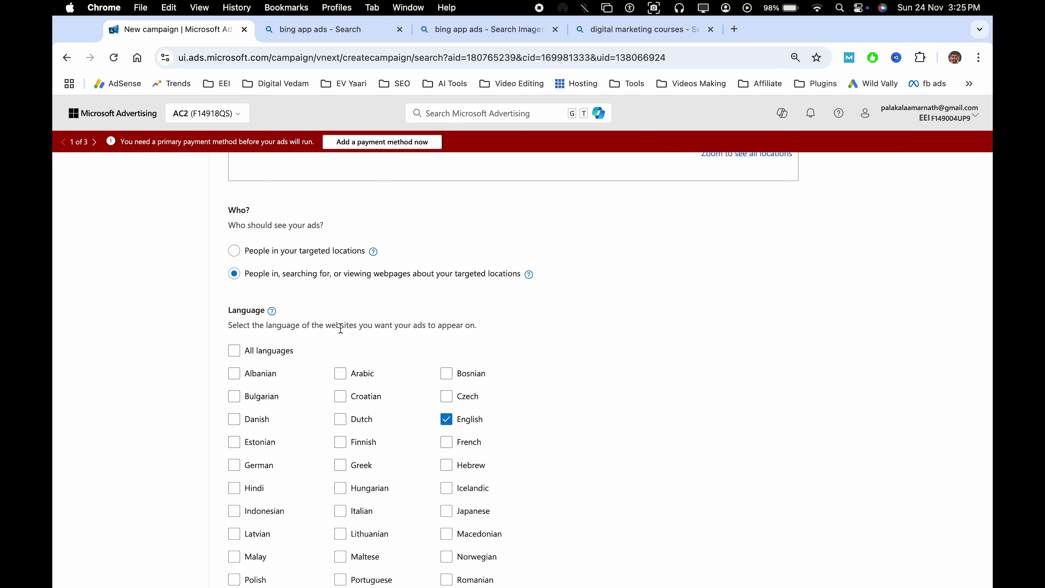
{"action": "scroll", "coordinate": [593, 398], "scroll_direction": "down", "scroll_amount": 2}
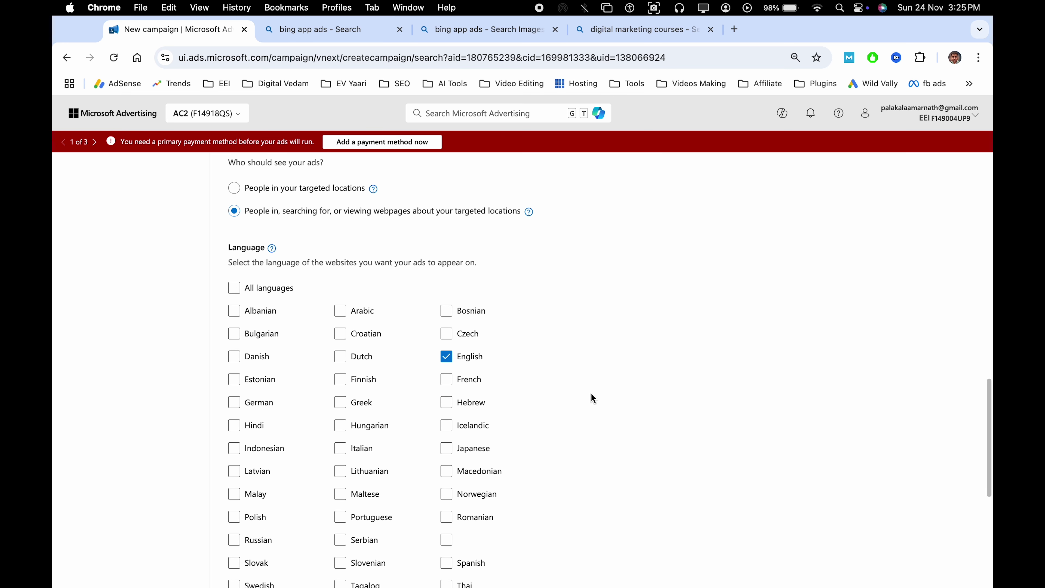
{"action": "scroll", "coordinate": [593, 399], "scroll_direction": "down", "scroll_amount": 1}
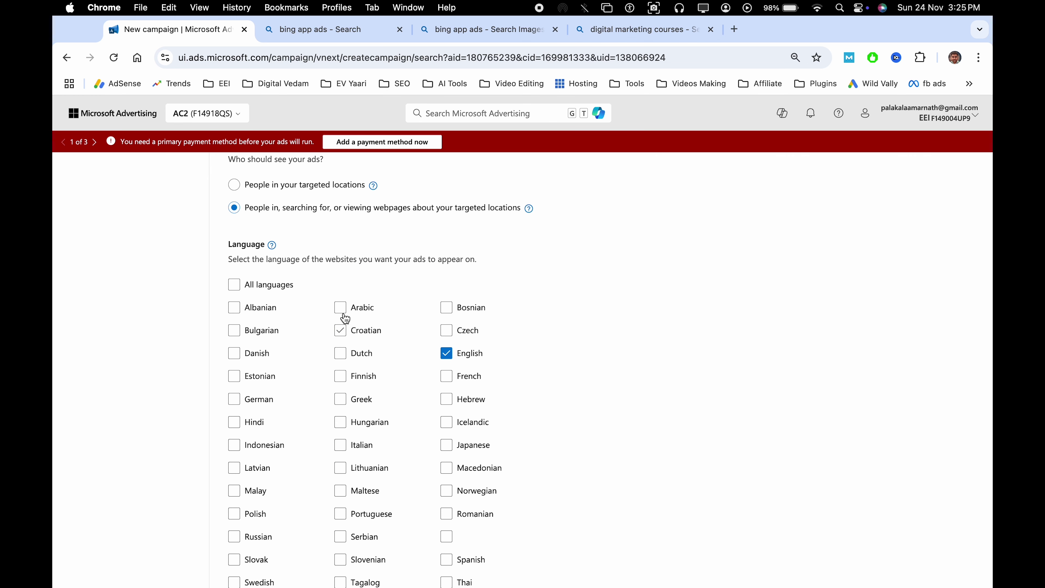
{"action": "left_click", "coordinate": [463, 369]}
{"action": "scroll", "coordinate": [559, 392], "scroll_direction": "down", "scroll_amount": 6}
{"action": "scroll", "coordinate": [362, 420], "scroll_direction": "down", "scroll_amount": 1}
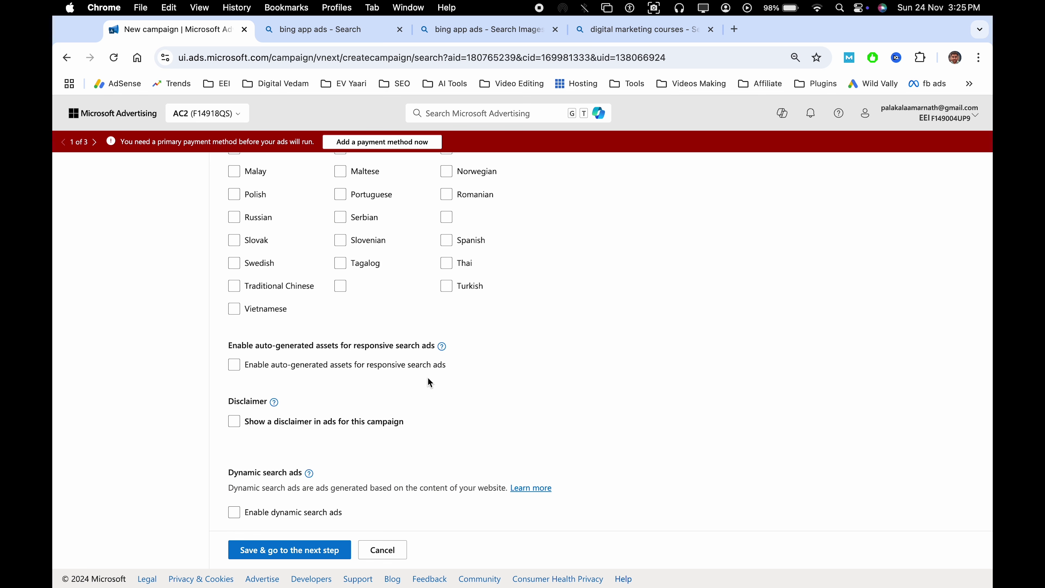
Read the help note on showing a disclaimer in ads, and close it
{"action": "left_click", "coordinate": [342, 365]}
{"action": "left_click", "coordinate": [267, 424]}
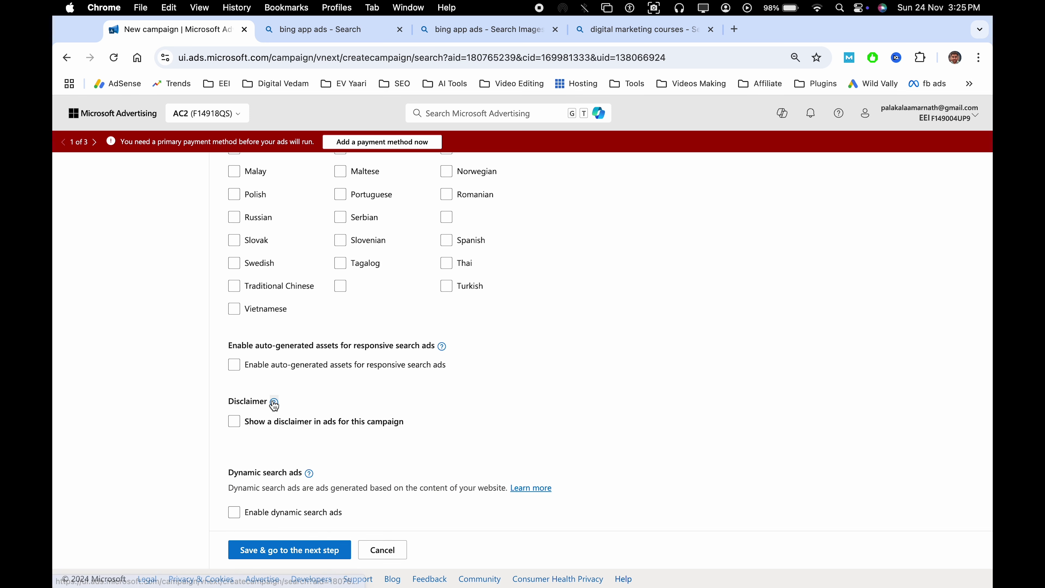
{"action": "left_click", "coordinate": [274, 402]}
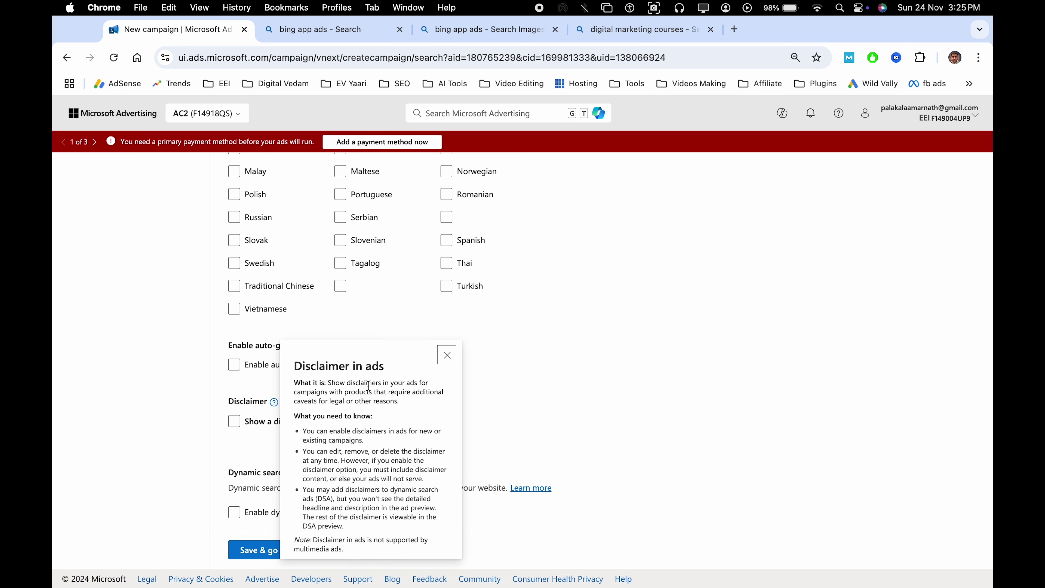
{"action": "left_click", "coordinate": [447, 355]}
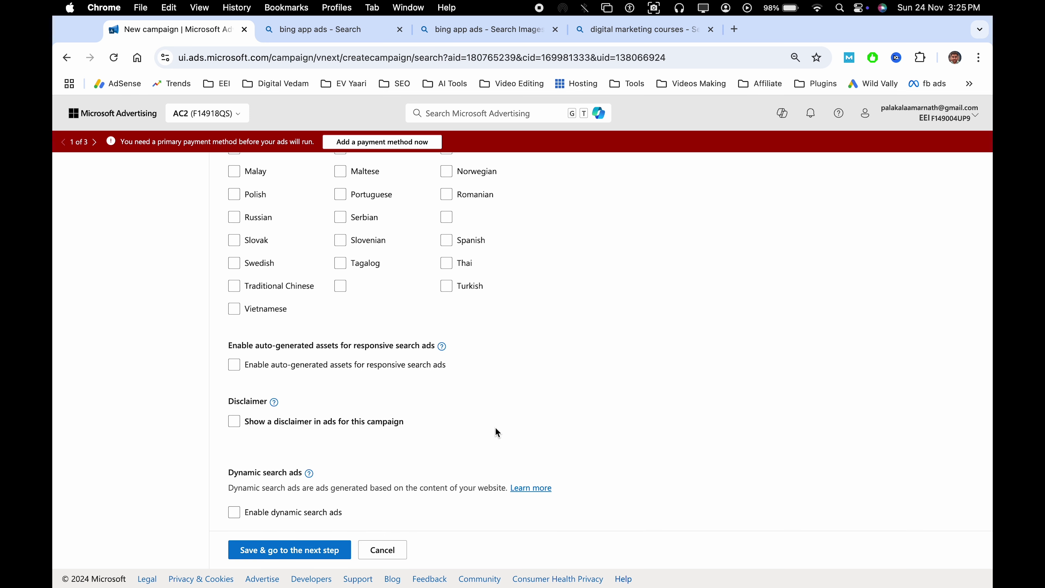
Save the campaign settings and proceed to the ad groups stage
{"action": "triple_click", "coordinate": [357, 486]}
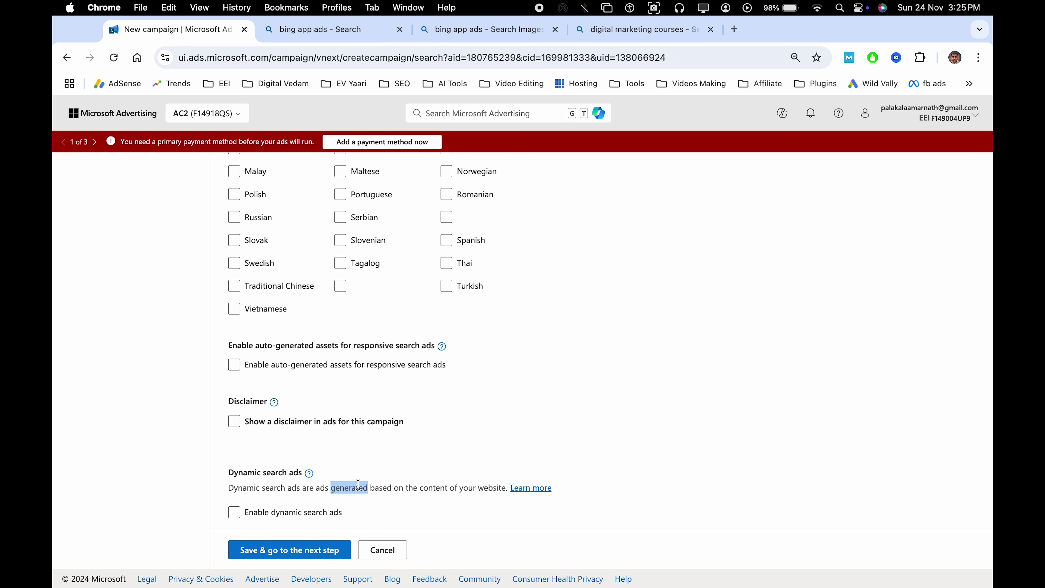
{"action": "left_click", "coordinate": [308, 485]}
{"action": "left_click", "coordinate": [362, 419]}
{"action": "left_click", "coordinate": [307, 554]}
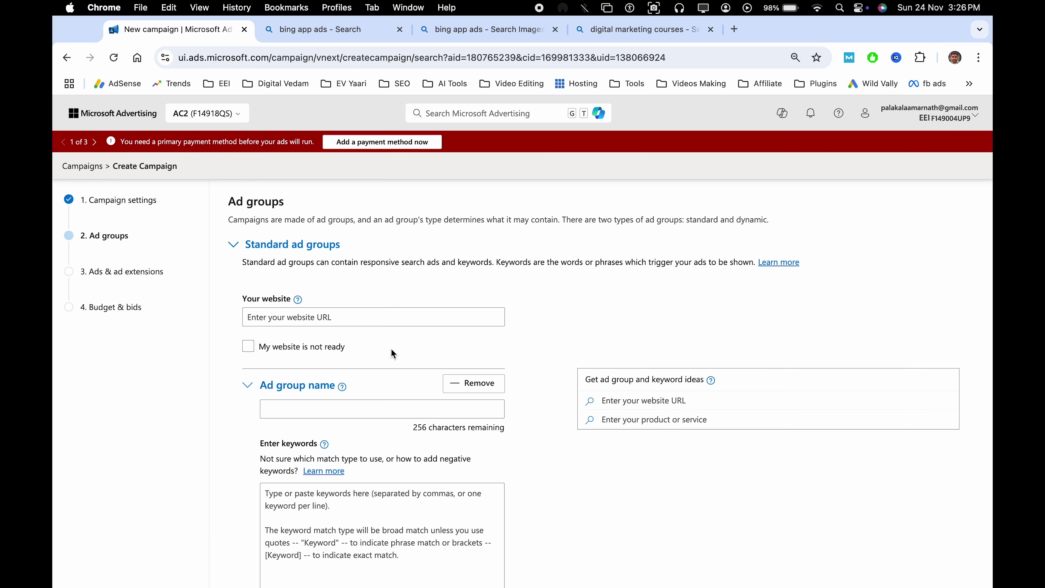
Name the standard ad group Digital-Marketing-Training
{"action": "triple_click", "coordinate": [236, 202]}
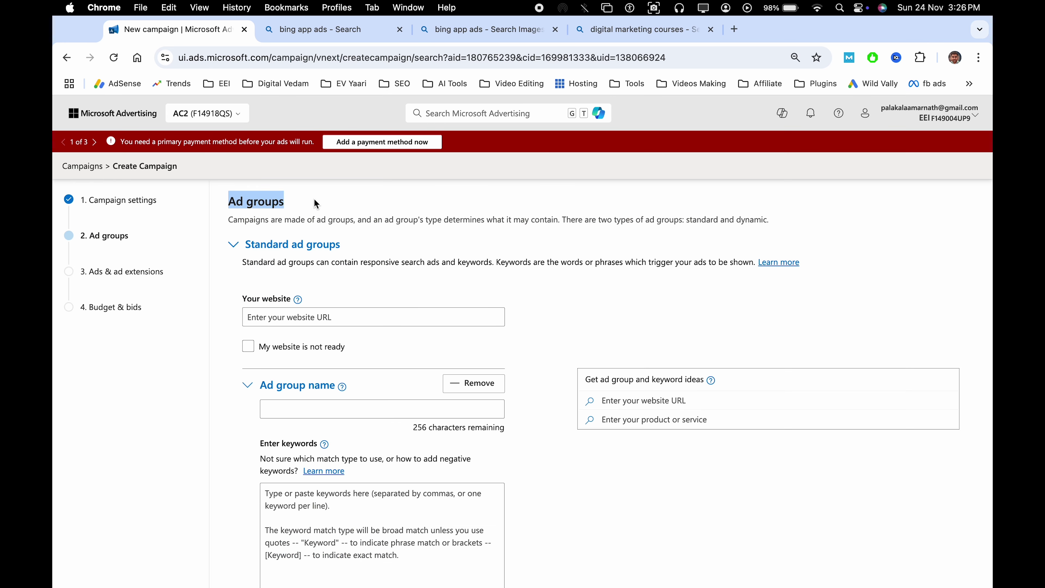
{"action": "left_click", "coordinate": [379, 200]}
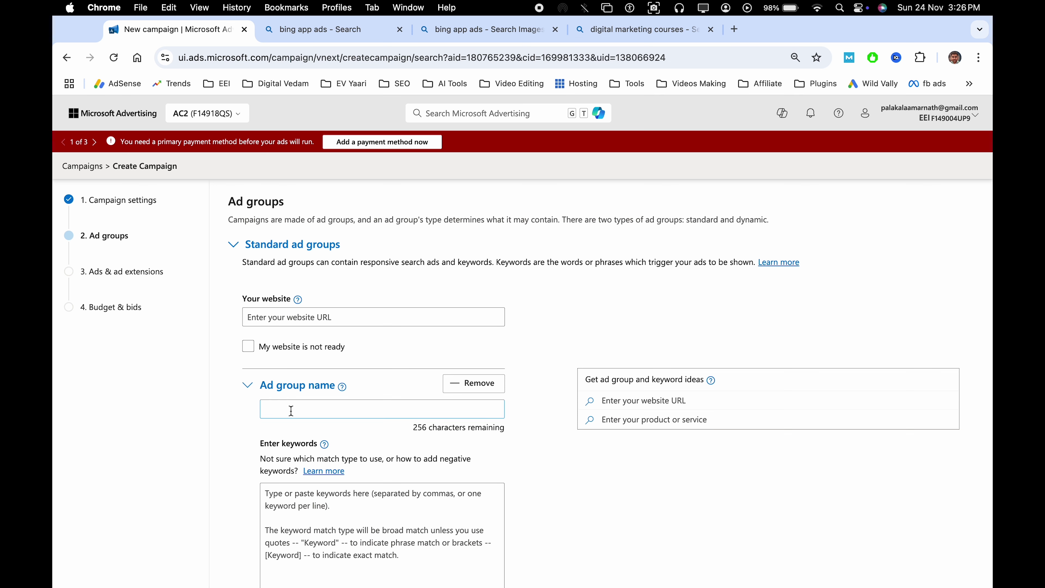
{"action": "type", "text": "Digital-marketing"}
{"action": "left_click", "coordinate": [299, 409]}
{"action": "key", "text": "BackSpace"}
{"action": "type", "text": "M"}
{"action": "type", "text": "-Training"}
{"action": "left_click", "coordinate": [475, 424]}
{"action": "triple_click", "coordinate": [315, 416]}
{"action": "left_click", "coordinate": [345, 413]}
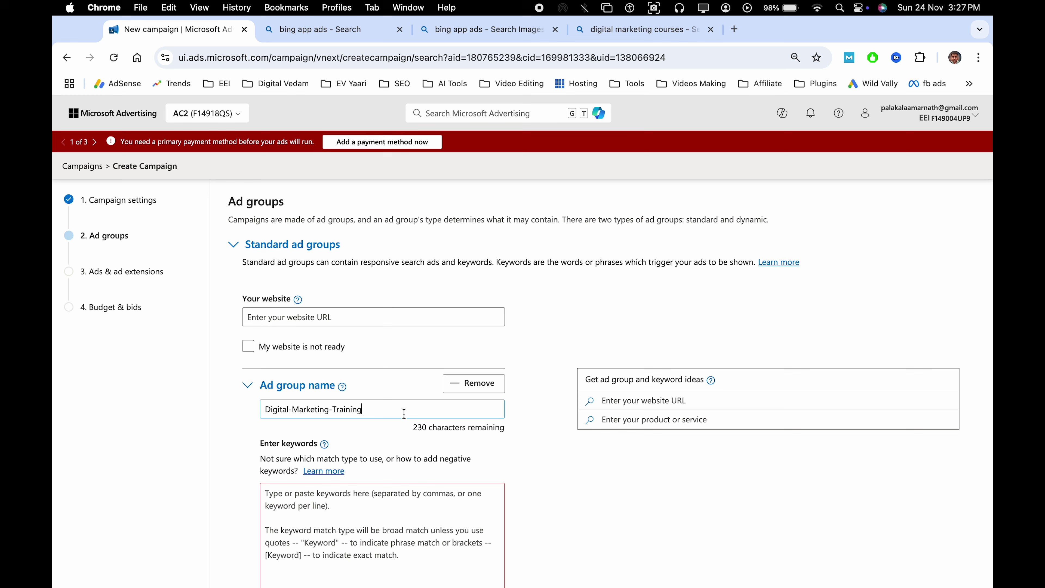
Enter the phrase match keyword "digital marketing training" for the ad group
{"action": "scroll", "coordinate": [404, 413], "scroll_direction": "down", "scroll_amount": 3}
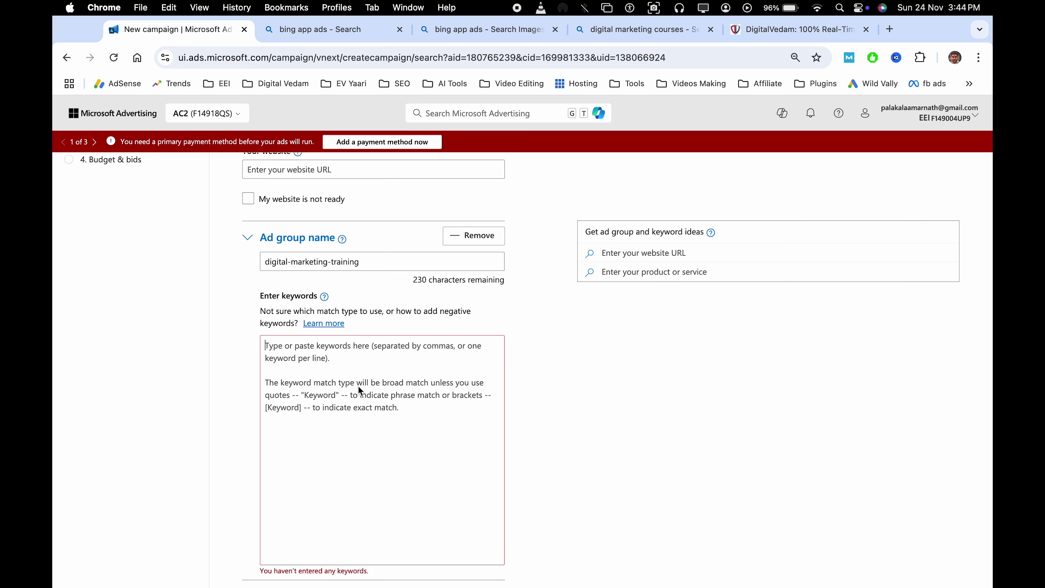
{"action": "left_click", "coordinate": [349, 360]}
{"action": "type", "text": "\""}
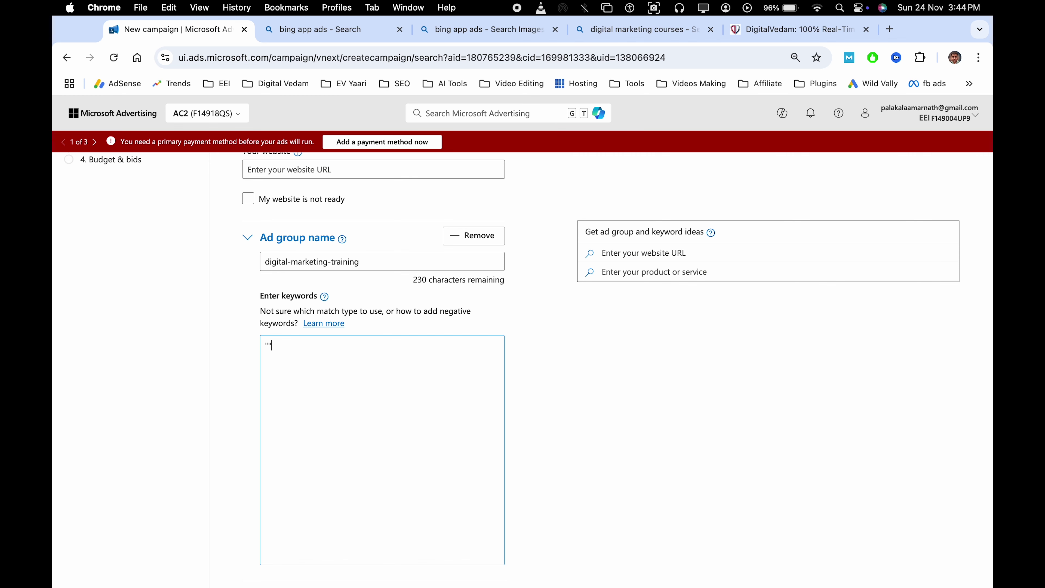
{"action": "left_click", "coordinate": [274, 349]}
{"action": "key", "text": "Left"}
{"action": "type", "text": "digital marketing training"}
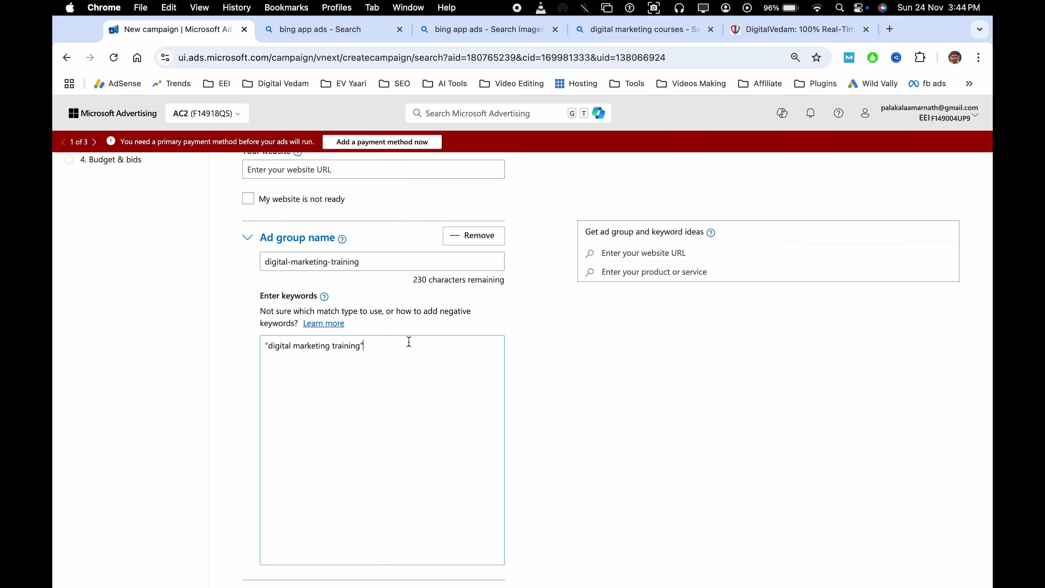
Add the exact match keyword [digital marketing training] on a second line of the keyword list
{"action": "key", "text": "super+a"}
{"action": "key", "text": "super+c"}
{"action": "left_click", "coordinate": [443, 352]}
{"action": "key", "text": "Return"}
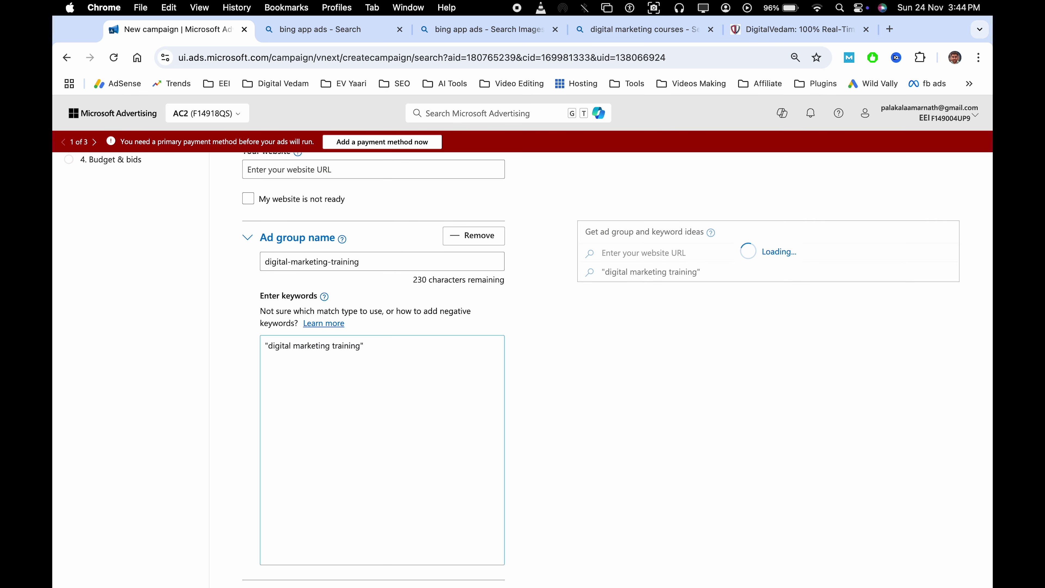
{"action": "type", "text": "["}
{"action": "key", "text": "super+v"}
{"action": "type", "text": "]"}
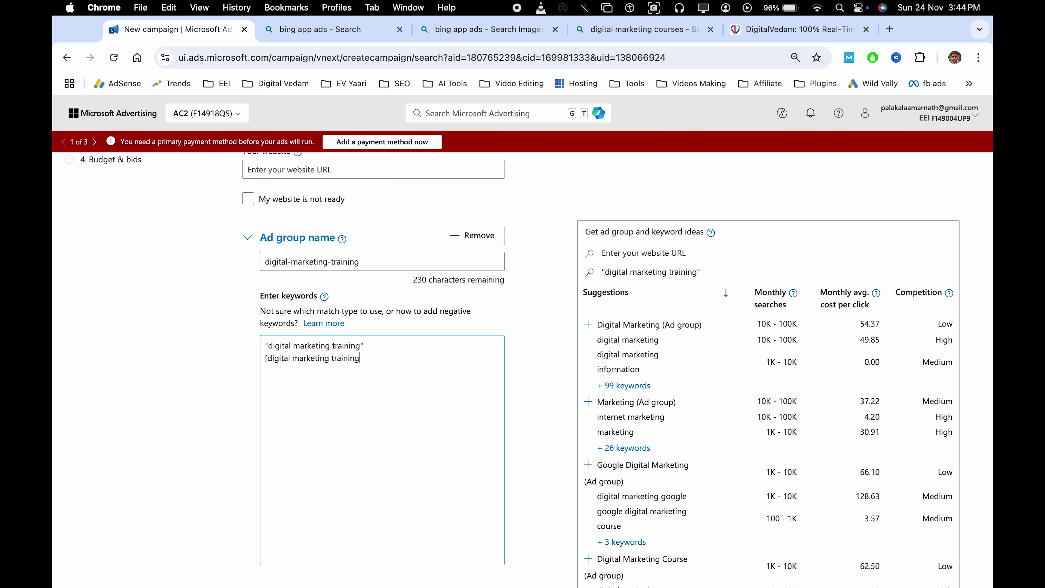
{"action": "triple_click", "coordinate": [420, 360]}
{"action": "left_click", "coordinate": [388, 360]}
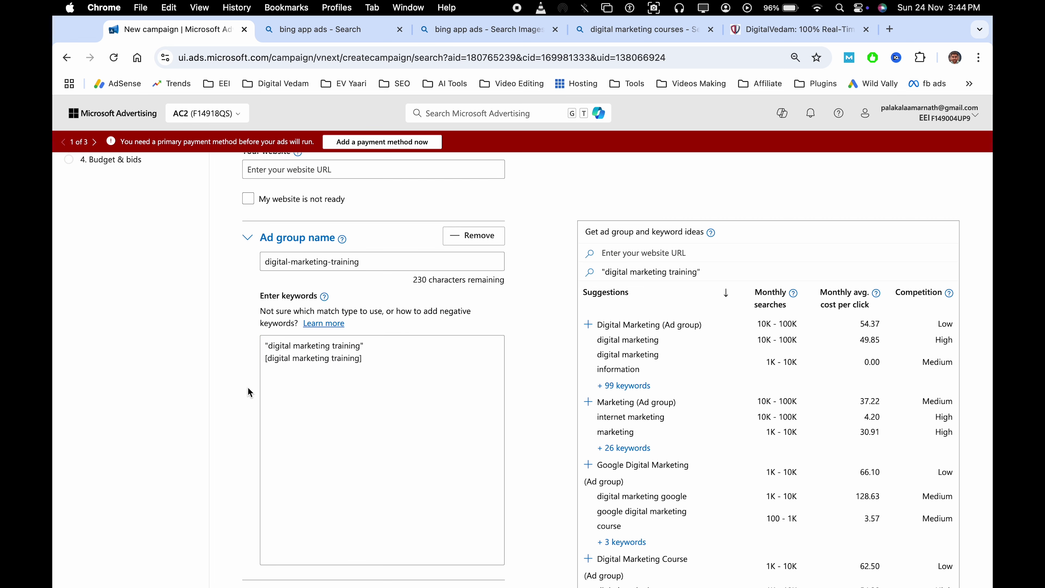
Remove the exact match keyword [digital marketing training] from the keyword list
{"action": "triple_click", "coordinate": [337, 358]}
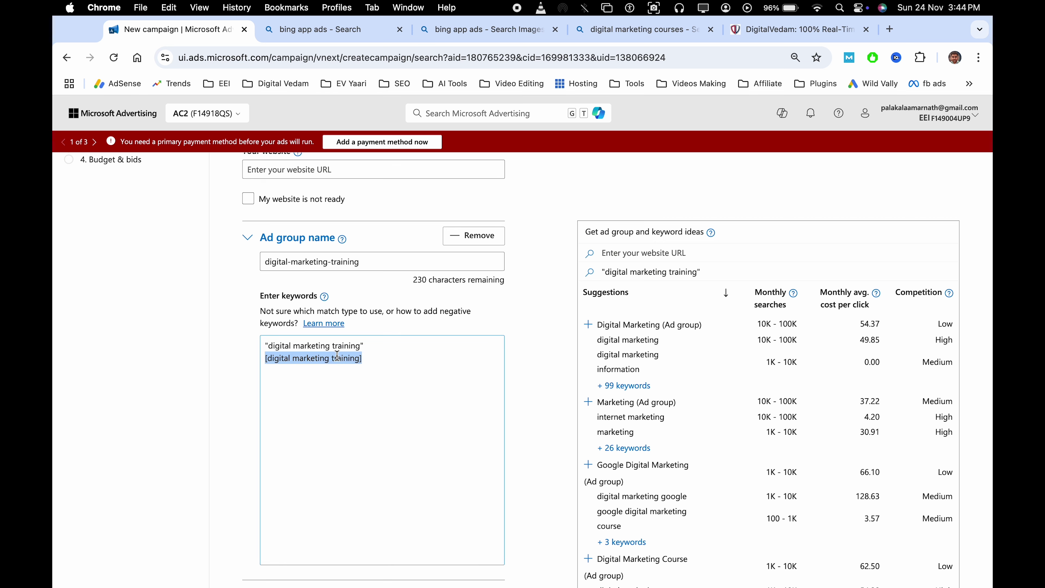
{"action": "triple_click", "coordinate": [387, 360]}
{"action": "key", "text": "BackSpace"}
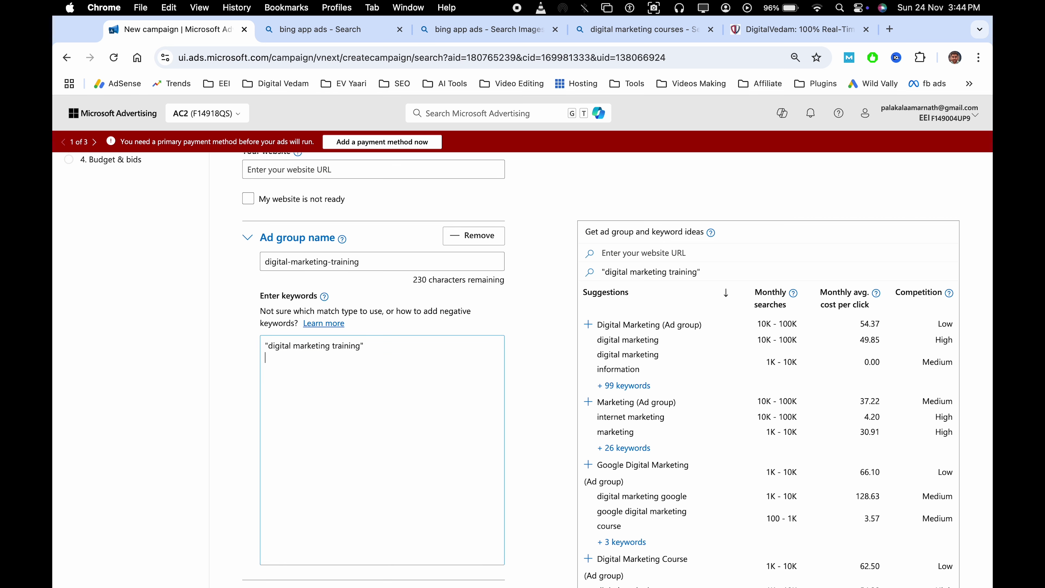
{"action": "double_click", "coordinate": [394, 349]}
{"action": "left_click", "coordinate": [394, 350]}
{"action": "left_click", "coordinate": [418, 349]}
Save the ad group, proceed to the ads and ad extensions stage, and collapse the Ad extensions section
{"action": "scroll", "coordinate": [417, 349], "scroll_direction": "down", "scroll_amount": 10}
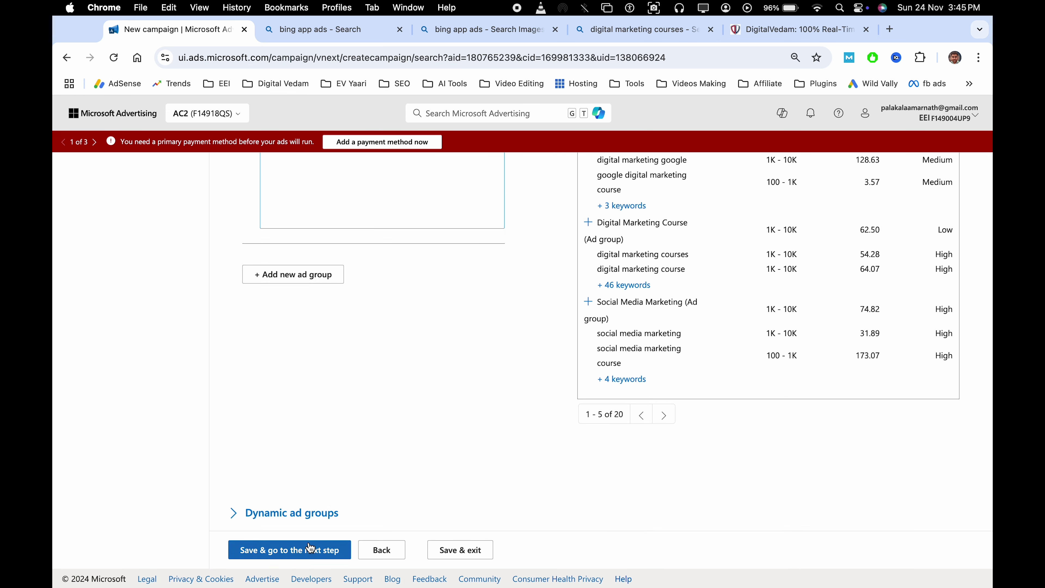
{"action": "left_click", "coordinate": [275, 556]}
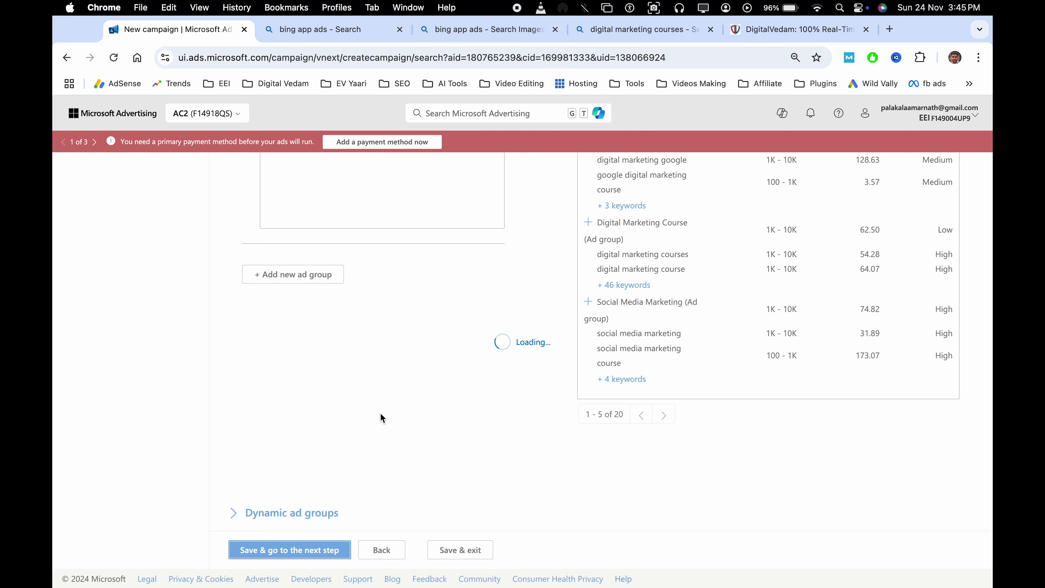
{"action": "scroll", "coordinate": [418, 359], "scroll_direction": "down", "scroll_amount": 2}
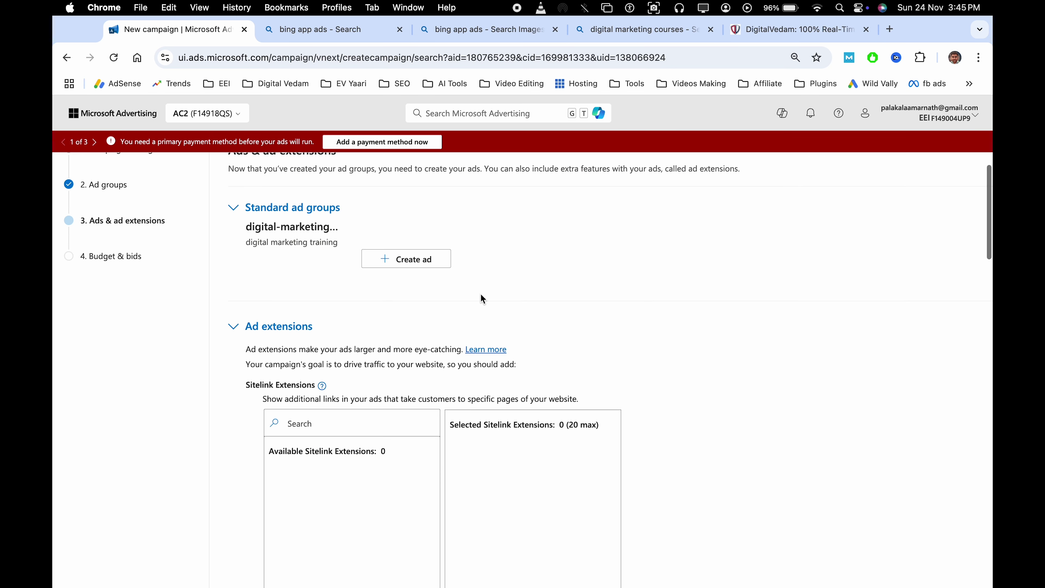
{"action": "scroll", "coordinate": [233, 307], "scroll_direction": "up", "scroll_amount": 2}
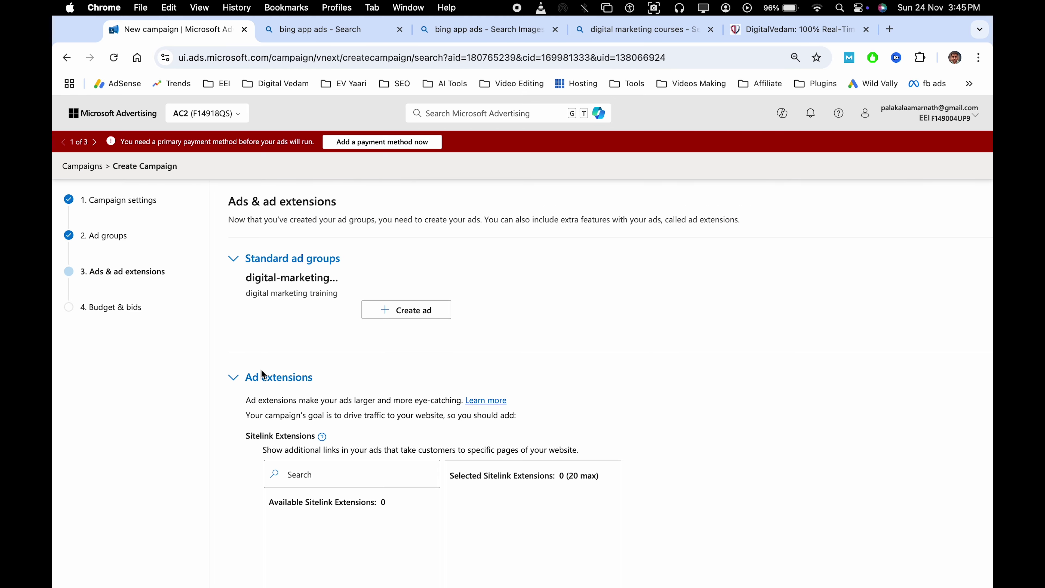
{"action": "left_click", "coordinate": [233, 379]}
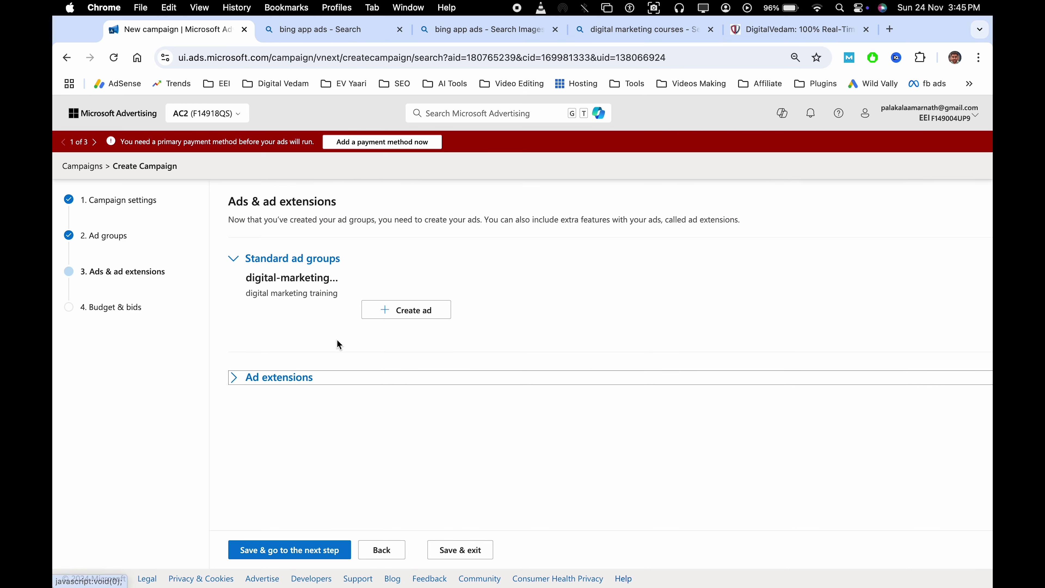
Start creating an ad for the ad group and keep Responsive search ad as the ad type
{"action": "left_click", "coordinate": [415, 314]}
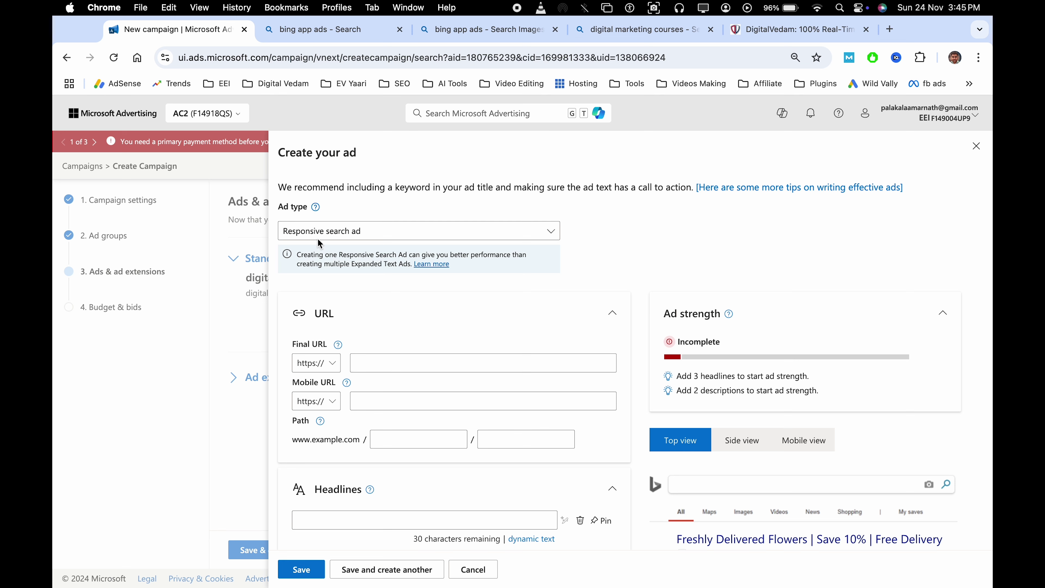
{"action": "left_click", "coordinate": [355, 236]}
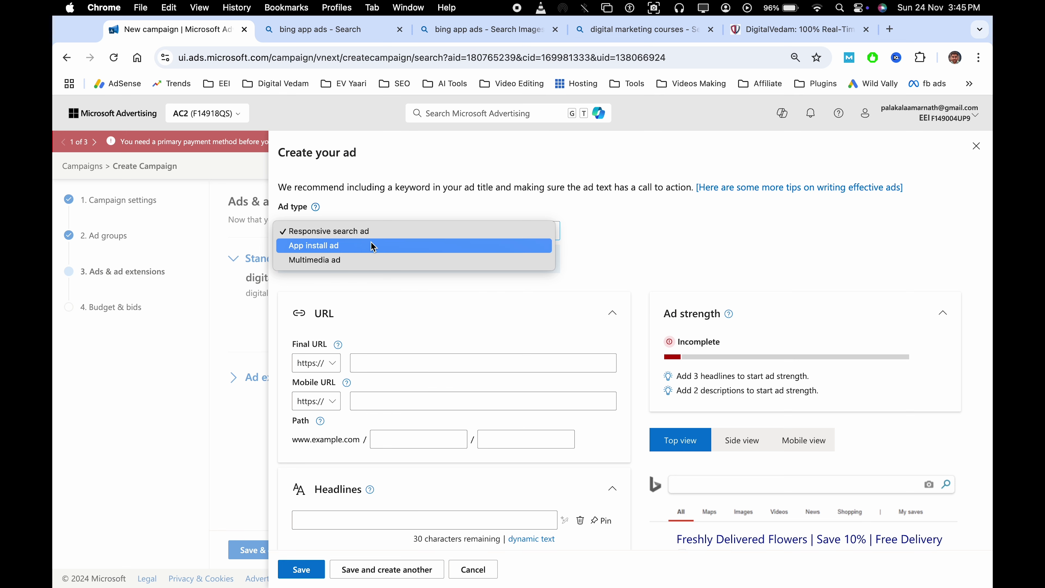
{"action": "left_click", "coordinate": [478, 232]}
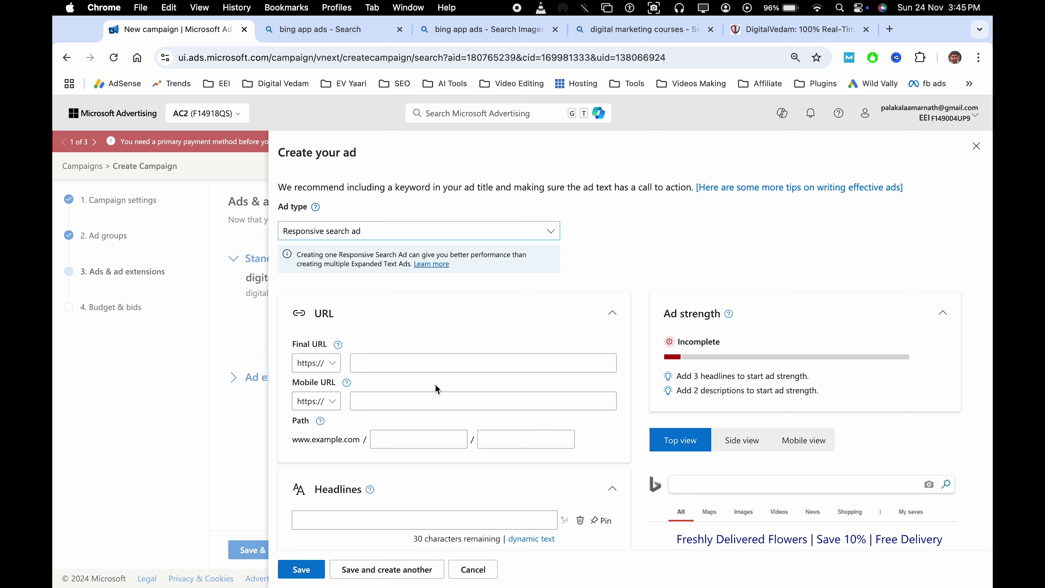
{"action": "left_click", "coordinate": [415, 361]}
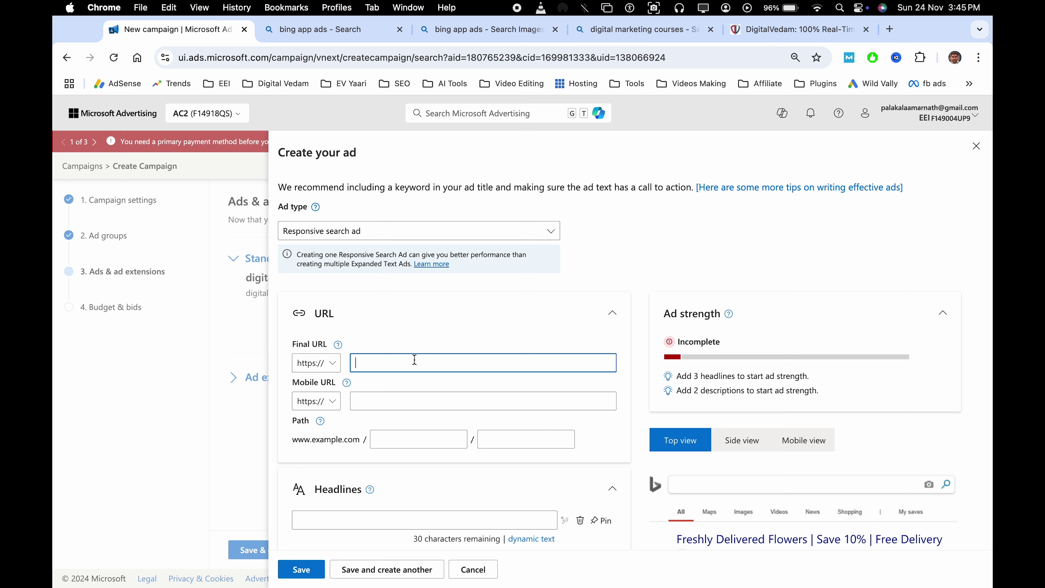
{"action": "left_click", "coordinate": [699, 242]}
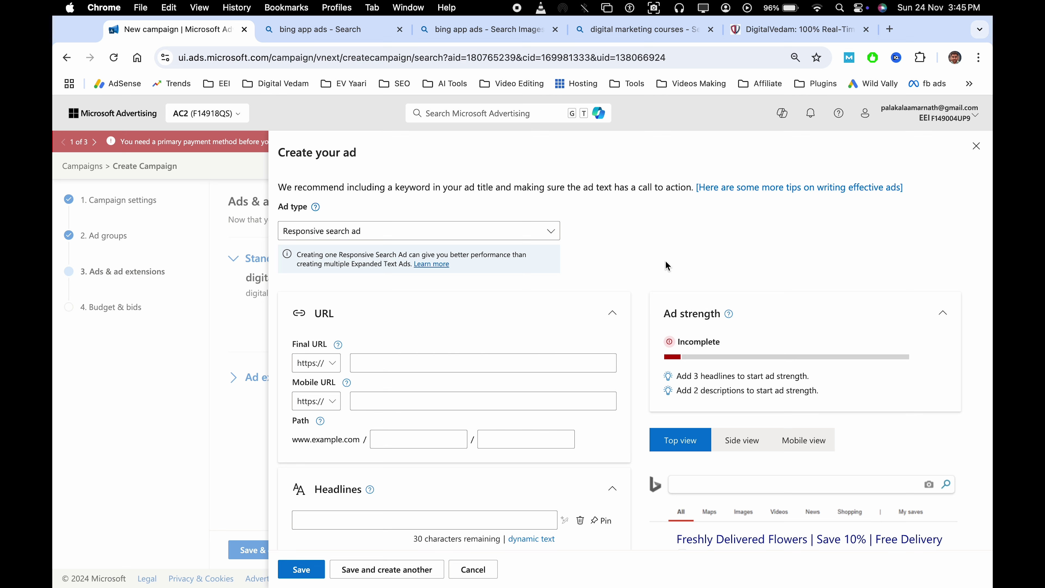
{"action": "left_click", "coordinate": [424, 362]}
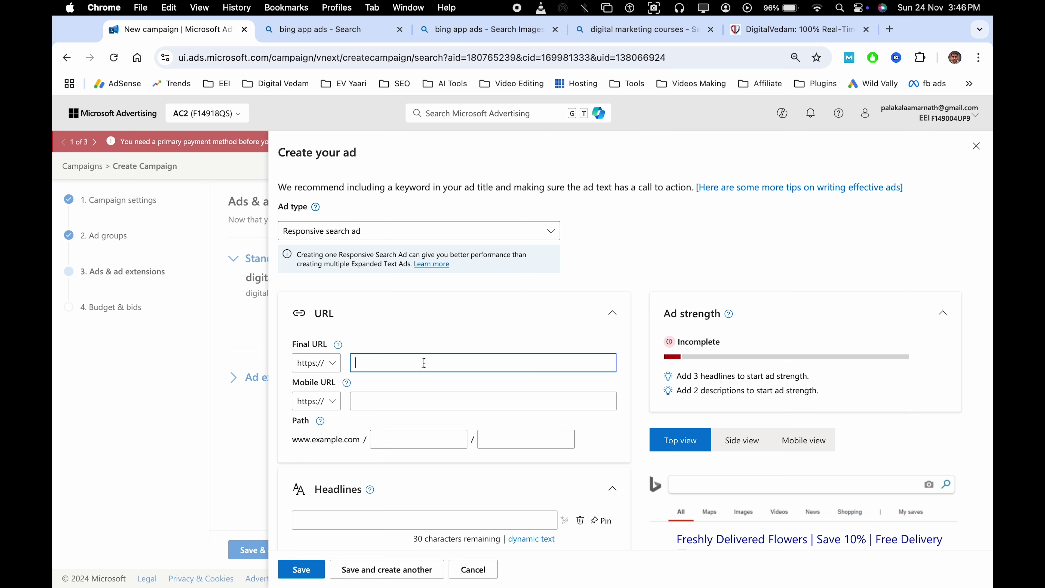
{"action": "left_click", "coordinate": [727, 233]}
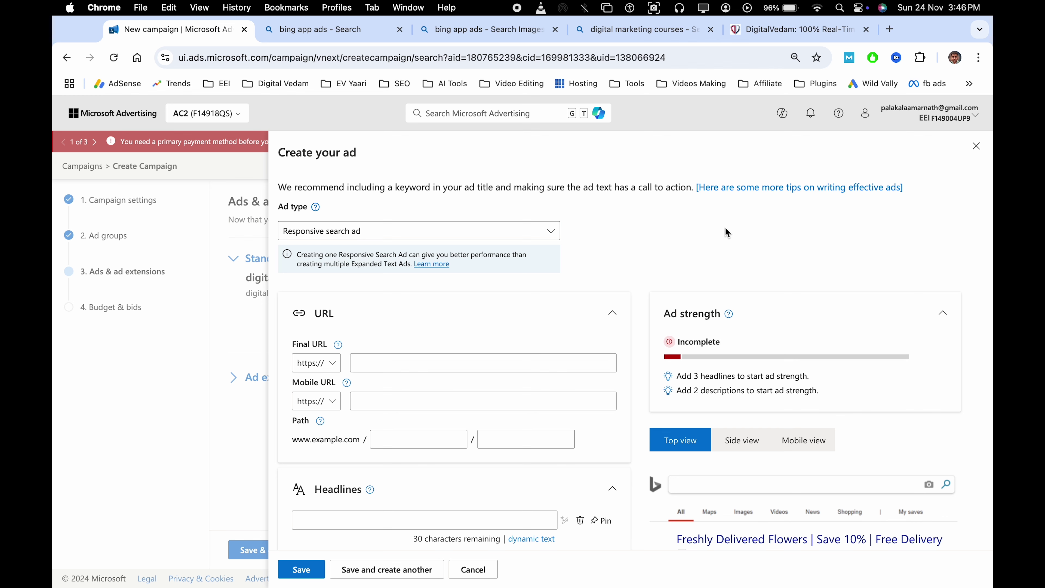
{"action": "left_click", "coordinate": [511, 357]}
{"action": "left_click", "coordinate": [733, 217]}
{"action": "left_click", "coordinate": [762, 37]}
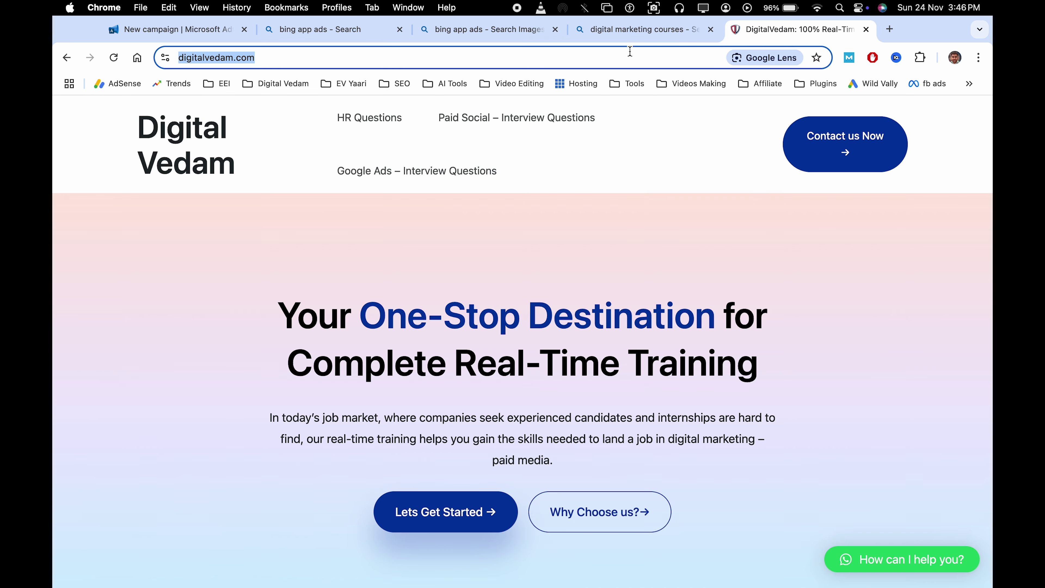
{"action": "left_click", "coordinate": [213, 29]}
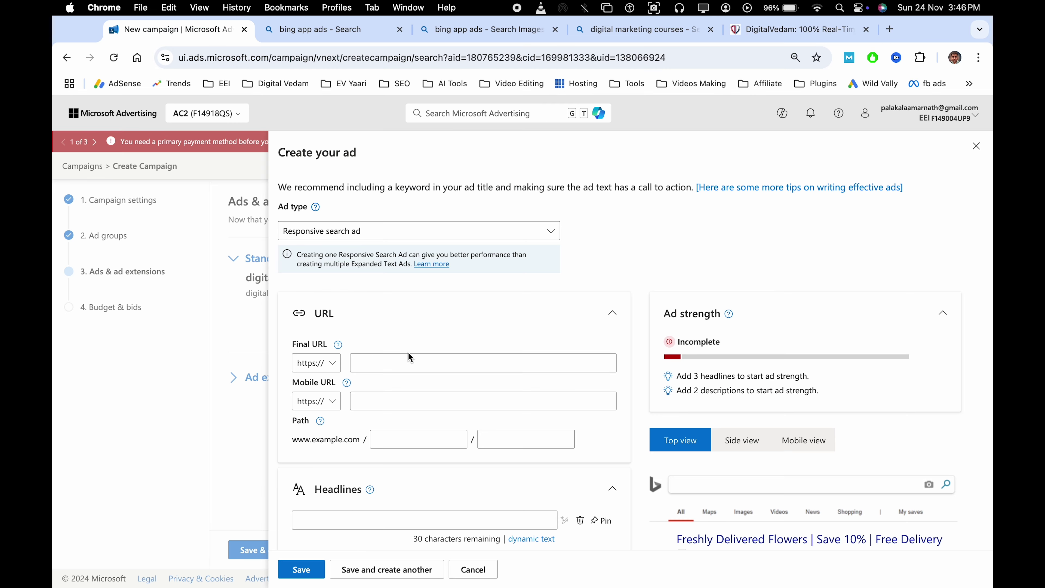
{"action": "left_click", "coordinate": [417, 362]}
{"action": "type", "text": "digitalvedam.com/"}
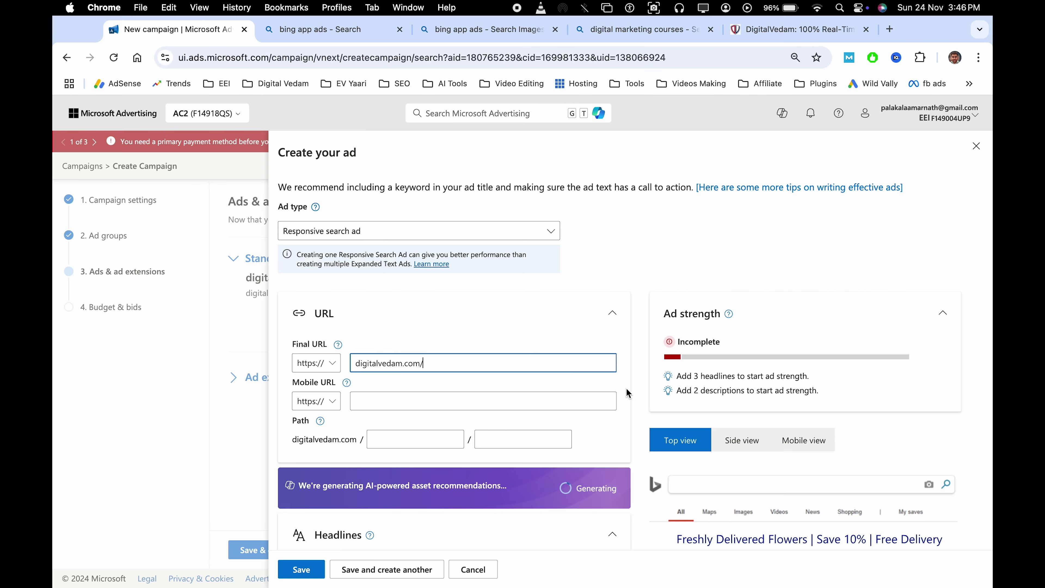
{"action": "left_click", "coordinate": [639, 390]}
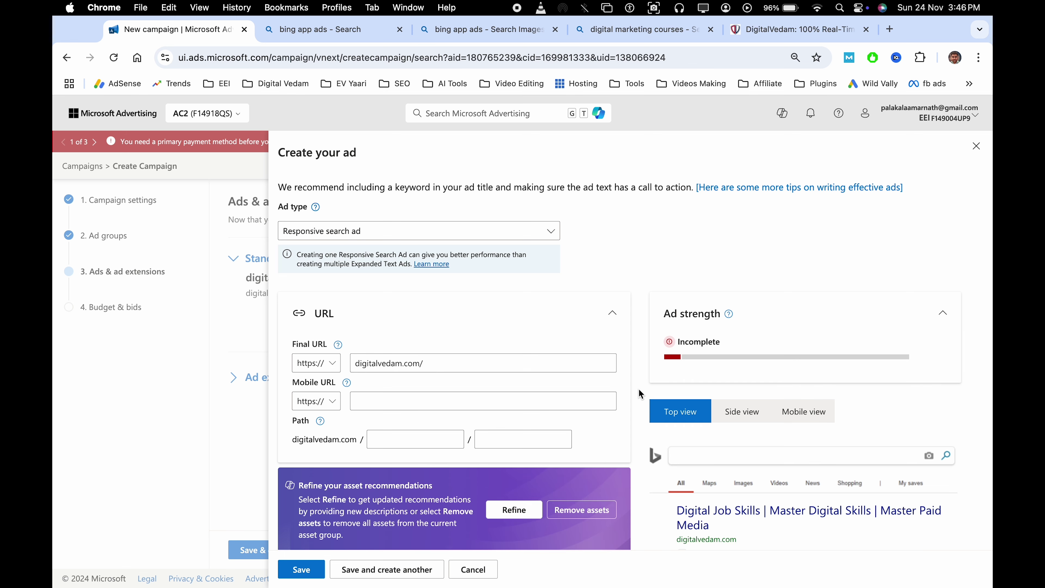
Set the ad's display path to digital-marketing in the first part and training in the second part
{"action": "scroll", "coordinate": [504, 336], "scroll_direction": "down", "scroll_amount": 3}
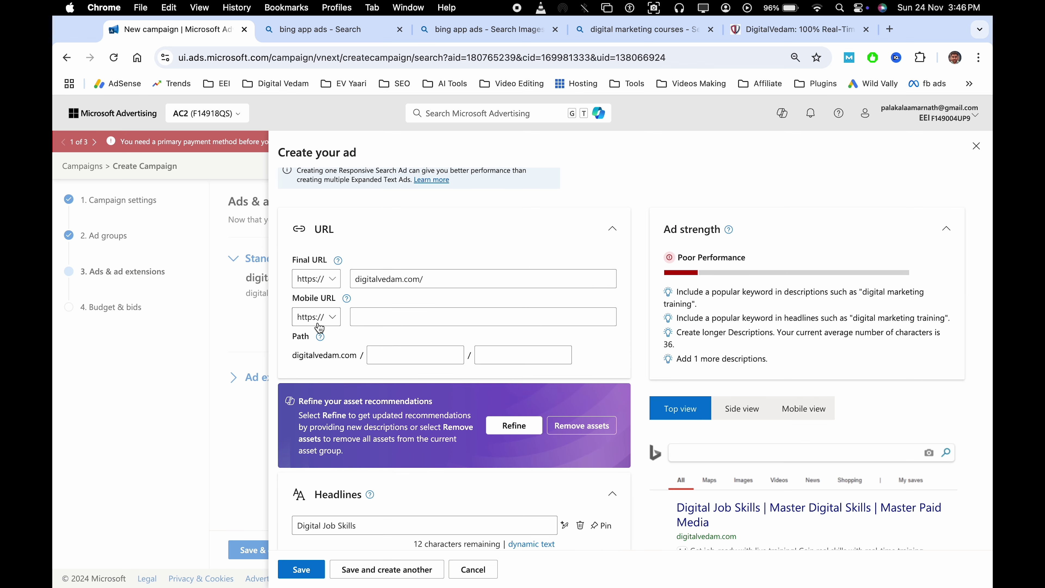
{"action": "left_click", "coordinate": [385, 317]}
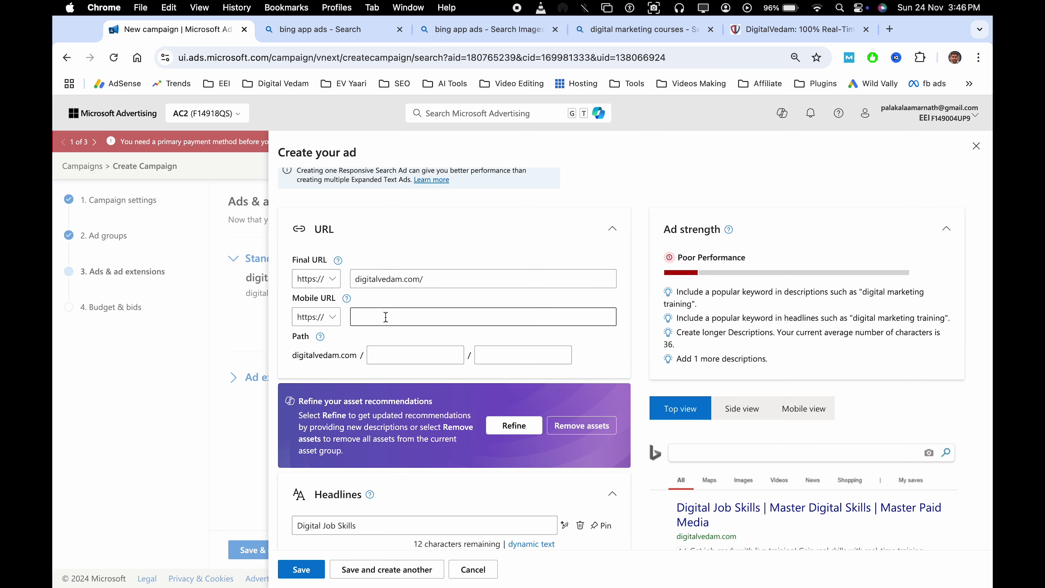
{"action": "left_click", "coordinate": [404, 353]}
{"action": "scroll", "coordinate": [535, 412], "scroll_direction": "down", "scroll_amount": 1}
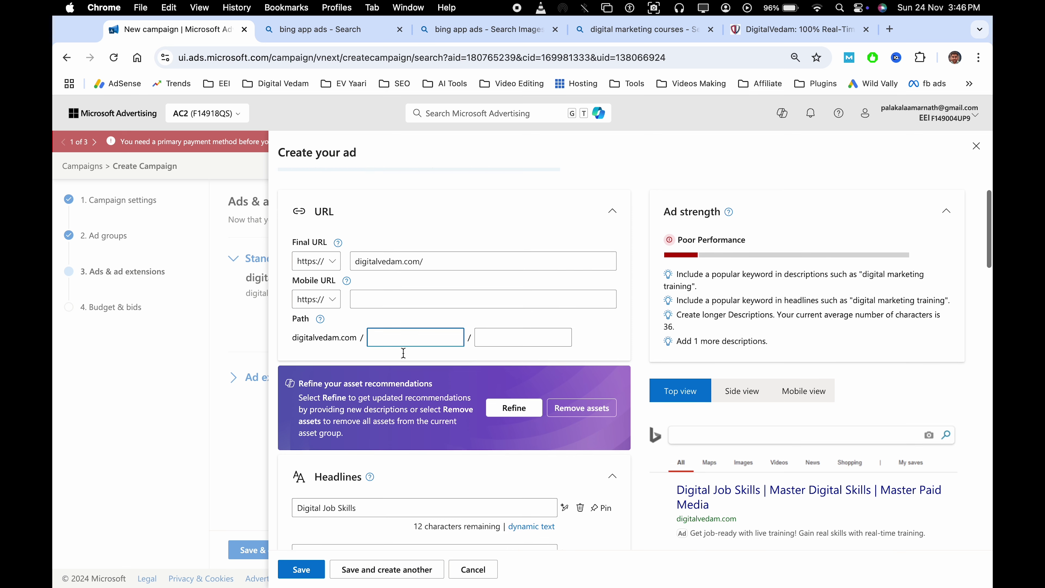
{"action": "scroll", "coordinate": [742, 506], "scroll_direction": "down", "scroll_amount": 3}
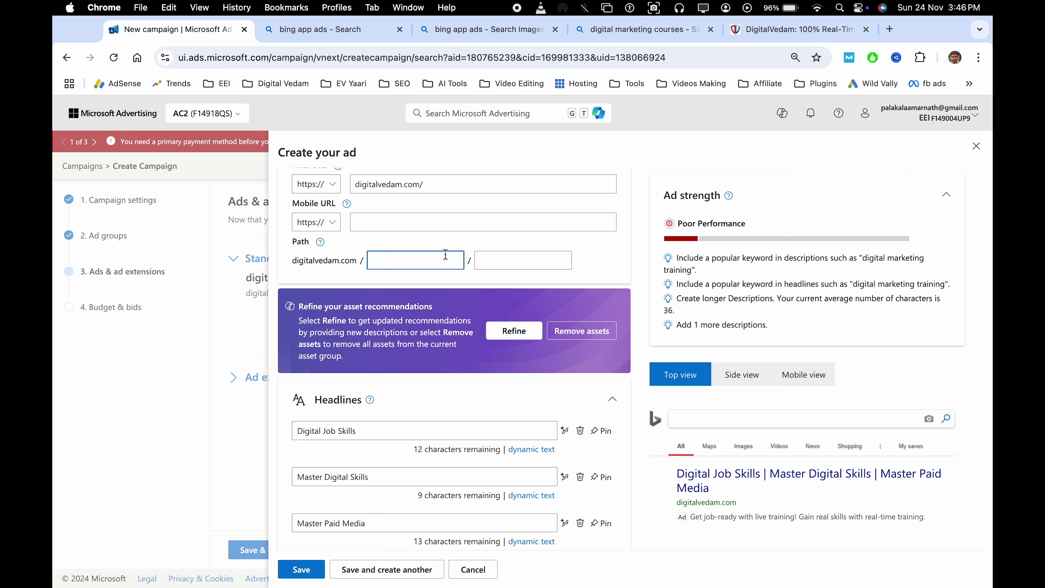
{"action": "type", "text": "digital-marketing"}
{"action": "key", "text": "Tab"}
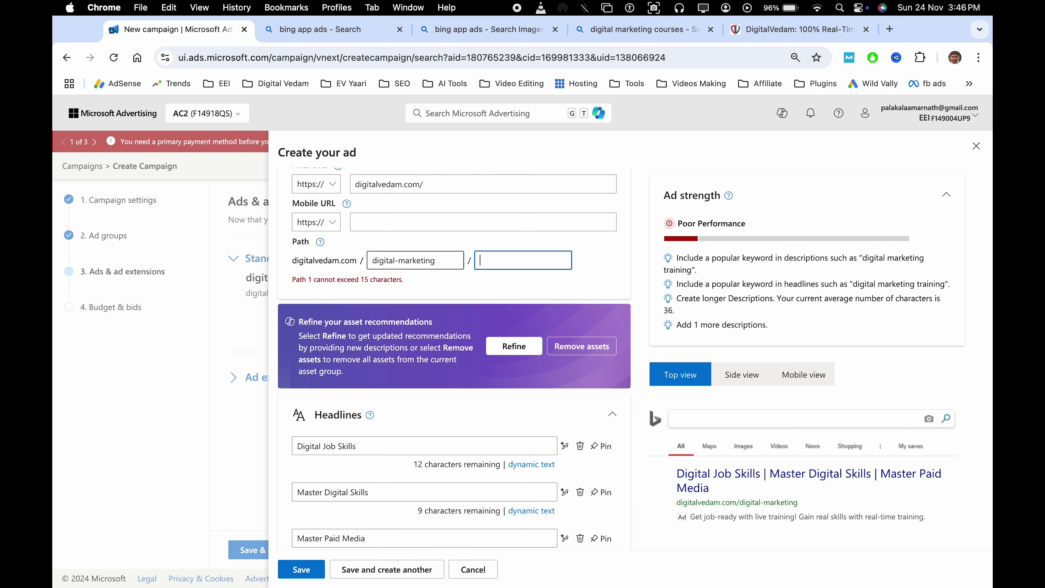
{"action": "type", "text": "training"}
Copy the word marketing from the first path part and extend the second part to training-marketing
{"action": "triple_click", "coordinate": [410, 264]}
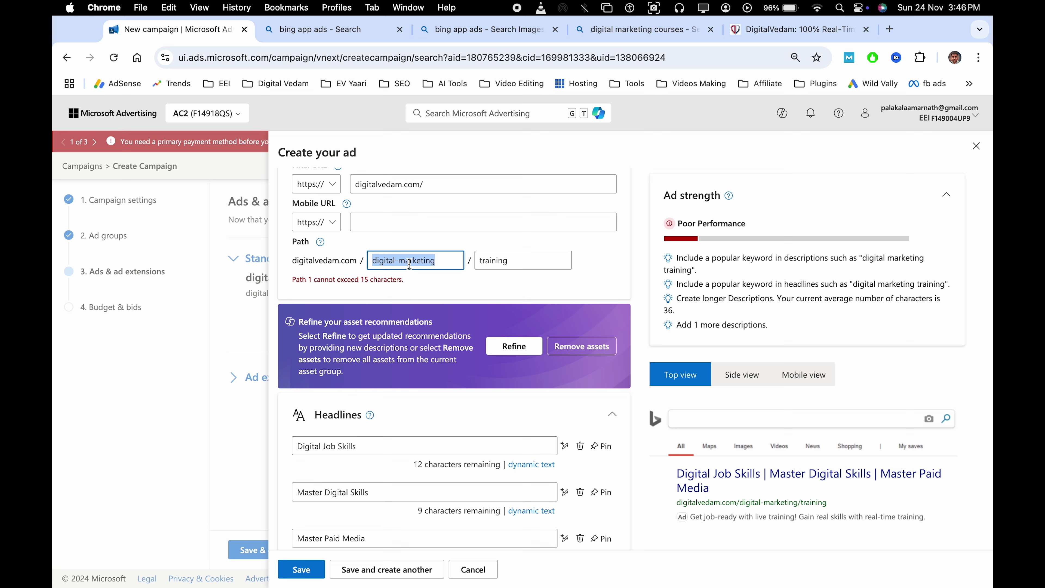
{"action": "left_click", "coordinate": [445, 264]}
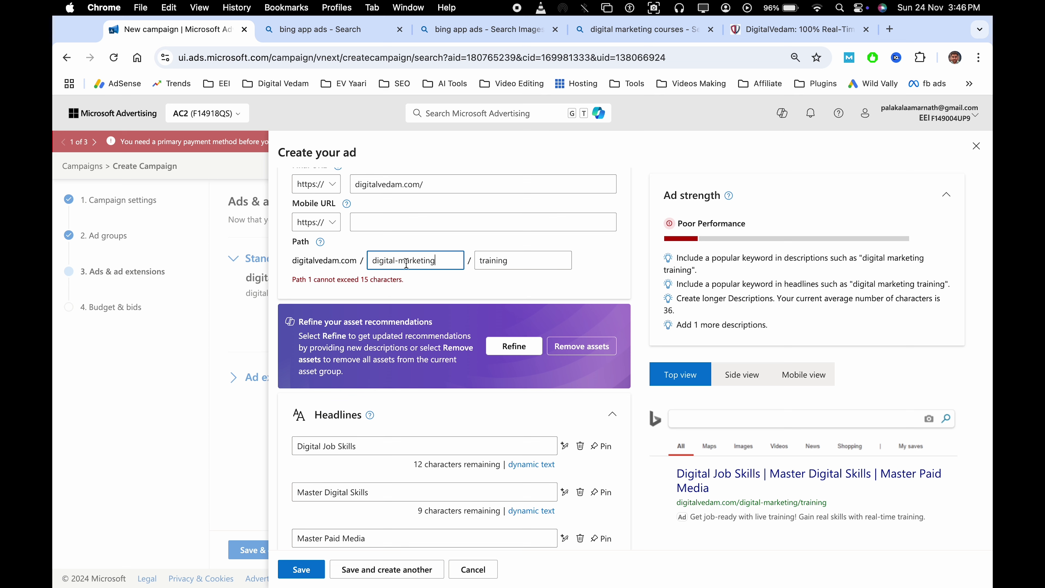
{"action": "key", "text": "BackSpace"}
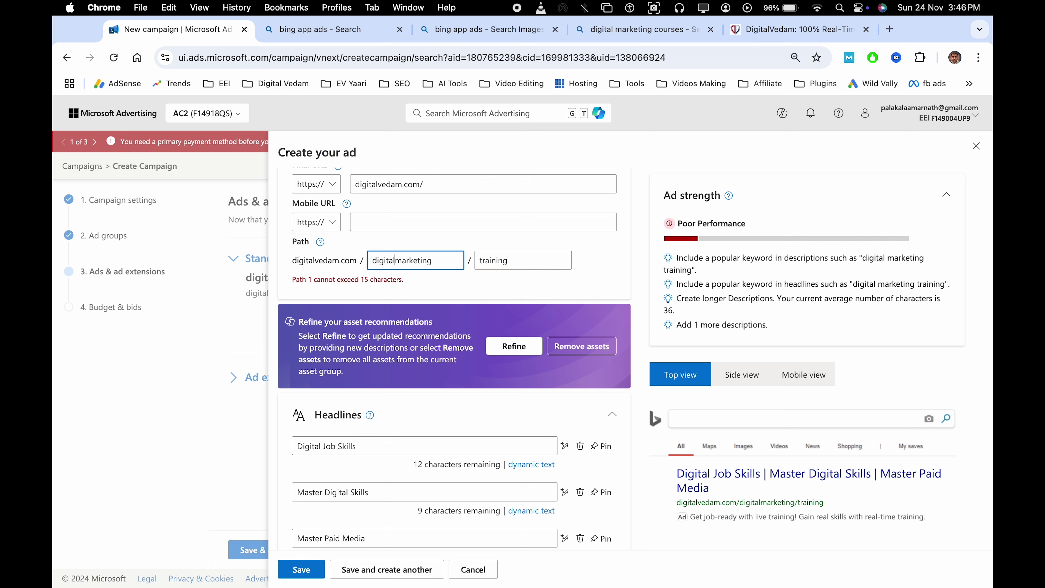
{"action": "type", "text": "-"}
{"action": "key", "text": "shift+alt+Right"}
{"action": "key", "text": "super+c"}
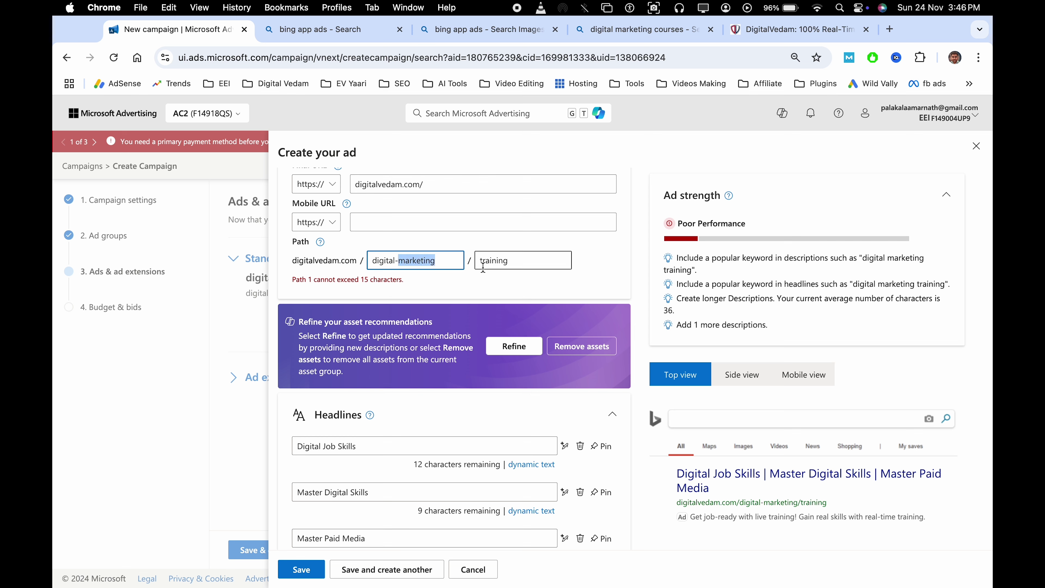
{"action": "left_click", "coordinate": [484, 267]}
{"action": "type", "text": "-"}
{"action": "key", "text": "super+v"}
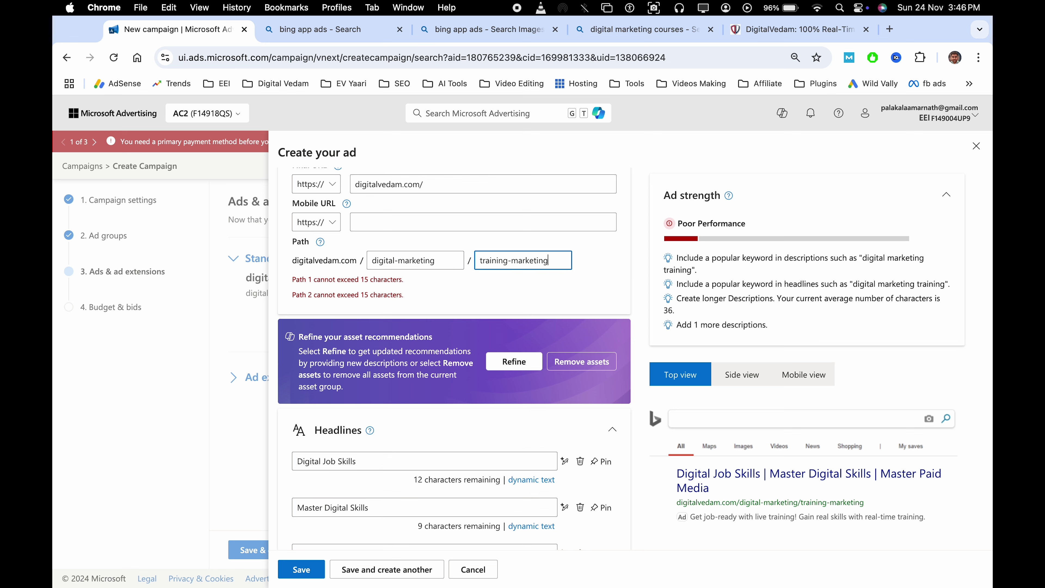
Remove -marketing from the second path part so that it reads training
{"action": "left_click", "coordinate": [610, 284]}
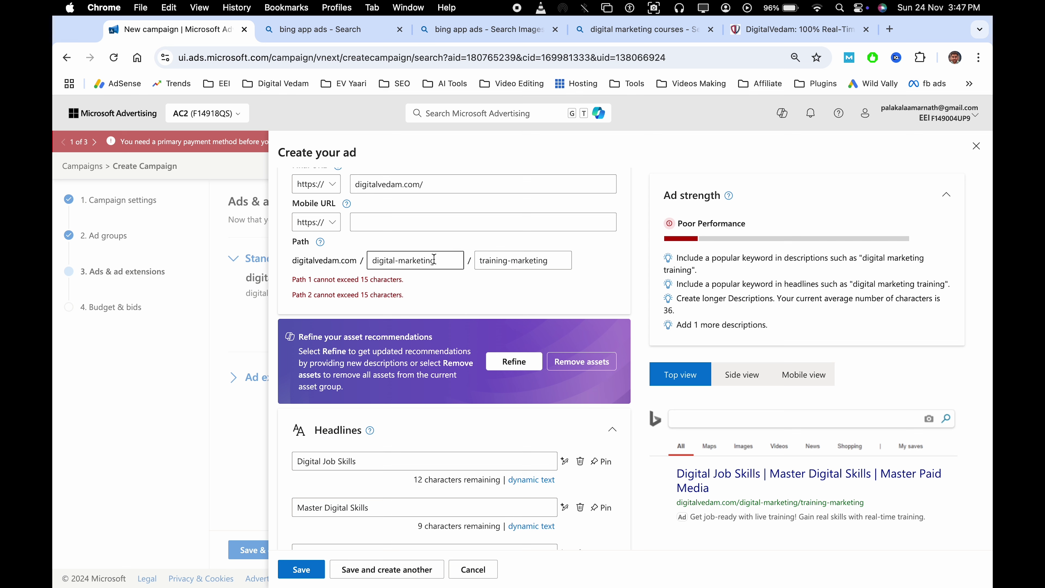
{"action": "left_click", "coordinate": [496, 260]}
{"action": "double_click", "coordinate": [531, 258]}
{"action": "key", "text": "BackSpace"}
{"action": "key", "text": "BackSpace"}
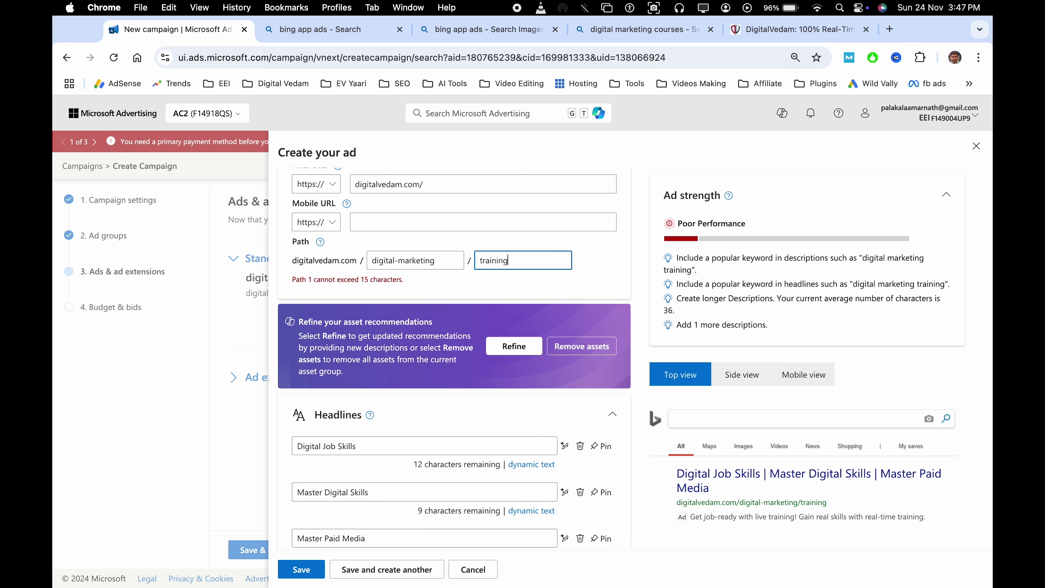
{"action": "left_click", "coordinate": [586, 276]}
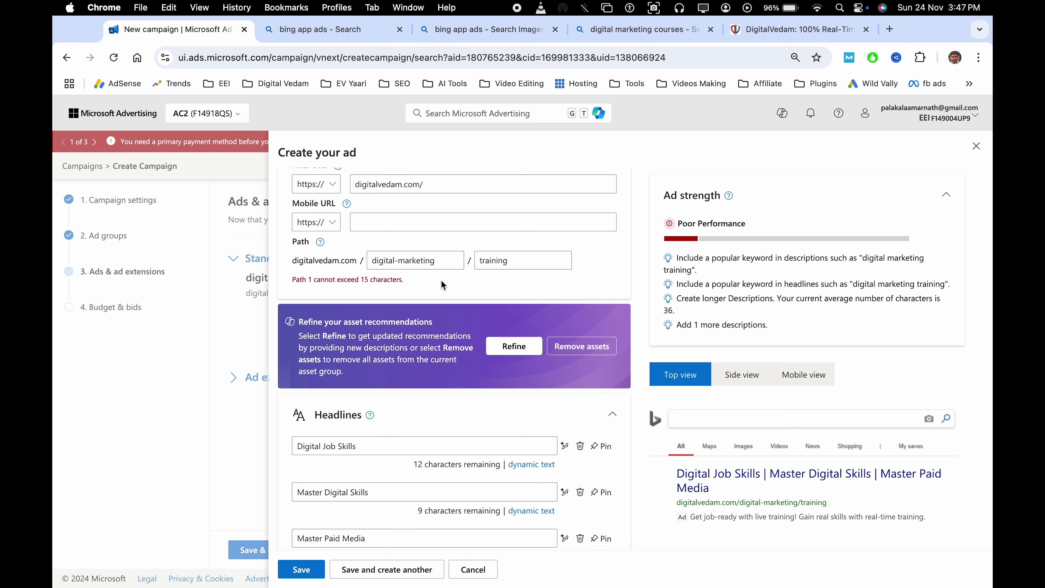
Replace the second path part with marketing and shorten the first path part to digital
{"action": "double_click", "coordinate": [419, 264]}
{"action": "key", "text": "super+c"}
{"action": "key", "text": "Tab"}
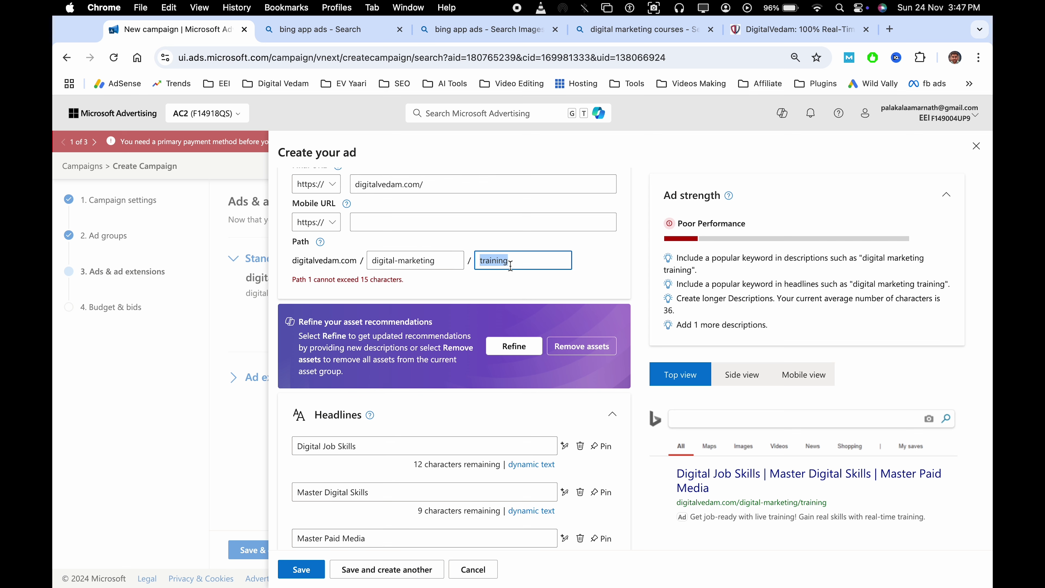
{"action": "key", "text": "super+v"}
{"action": "double_click", "coordinate": [404, 264]}
{"action": "key", "text": "BackSpace"}
{"action": "key", "text": "BackSpace"}
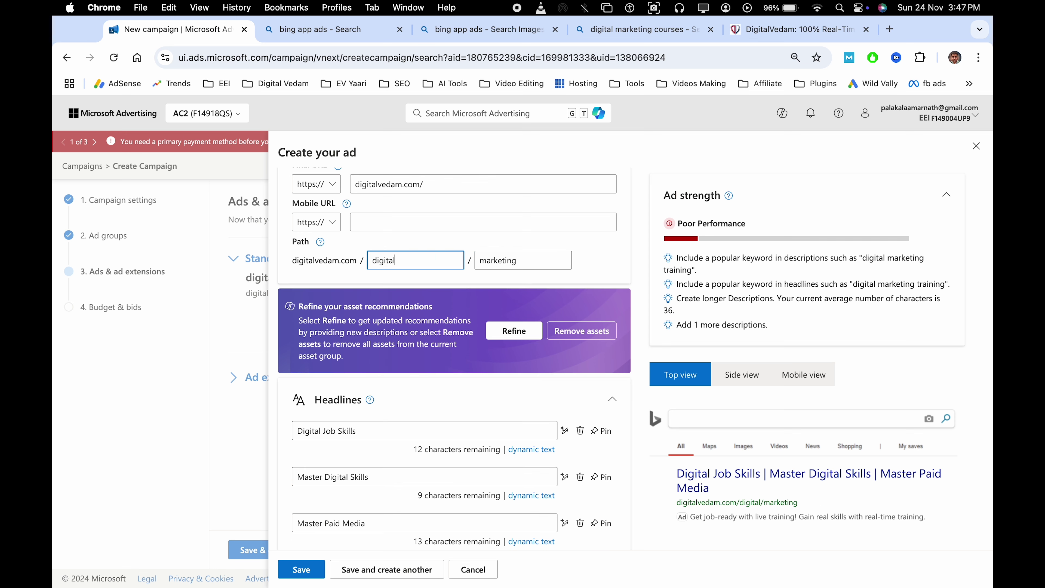
{"action": "left_click", "coordinate": [601, 264]}
Add the suggested website headlines Your Job Starts Here, Land Your Dream Job and Career Launch Pad to the ad
{"action": "scroll", "coordinate": [423, 342], "scroll_direction": "down", "scroll_amount": 2}
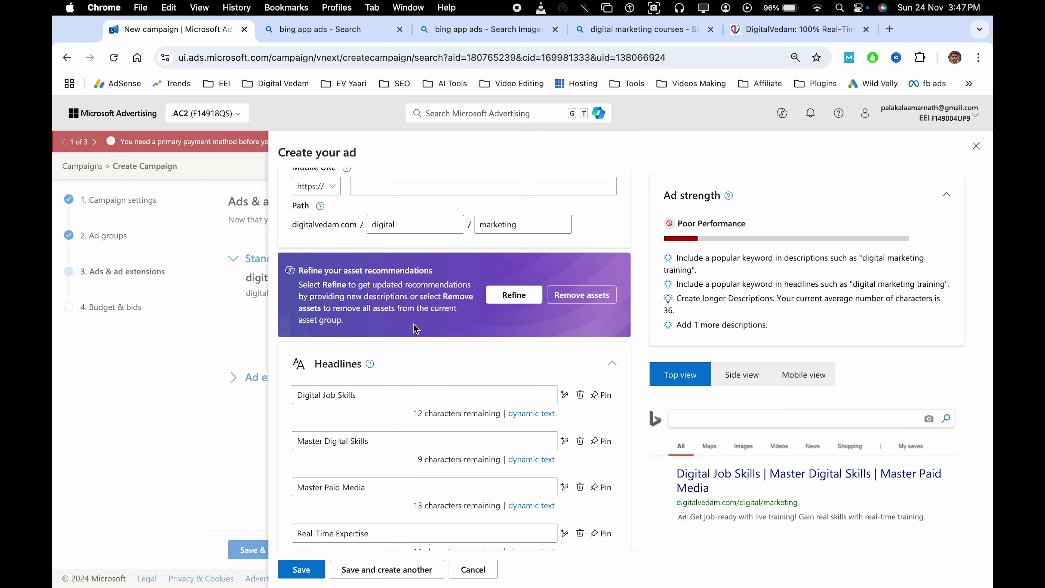
{"action": "scroll", "coordinate": [412, 348], "scroll_direction": "down", "scroll_amount": 10}
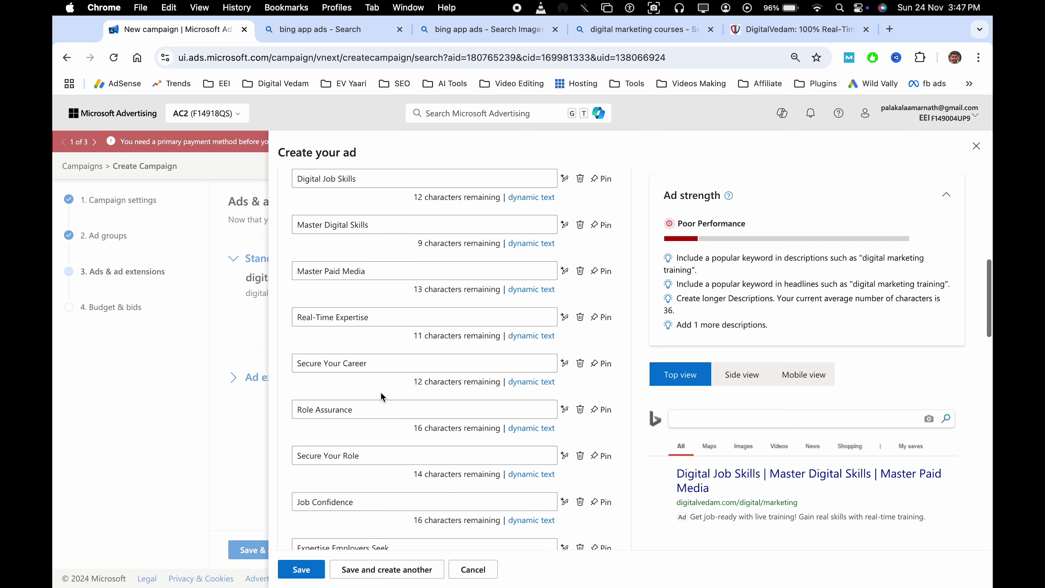
{"action": "scroll", "coordinate": [380, 397], "scroll_direction": "down", "scroll_amount": 6}
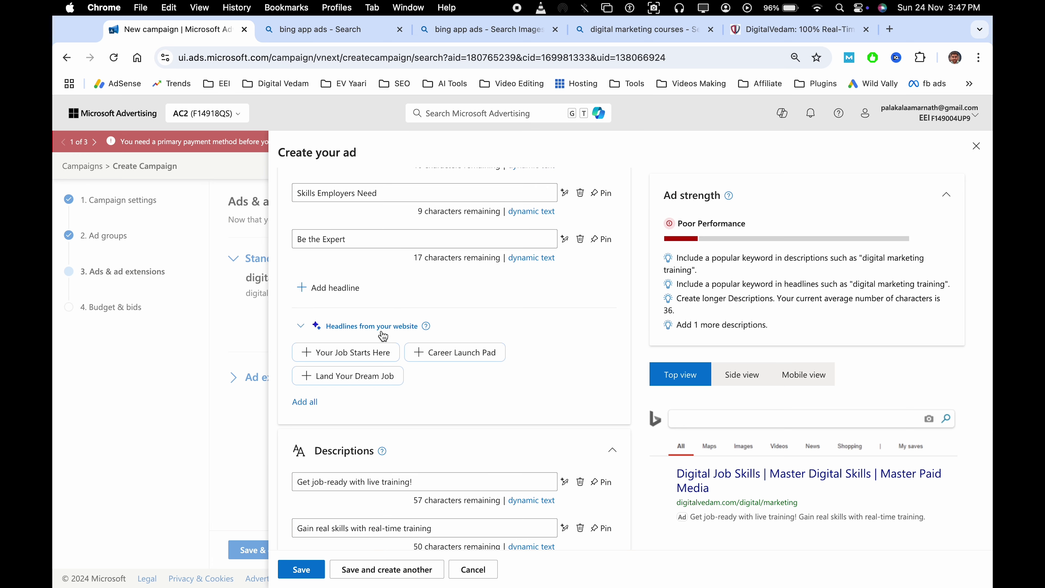
{"action": "left_click", "coordinate": [357, 358]}
{"action": "scroll", "coordinate": [392, 354], "scroll_direction": "down", "scroll_amount": 1}
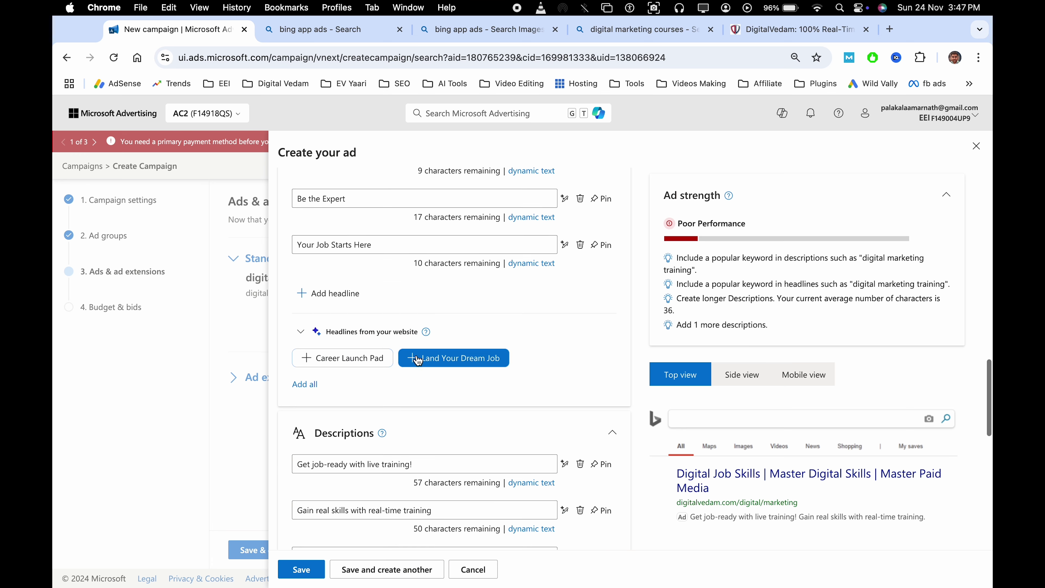
{"action": "left_click", "coordinate": [440, 361]}
{"action": "left_click", "coordinate": [351, 407]}
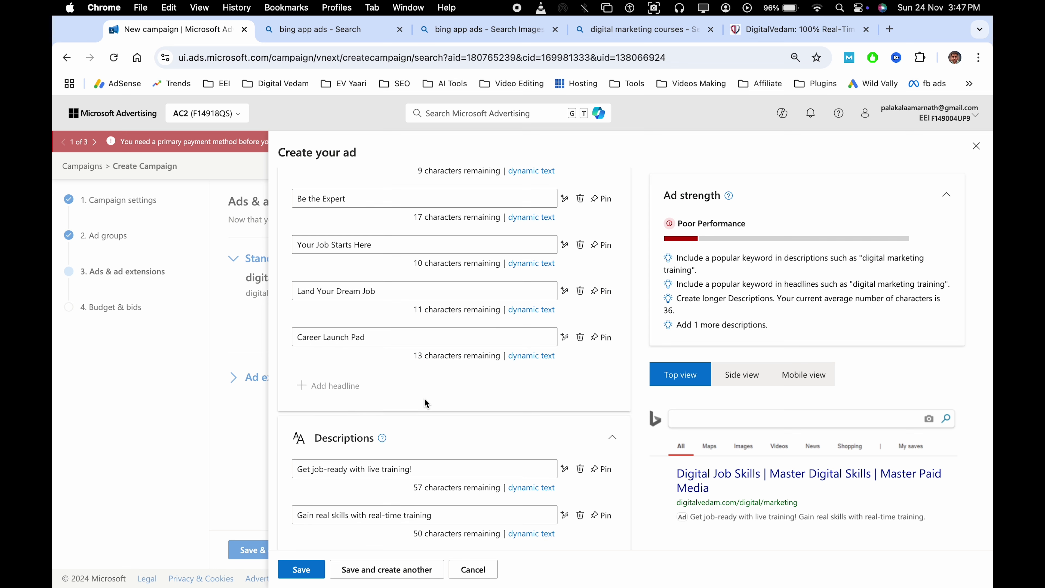
Add the suggested description "Be the candidate employers crave" and collapse the website description suggestions
{"action": "scroll", "coordinate": [425, 398], "scroll_direction": "down", "scroll_amount": 5}
{"action": "scroll", "coordinate": [364, 399], "scroll_direction": "down", "scroll_amount": 2}
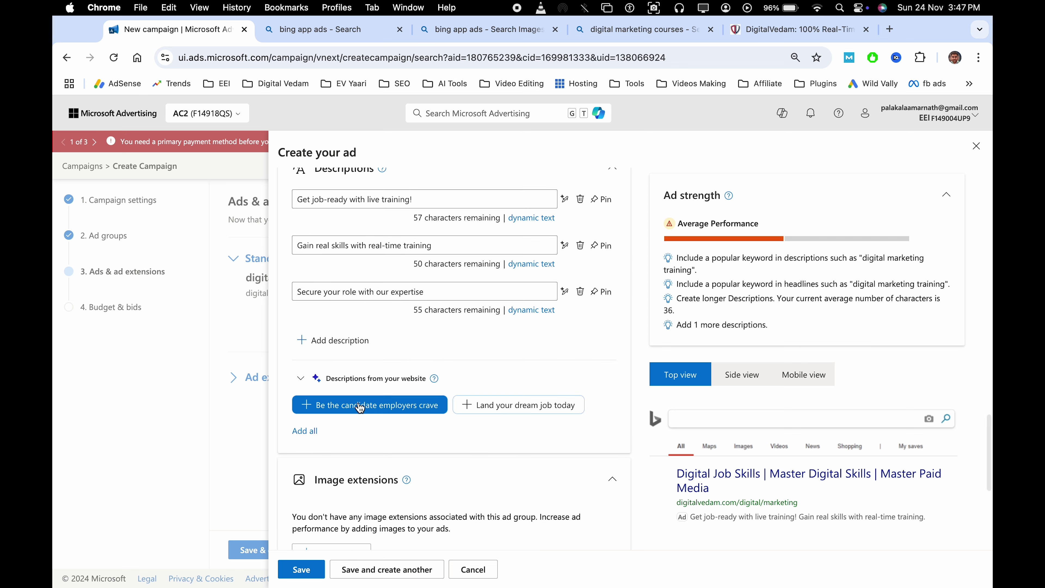
{"action": "left_click", "coordinate": [362, 402]}
{"action": "left_click", "coordinate": [336, 426]}
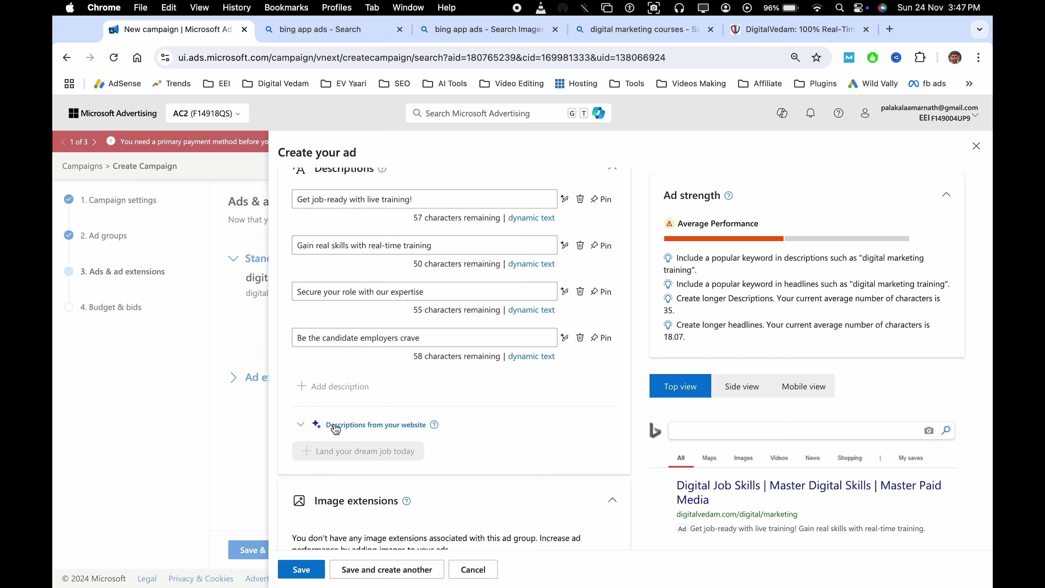
{"action": "left_click", "coordinate": [337, 425]}
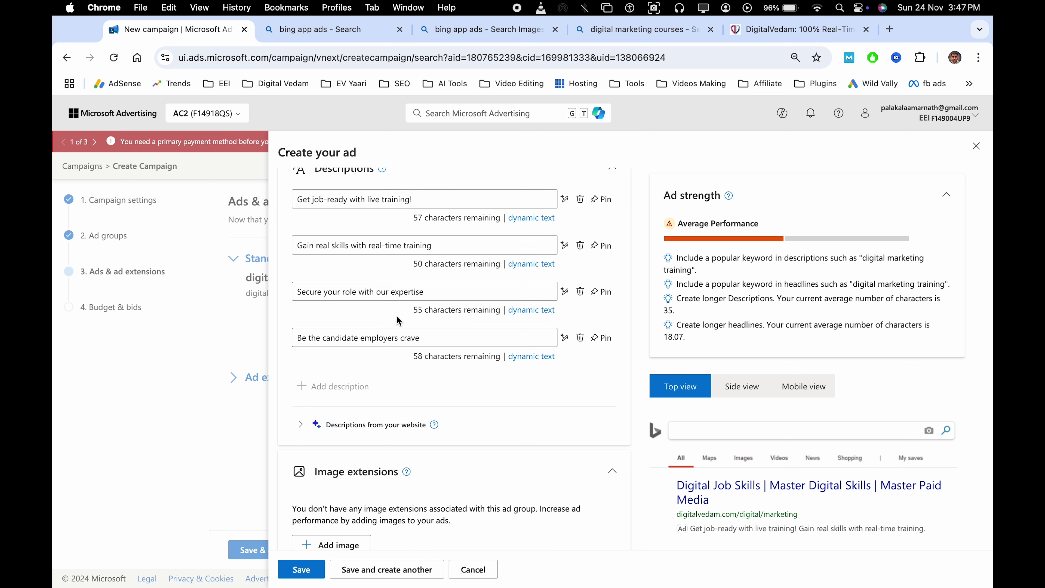
{"action": "scroll", "coordinate": [411, 326], "scroll_direction": "up", "scroll_amount": 3}
{"action": "left_click", "coordinate": [446, 347]}
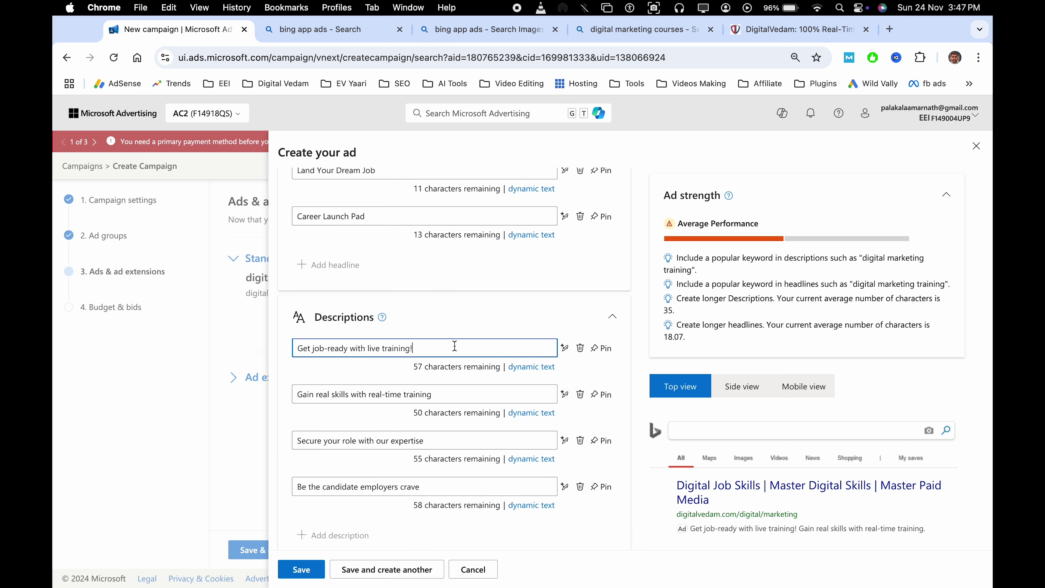
{"action": "left_click", "coordinate": [492, 321]}
{"action": "left_click", "coordinate": [459, 316]}
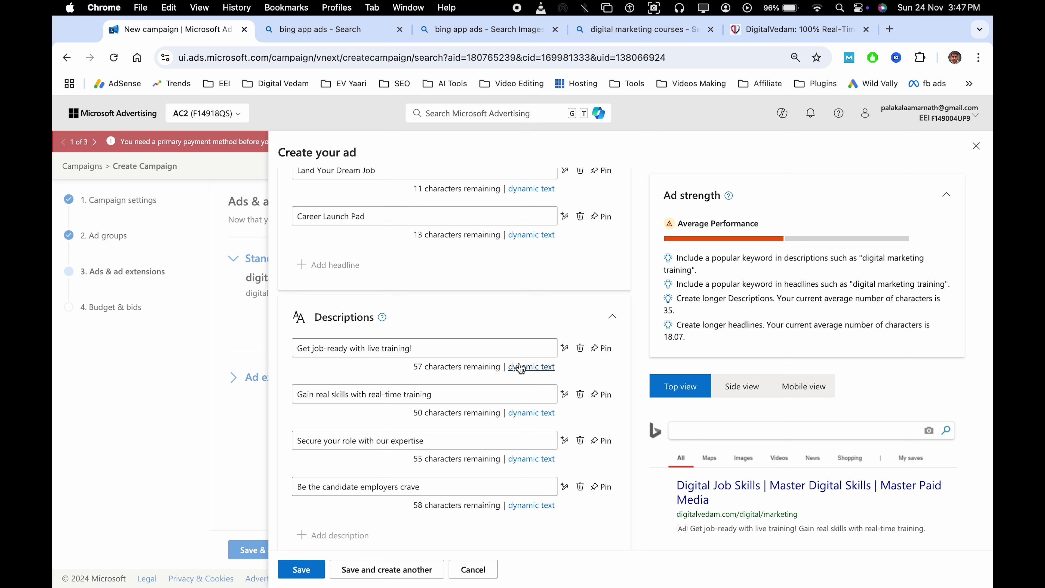
{"action": "left_click", "coordinate": [481, 351]}
{"action": "left_click", "coordinate": [730, 297]}
Replace the first headline, Digital Job Skills, with Digital Marketing Training
{"action": "scroll", "coordinate": [445, 326], "scroll_direction": "up", "scroll_amount": 15}
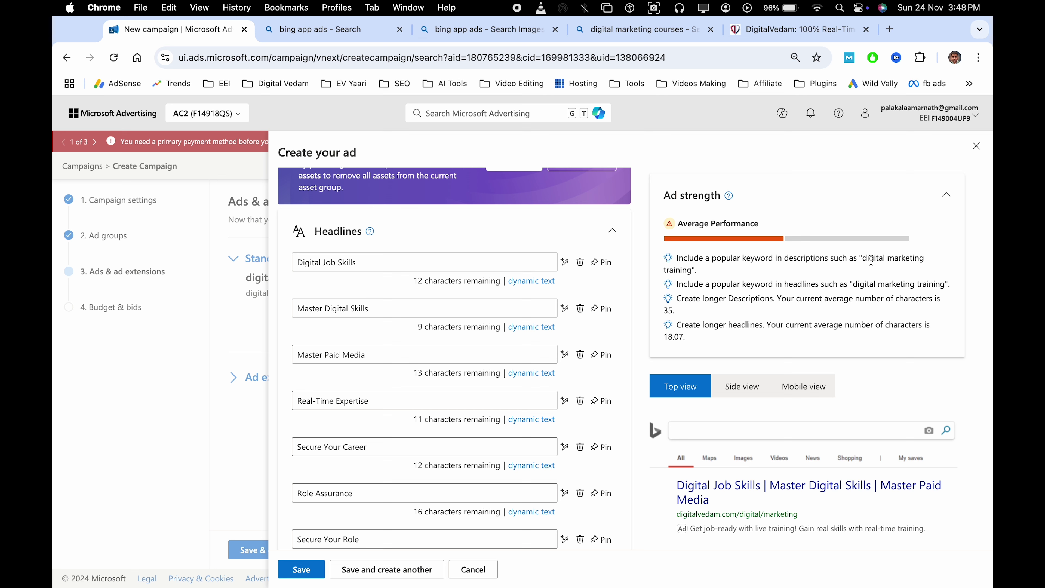
{"action": "triple_click", "coordinate": [370, 259]}
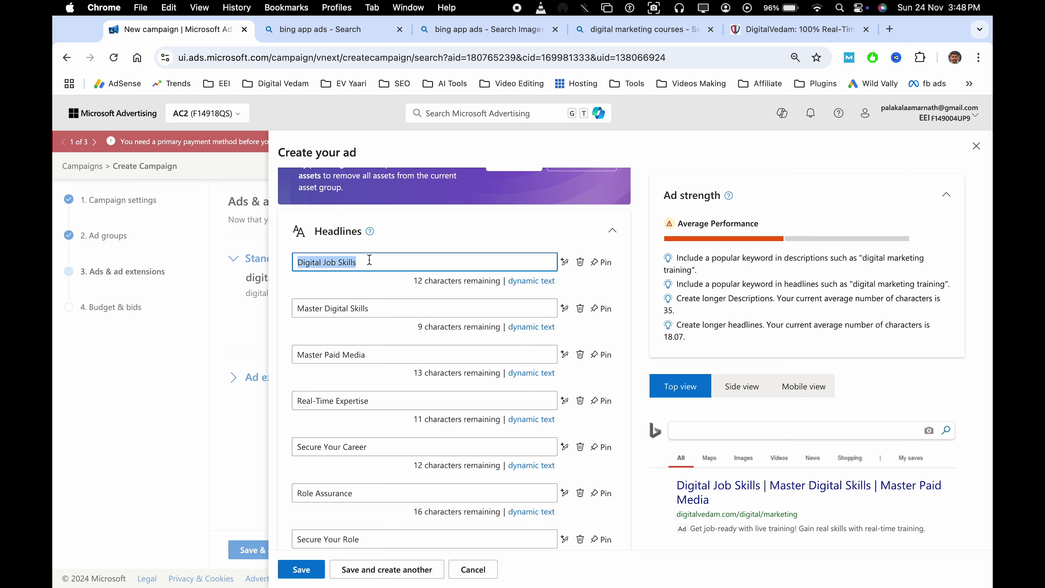
{"action": "type", "text": "marketing"}
{"action": "key", "text": "super+Left"}
{"action": "type", "text": "Digital"}
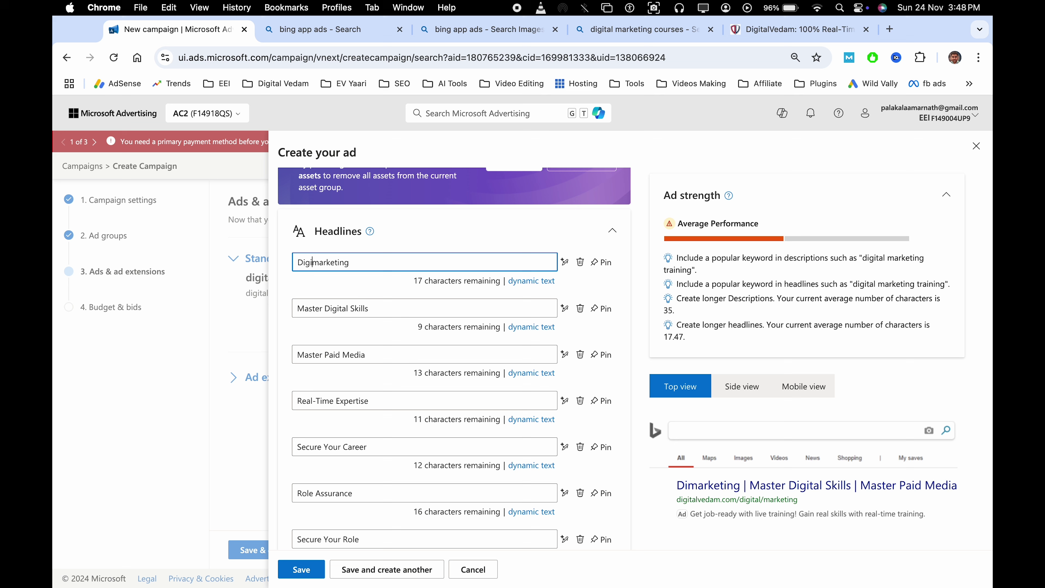
{"action": "key", "text": "BackSpace"}
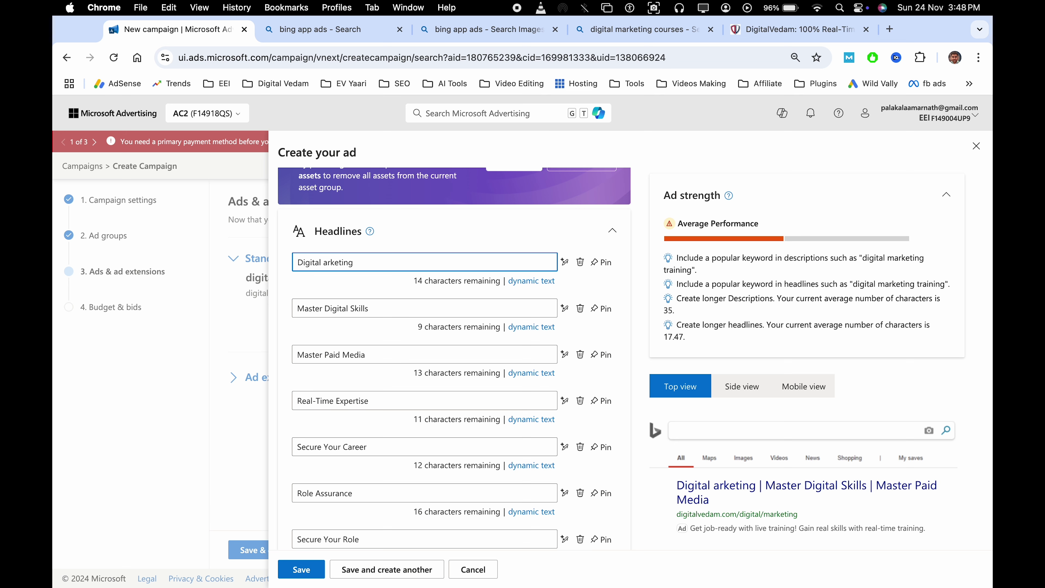
{"action": "type", "text": "M"}
{"action": "key", "text": "super+Right"}
{"action": "type", "text": "Traininig"}
{"action": "left_click", "coordinate": [687, 292]}
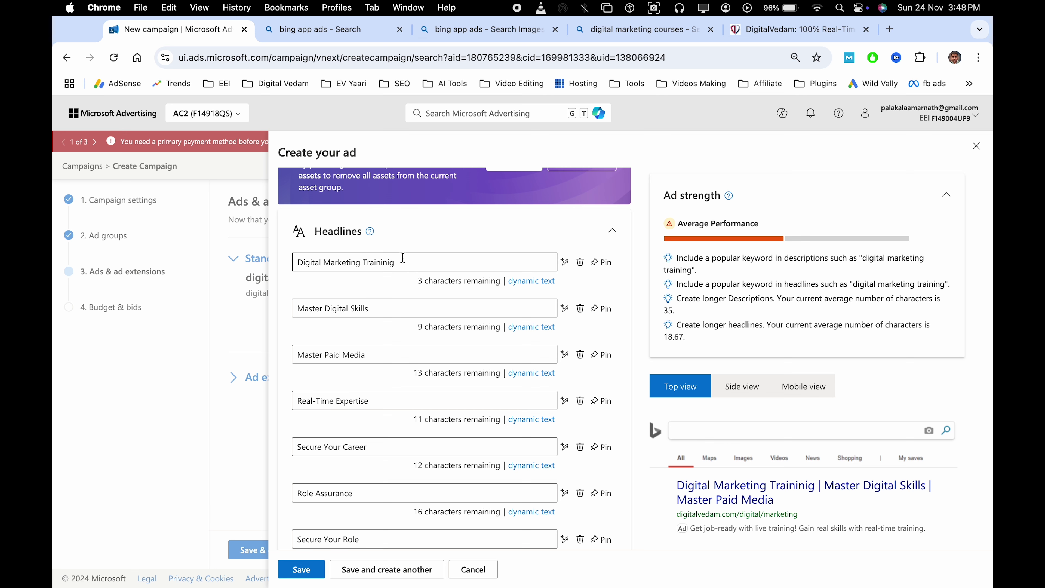
{"action": "left_click", "coordinate": [388, 261]}
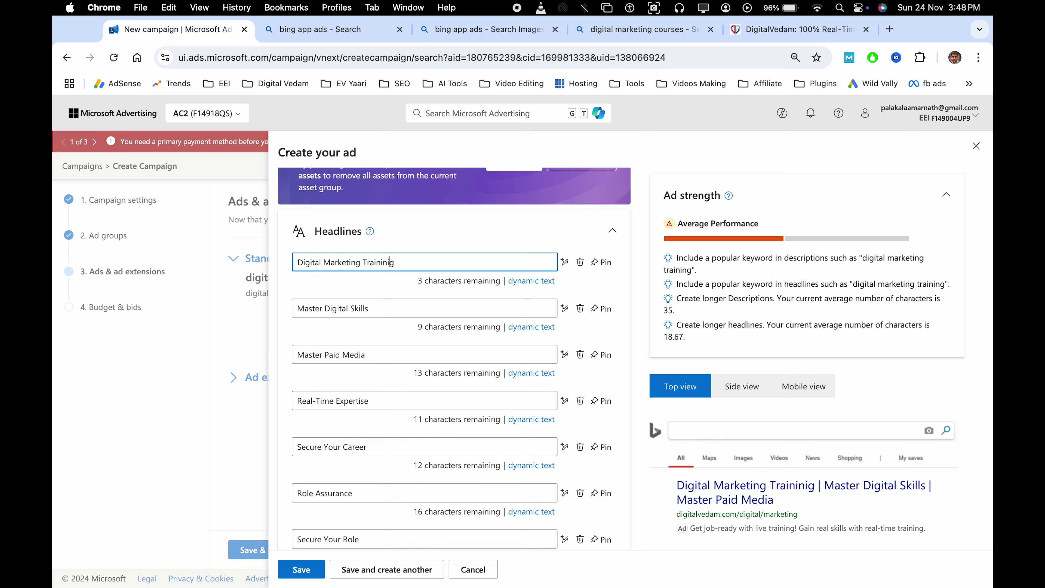
{"action": "key", "text": "BackSpace"}
{"action": "triple_click", "coordinate": [401, 261]}
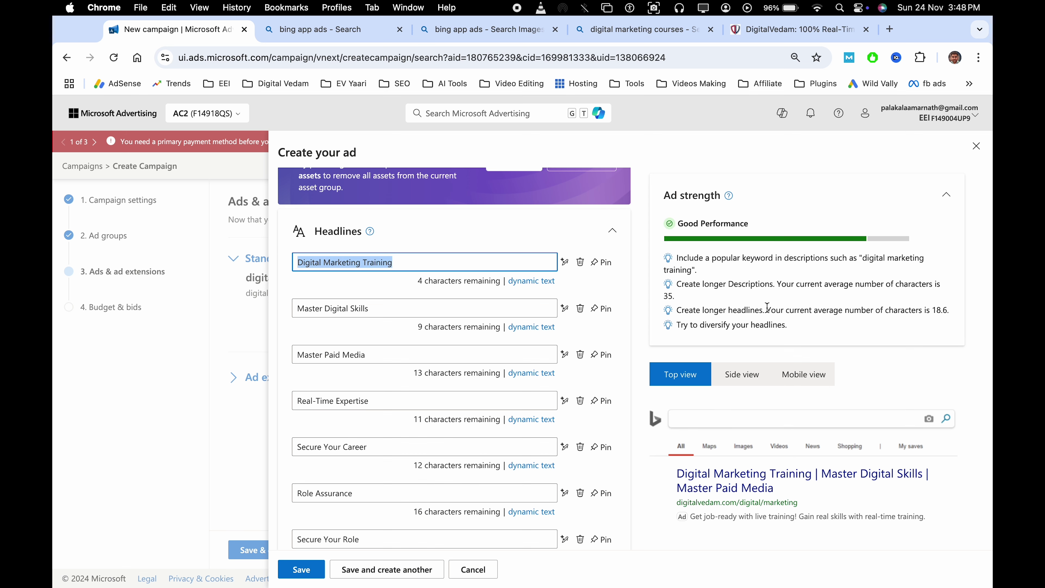
{"action": "left_click", "coordinate": [767, 307]}
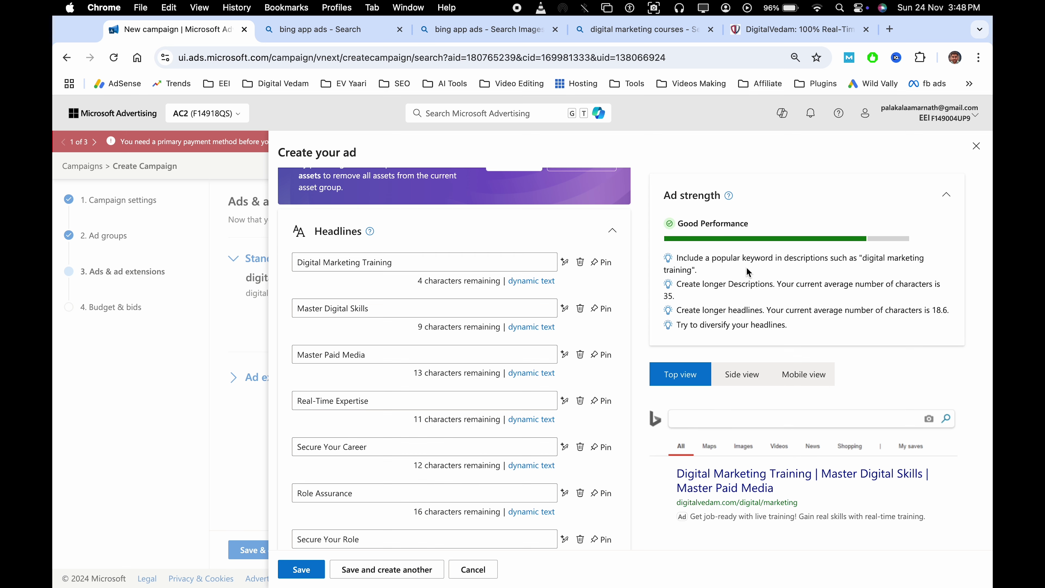
Insert the keyword into the first description so it reads "Get job-ready with live Digital Marketing Training!"
{"action": "scroll", "coordinate": [370, 375], "scroll_direction": "down", "scroll_amount": 15}
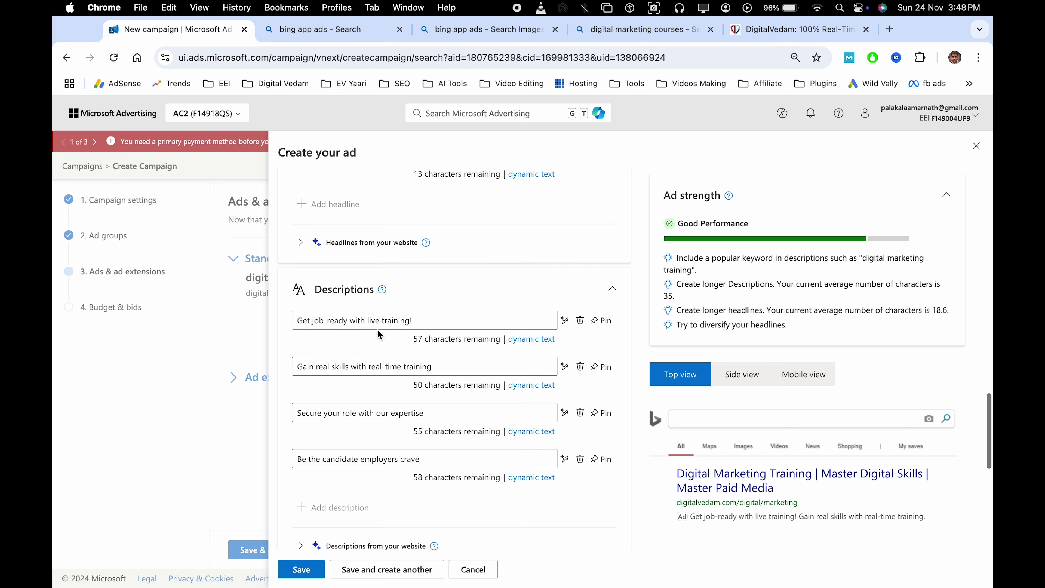
{"action": "left_click", "coordinate": [357, 321]}
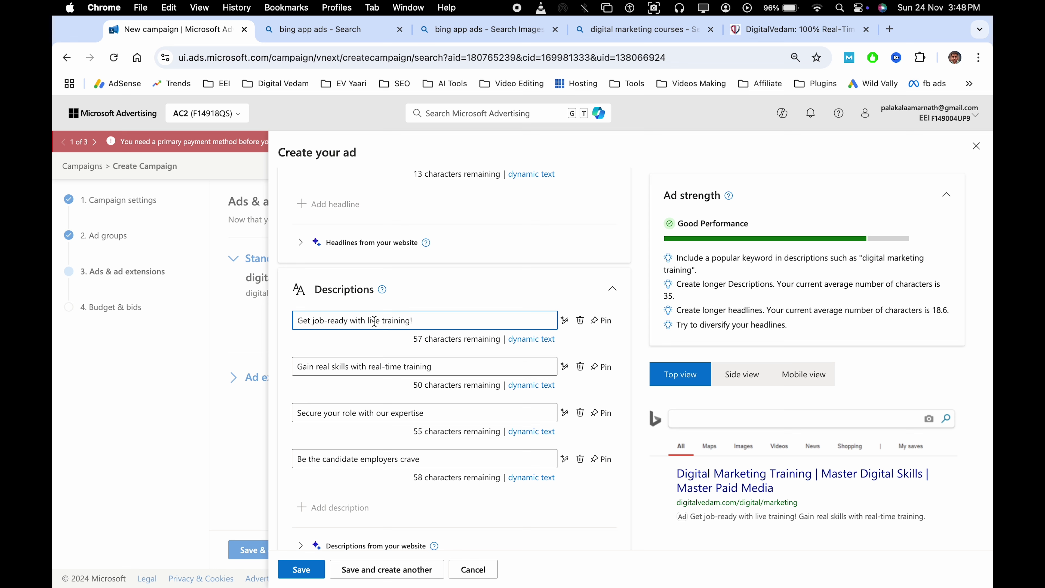
{"action": "type", "text": "Digital Marketing Training"}
{"action": "double_click", "coordinate": [490, 321]}
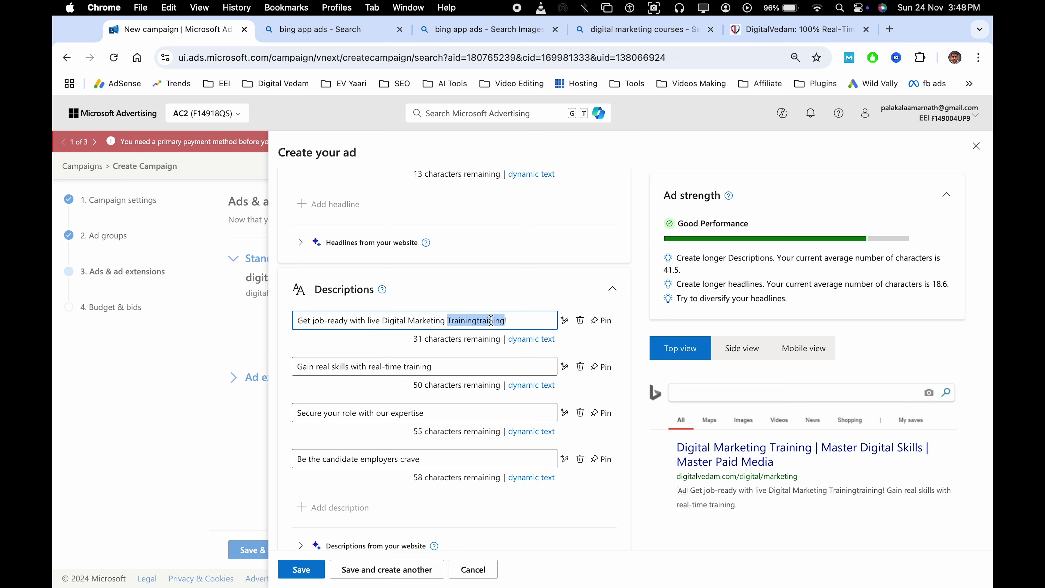
{"action": "type", "text": "Training"}
{"action": "left_click", "coordinate": [699, 259]}
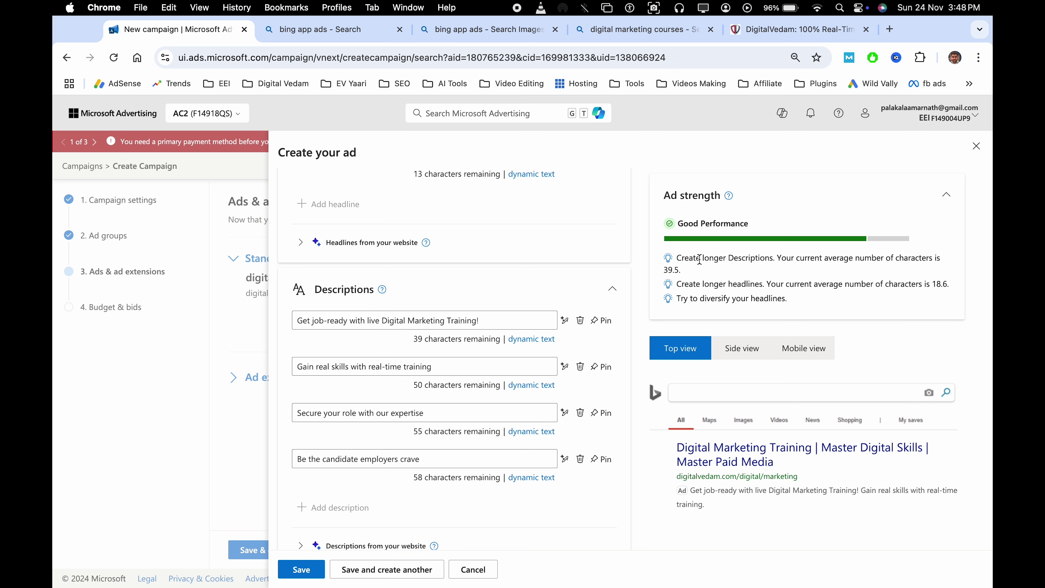
Copy "Gain real skills with real-time training" from the second description to the end of the first, replacing its exclamation mark
{"action": "left_click", "coordinate": [534, 320]}
{"action": "key", "text": "super+a"}
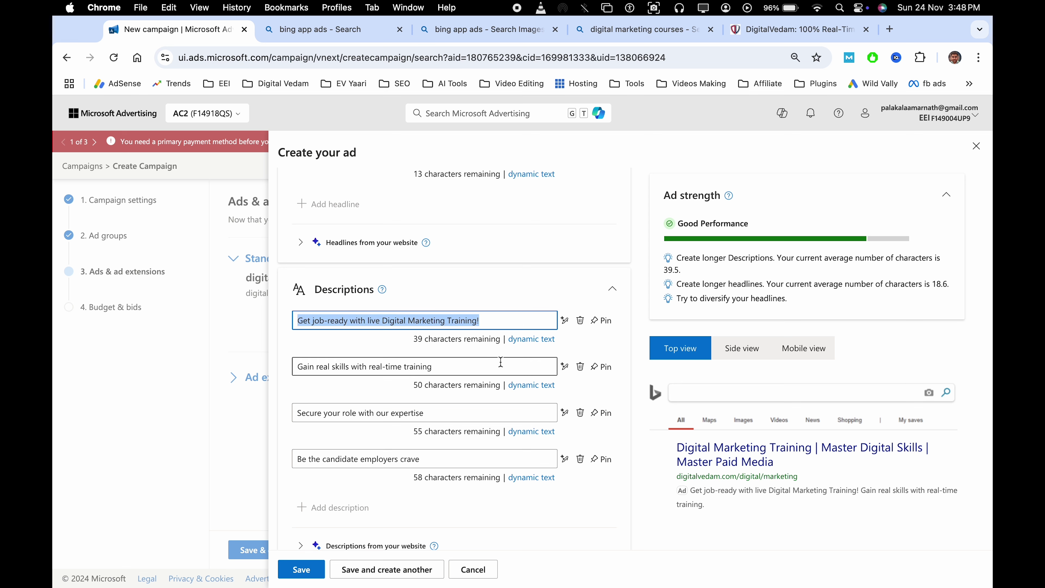
{"action": "left_click", "coordinate": [468, 361]}
{"action": "key", "text": "super+a"}
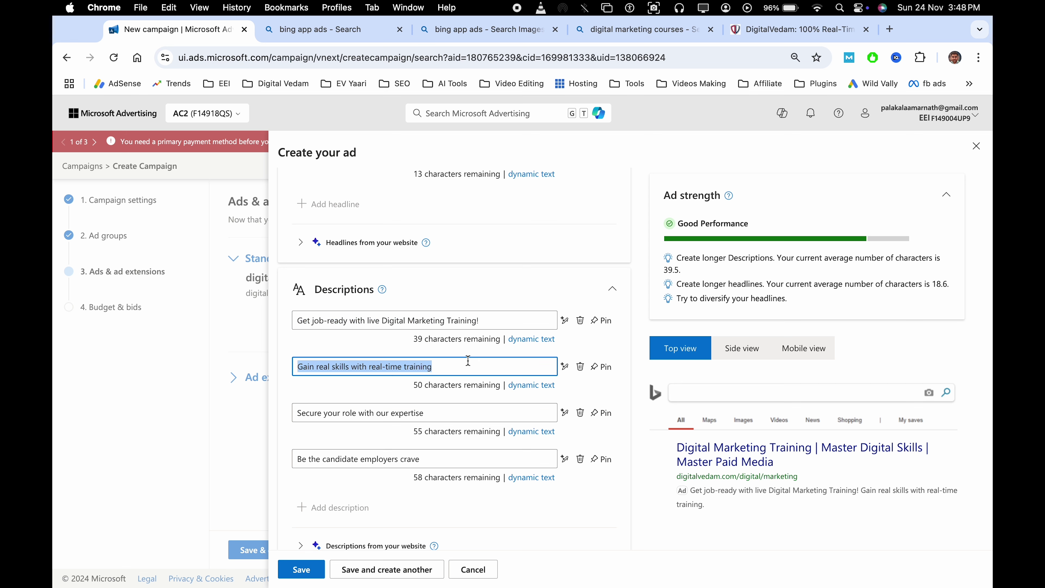
{"action": "key", "text": "super+c"}
{"action": "left_click", "coordinate": [513, 320]}
{"action": "key", "text": "BackSpace"}
{"action": "key", "text": "super+v"}
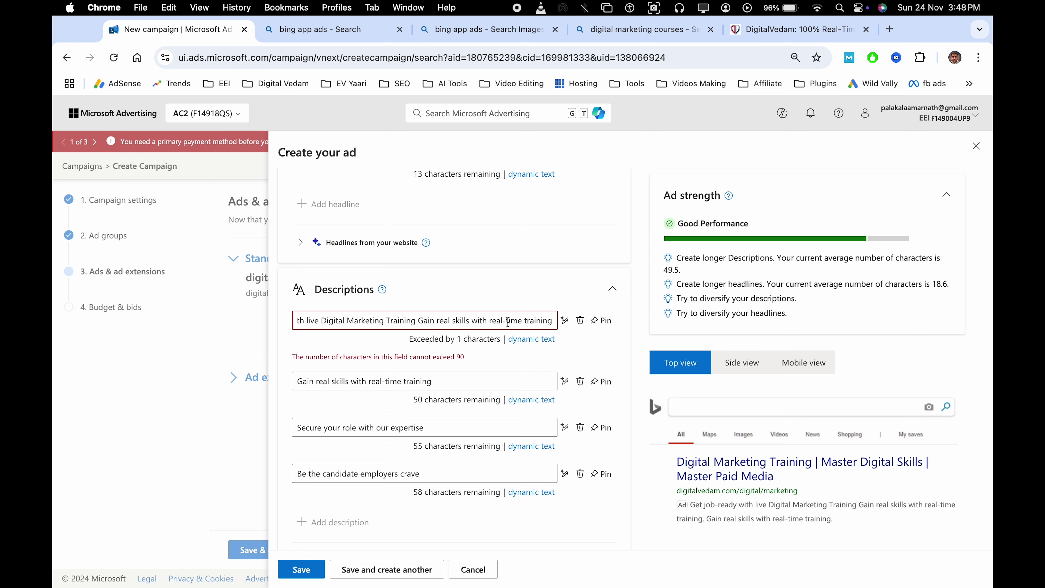
Add a period after Digital Marketing Training and remove "real-time" from the end of the first description
{"action": "scroll", "coordinate": [508, 322], "scroll_direction": "left", "scroll_amount": 2}
{"action": "scroll", "coordinate": [508, 322], "scroll_direction": "right", "scroll_amount": 2}
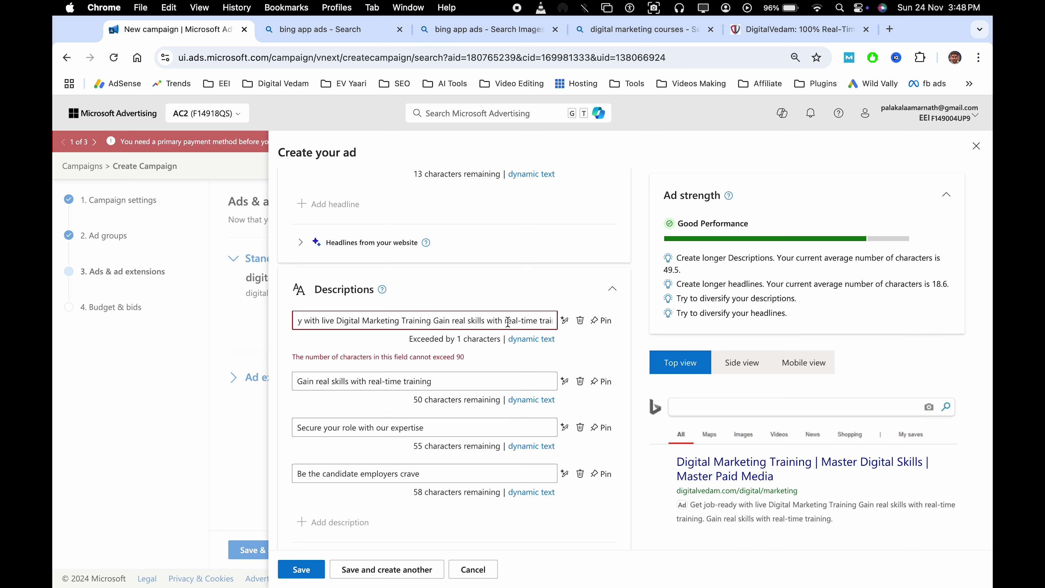
{"action": "left_click", "coordinate": [419, 322]}
{"action": "type", "text": "."}
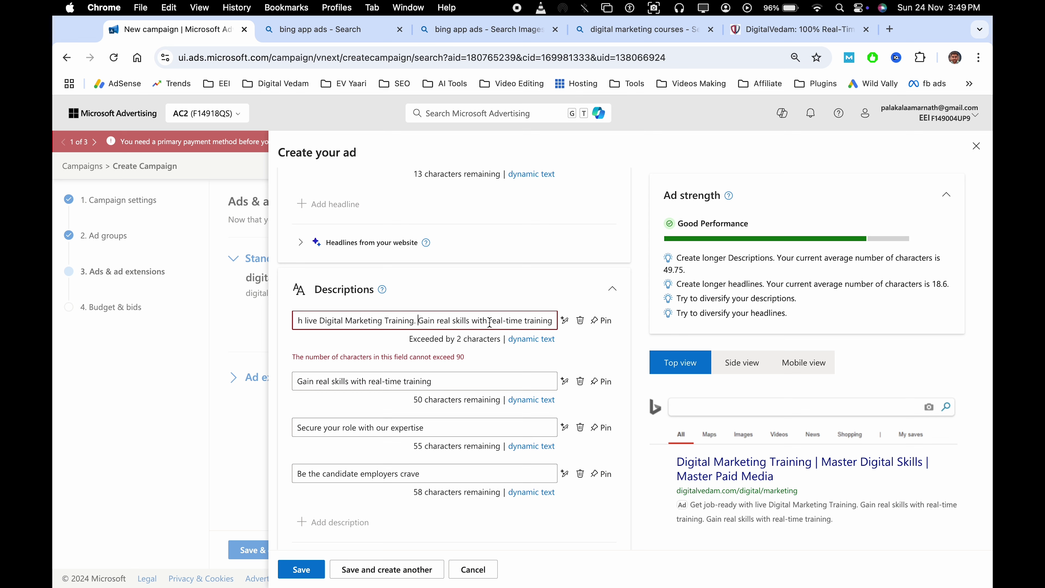
{"action": "left_click_drag", "start_coordinate": [523, 322], "coordinate": [489, 322]}
{"action": "key", "text": "BackSpace"}
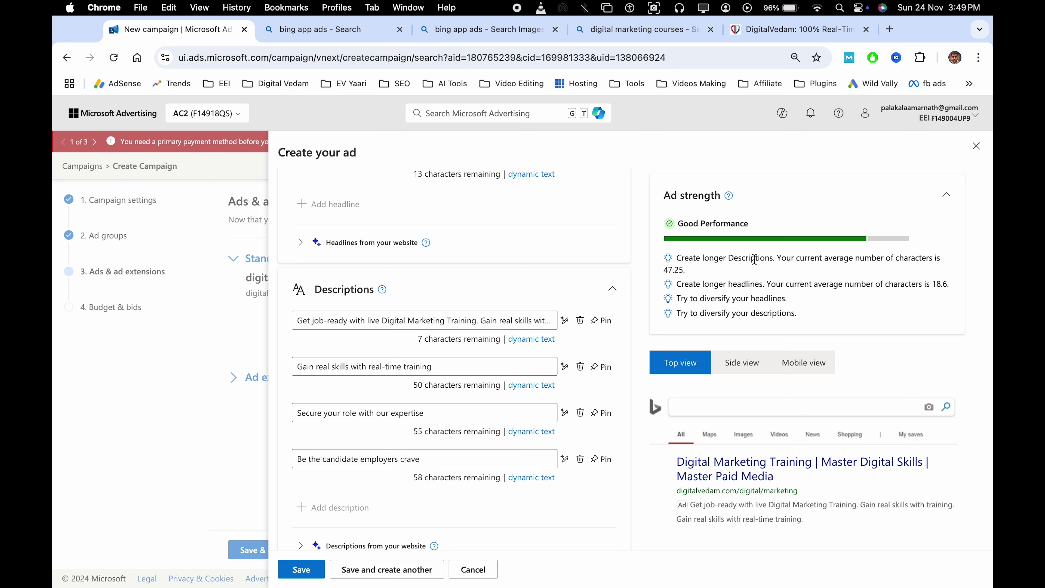
Lengthen headlines to "Be the Expert. Your Job Starts", "Career Launch Pad. Be Expert", "Master Digital. Real Expertise" and "Master Paid. Secure Yur Career"
{"action": "scroll", "coordinate": [434, 289], "scroll_direction": "up", "scroll_amount": 10}
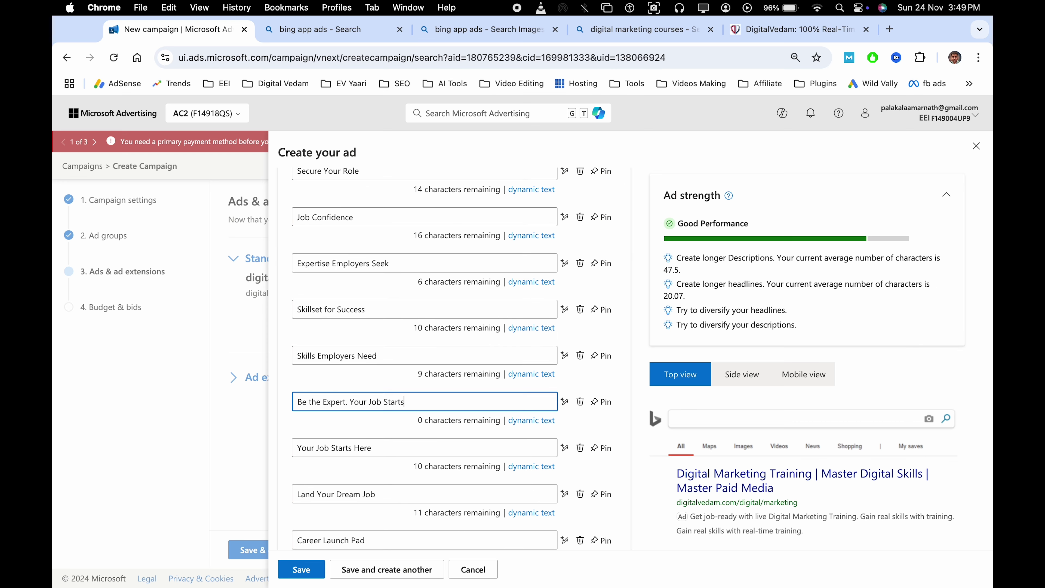
{"action": "left_click", "coordinate": [396, 444]}
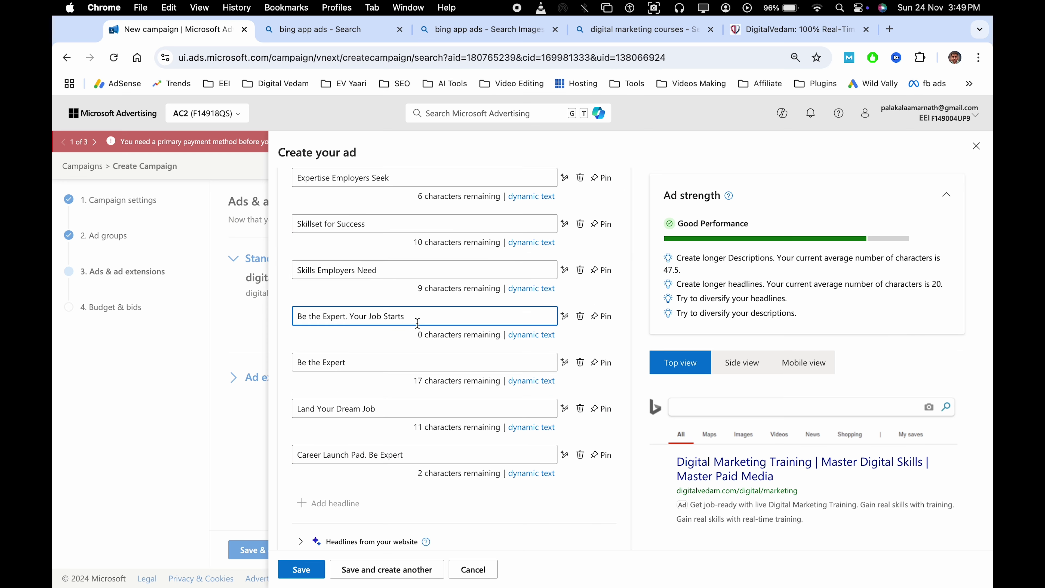
{"action": "scroll", "coordinate": [417, 323], "scroll_direction": "up", "scroll_amount": 12}
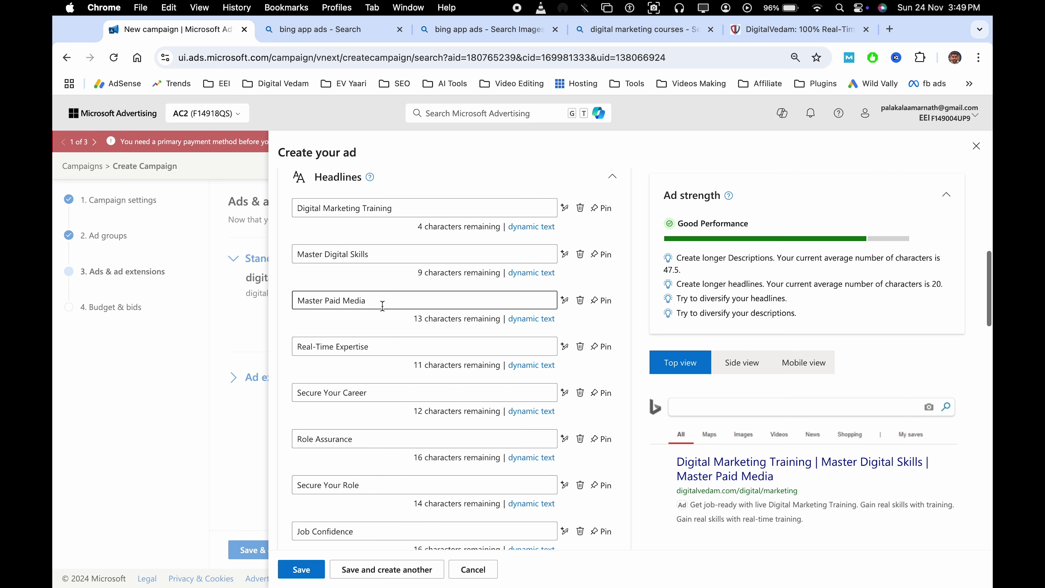
{"action": "triple_click", "coordinate": [383, 305]}
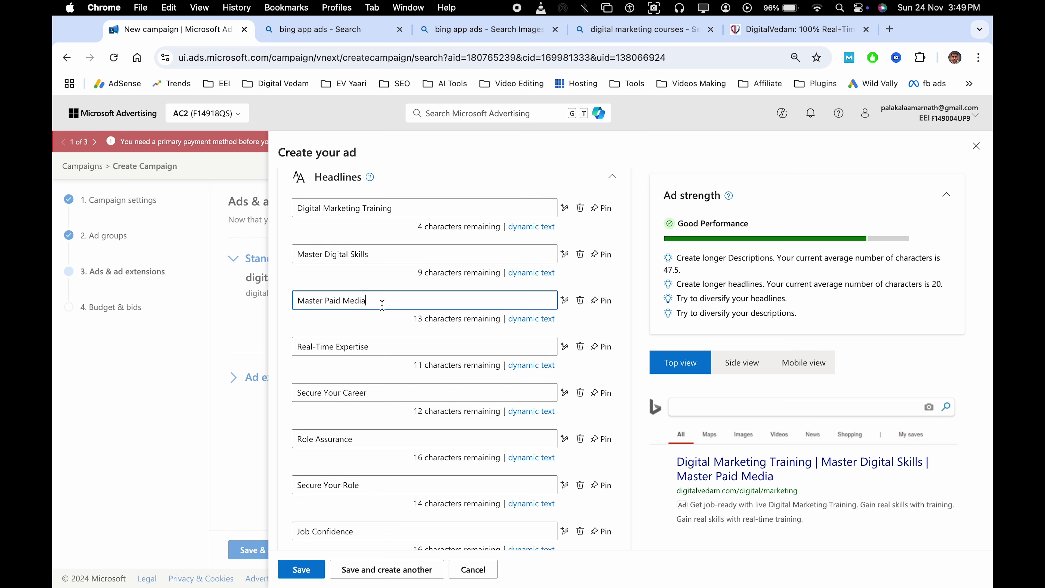
{"action": "triple_click", "coordinate": [397, 344]}
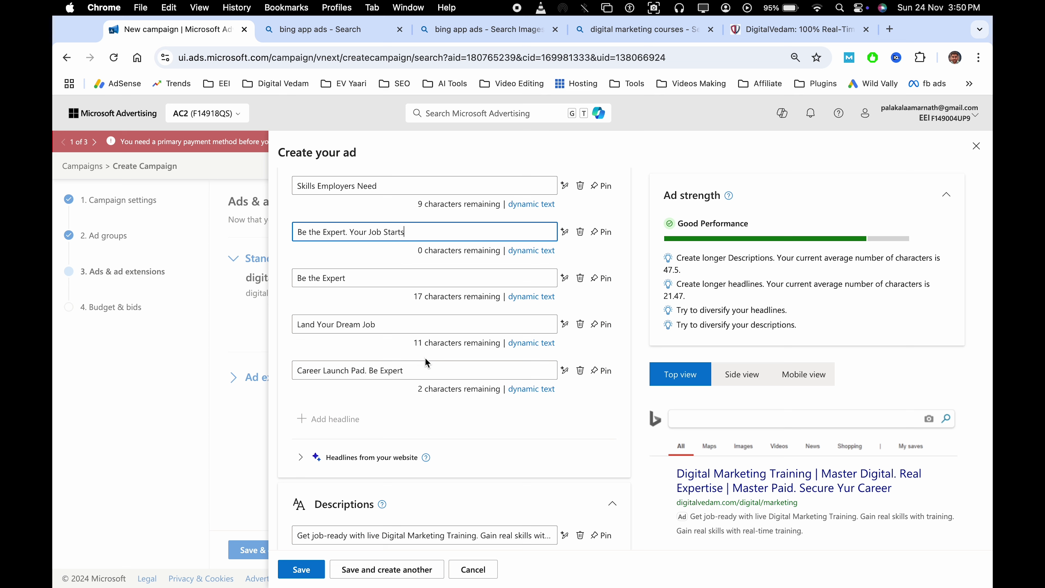
{"action": "left_click", "coordinate": [426, 358]}
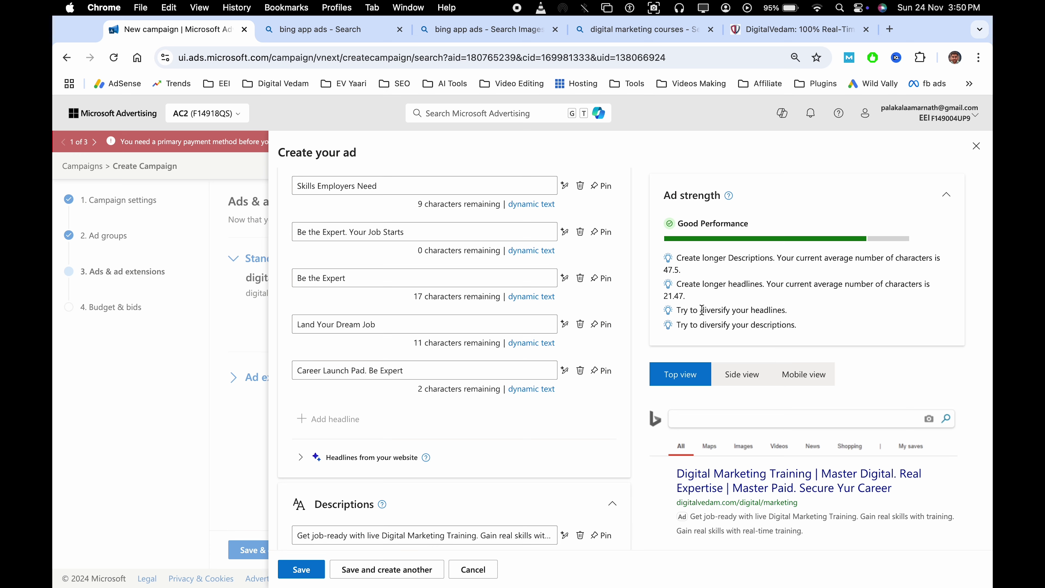
{"action": "scroll", "coordinate": [419, 345], "scroll_direction": "up", "scroll_amount": 10}
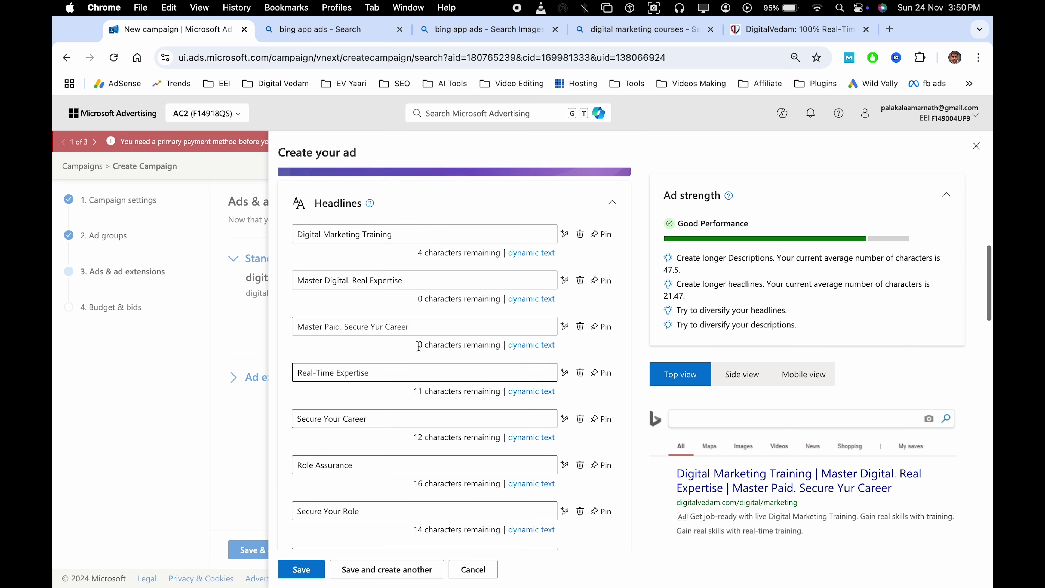
{"action": "scroll", "coordinate": [419, 346], "scroll_direction": "up", "scroll_amount": 3}
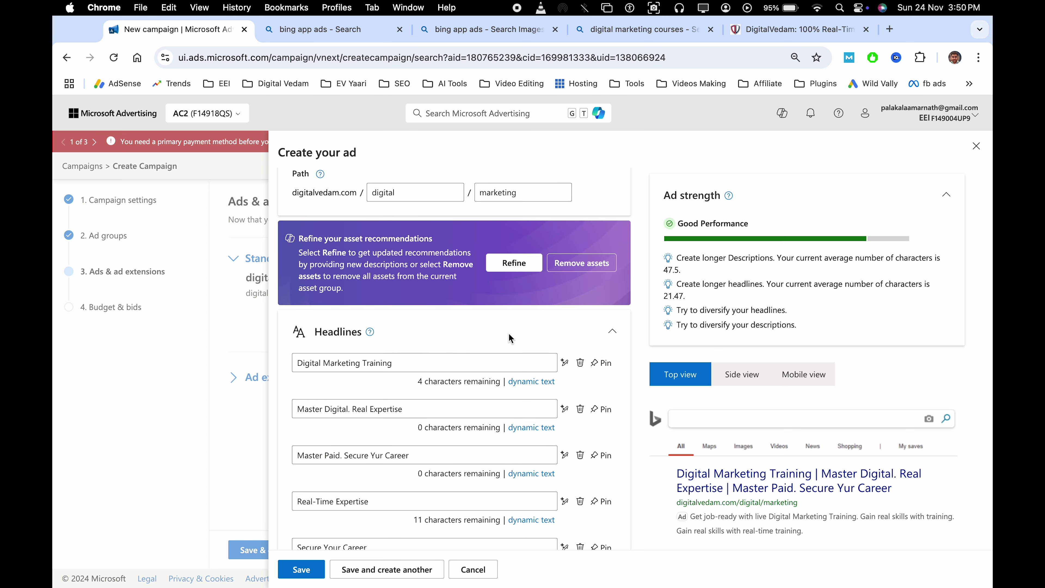
{"action": "left_click", "coordinate": [460, 360]}
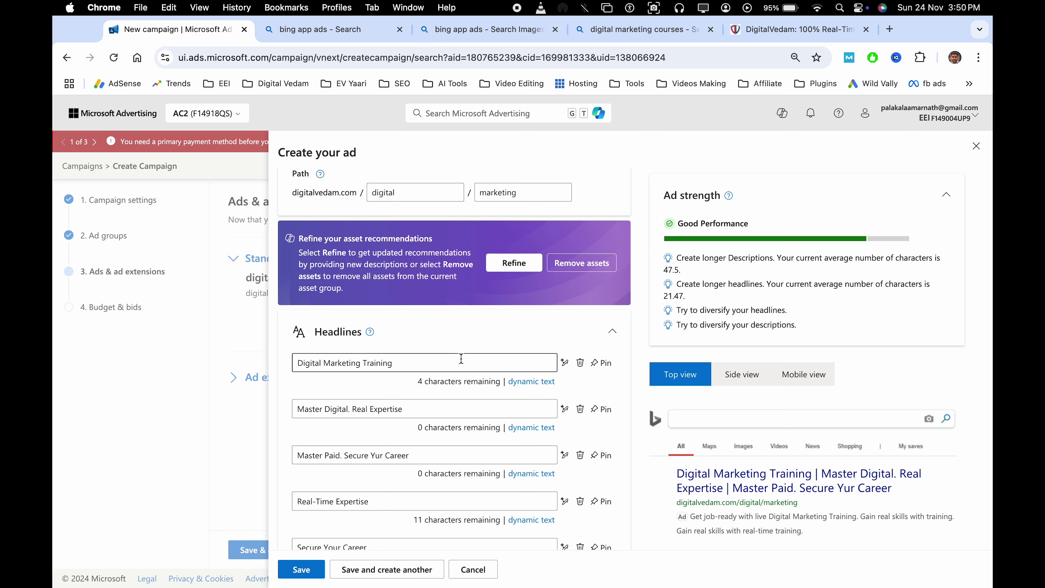
{"action": "double_click", "coordinate": [461, 358]}
Append "Secure your role with our expertise" to description two, "Be the candidate employers crave" to three, and prefix four with "Get job-ready with live training!"
{"action": "scroll", "coordinate": [491, 359], "scroll_direction": "down", "scroll_amount": 20}
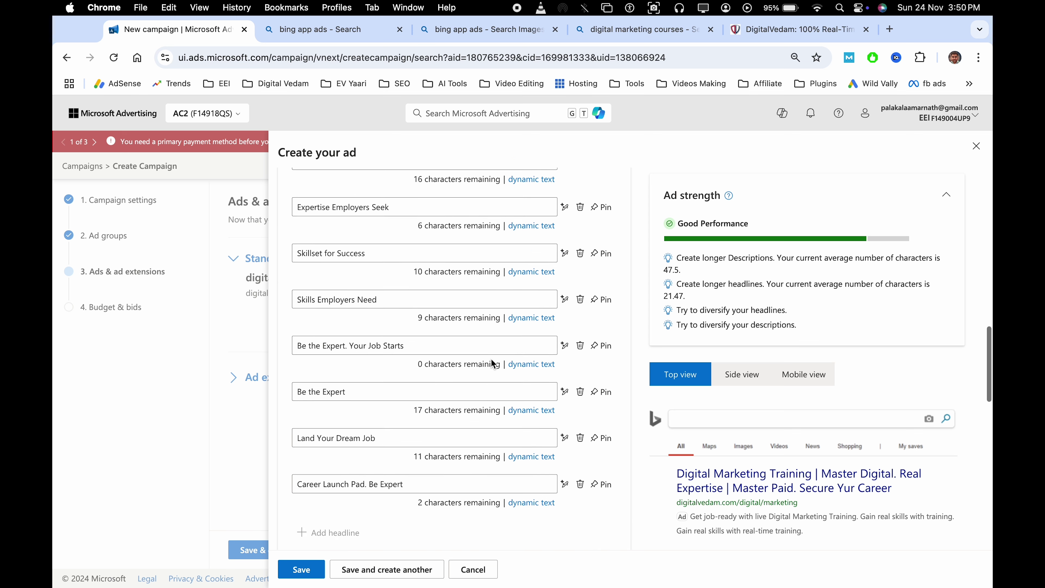
{"action": "triple_click", "coordinate": [516, 313]}
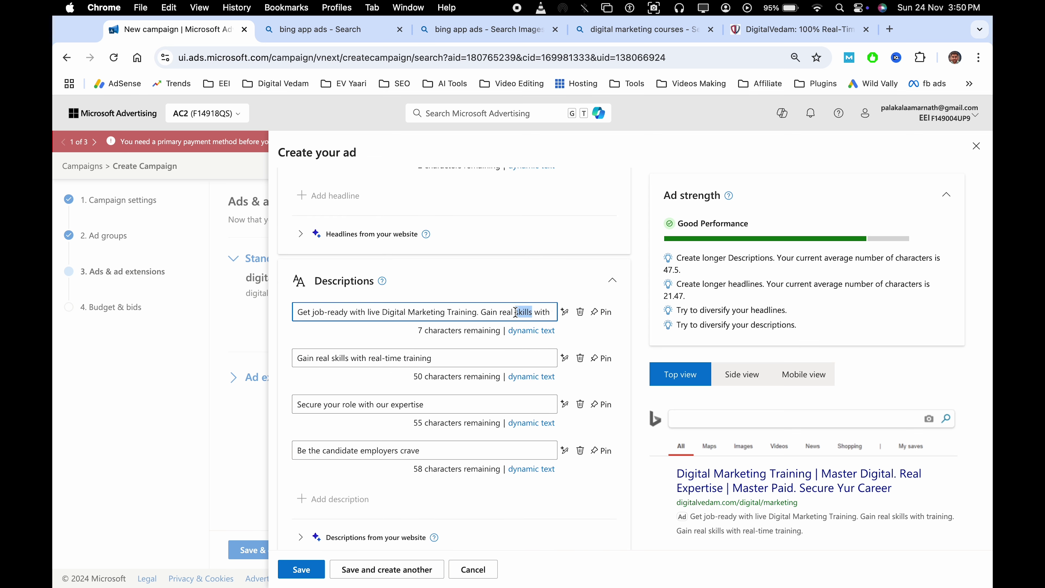
{"action": "left_click", "coordinate": [483, 358]}
{"action": "triple_click", "coordinate": [468, 397]}
{"action": "key", "text": "super+c"}
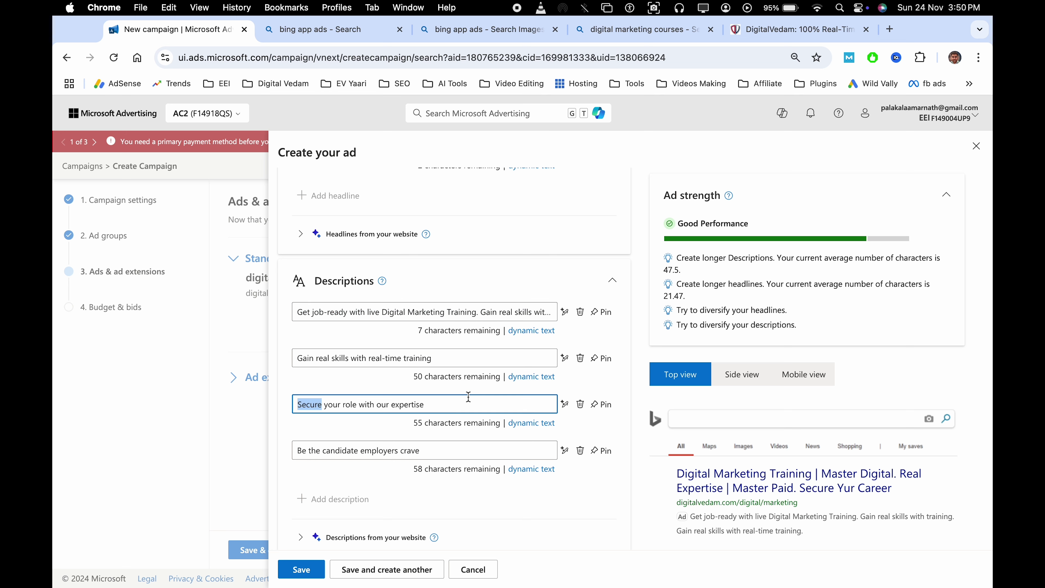
{"action": "left_click", "coordinate": [453, 356]}
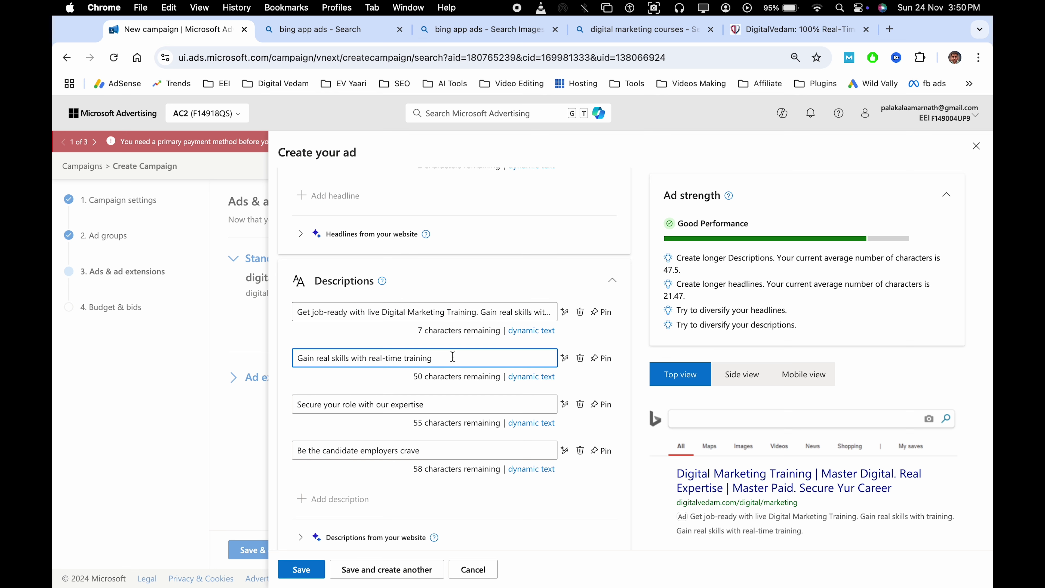
{"action": "type", "text": "."}
{"action": "key", "text": "super+v"}
{"action": "left_click", "coordinate": [519, 401]}
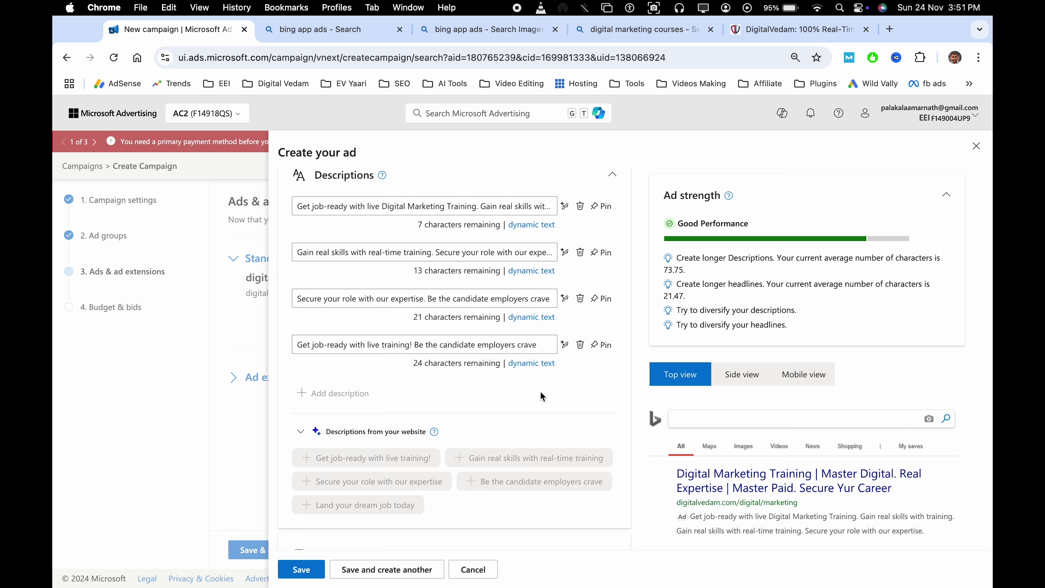
{"action": "scroll", "coordinate": [541, 397], "scroll_direction": "down", "scroll_amount": 7}
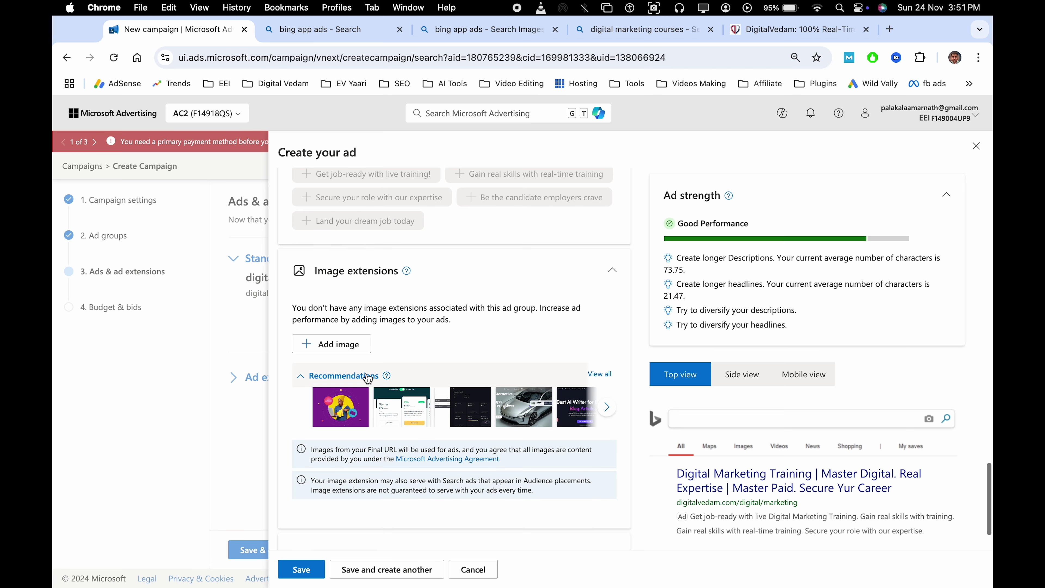
Add the recommended photo of people with the SEO issues caption as an image extension with display text "img"
{"action": "left_click", "coordinate": [599, 375]}
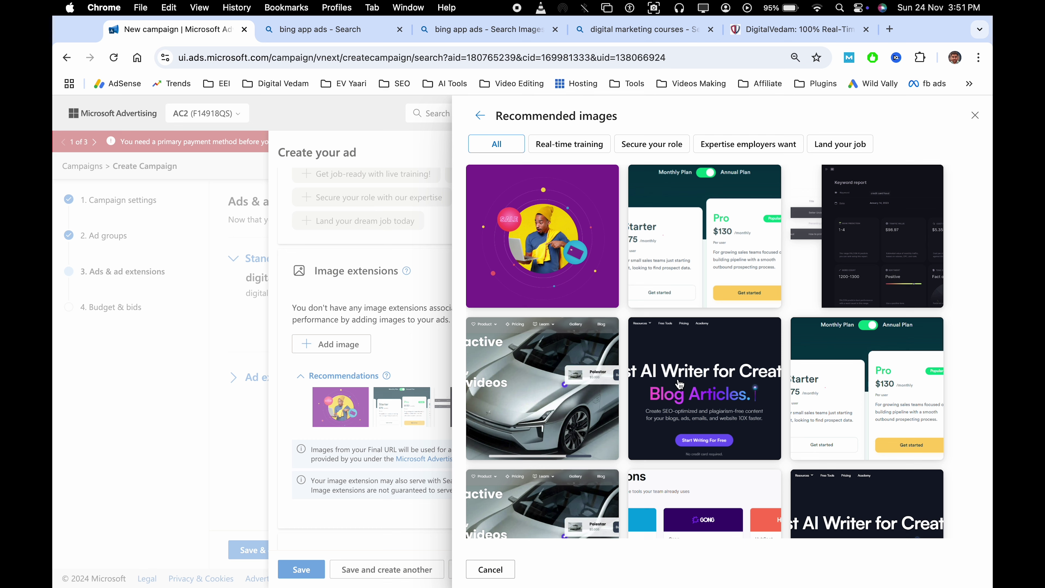
{"action": "scroll", "coordinate": [626, 399], "scroll_direction": "down", "scroll_amount": 2}
{"action": "scroll", "coordinate": [624, 399], "scroll_direction": "down", "scroll_amount": 3}
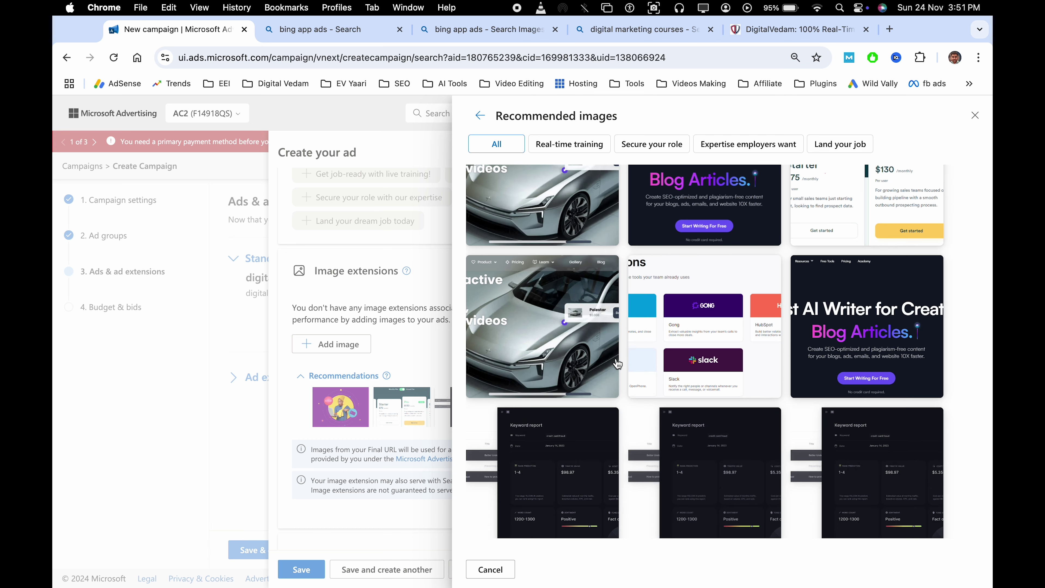
{"action": "scroll", "coordinate": [618, 365], "scroll_direction": "down", "scroll_amount": 3}
{"action": "left_click", "coordinate": [837, 296]}
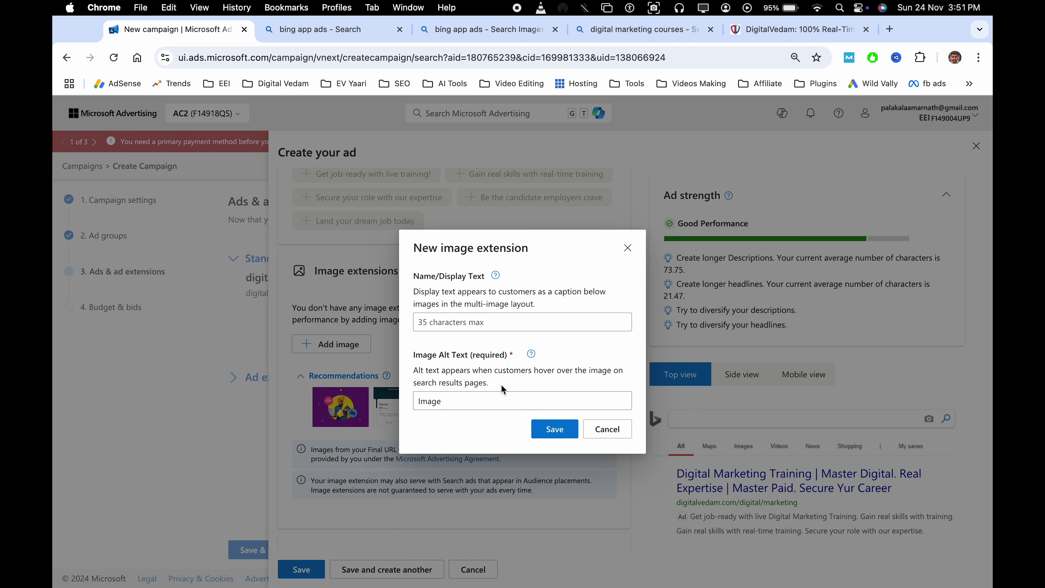
{"action": "left_click", "coordinate": [468, 326]}
{"action": "type", "text": "img"}
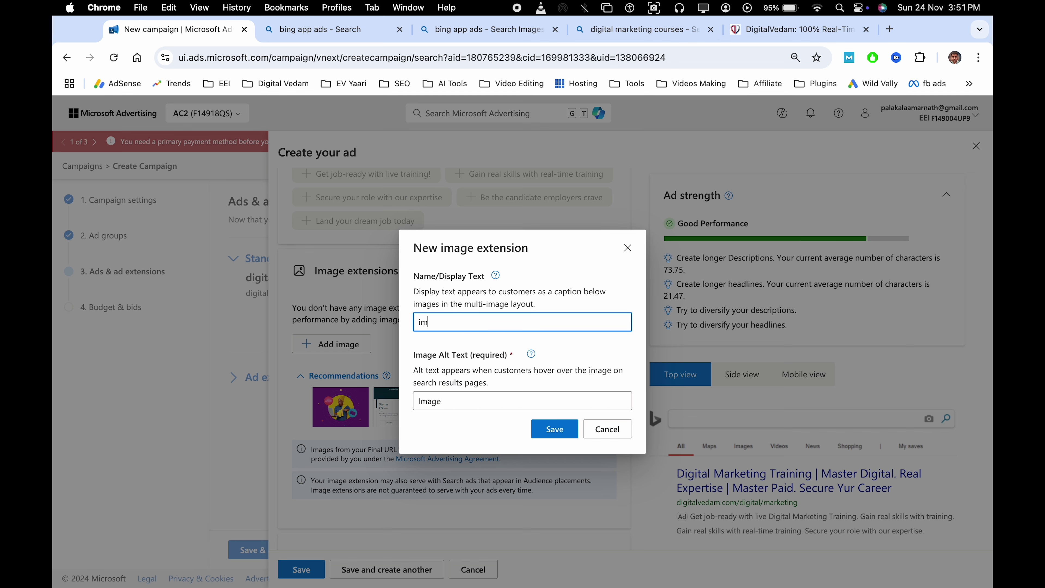
{"action": "left_click", "coordinate": [555, 430]}
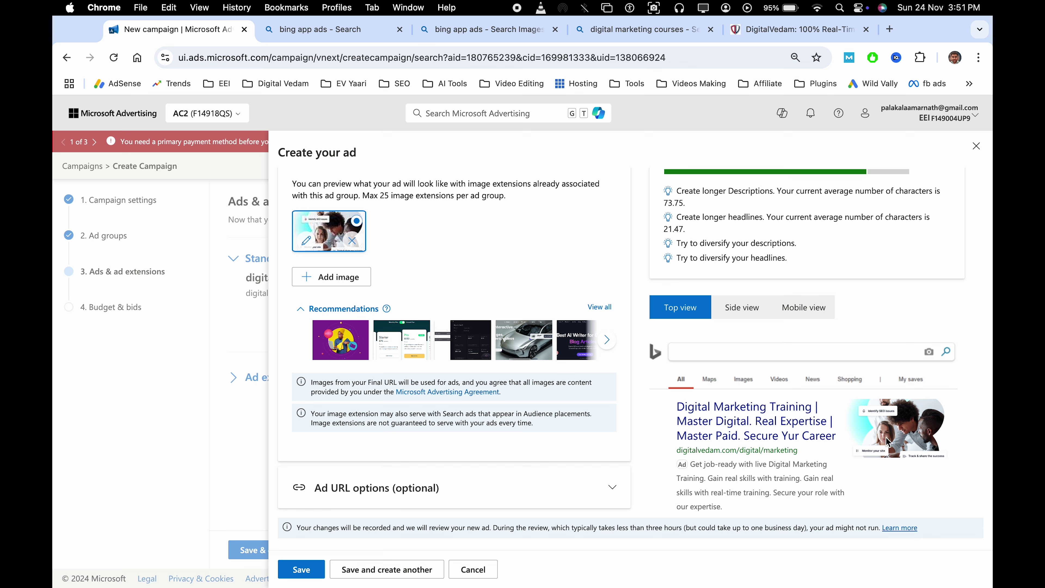
Expand the optional ad URL settings, leave the tracking template and other fields blank, and save the responsive search ad
{"action": "left_click", "coordinate": [424, 488]}
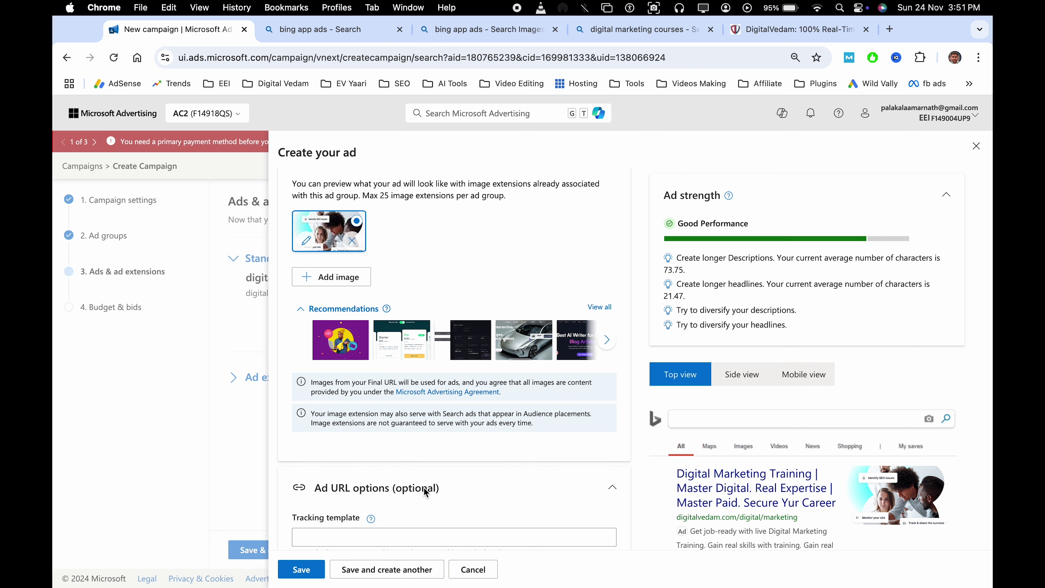
{"action": "scroll", "coordinate": [423, 487], "scroll_direction": "down", "scroll_amount": 5}
{"action": "left_click", "coordinate": [369, 304]}
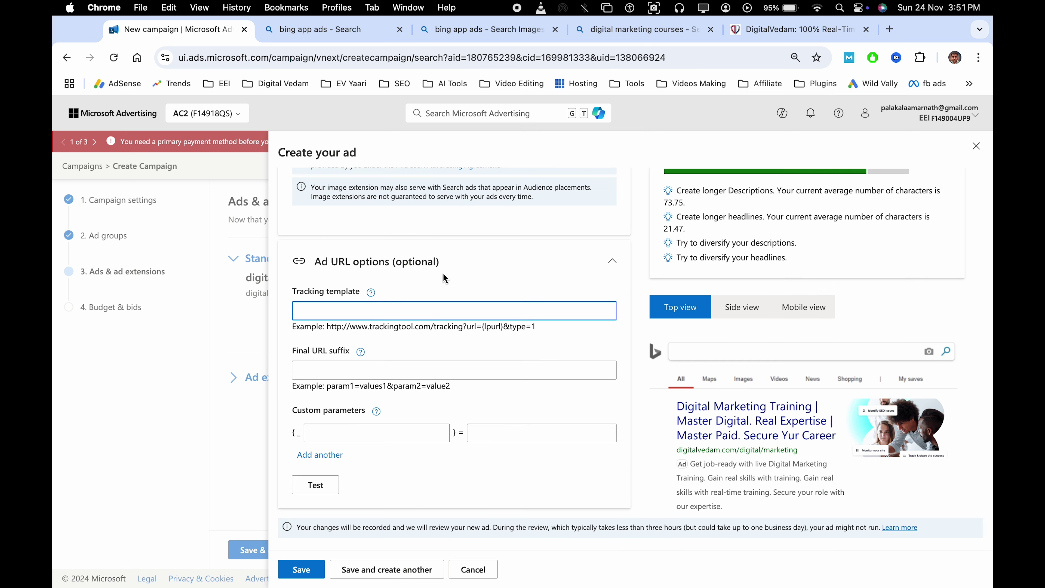
{"action": "left_click", "coordinate": [494, 338]}
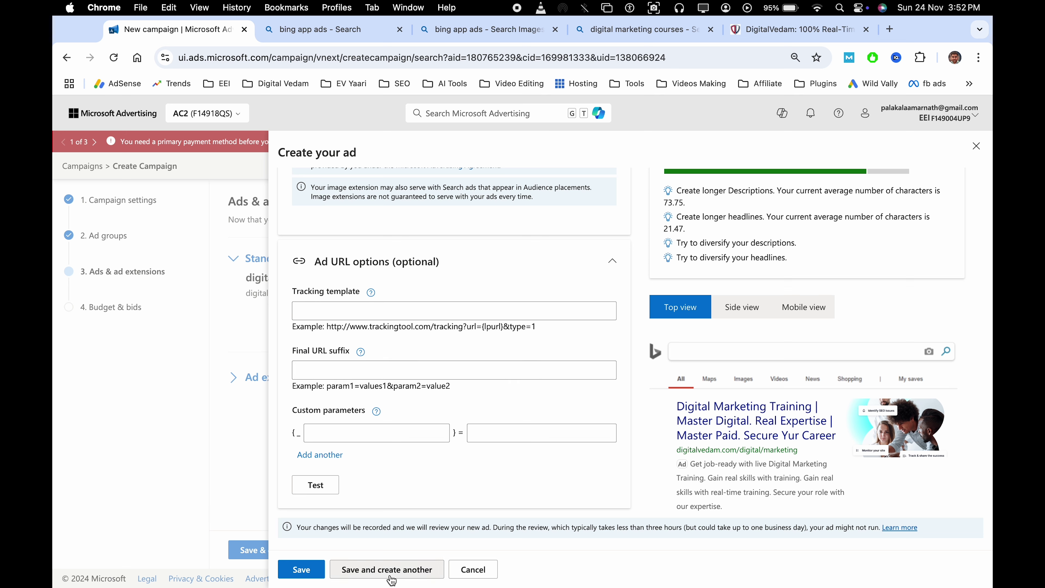
{"action": "left_click", "coordinate": [305, 578]}
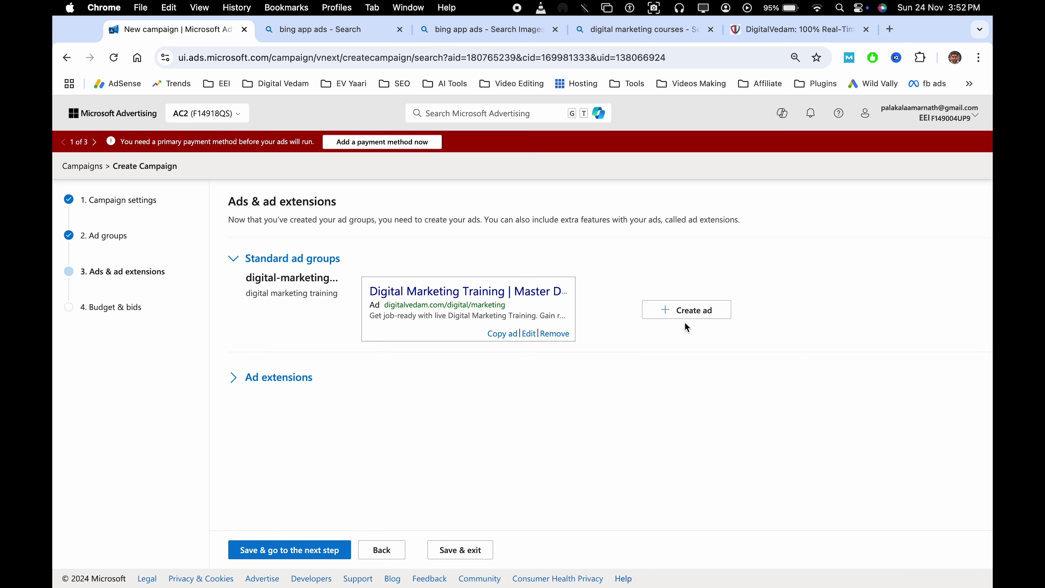
Look over the form for creating another responsive search ad, and close it without saving
{"action": "left_click", "coordinate": [691, 311]}
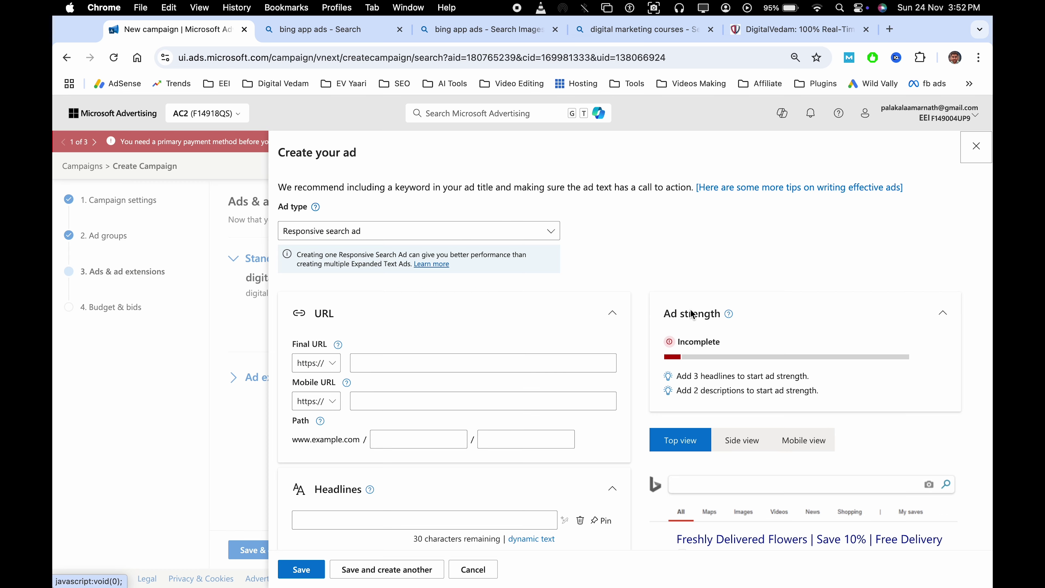
{"action": "scroll", "coordinate": [460, 321], "scroll_direction": "down", "scroll_amount": 8}
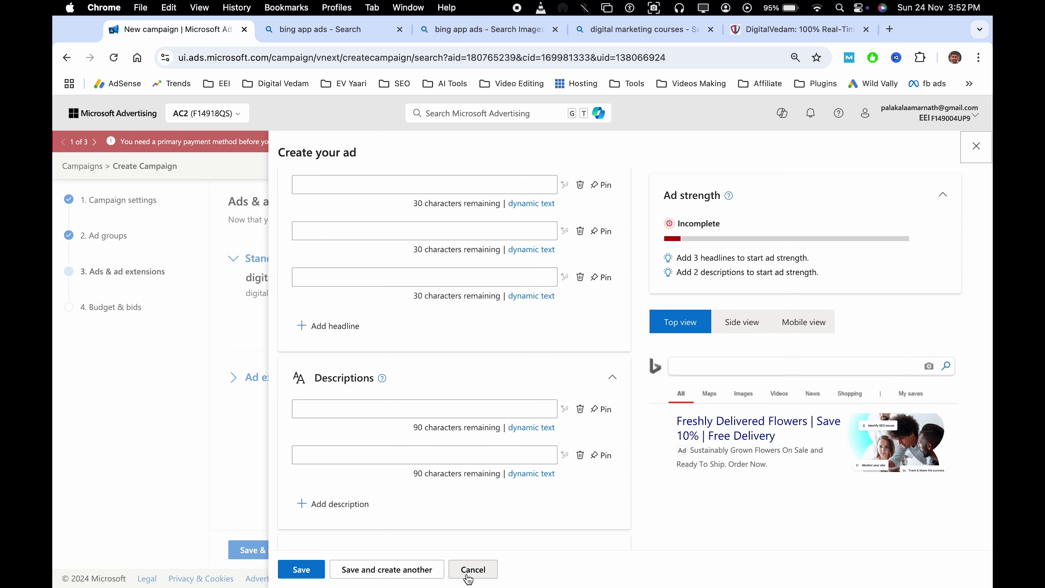
{"action": "left_click", "coordinate": [470, 576]}
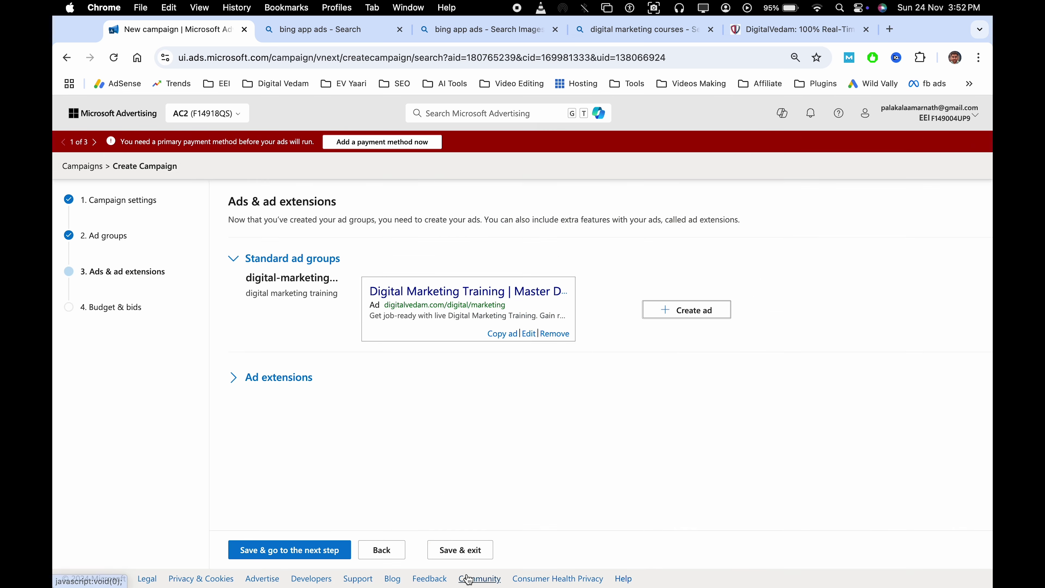
Expand the Ad extensions section and review the purpose of the Sitelink Extensions
{"action": "left_click", "coordinate": [291, 379]}
{"action": "scroll", "coordinate": [292, 380], "scroll_direction": "down", "scroll_amount": 8}
{"action": "scroll", "coordinate": [381, 292], "scroll_direction": "up", "scroll_amount": 3}
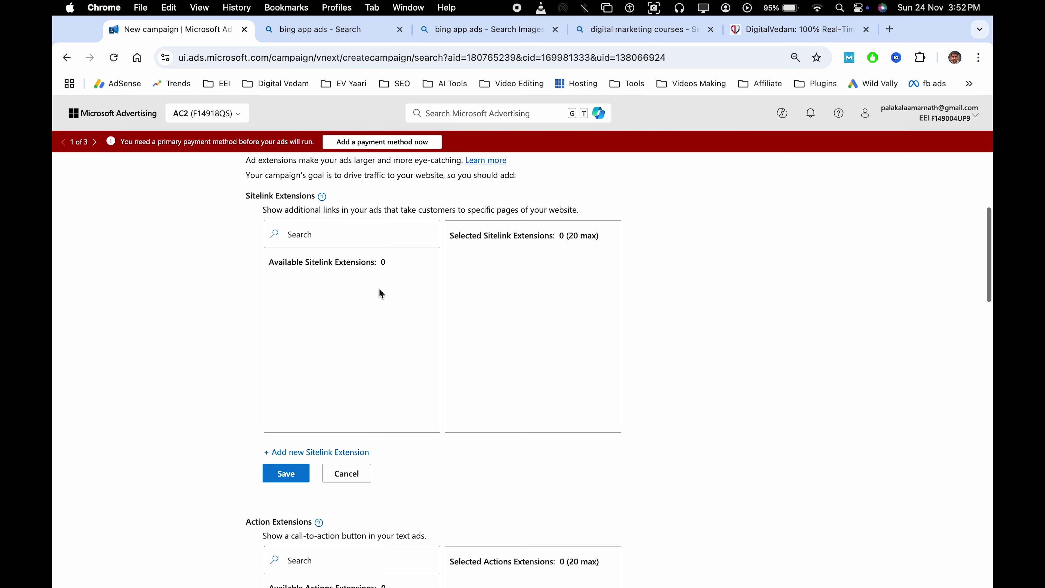
{"action": "scroll", "coordinate": [380, 293], "scroll_direction": "up", "scroll_amount": 3}
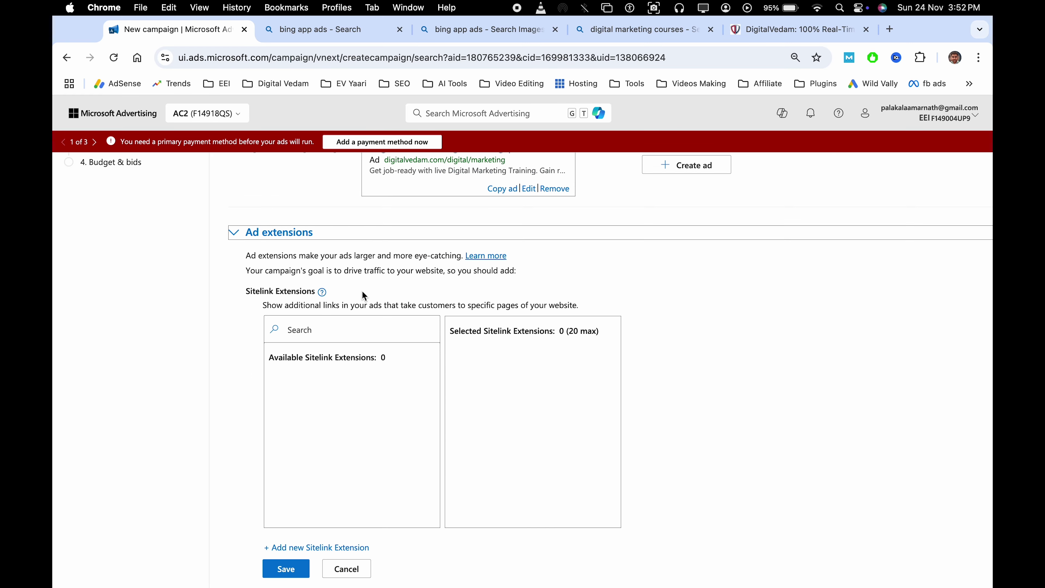
{"action": "triple_click", "coordinate": [449, 306]}
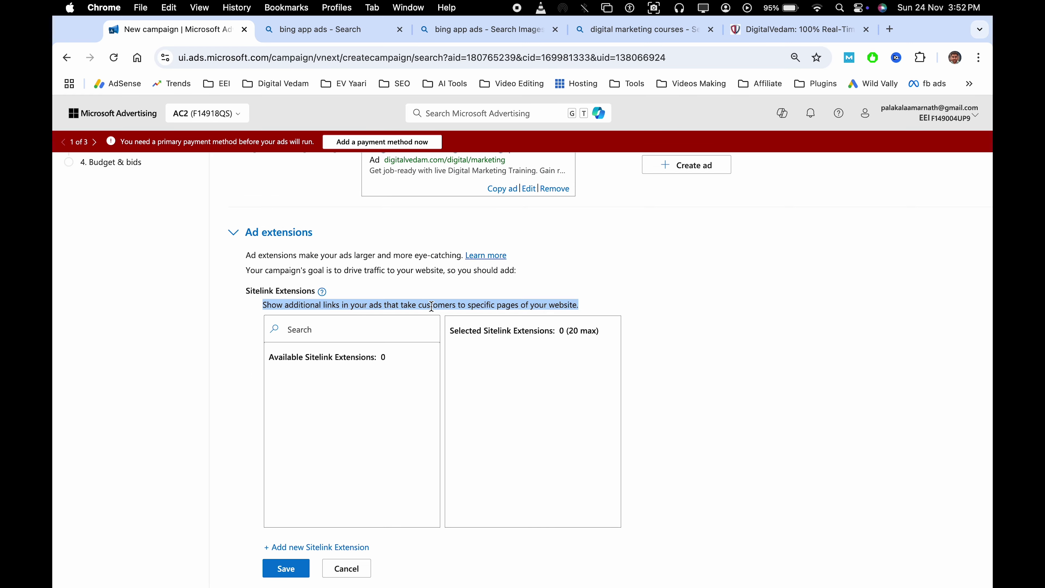
{"action": "left_click", "coordinate": [449, 307]}
{"action": "scroll", "coordinate": [694, 318], "scroll_direction": "down", "scroll_amount": 1}
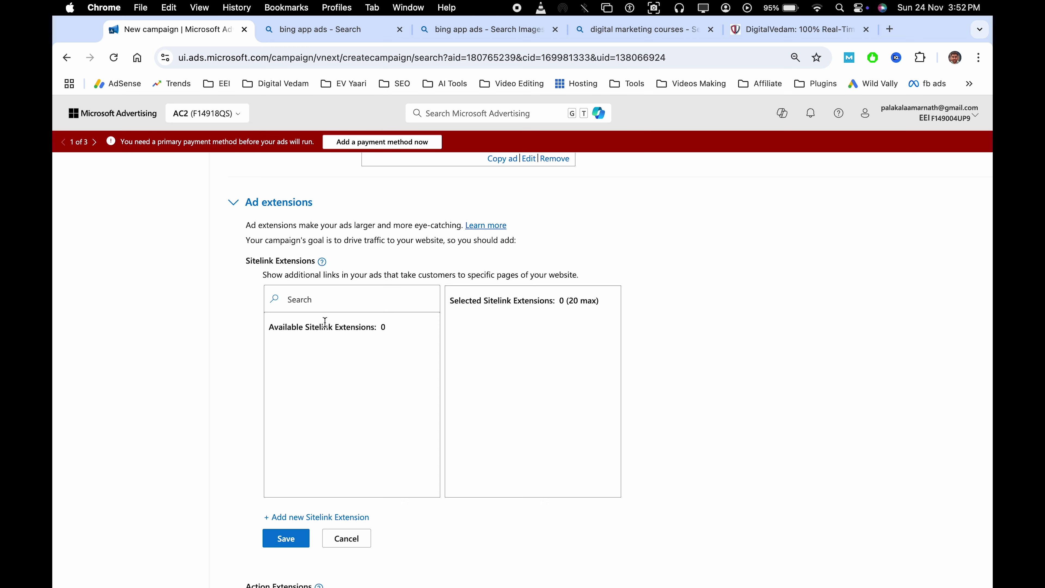
Switch to the Bing results for digital marketing courses and examine the sitelinks beneath the upGrad ad
{"action": "left_click", "coordinate": [629, 29]}
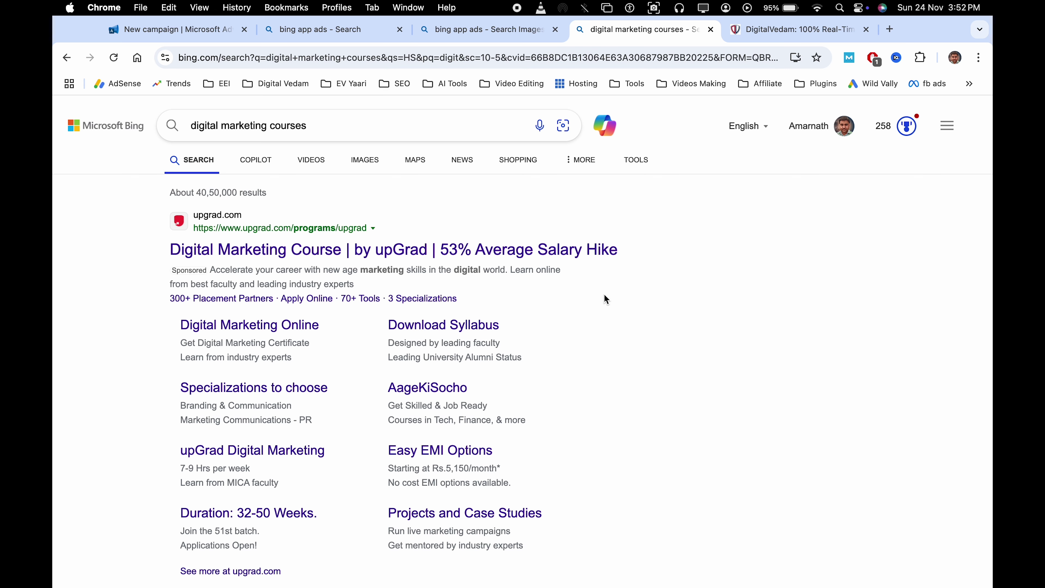
{"action": "scroll", "coordinate": [485, 297], "scroll_direction": "down", "scroll_amount": 3}
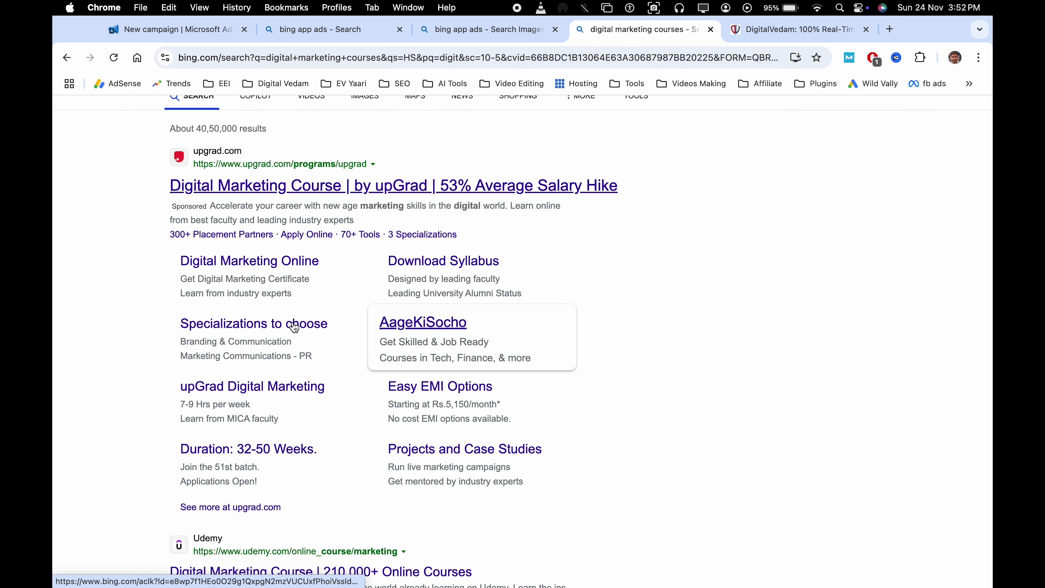
{"action": "scroll", "coordinate": [484, 301], "scroll_direction": "down", "scroll_amount": 10}
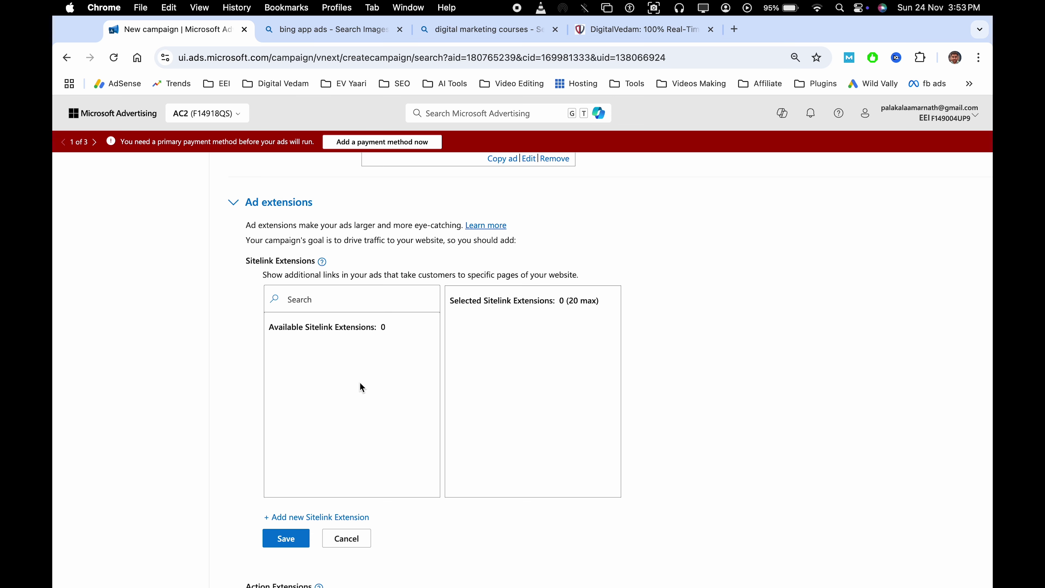
Review the link text, description and URL fields of a new sitelink extension, and cancel it
{"action": "scroll", "coordinate": [312, 495], "scroll_direction": "down", "scroll_amount": 3}
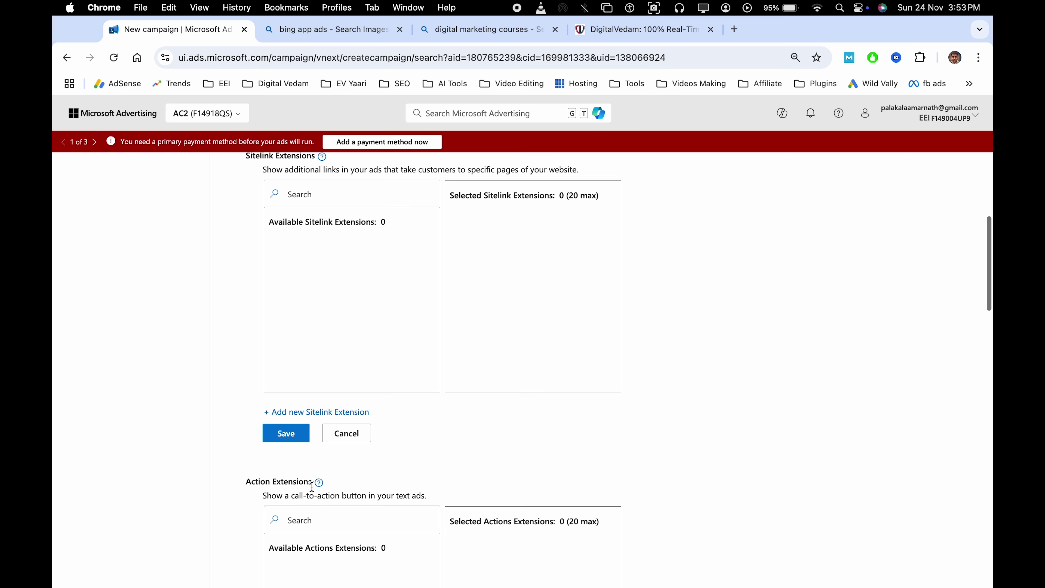
{"action": "left_click", "coordinate": [301, 413]}
{"action": "left_click", "coordinate": [675, 213]}
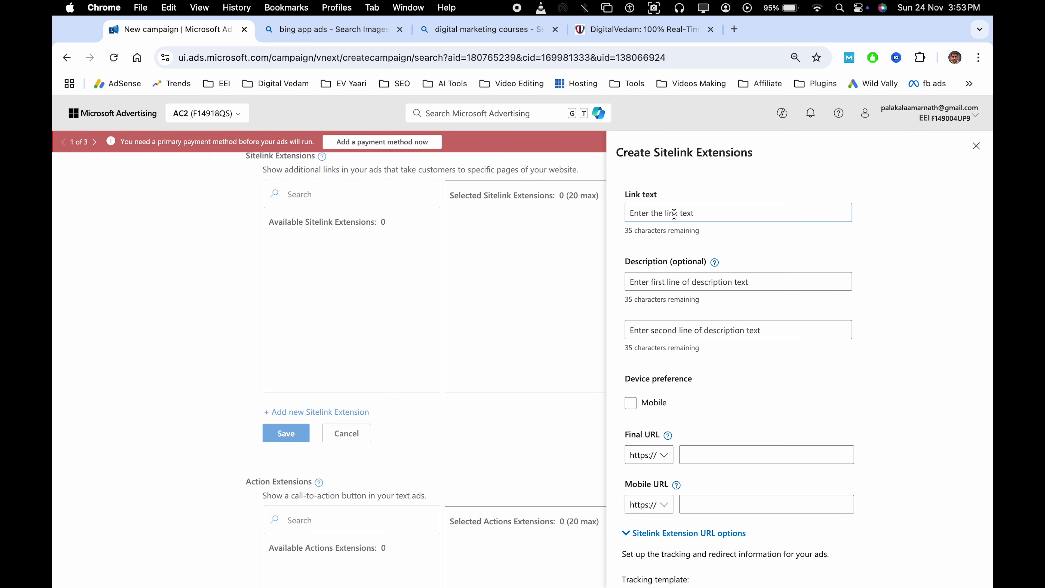
{"action": "left_click", "coordinate": [694, 282]}
{"action": "scroll", "coordinate": [733, 363], "scroll_direction": "down", "scroll_amount": 4}
{"action": "left_click", "coordinate": [709, 290]}
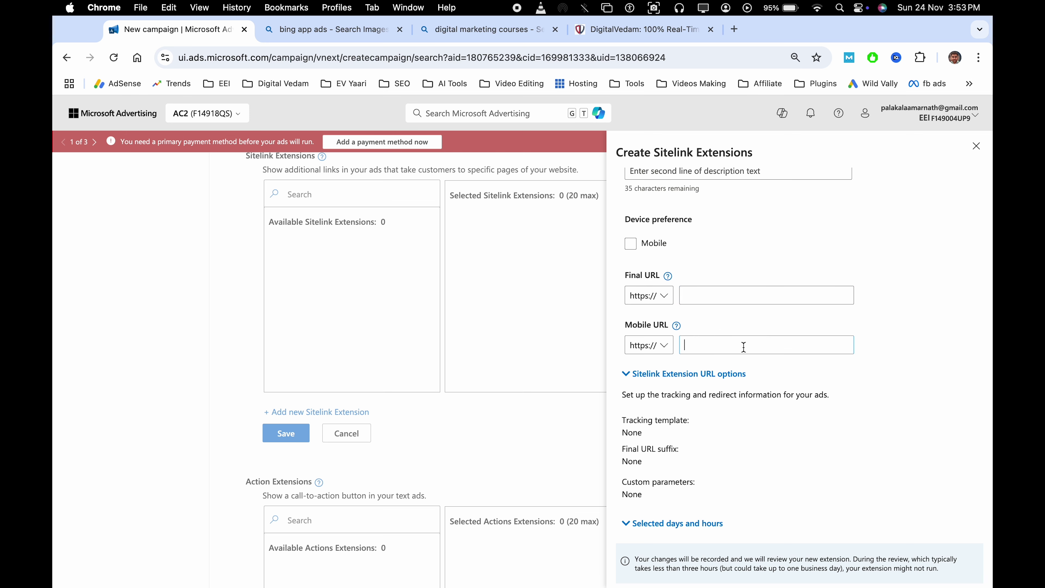
{"action": "scroll", "coordinate": [943, 382], "scroll_direction": "down", "scroll_amount": 2}
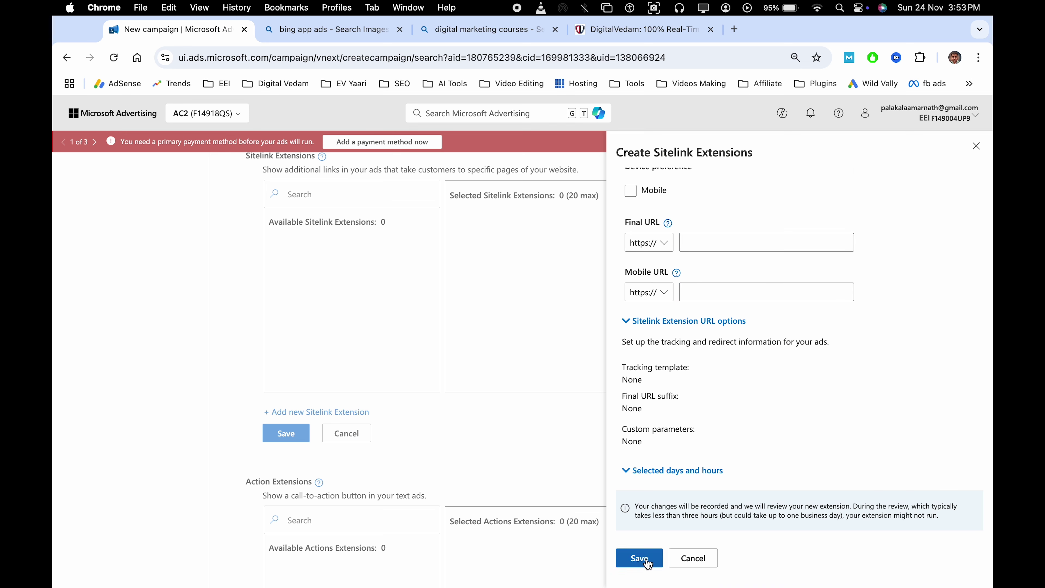
{"action": "left_click", "coordinate": [695, 559]}
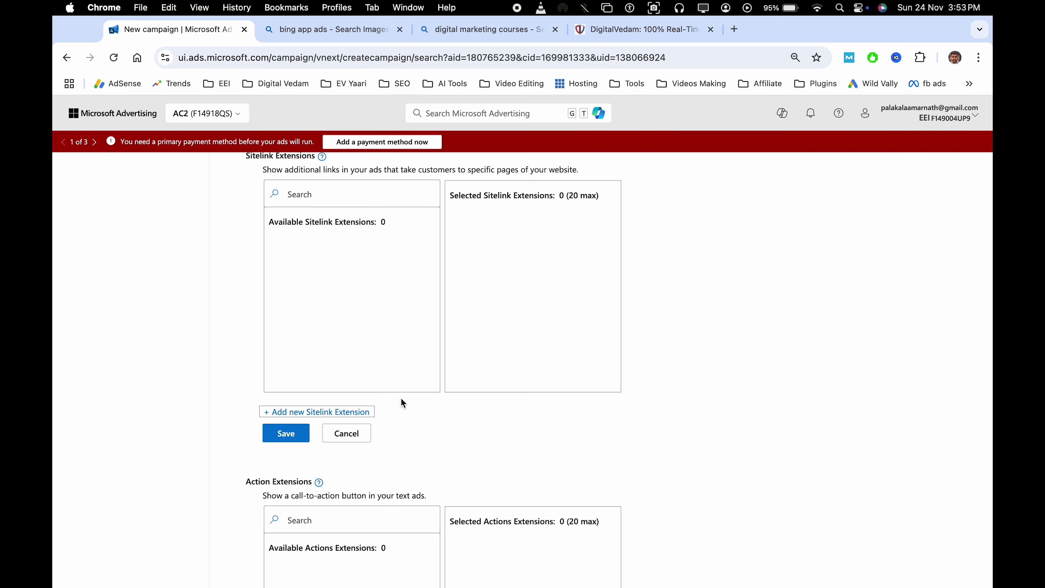
Dismiss the Sitelink Extensions selection without adding any sitelink
{"action": "scroll", "coordinate": [352, 419], "scroll_direction": "up", "scroll_amount": 1}
{"action": "scroll", "coordinate": [352, 420], "scroll_direction": "down", "scroll_amount": 1}
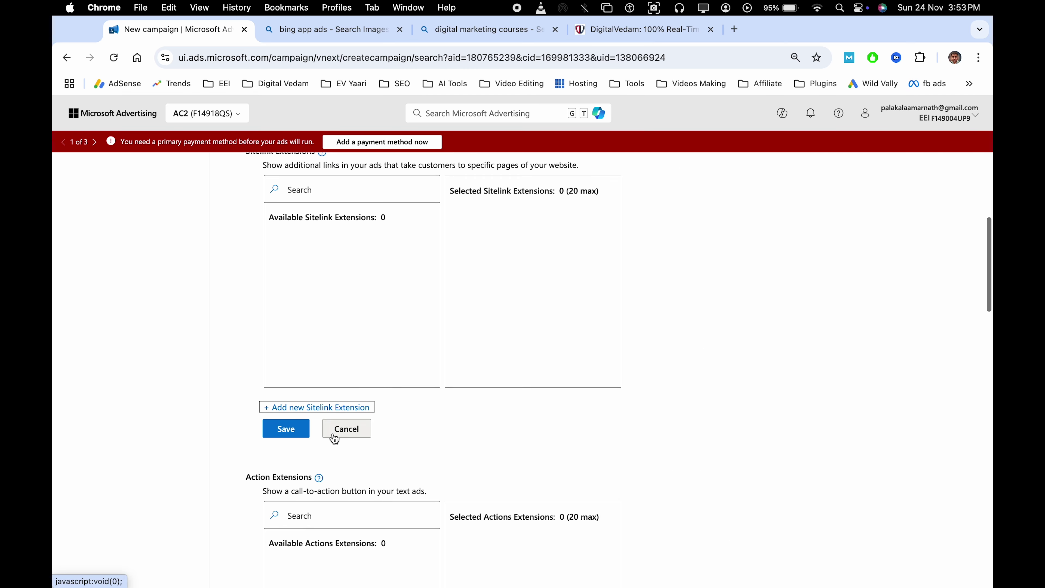
{"action": "scroll", "coordinate": [334, 438], "scroll_direction": "up", "scroll_amount": 2}
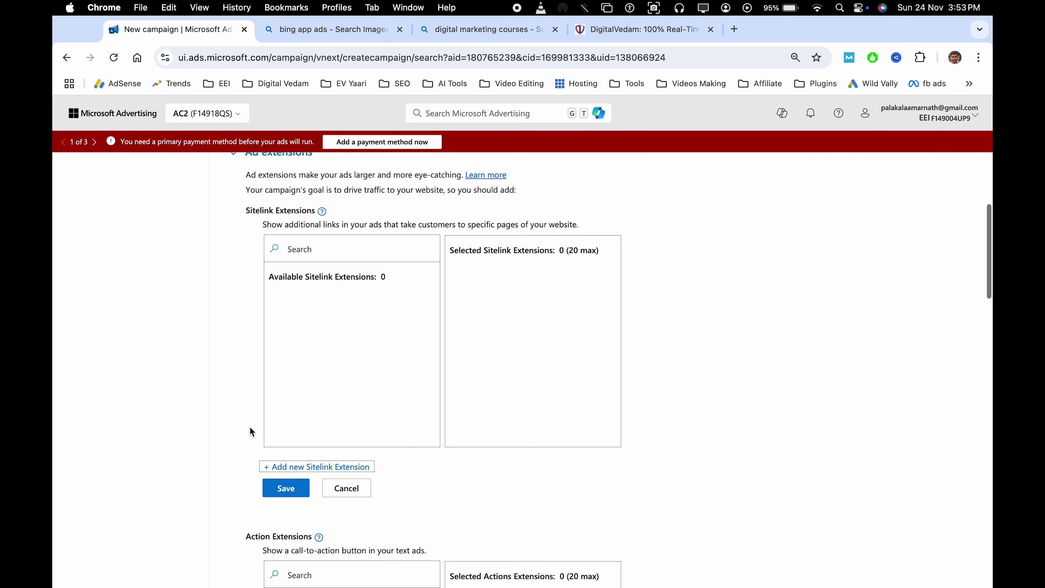
{"action": "left_click", "coordinate": [354, 492]}
{"action": "scroll", "coordinate": [356, 389], "scroll_direction": "up", "scroll_amount": 1}
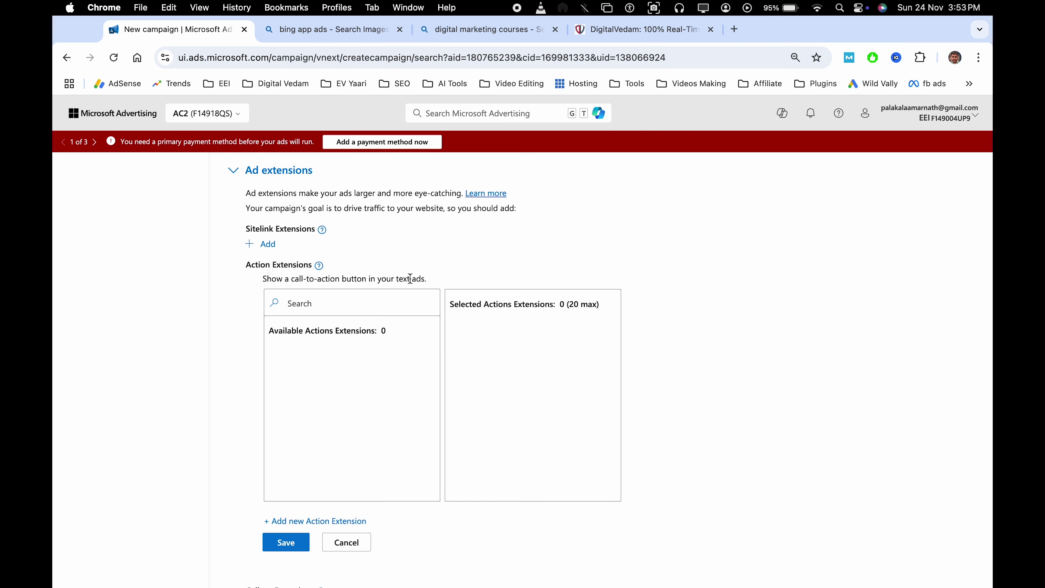
Start a new action extension and check its language options, leaving English selected
{"action": "scroll", "coordinate": [349, 417], "scroll_direction": "down", "scroll_amount": 3}
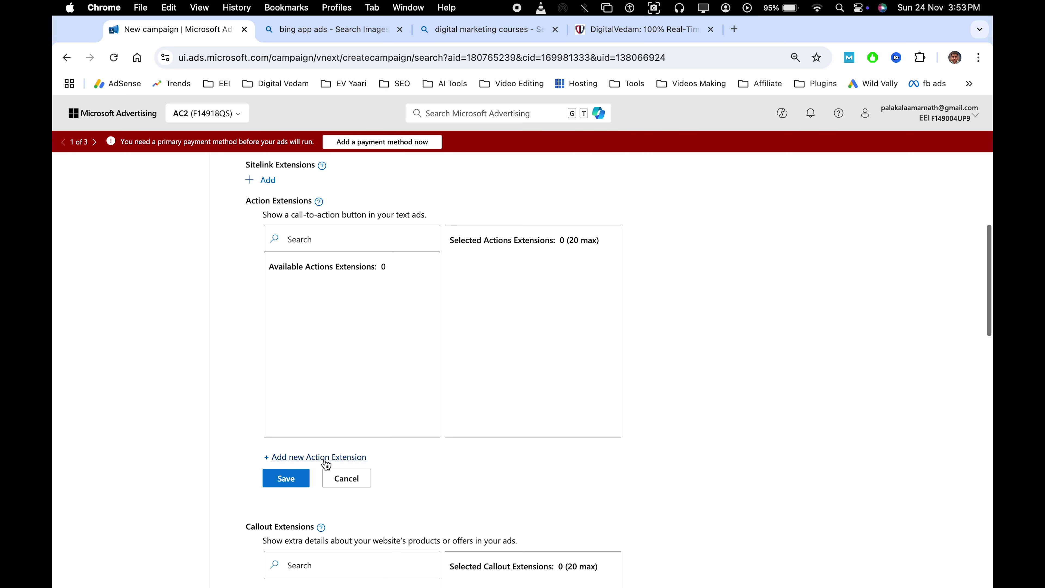
{"action": "left_click", "coordinate": [323, 458]}
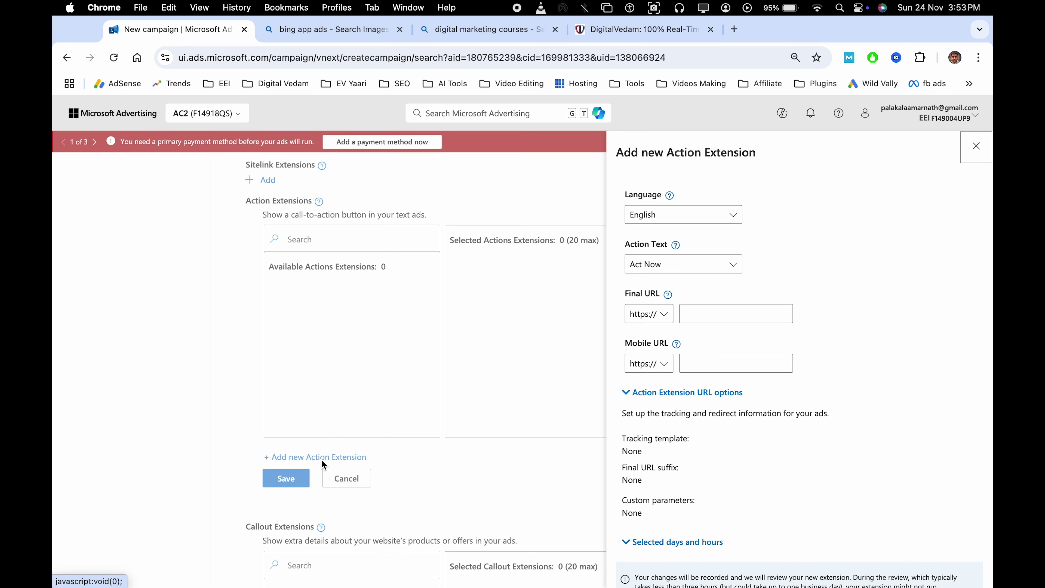
{"action": "left_click", "coordinate": [676, 219]}
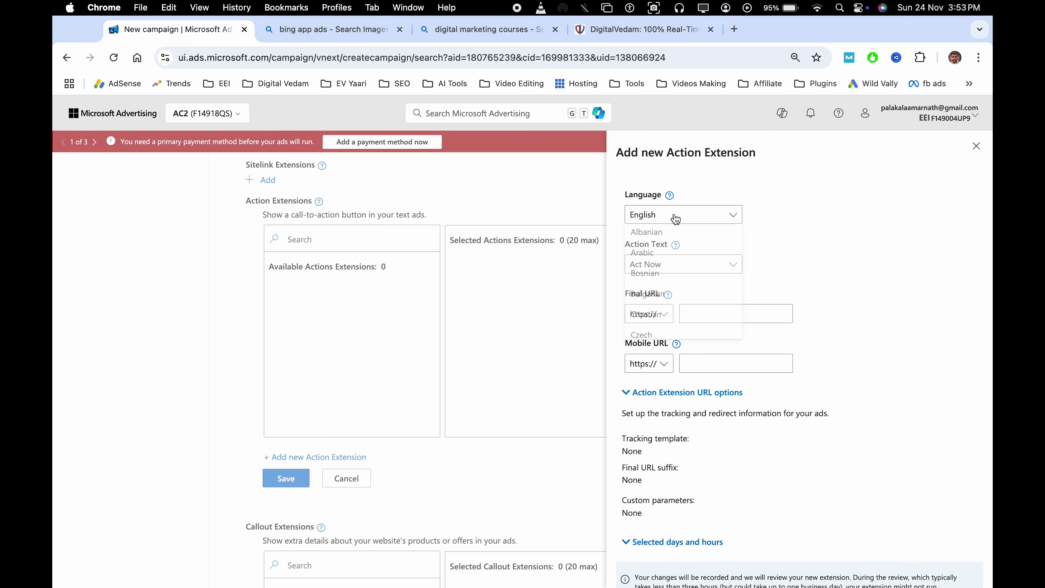
{"action": "left_click", "coordinate": [791, 244]}
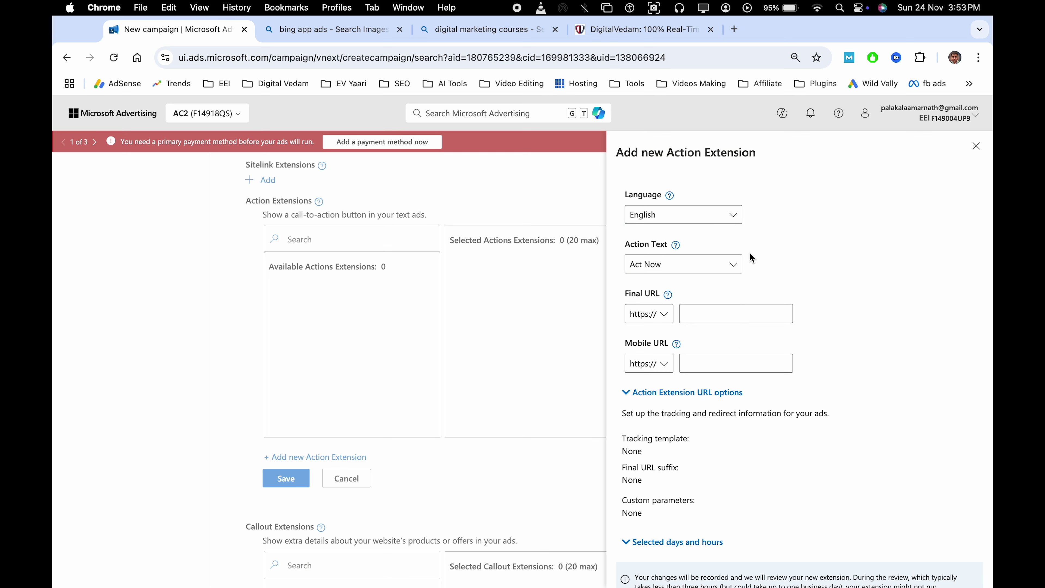
Browse the available action texts and choose View Demo for the new action extension
{"action": "left_click", "coordinate": [668, 266]}
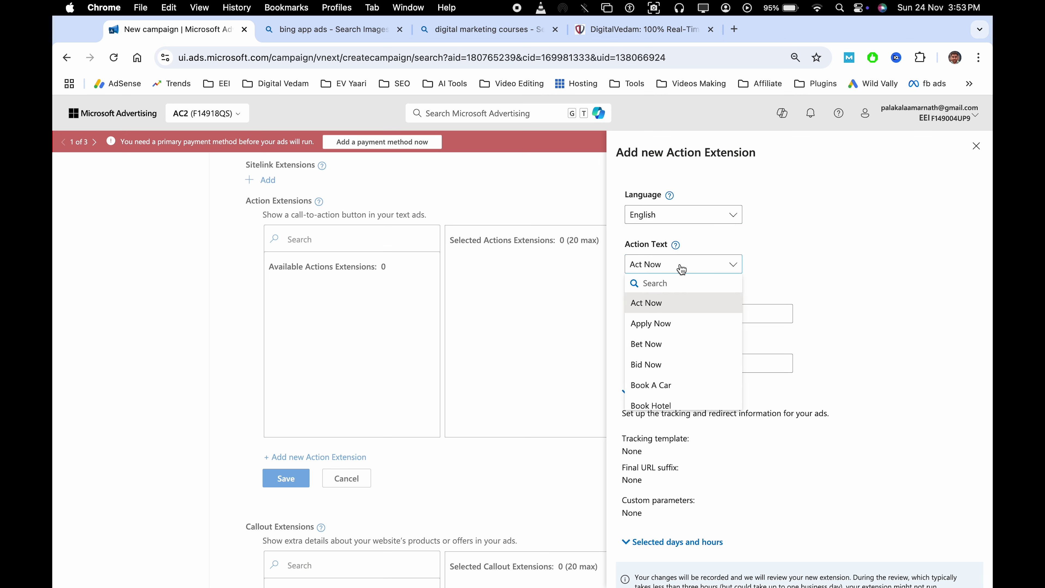
{"action": "scroll", "coordinate": [696, 350], "scroll_direction": "down", "scroll_amount": 3}
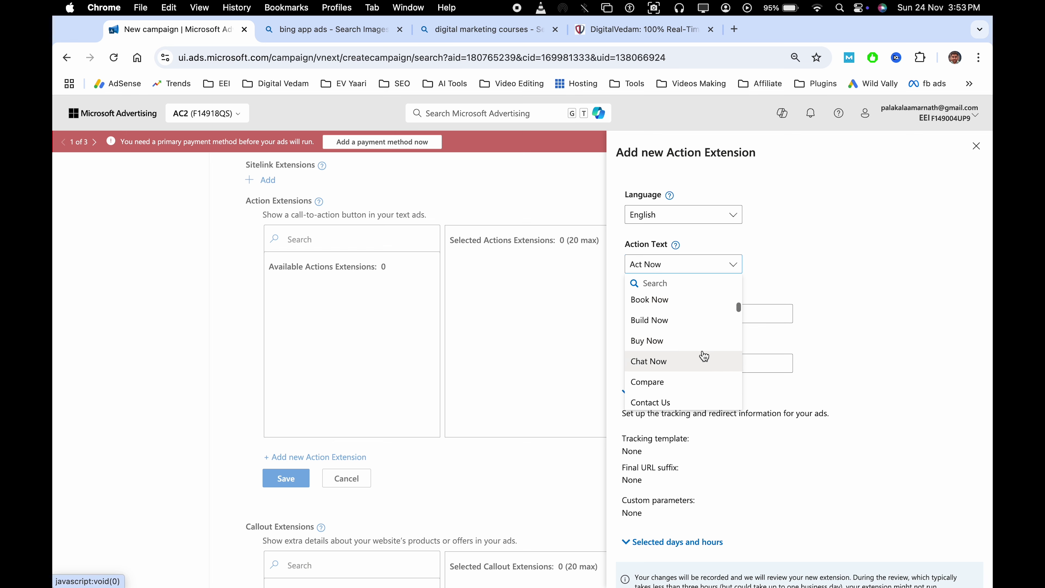
{"action": "scroll", "coordinate": [700, 362], "scroll_direction": "down", "scroll_amount": 10}
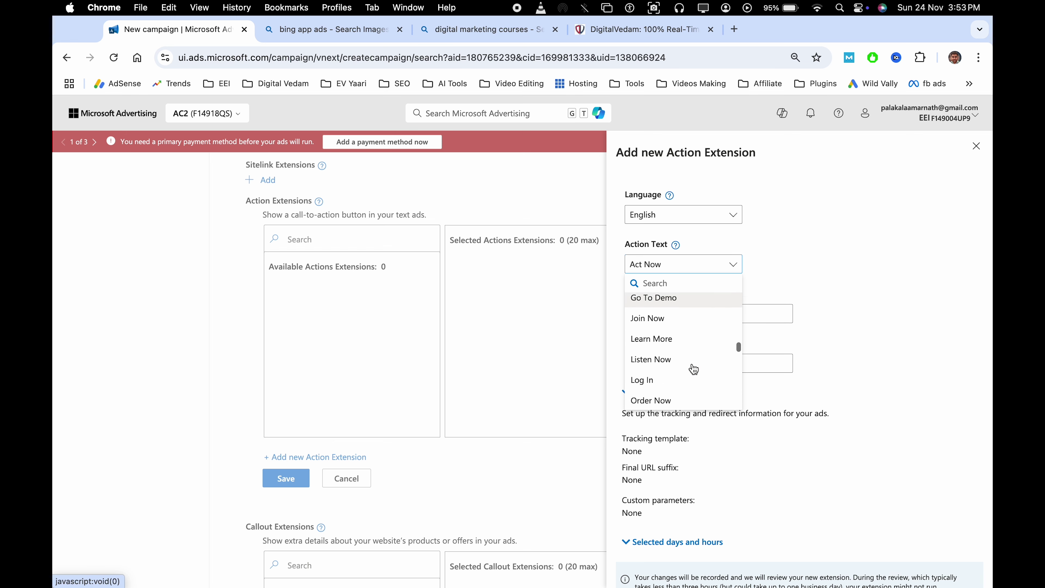
{"action": "scroll", "coordinate": [694, 369], "scroll_direction": "down", "scroll_amount": 8}
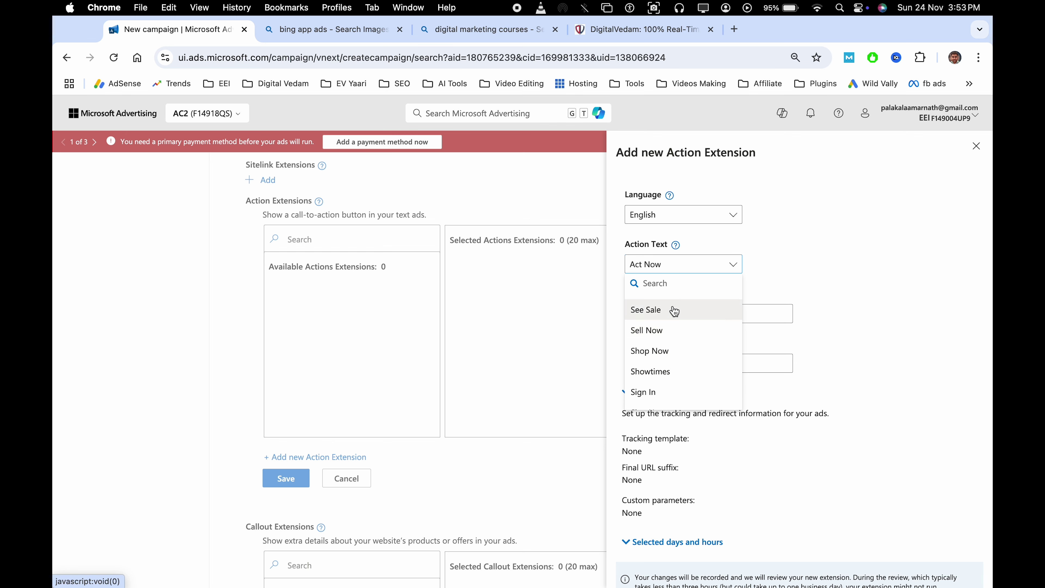
{"action": "scroll", "coordinate": [695, 363], "scroll_direction": "down", "scroll_amount": 7}
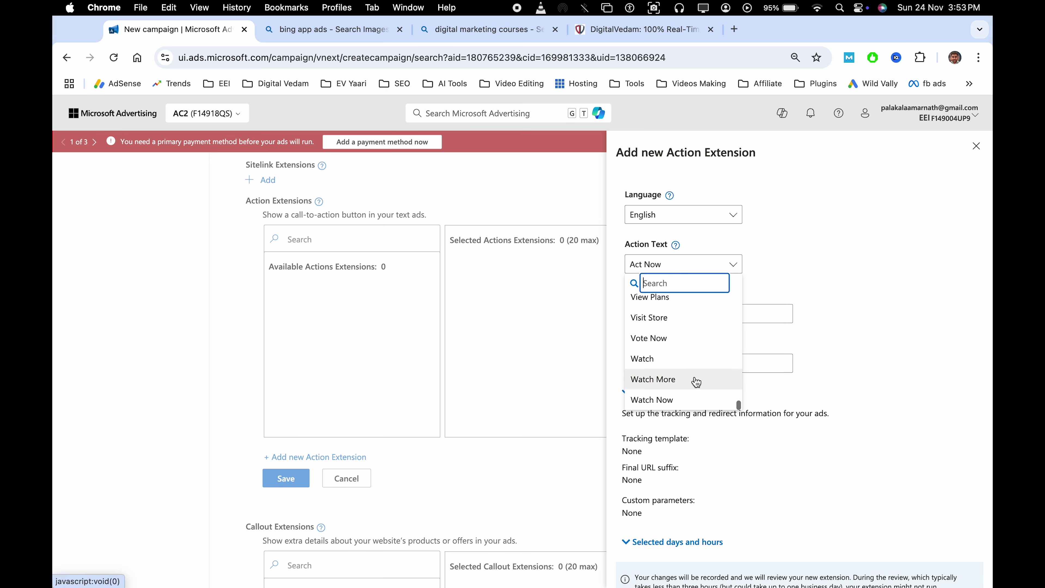
{"action": "scroll", "coordinate": [696, 379], "scroll_direction": "down", "scroll_amount": 3}
{"action": "scroll", "coordinate": [687, 257], "scroll_direction": "up", "scroll_amount": 2}
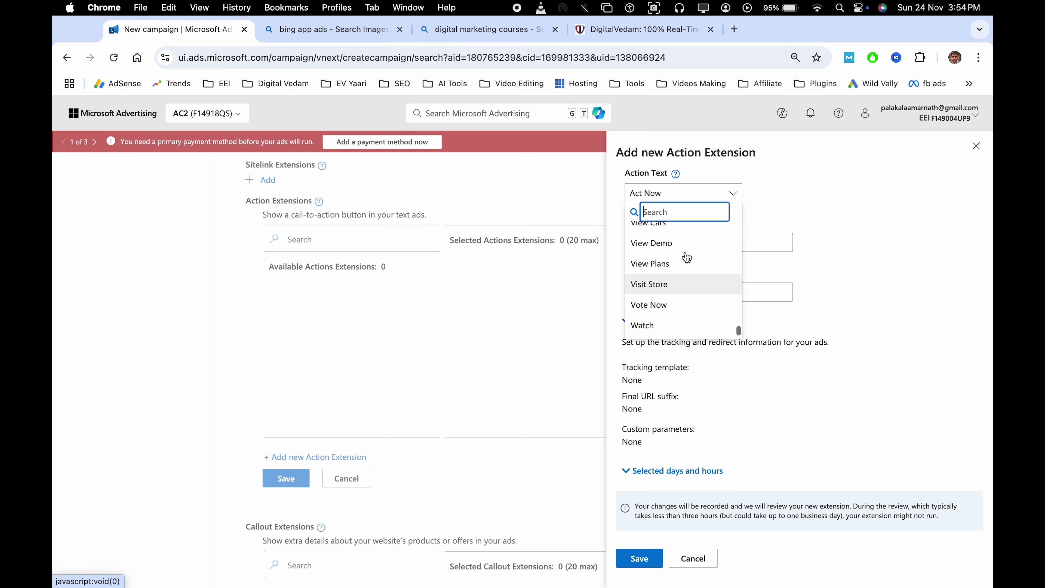
{"action": "scroll", "coordinate": [687, 260], "scroll_direction": "up", "scroll_amount": 1}
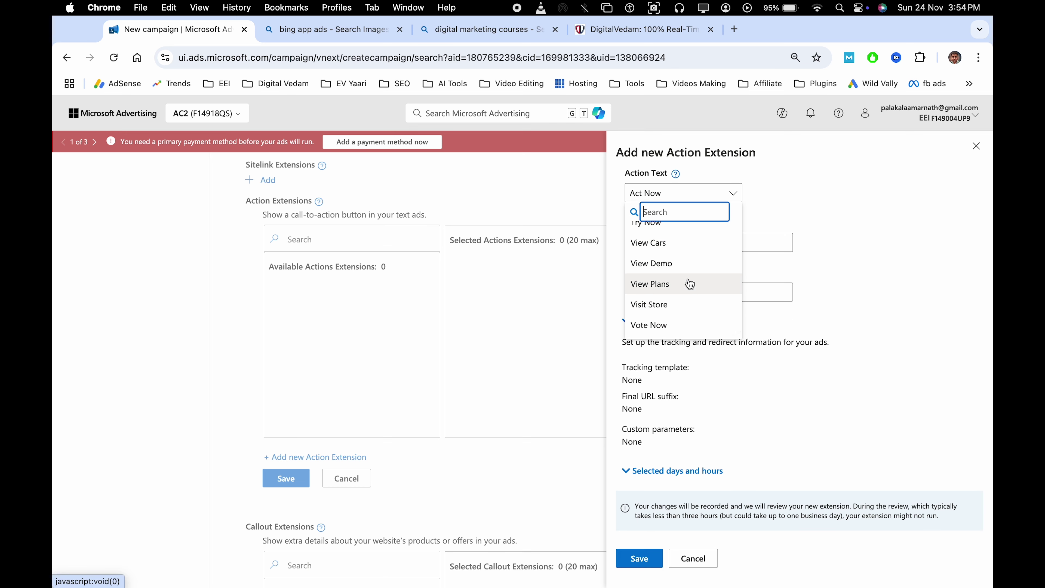
{"action": "left_click", "coordinate": [674, 264]}
{"action": "scroll", "coordinate": [704, 255], "scroll_direction": "up", "scroll_amount": 3}
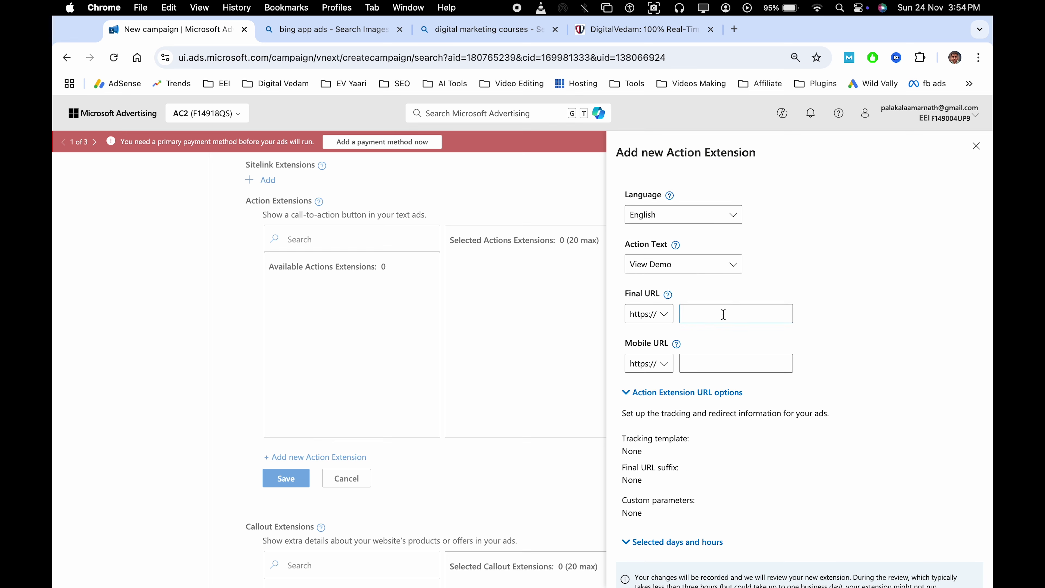
Discard the new action extension and dismiss the Action Extensions selection without adding any
{"action": "left_click", "coordinate": [738, 316]}
{"action": "scroll", "coordinate": [858, 319], "scroll_direction": "down", "scroll_amount": 2}
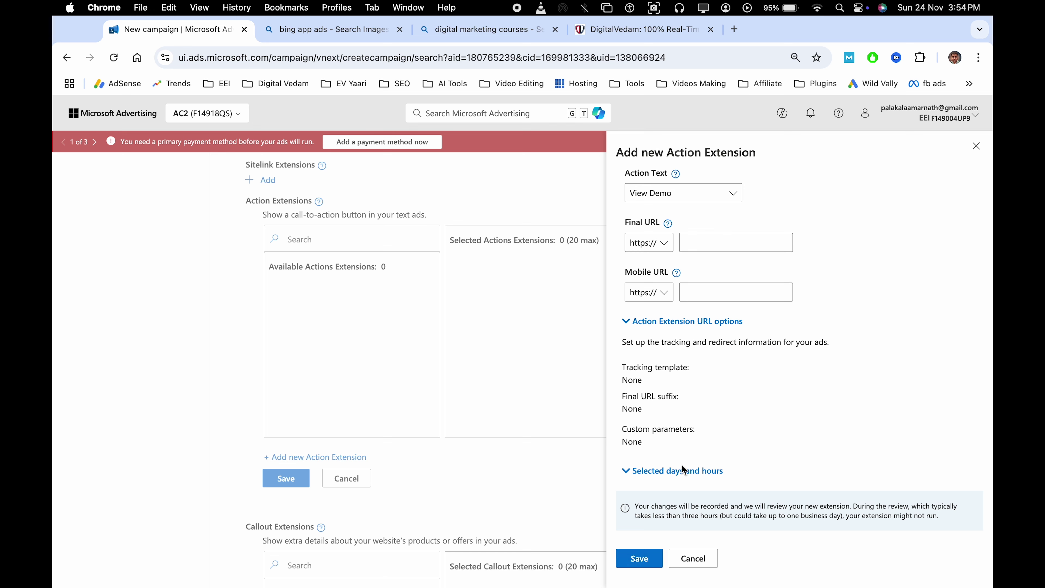
{"action": "left_click", "coordinate": [699, 557]}
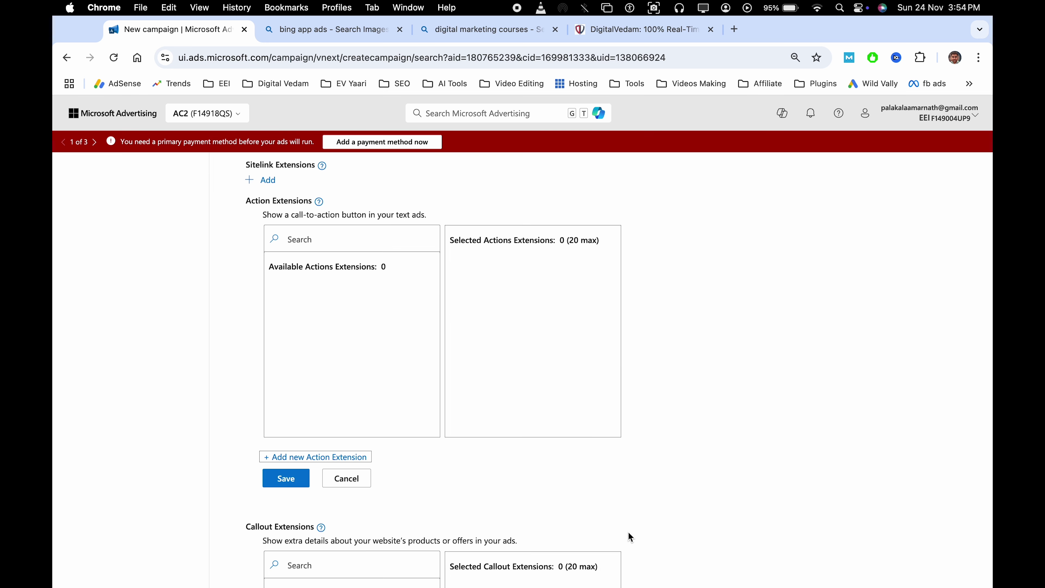
{"action": "left_click", "coordinate": [347, 478]}
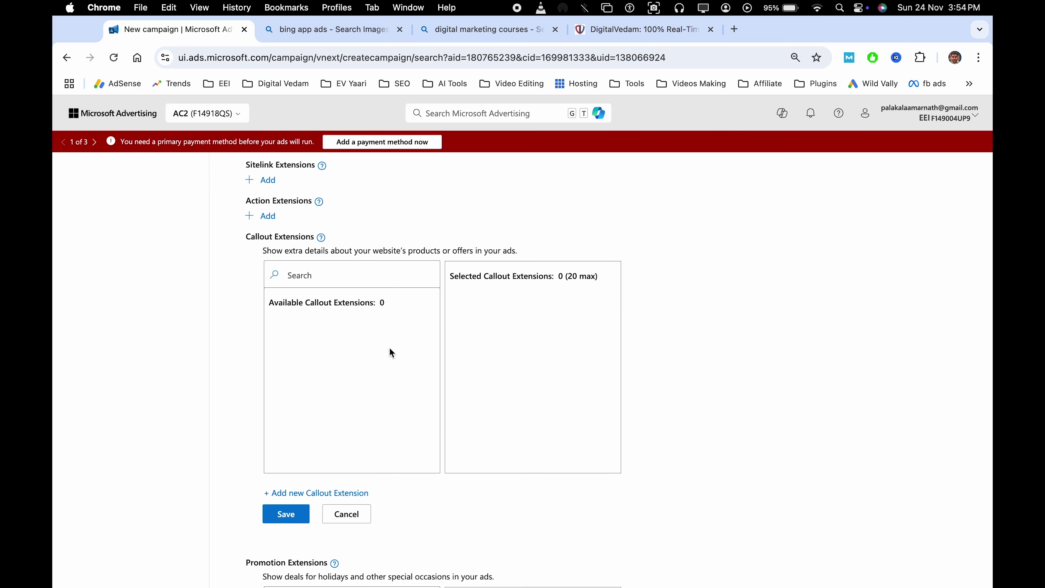
Review the purpose of Callout Extensions and examine the callouts in the upGrad ad on the Bing results page
{"action": "triple_click", "coordinate": [342, 252]}
{"action": "left_click", "coordinate": [397, 253]}
{"action": "left_click", "coordinate": [452, 29]}
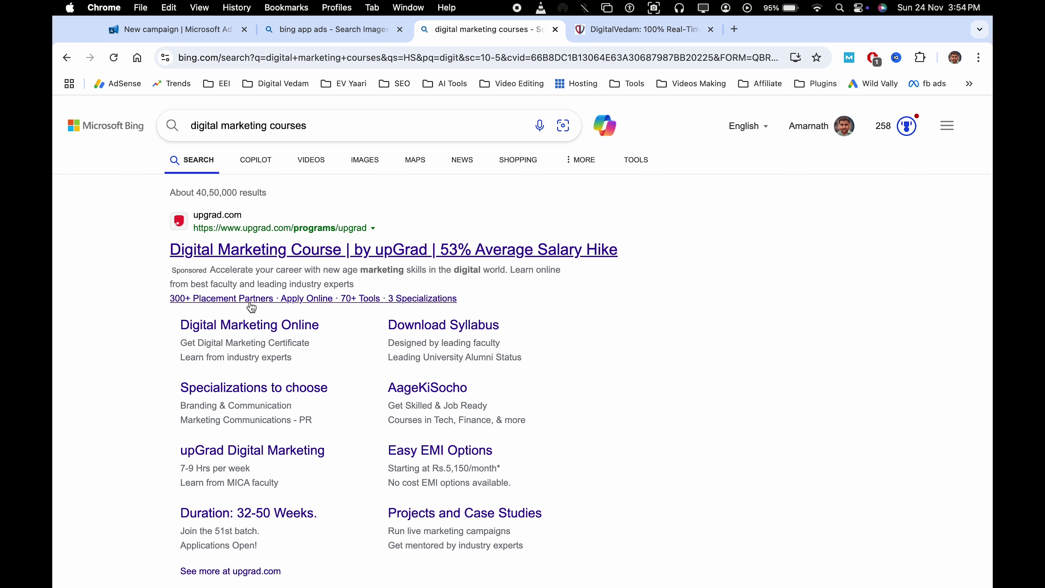
{"action": "scroll", "coordinate": [121, 360], "scroll_direction": "down", "scroll_amount": 1}
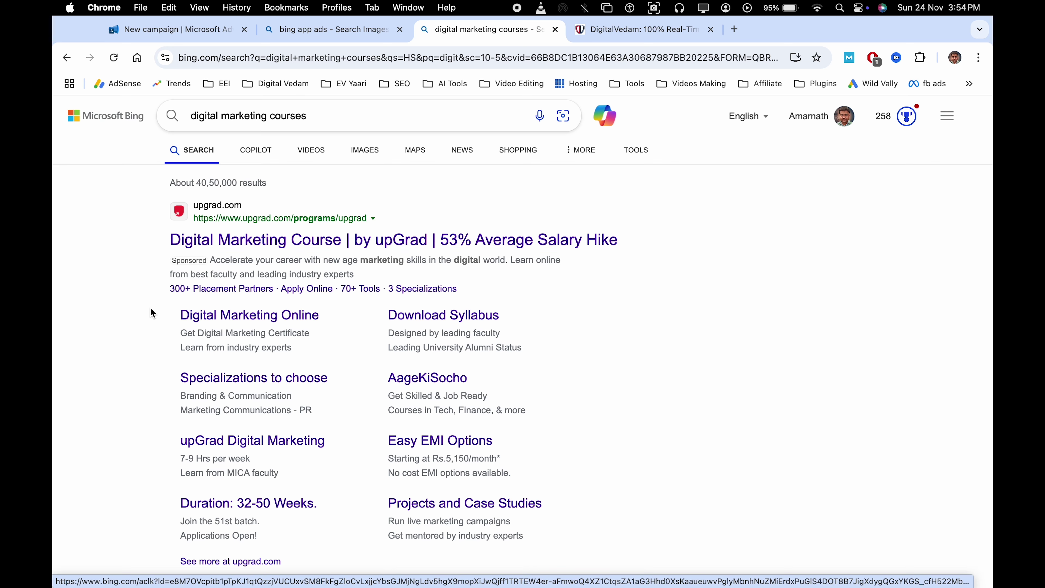
Examine the callouts and sitelinks in the Udemy, Coursera and Digital Scholar ads on the Bing results page
{"action": "scroll", "coordinate": [152, 314], "scroll_direction": "down", "scroll_amount": 10}
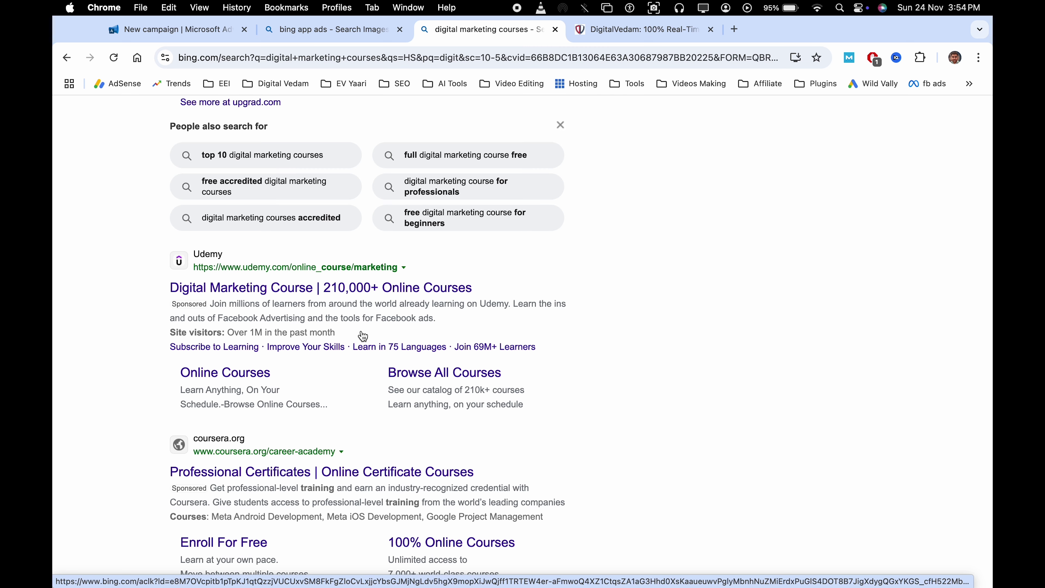
{"action": "scroll", "coordinate": [366, 336], "scroll_direction": "down", "scroll_amount": 10}
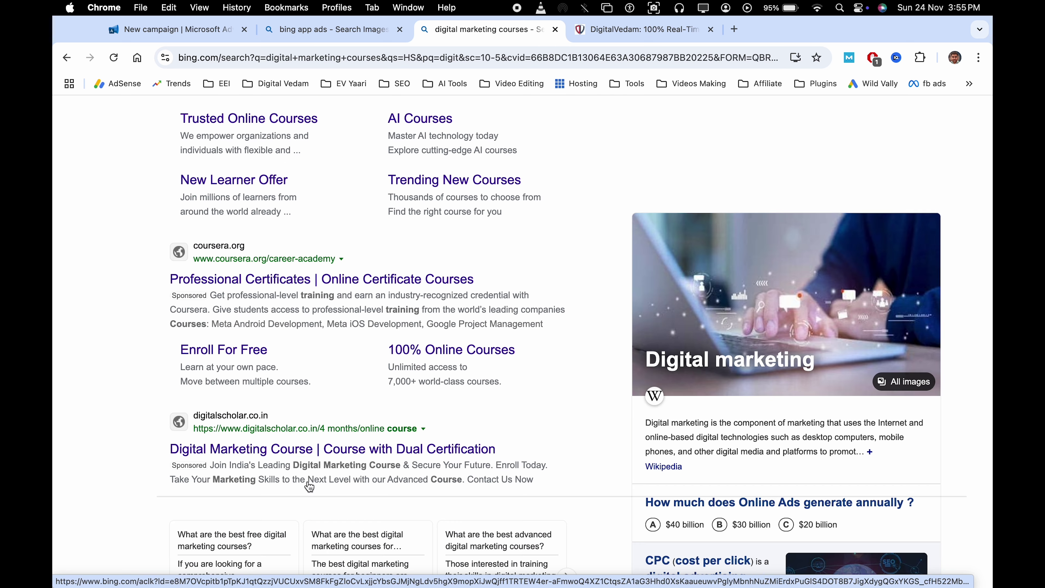
{"action": "scroll", "coordinate": [292, 425], "scroll_direction": "down", "scroll_amount": 3}
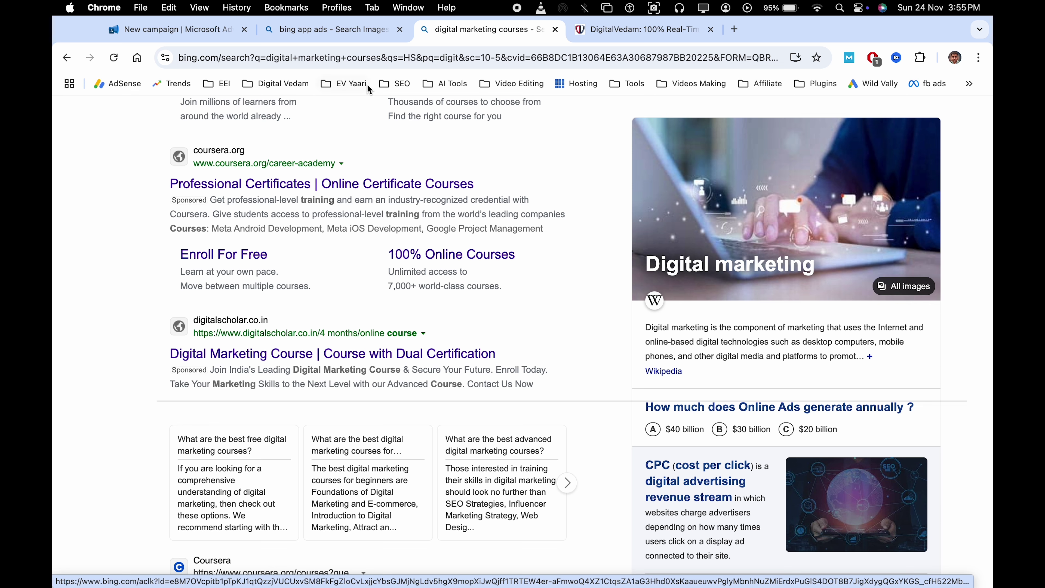
Switch back to the Microsoft Advertising campaign, start a new callout extension and review its text, date, schedule and time zone options
{"action": "left_click", "coordinate": [194, 28]}
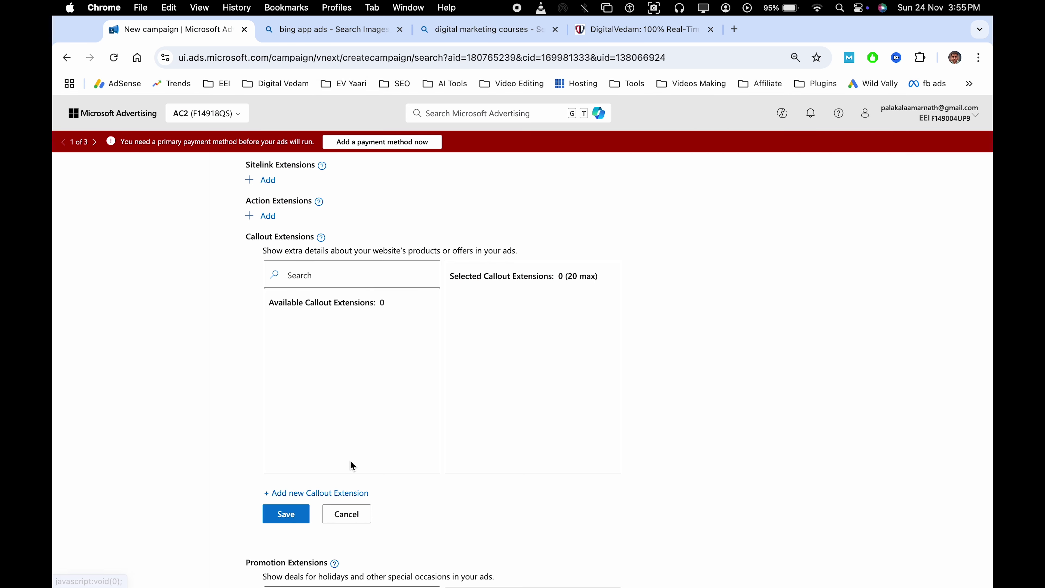
{"action": "left_click", "coordinate": [324, 493]}
{"action": "left_click", "coordinate": [683, 216]}
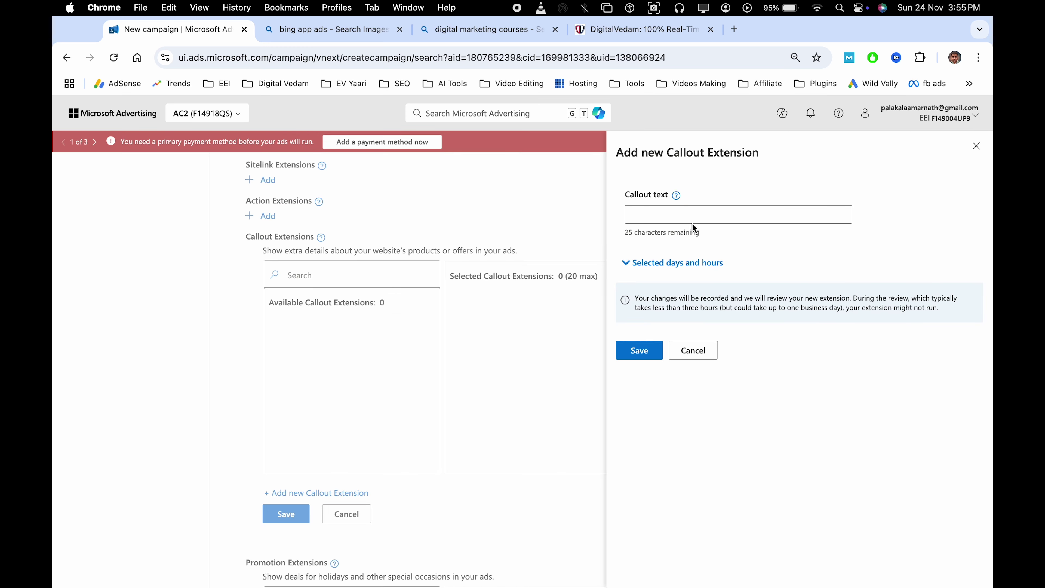
{"action": "left_click", "coordinate": [693, 264]}
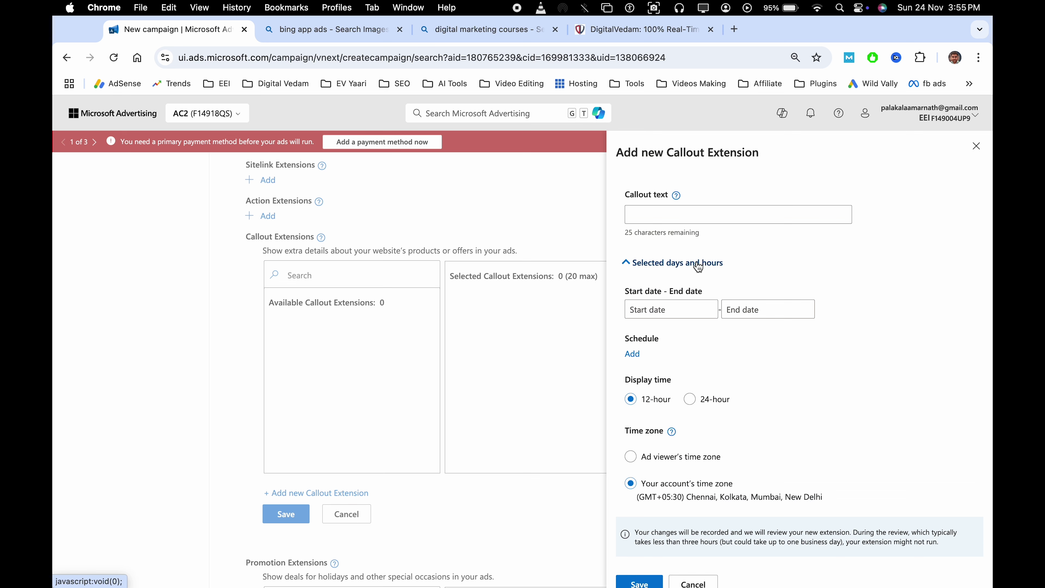
{"action": "left_click", "coordinate": [683, 310]}
{"action": "left_click", "coordinate": [763, 272]}
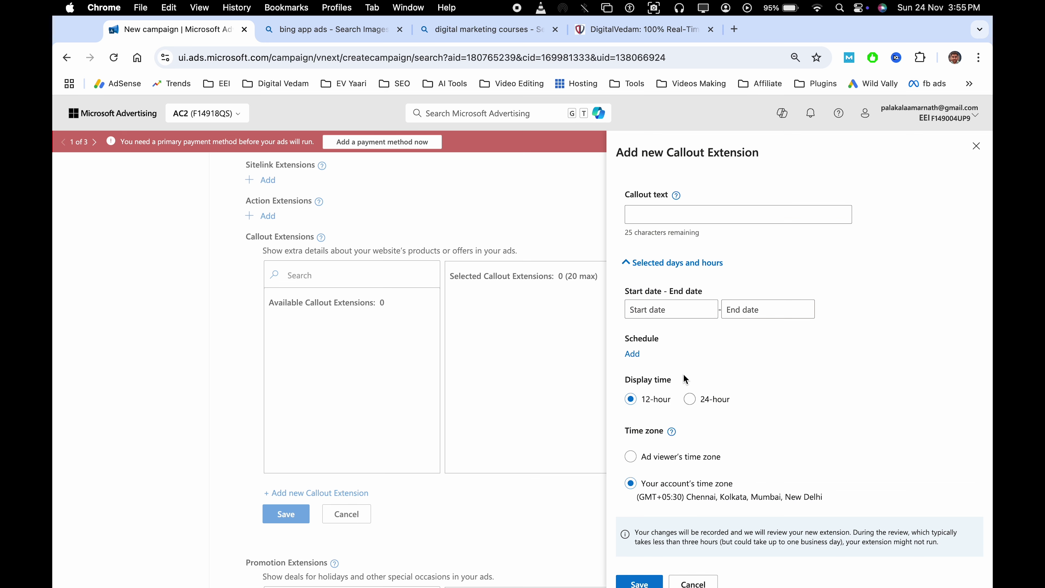
{"action": "scroll", "coordinate": [711, 372], "scroll_direction": "down", "scroll_amount": 1}
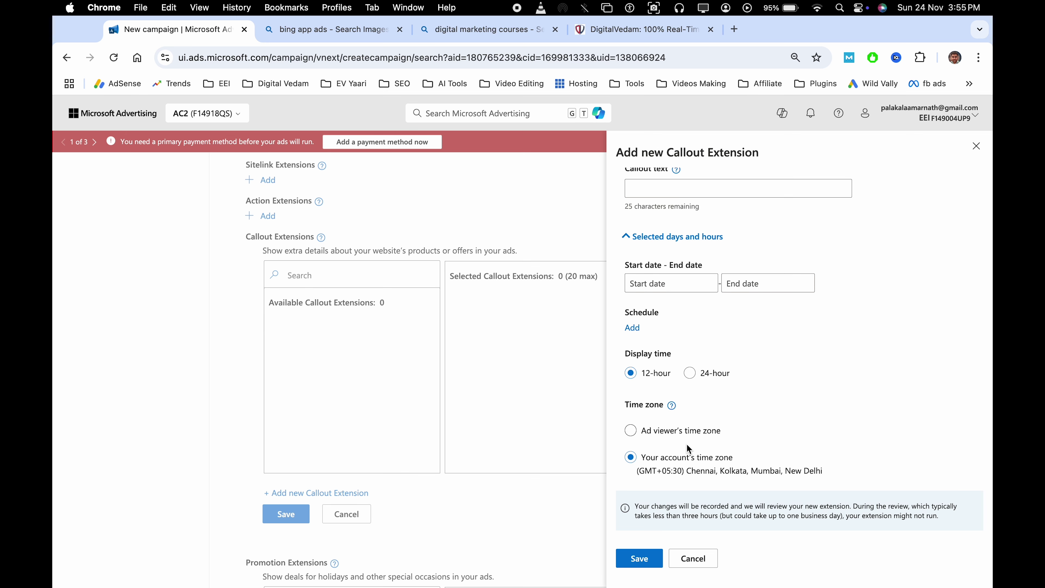
{"action": "scroll", "coordinate": [679, 329], "scroll_direction": "up", "scroll_amount": 1}
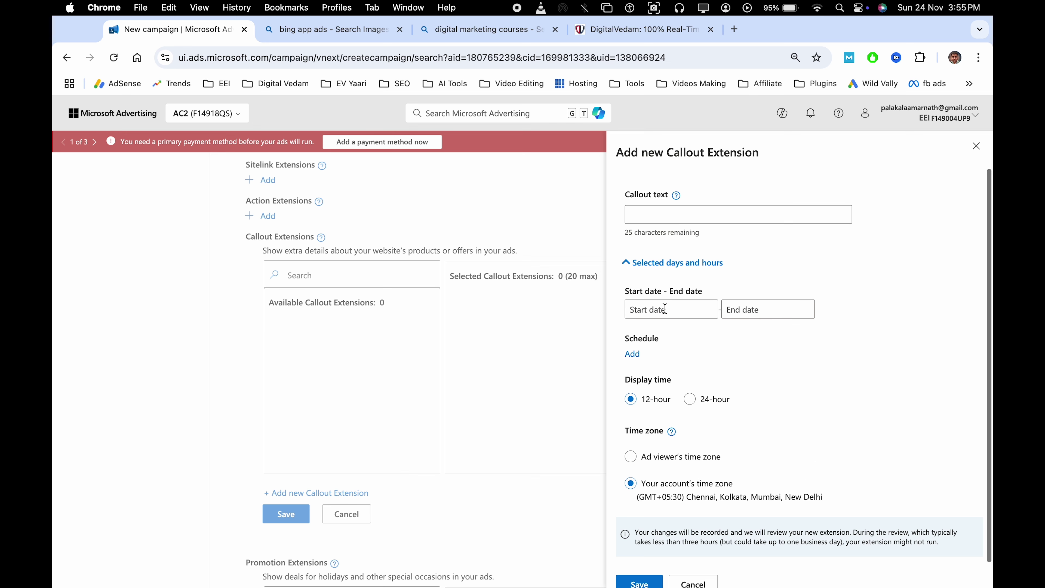
Discard the new callout extension and dismiss the Callout Extensions selection without adding any
{"action": "left_click", "coordinate": [650, 269]}
{"action": "left_click", "coordinate": [695, 348]}
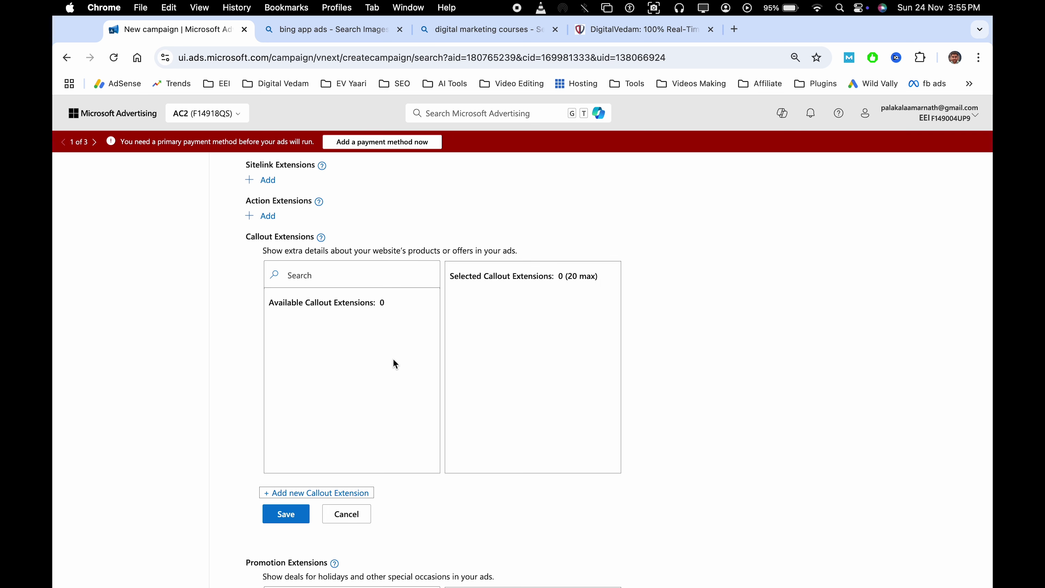
{"action": "left_click", "coordinate": [348, 515]}
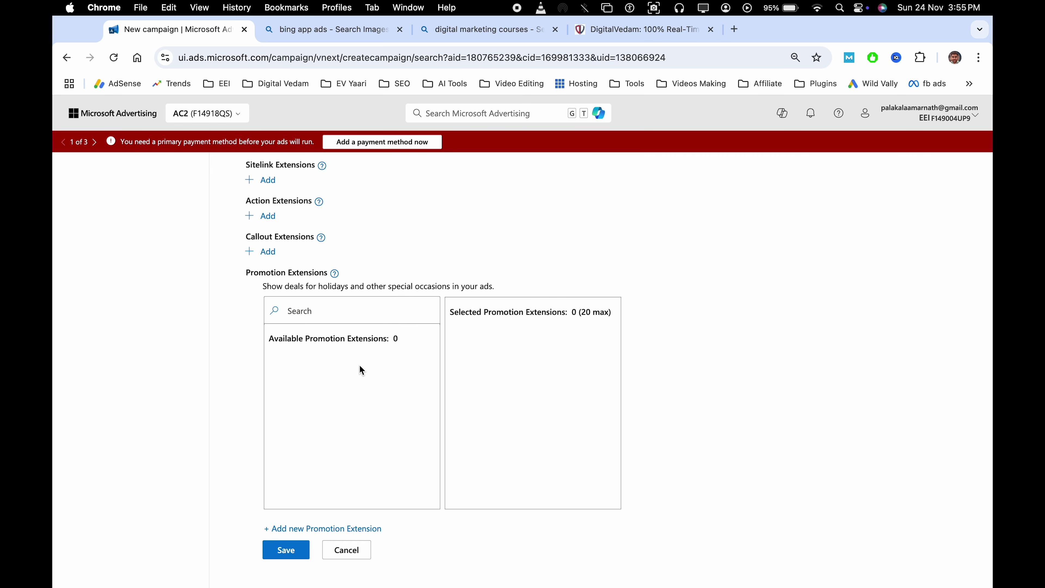
Review the description explaining what Promotion Extensions show in ads
{"action": "triple_click", "coordinate": [356, 287]}
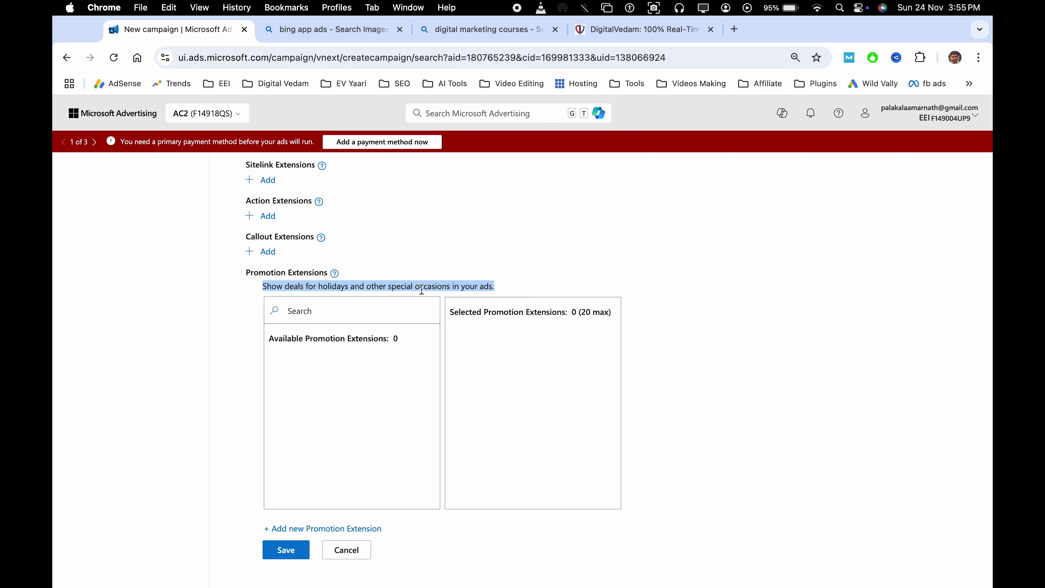
{"action": "left_click", "coordinate": [422, 289]}
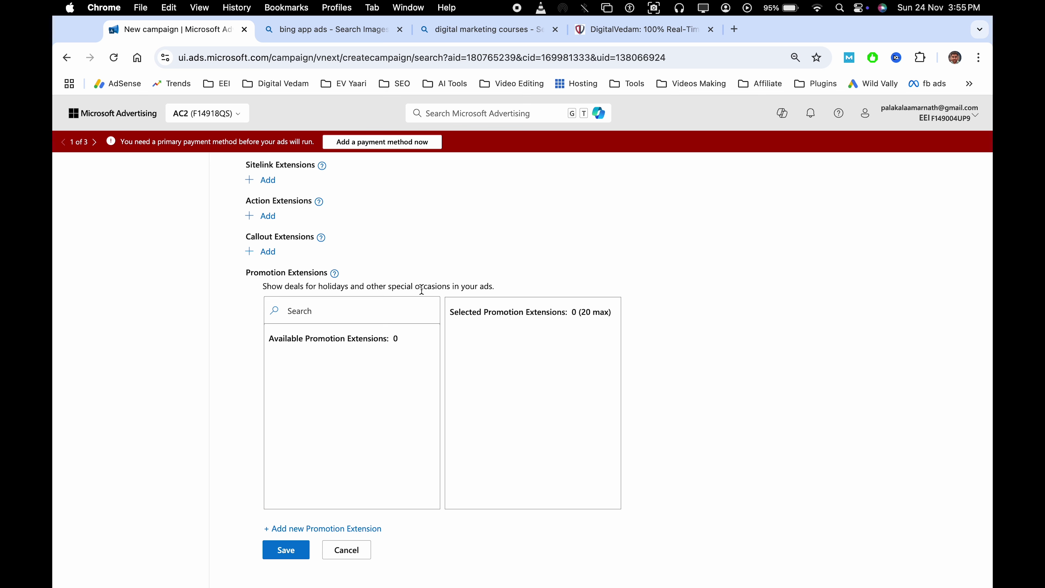
{"action": "triple_click", "coordinate": [387, 288]}
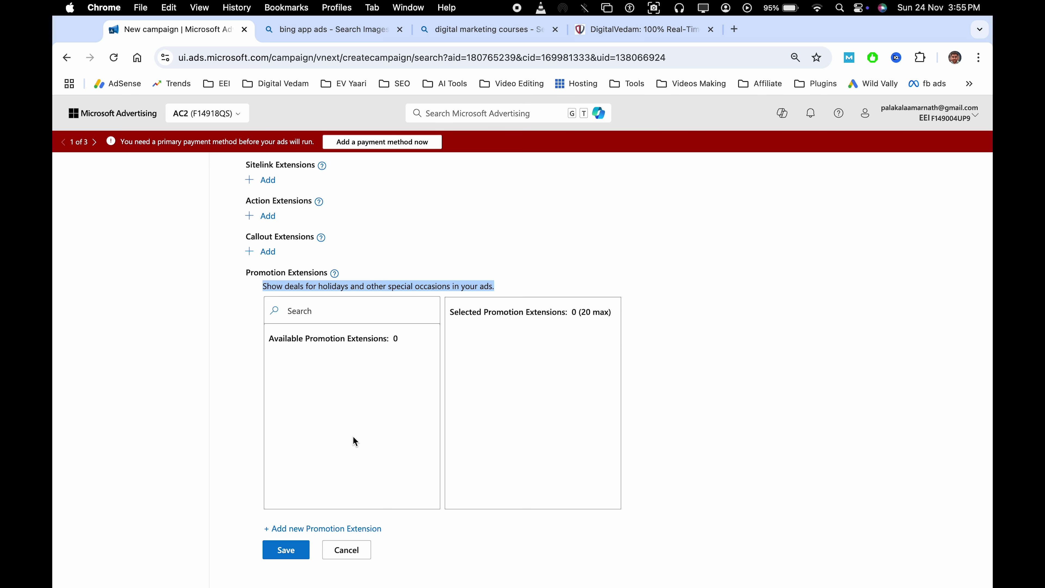
{"action": "left_click", "coordinate": [356, 442]}
Start a new promotion extension and look through the available occasions, leaving None selected
{"action": "left_click", "coordinate": [304, 530]}
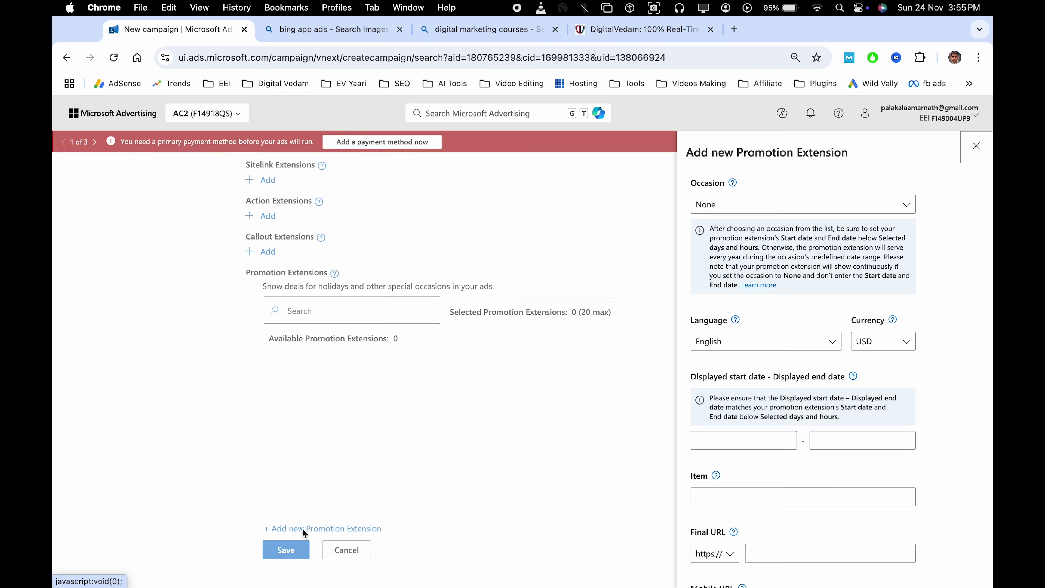
{"action": "left_click", "coordinate": [741, 208]}
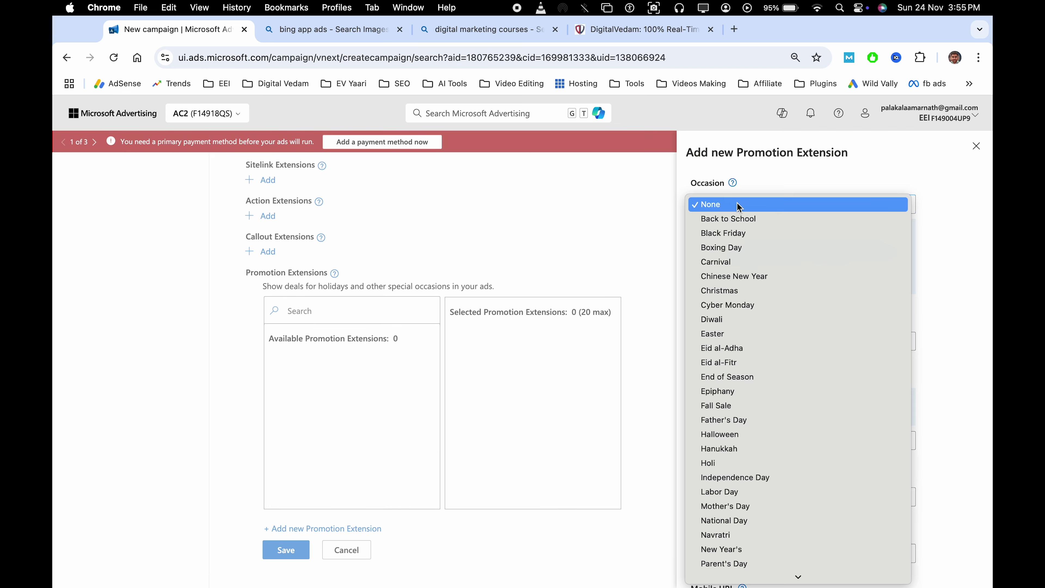
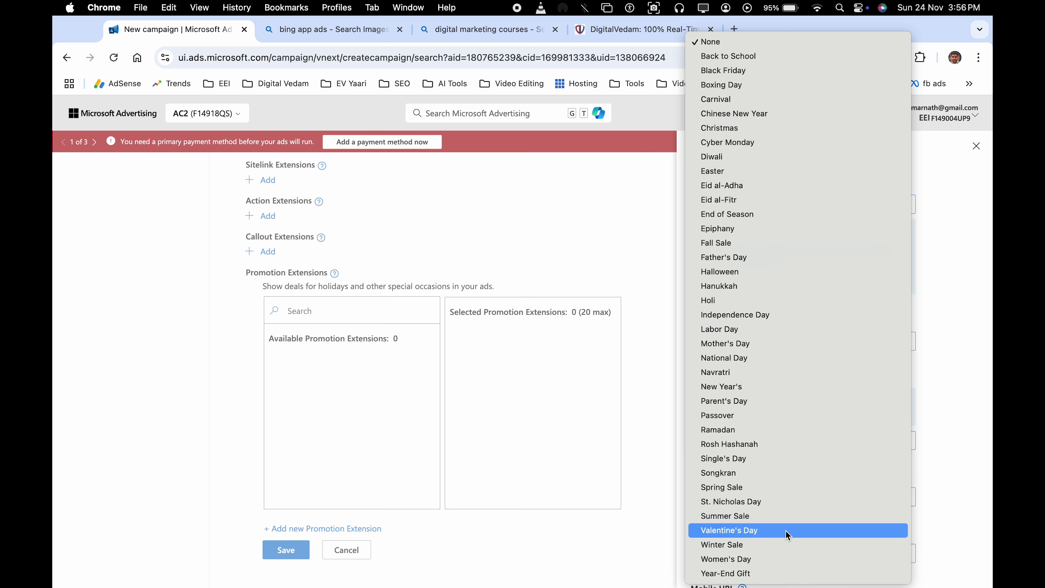
{"action": "left_click", "coordinate": [943, 437]}
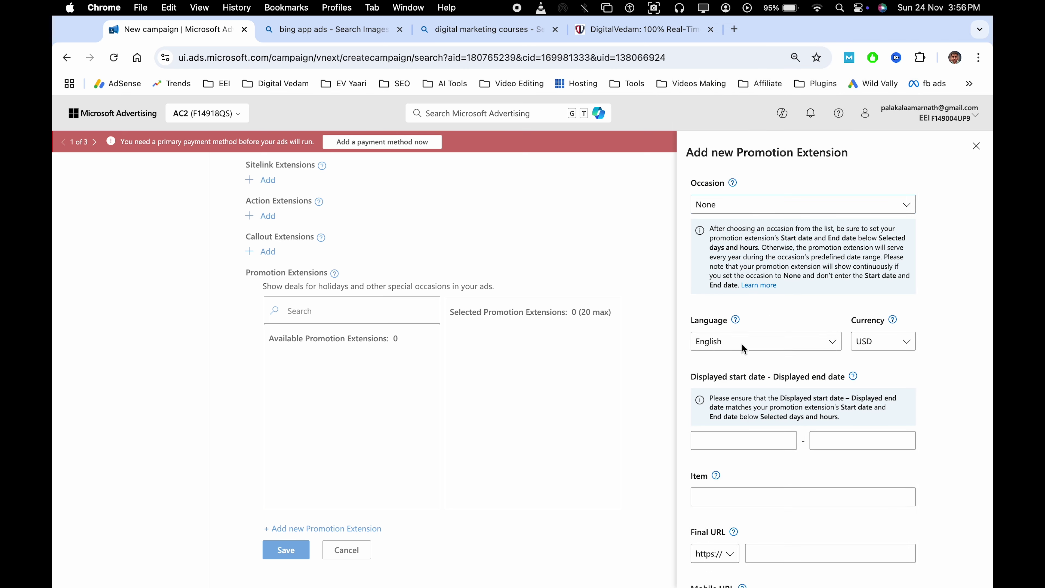
Check the remaining promotion fields, discard the new promotion extension and dismiss the Promotion Extensions selection
{"action": "scroll", "coordinate": [743, 344], "scroll_direction": "down", "scroll_amount": 10}
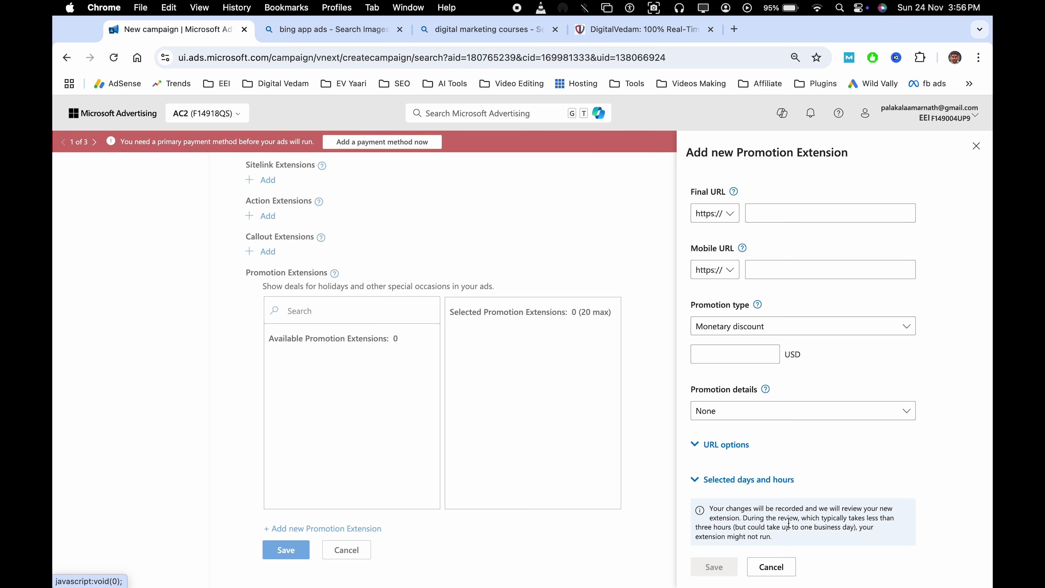
{"action": "left_click", "coordinate": [788, 571]}
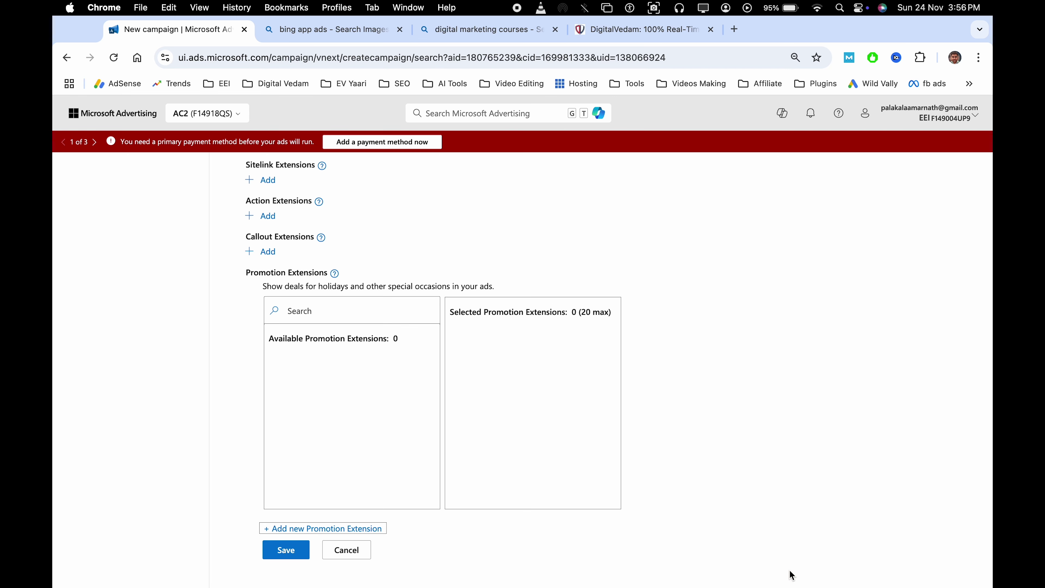
{"action": "left_click", "coordinate": [354, 552]}
Open the Price Extensions selection and start a new price extension, checking its language options and leaving Albanian selected
{"action": "left_click", "coordinate": [269, 342]}
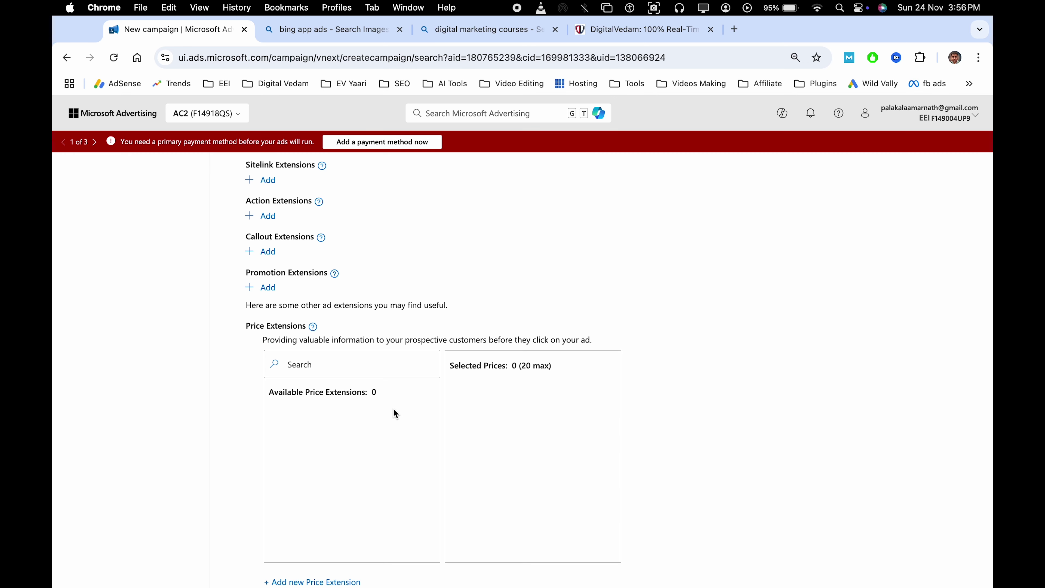
{"action": "scroll", "coordinate": [395, 413], "scroll_direction": "down", "scroll_amount": 3}
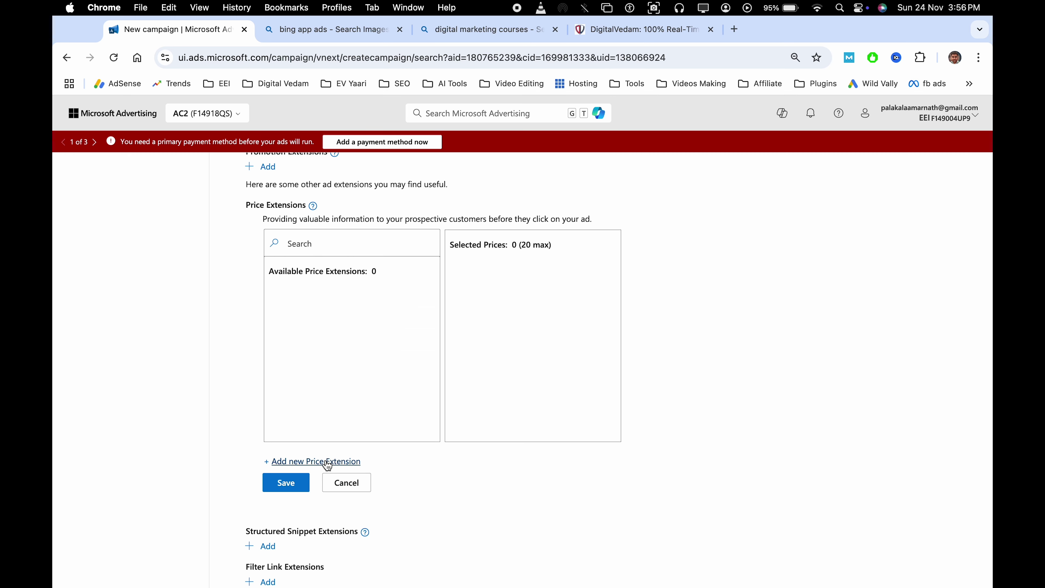
{"action": "left_click", "coordinate": [327, 463]}
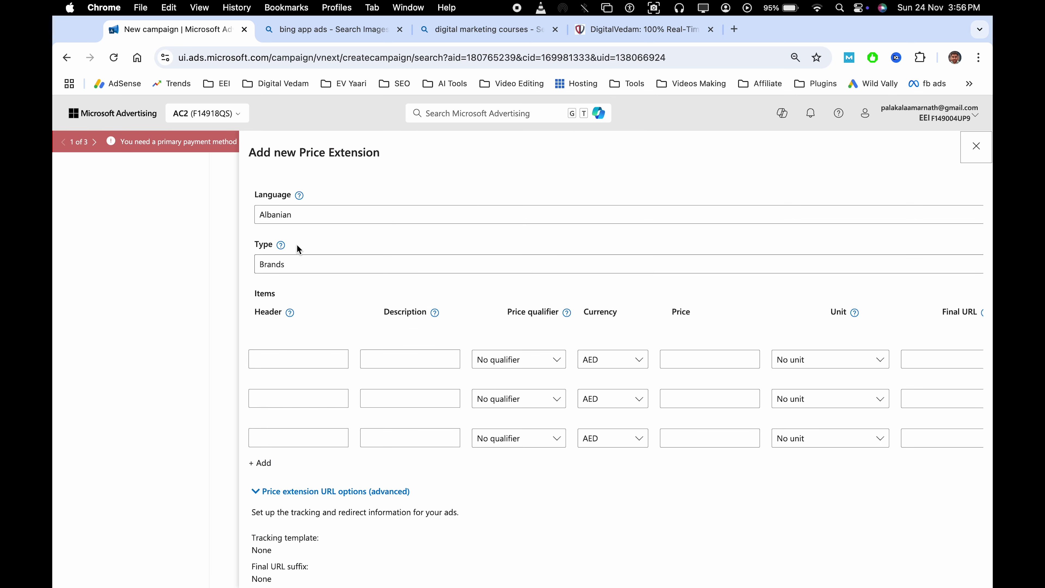
{"action": "left_click", "coordinate": [300, 215]}
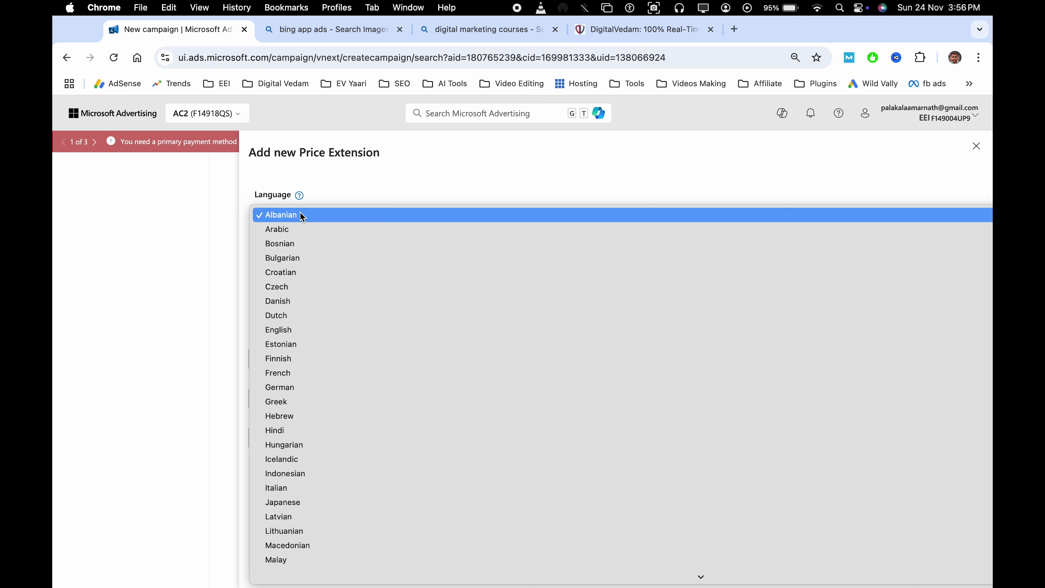
{"action": "left_click", "coordinate": [378, 189]}
Browse the price extension types, trying Product categories and settling on Service categories
{"action": "left_click", "coordinate": [338, 272]}
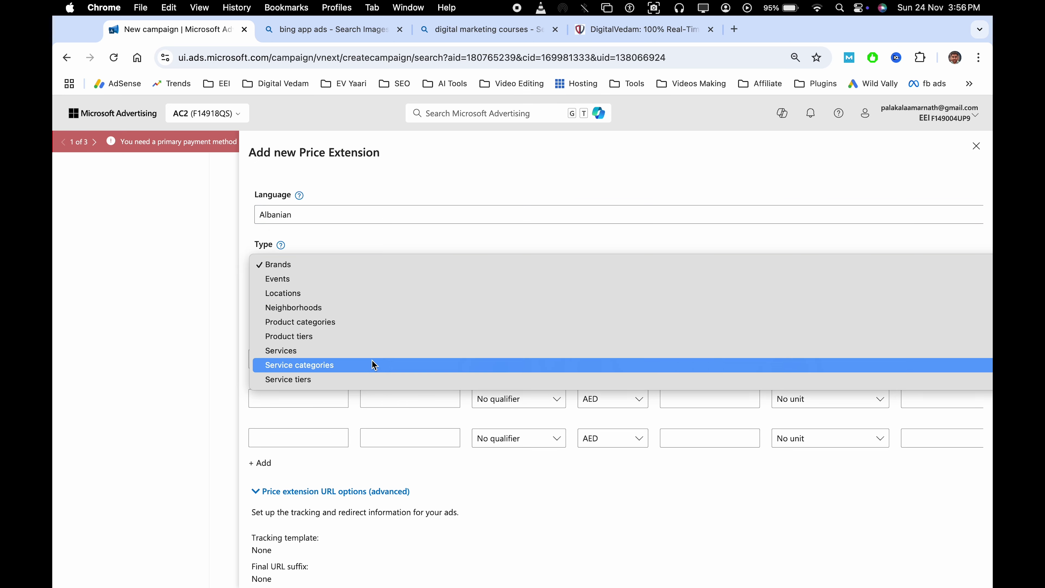
{"action": "left_click", "coordinate": [334, 266]}
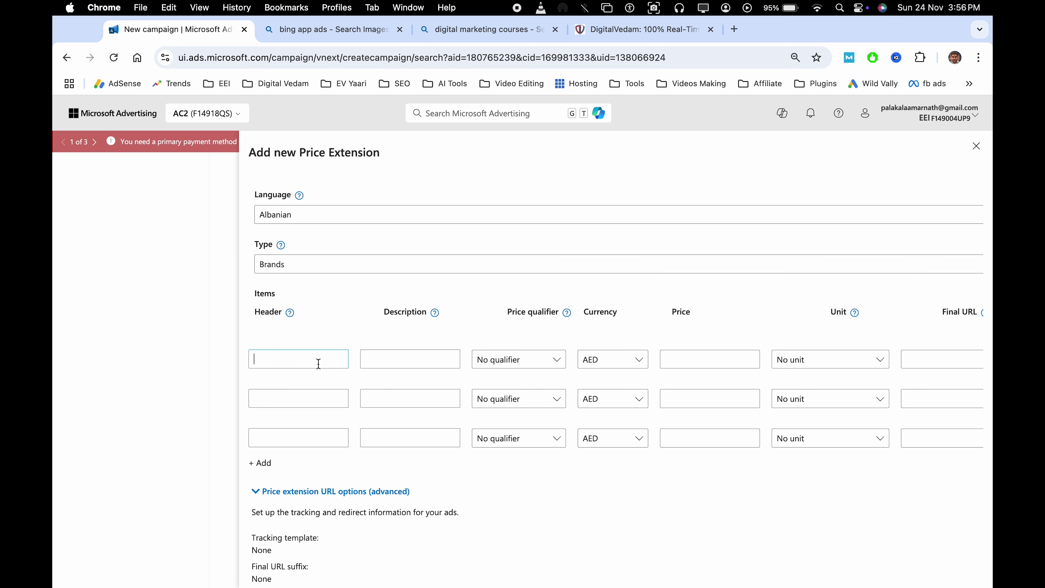
{"action": "left_click", "coordinate": [306, 271]}
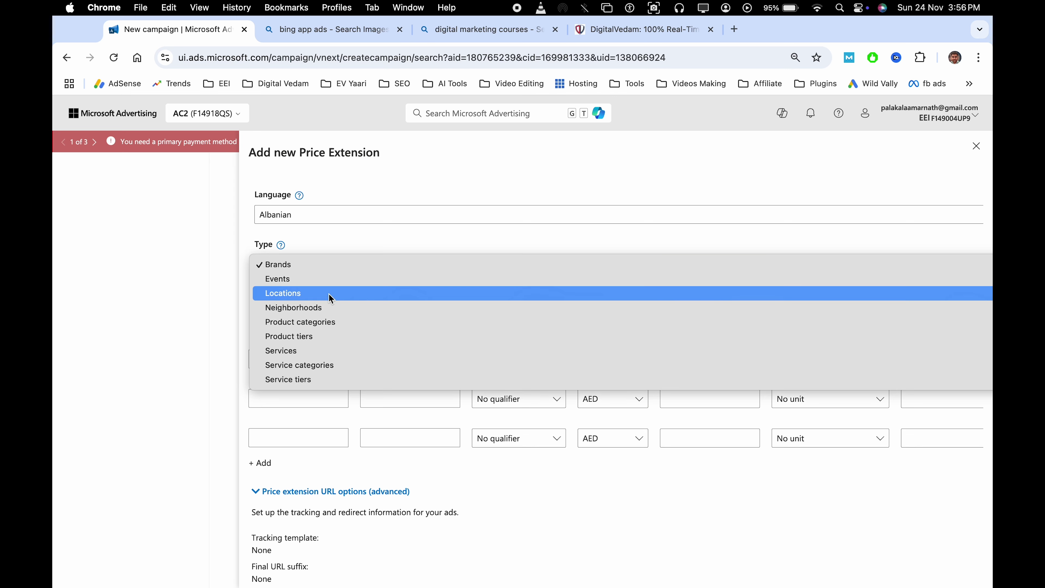
{"action": "left_click", "coordinate": [333, 322]}
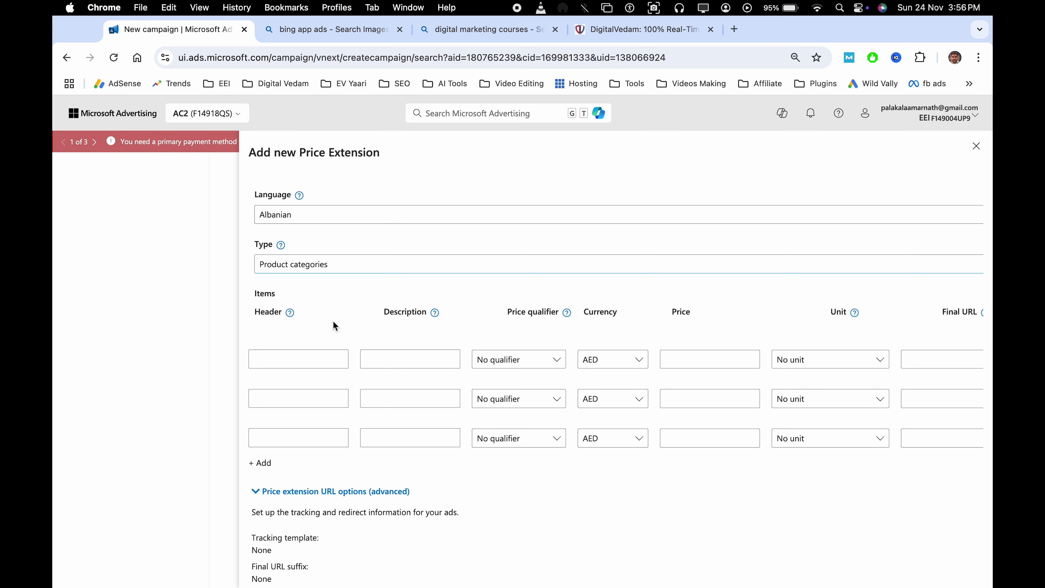
{"action": "left_click", "coordinate": [314, 265]}
{"action": "left_click", "coordinate": [323, 308]}
Look over the first price item's header and description, try its price qualifiers From and Up to, and choose Average
{"action": "left_click", "coordinate": [295, 362]}
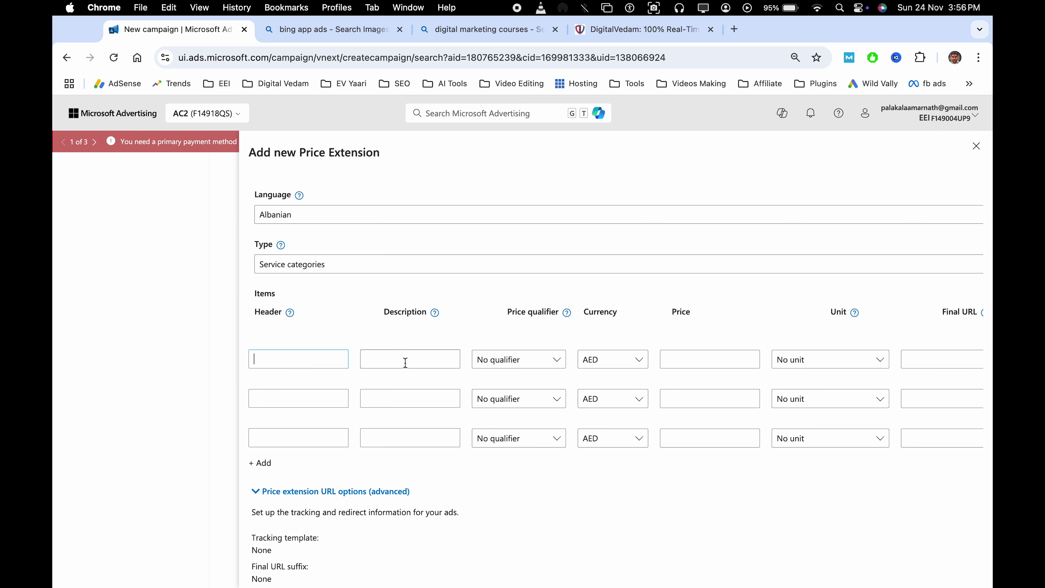
{"action": "left_click", "coordinate": [427, 361]}
{"action": "left_click", "coordinate": [533, 358]}
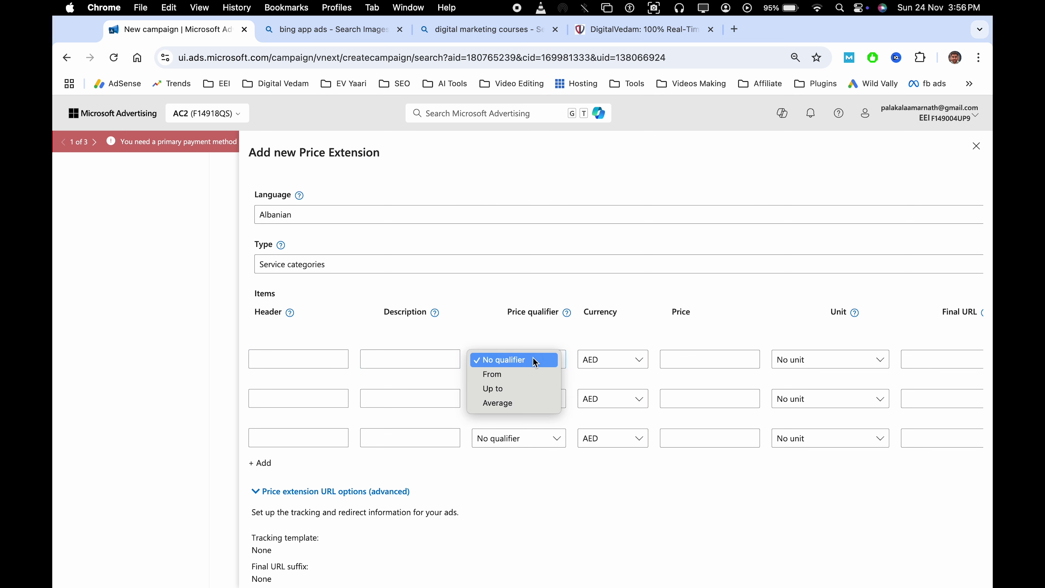
{"action": "left_click", "coordinate": [535, 372]}
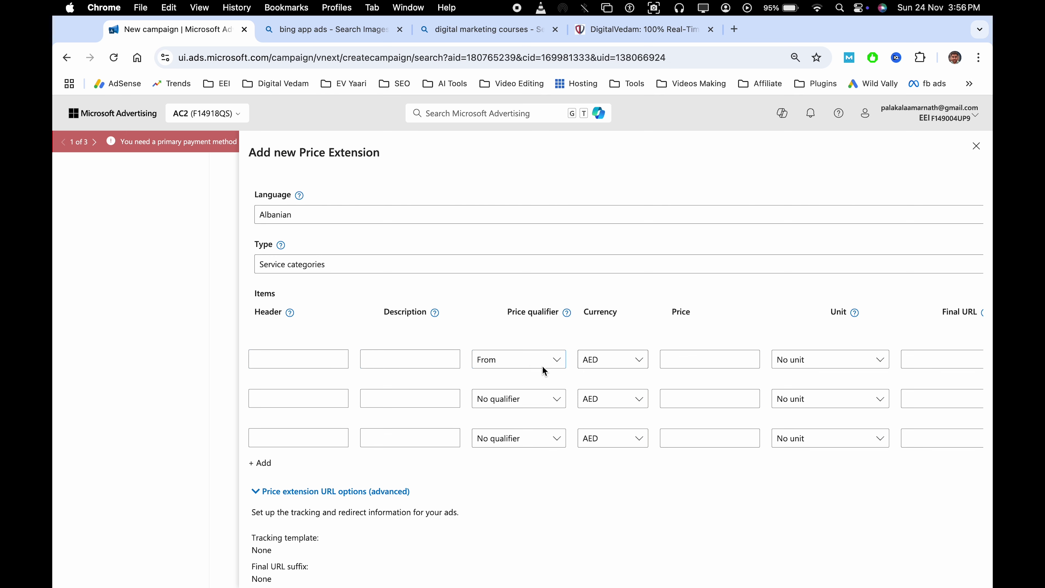
{"action": "left_click", "coordinate": [525, 365]}
{"action": "left_click", "coordinate": [532, 376]}
{"action": "left_click", "coordinate": [515, 363]}
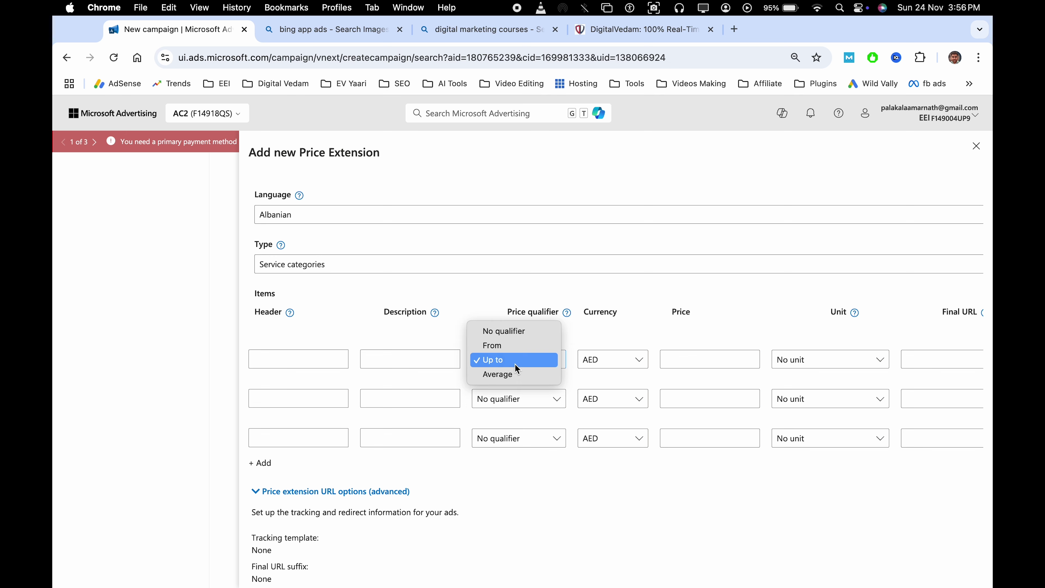
{"action": "left_click", "coordinate": [522, 381]}
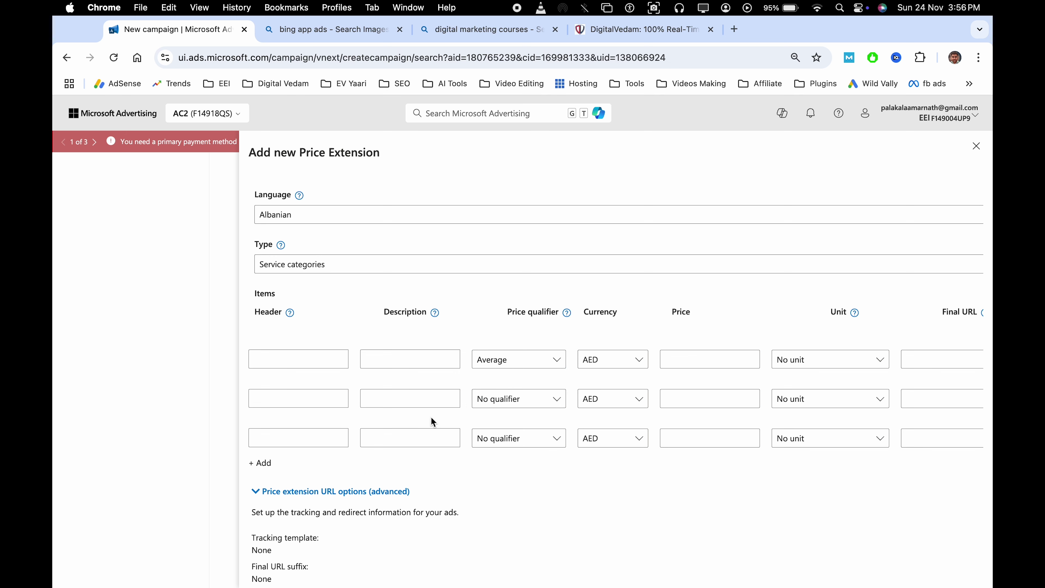
Discard the new price extension and dismiss the Price Extensions selection without adding any
{"action": "scroll", "coordinate": [431, 417], "scroll_direction": "down", "scroll_amount": 4}
{"action": "left_click", "coordinate": [324, 558]}
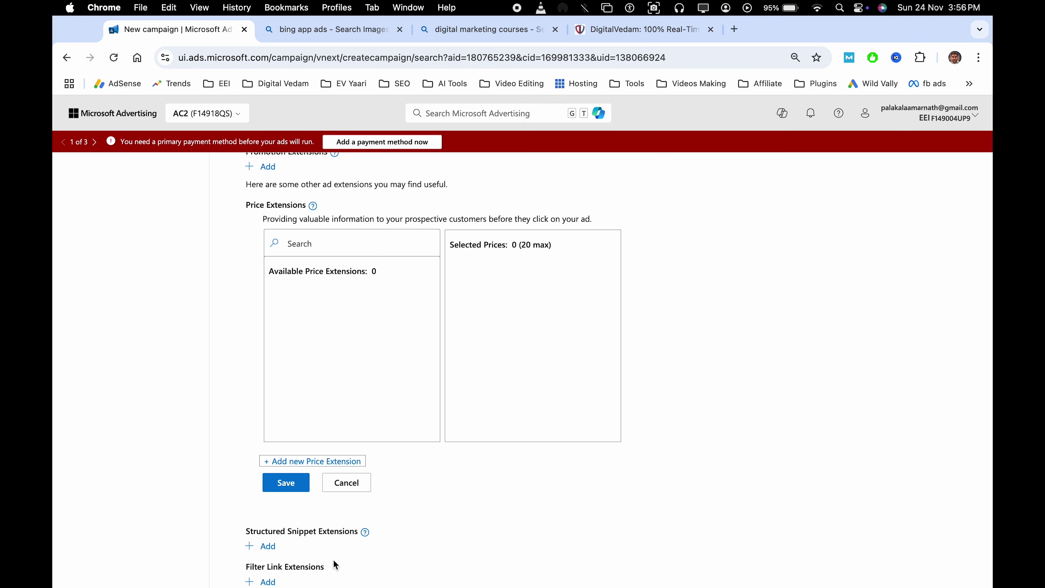
{"action": "scroll", "coordinate": [414, 424], "scroll_direction": "down", "scroll_amount": 3}
{"action": "left_click", "coordinate": [347, 425]}
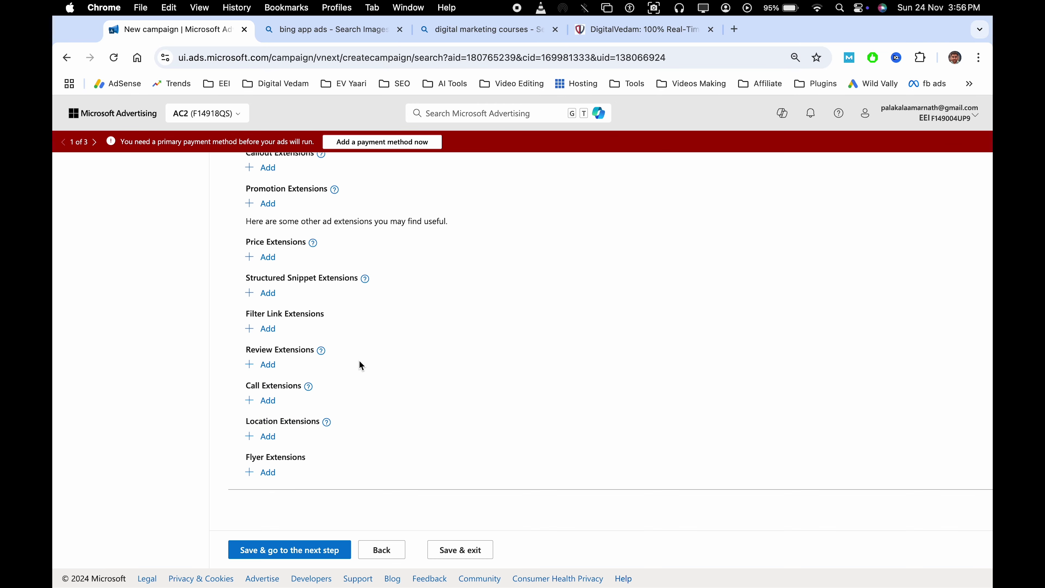
Start a new structured snippet extension in English, look over the Amenities examples, and choose Courses as the header type
{"action": "left_click", "coordinate": [264, 300]}
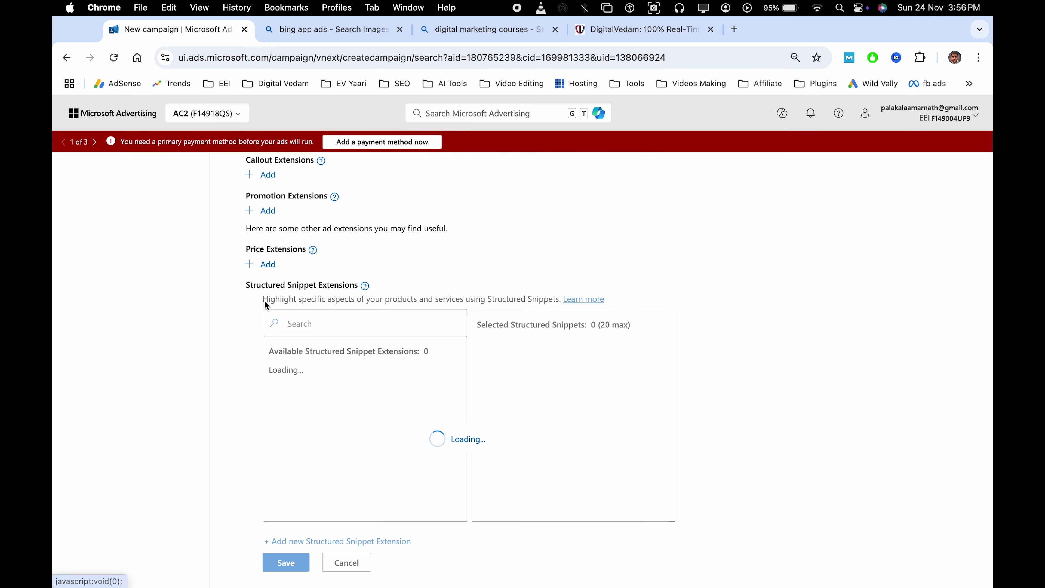
{"action": "left_click", "coordinate": [319, 542]}
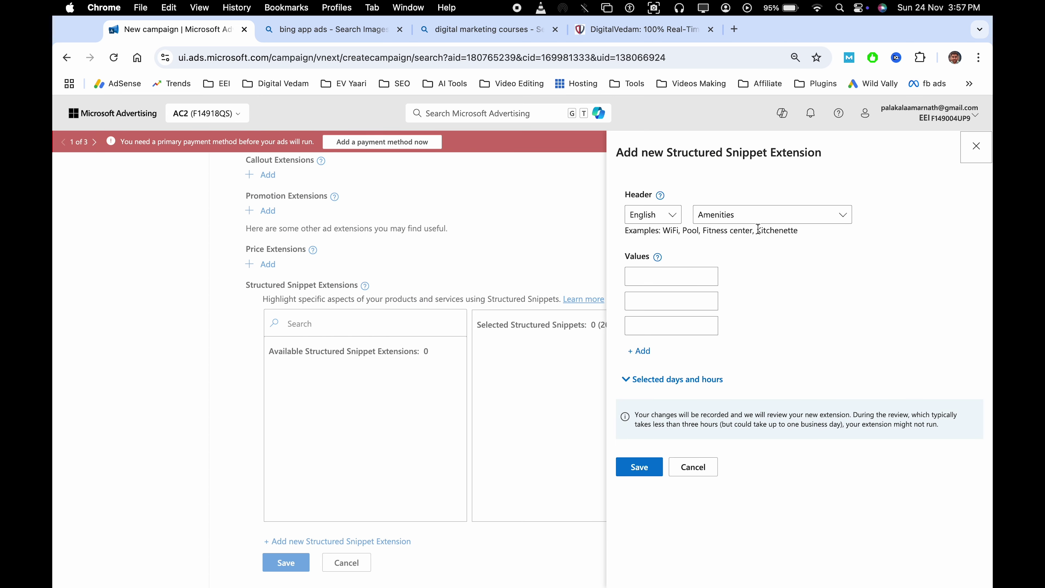
{"action": "triple_click", "coordinate": [685, 234]}
{"action": "left_click", "coordinate": [738, 234]}
{"action": "left_click", "coordinate": [734, 218]}
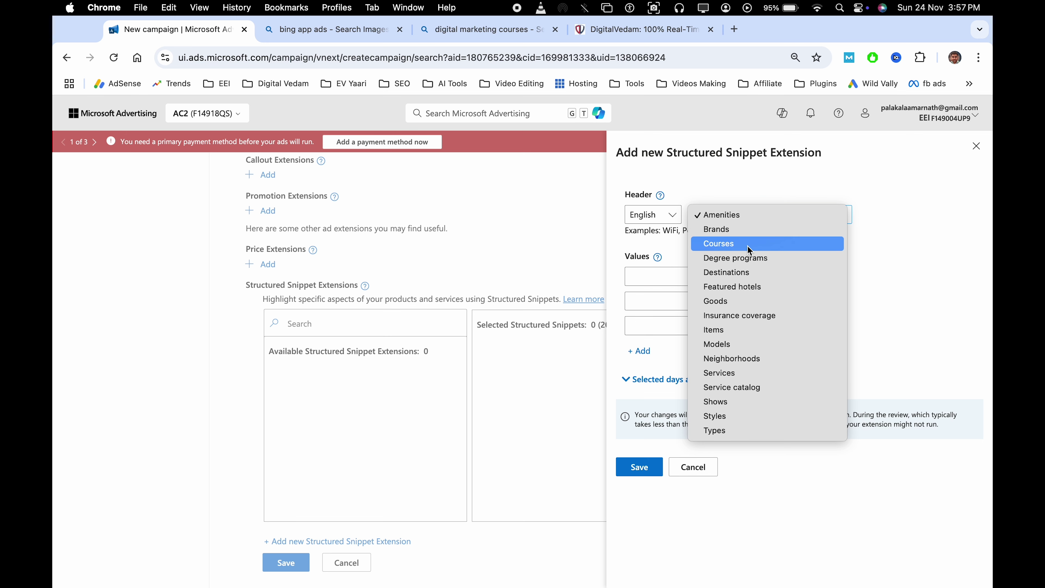
{"action": "left_click", "coordinate": [735, 244]}
{"action": "left_click", "coordinate": [677, 275]}
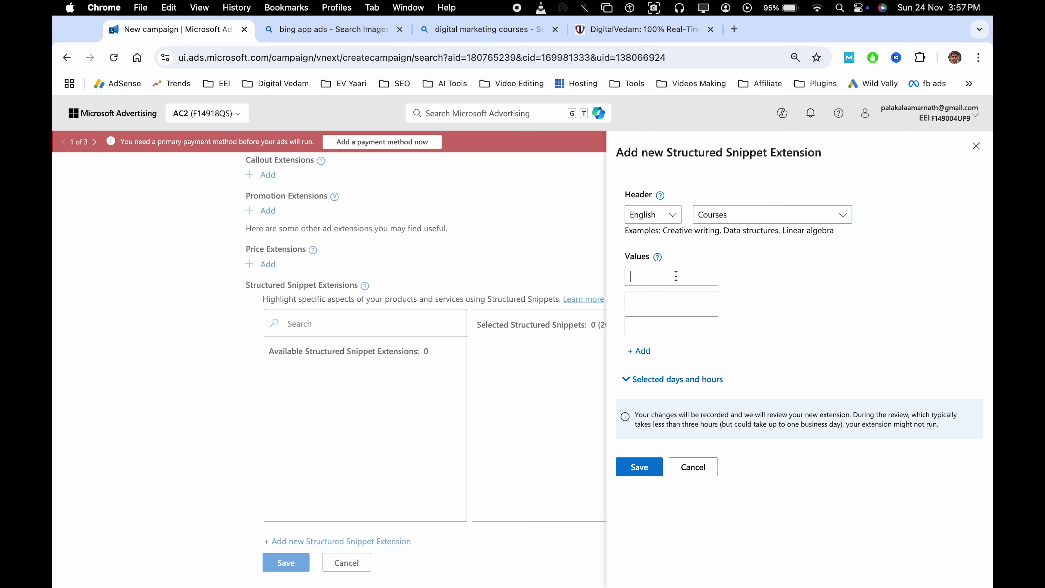
Try the Destinations and Services header types for the structured snippet and review the example values of each
{"action": "left_click", "coordinate": [727, 222]}
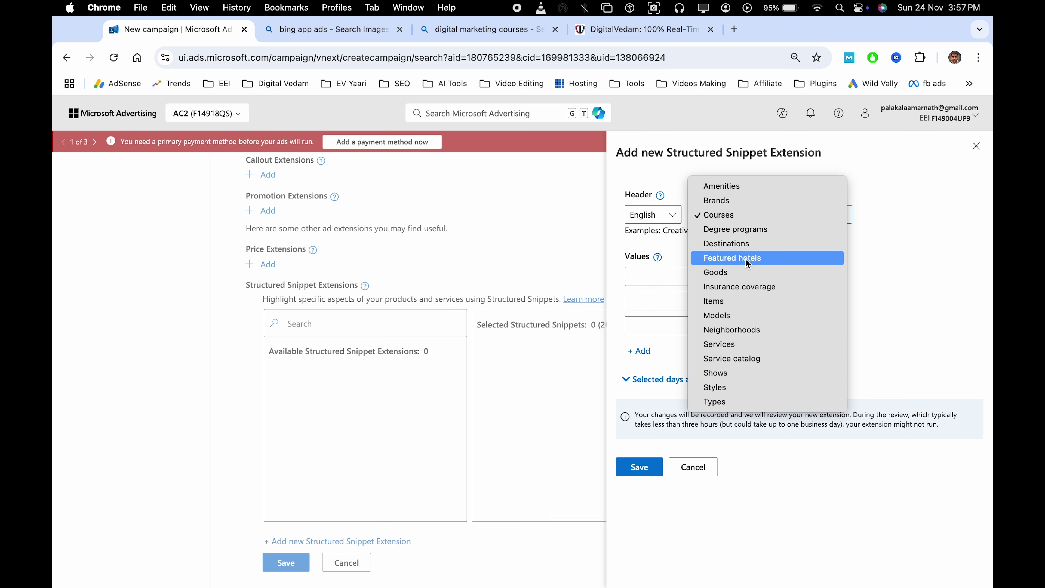
{"action": "left_click", "coordinate": [768, 245]}
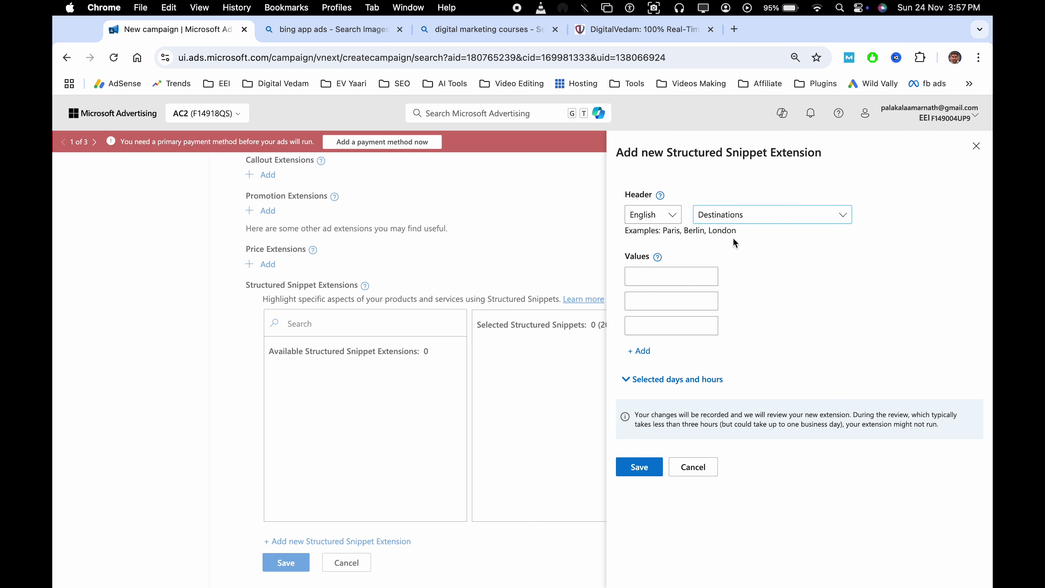
{"action": "triple_click", "coordinate": [709, 232]}
{"action": "left_click", "coordinate": [755, 238]}
{"action": "left_click", "coordinate": [754, 215]}
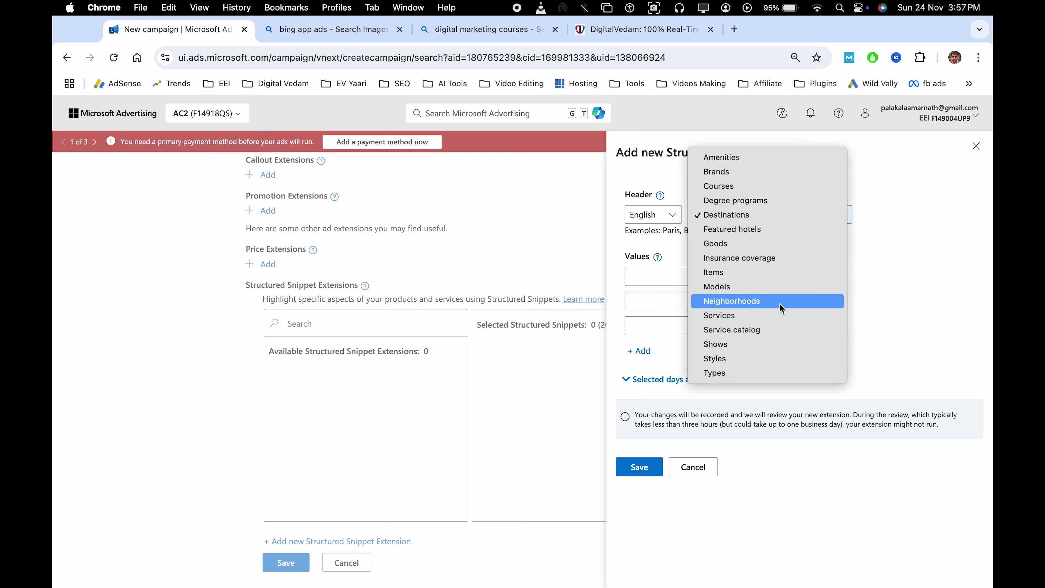
{"action": "left_click", "coordinate": [772, 317]}
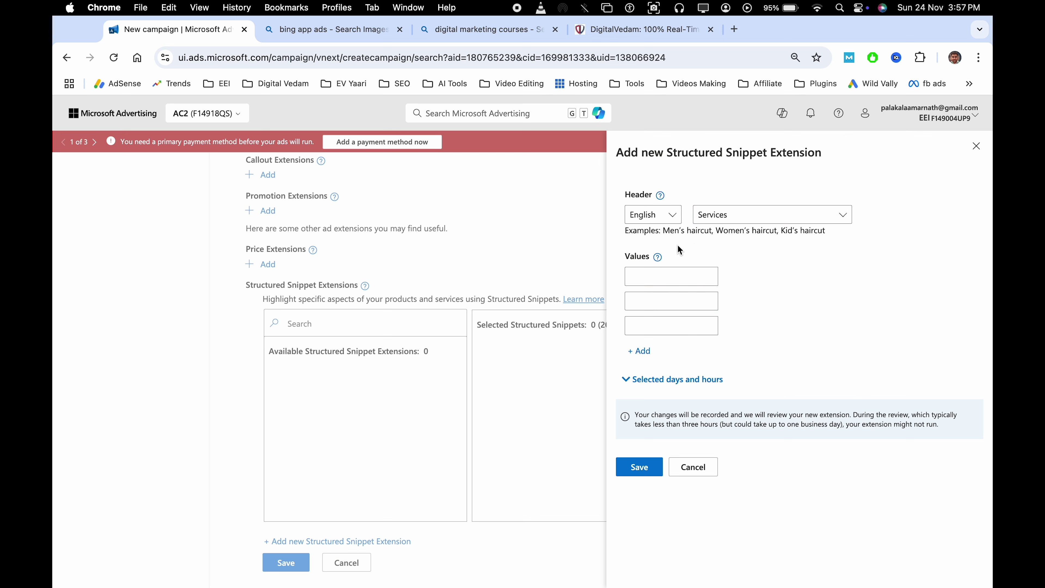
{"action": "left_click_drag", "start_coordinate": [665, 231], "coordinate": [839, 235]}
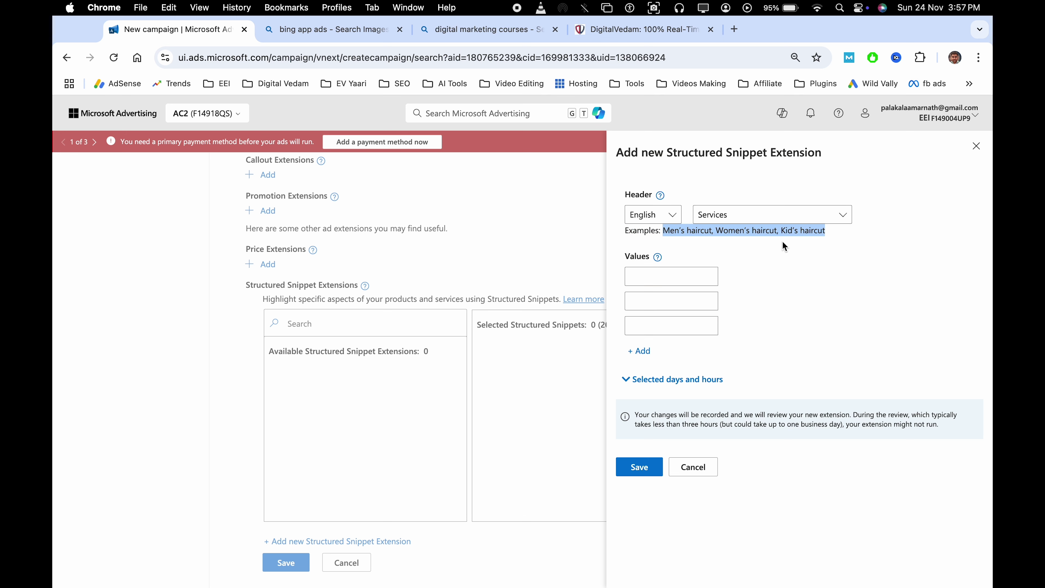
{"action": "left_click", "coordinate": [747, 247]}
Try the Styles and Items header types for the structured snippet and review the example values of each
{"action": "left_click", "coordinate": [743, 219]}
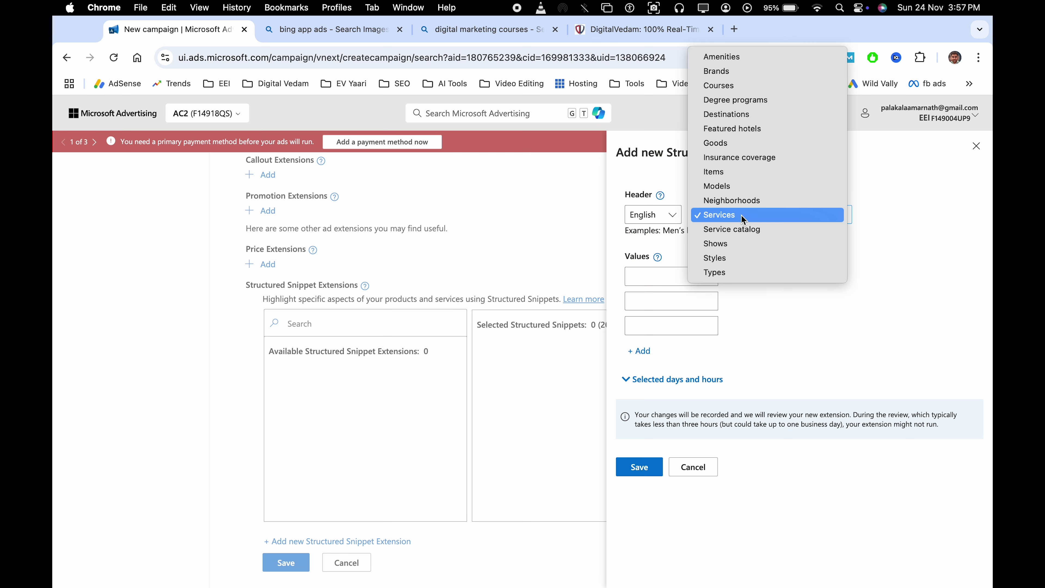
{"action": "left_click", "coordinate": [754, 261]}
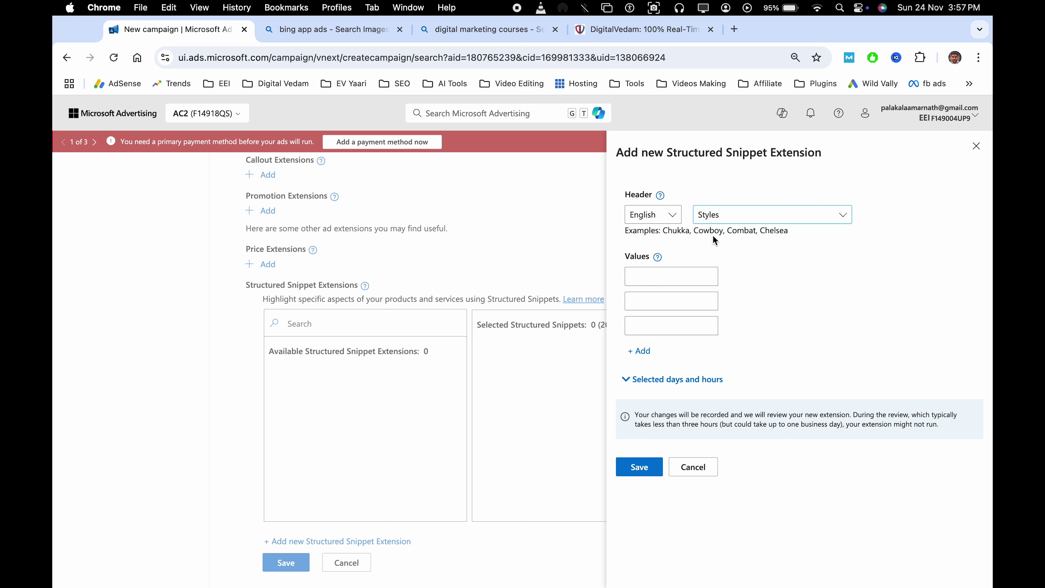
{"action": "left_click_drag", "start_coordinate": [661, 230], "coordinate": [809, 231]}
{"action": "left_click", "coordinate": [836, 237]}
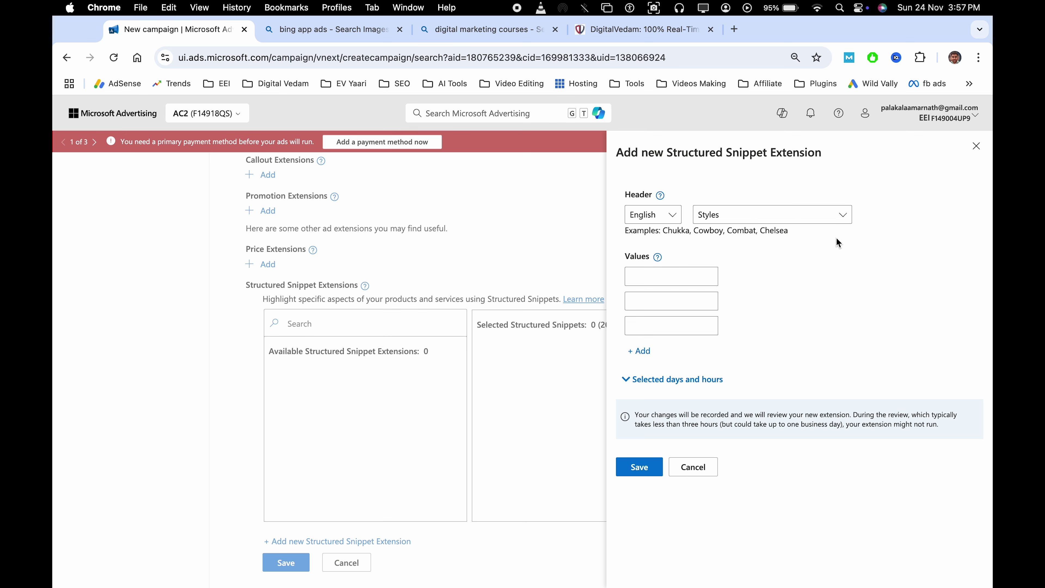
{"action": "left_click", "coordinate": [763, 219]}
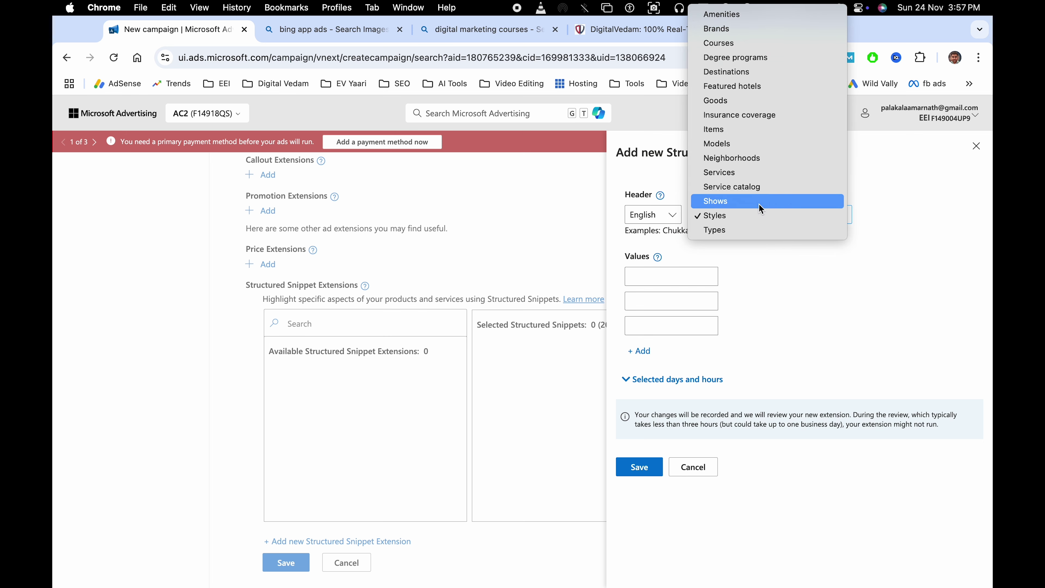
{"action": "left_click", "coordinate": [729, 131]}
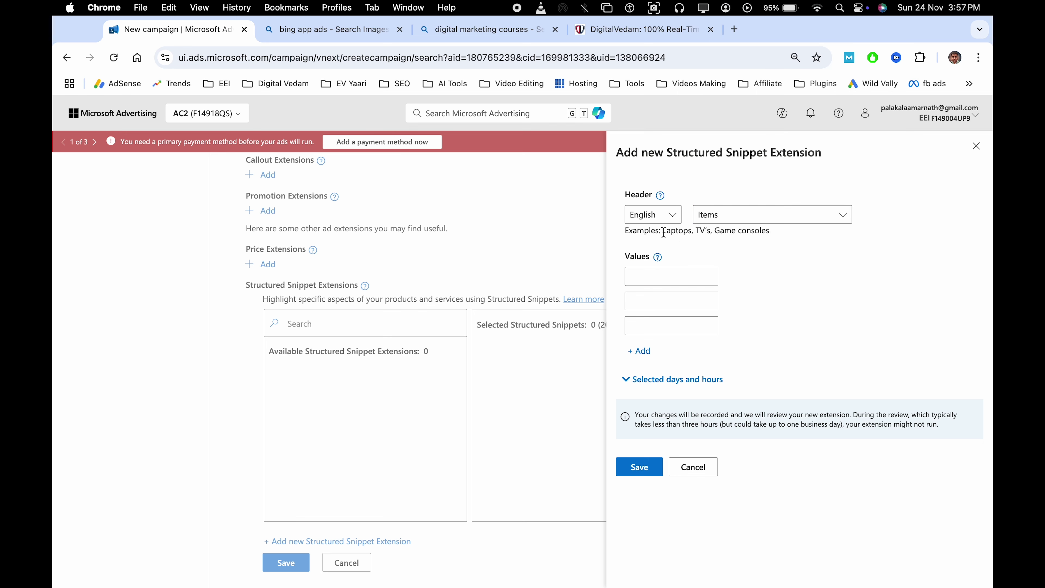
{"action": "left_click_drag", "start_coordinate": [664, 232], "coordinate": [803, 226]}
{"action": "left_click", "coordinate": [793, 230]}
Discard the new structured snippet extension and dismiss the Structured Snippet Extensions selection without adding any
{"action": "left_click", "coordinate": [766, 221]}
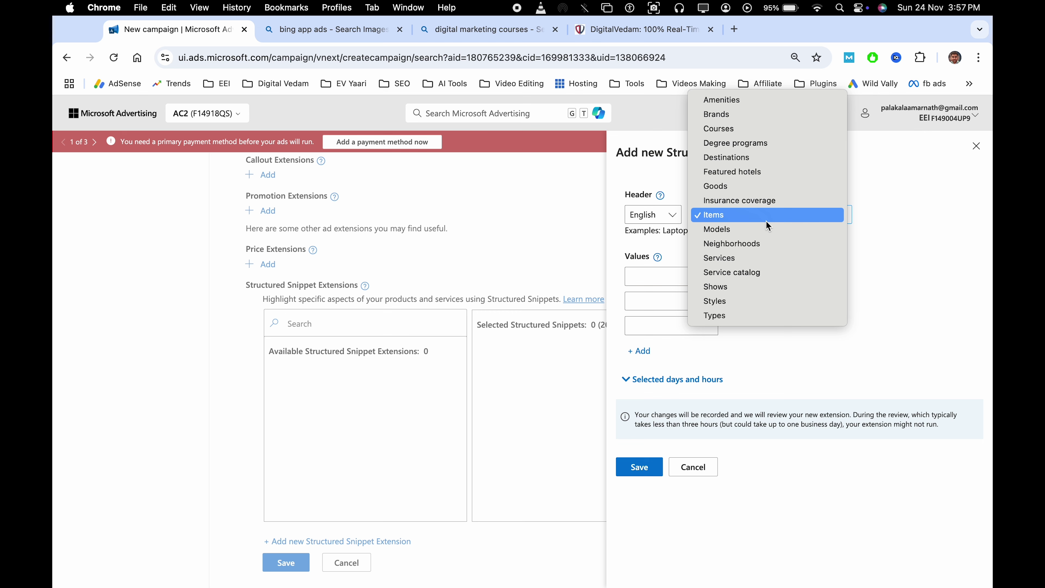
{"action": "left_click", "coordinate": [885, 263]}
{"action": "left_click", "coordinate": [700, 466]}
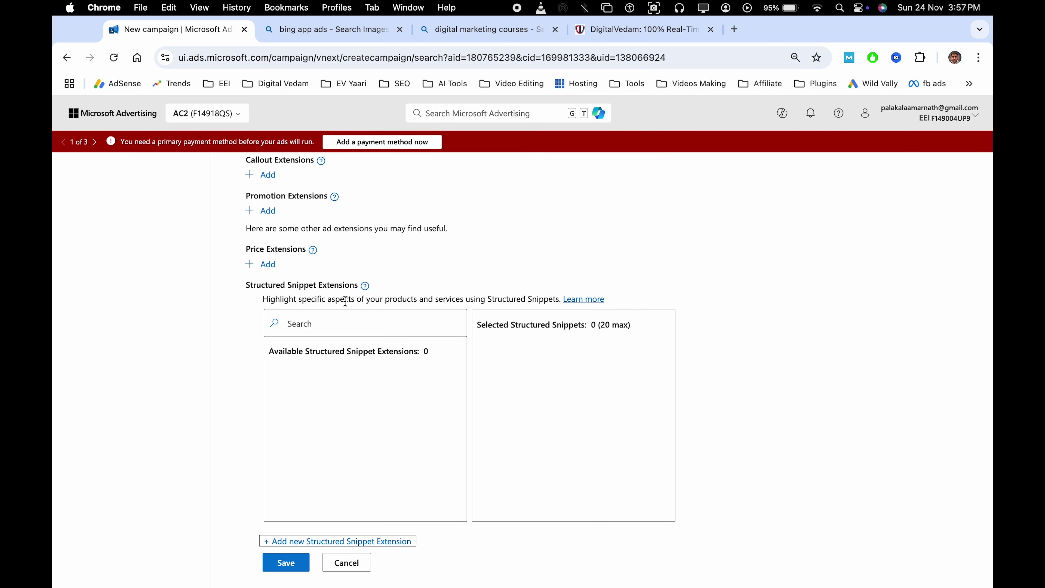
{"action": "scroll", "coordinate": [383, 422], "scroll_direction": "down", "scroll_amount": 2}
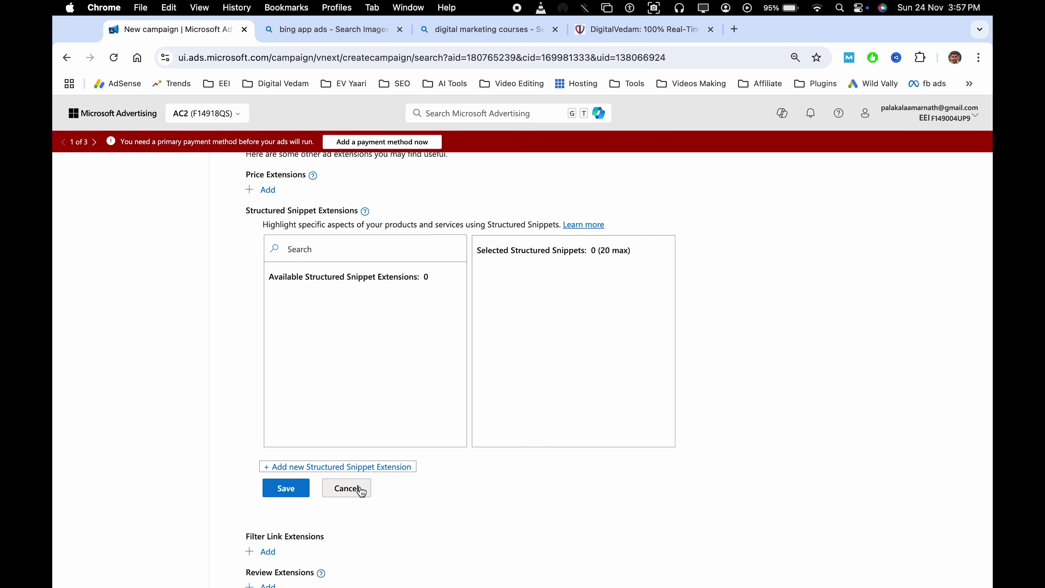
{"action": "left_click", "coordinate": [360, 490]}
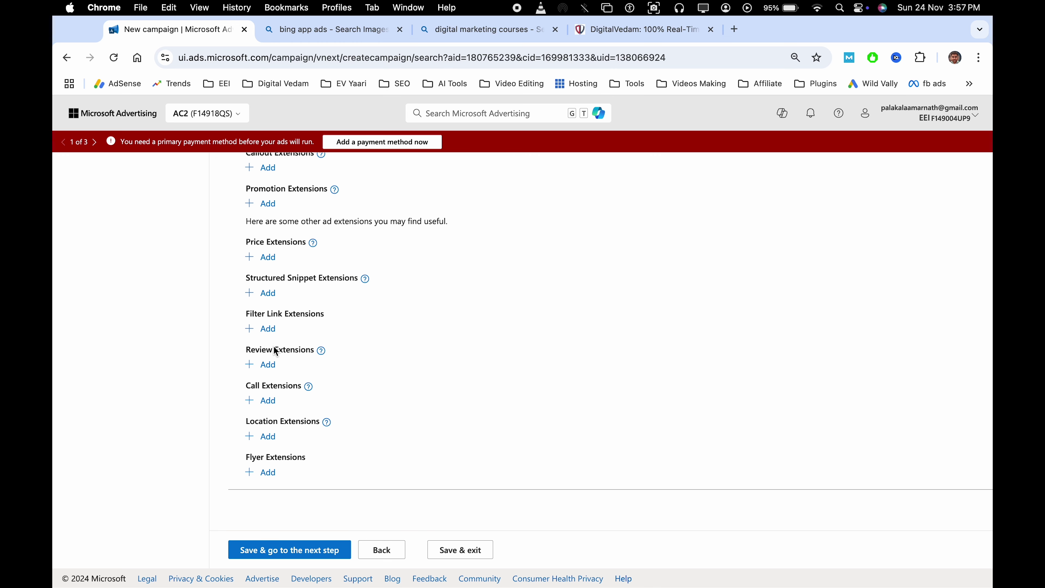
Inspect a new review extension's text field and Exact Quote format, and dismiss it and the Review Extensions selection without saving
{"action": "left_click", "coordinate": [272, 366]}
{"action": "scroll", "coordinate": [354, 420], "scroll_direction": "down", "scroll_amount": 4}
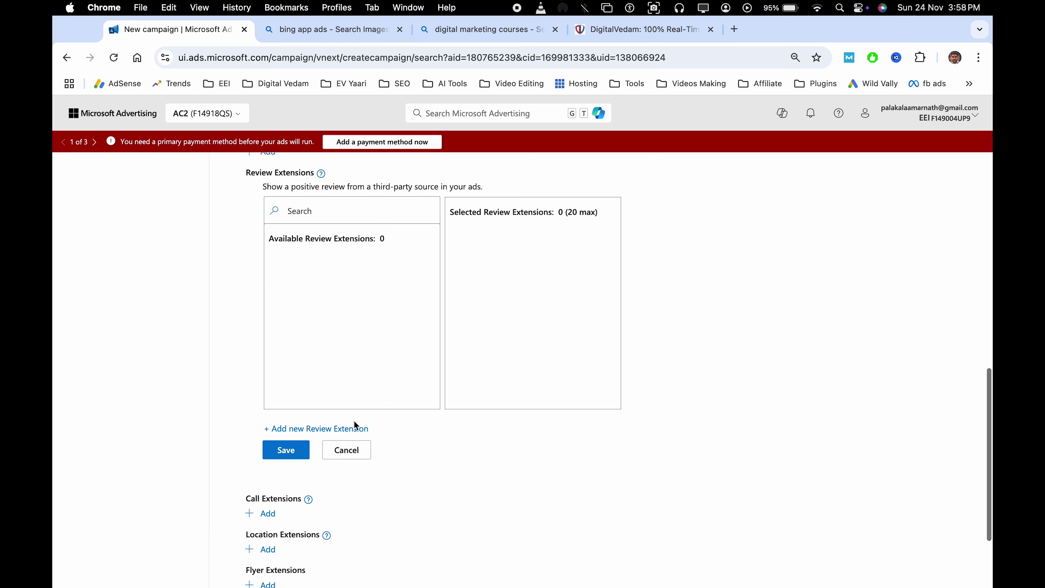
{"action": "left_click", "coordinate": [334, 429]}
{"action": "left_click", "coordinate": [705, 266]}
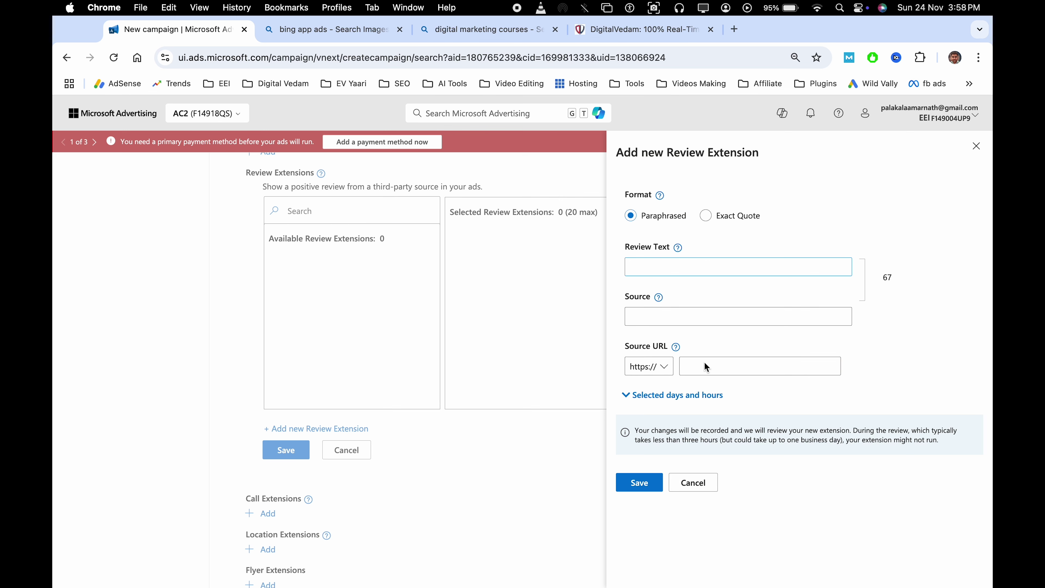
{"action": "left_click", "coordinate": [705, 215]}
{"action": "left_click", "coordinate": [695, 486]}
{"action": "left_click", "coordinate": [351, 451]}
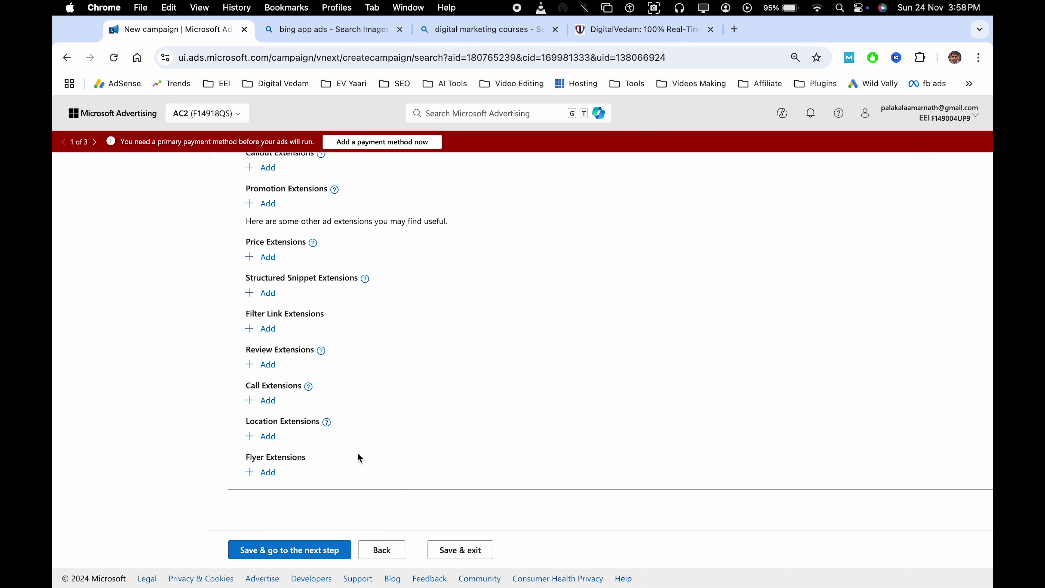
Inspect a new call extension's country list and phone number field, and dismiss it and the Call Extensions selection without saving
{"action": "left_click", "coordinate": [269, 401]}
{"action": "scroll", "coordinate": [413, 435], "scroll_direction": "down", "scroll_amount": 4}
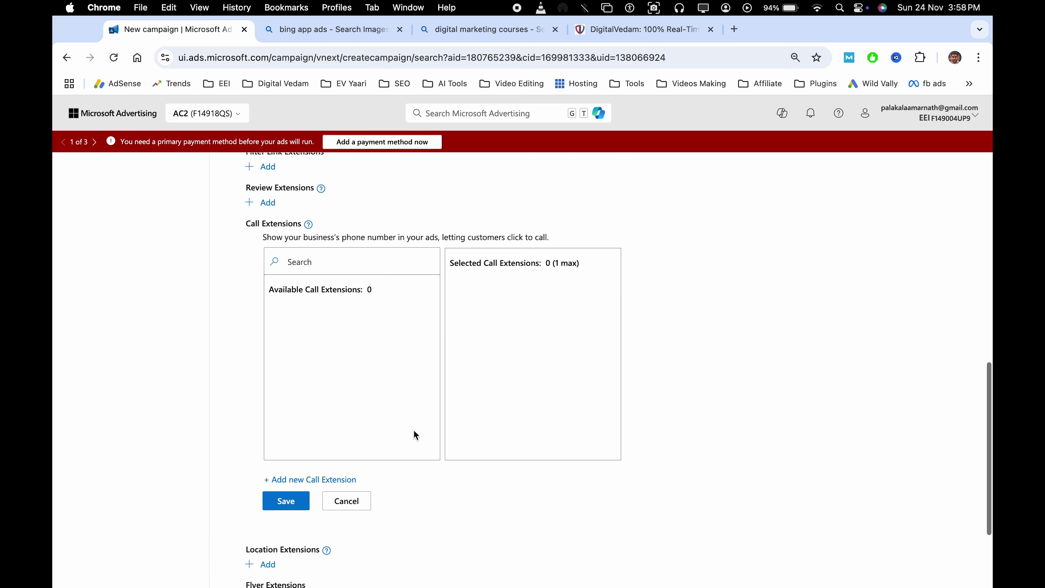
{"action": "left_click", "coordinate": [332, 480]}
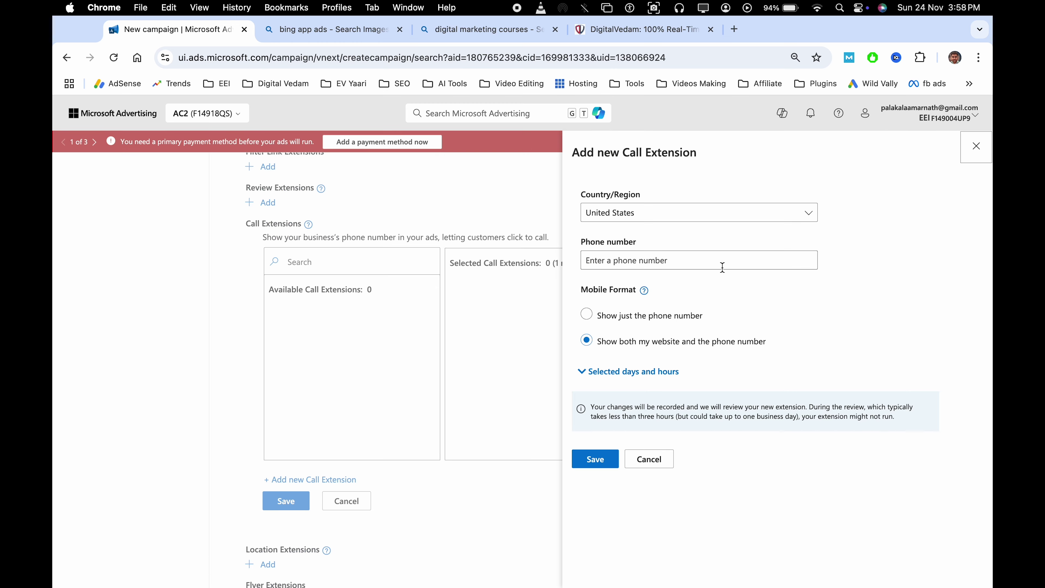
{"action": "left_click", "coordinate": [653, 212]}
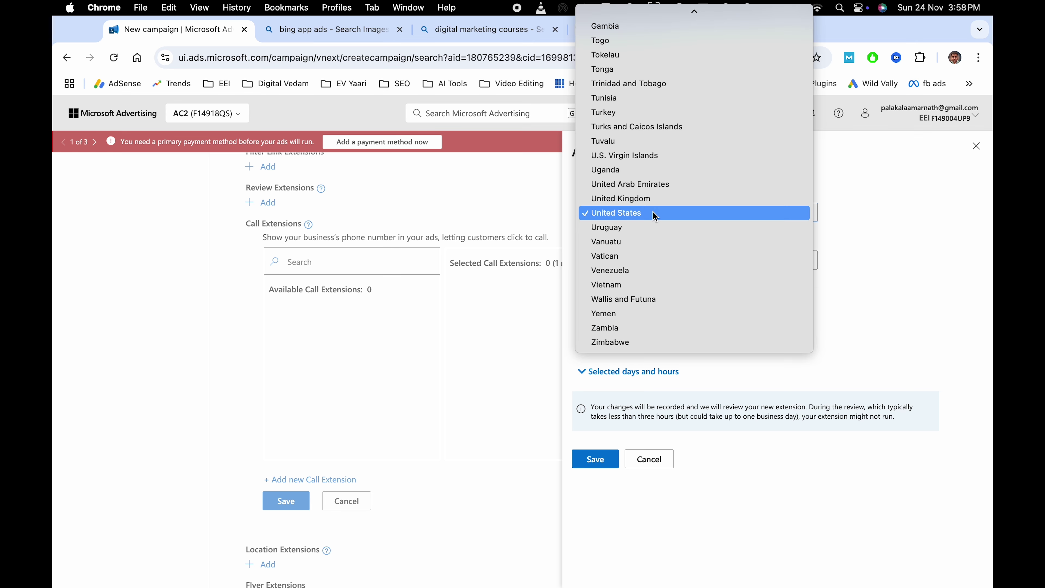
{"action": "left_click", "coordinate": [946, 277]}
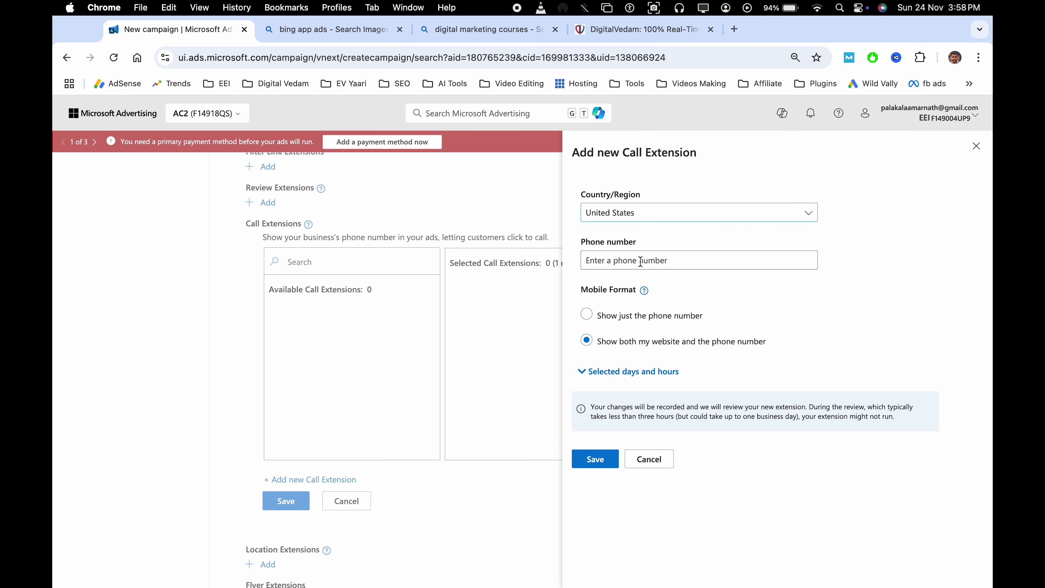
{"action": "left_click", "coordinate": [626, 260]}
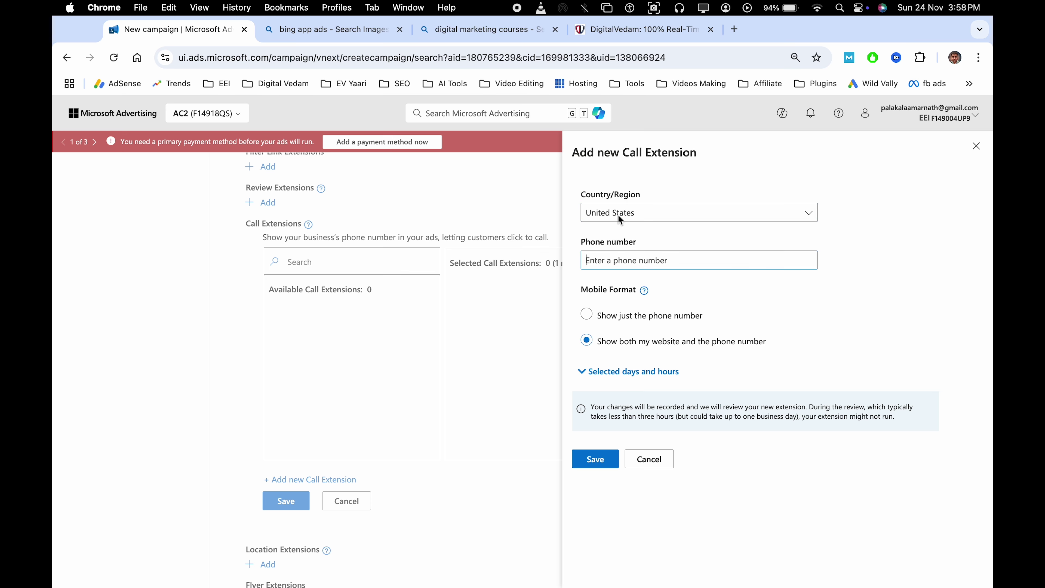
{"action": "left_click", "coordinate": [659, 458]}
{"action": "left_click", "coordinate": [349, 501]}
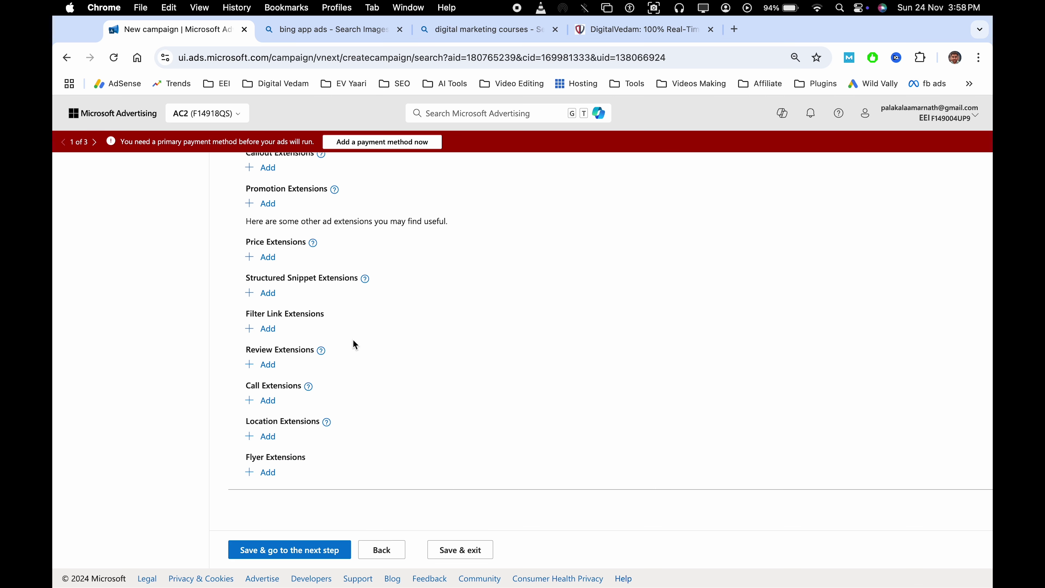
Start a new filter link extension in English and choose Insurance coverage as its header type
{"action": "scroll", "coordinate": [335, 316], "scroll_direction": "up", "scroll_amount": 2}
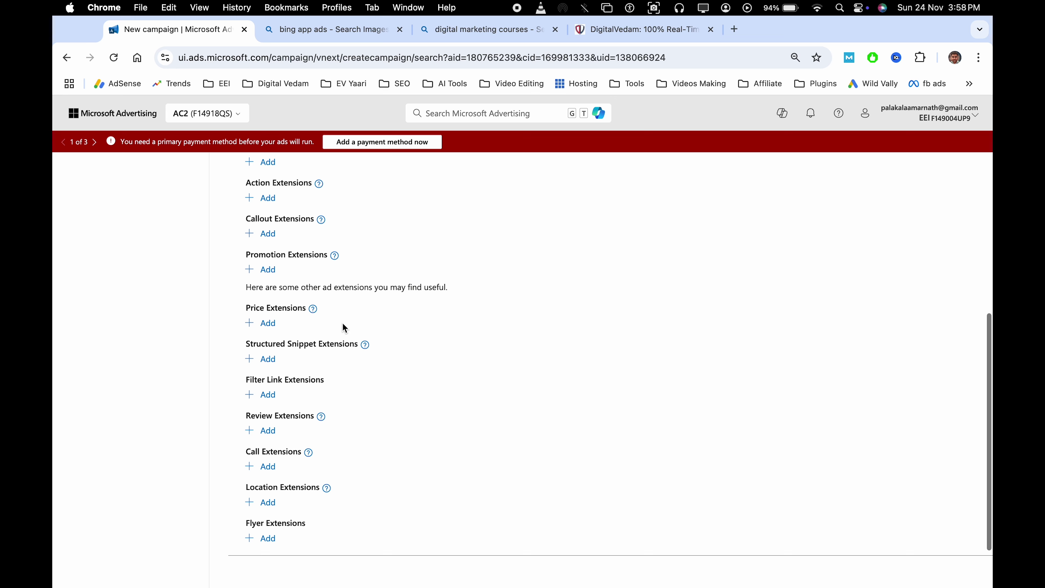
{"action": "left_click", "coordinate": [267, 394]}
{"action": "scroll", "coordinate": [432, 395], "scroll_direction": "down", "scroll_amount": 4}
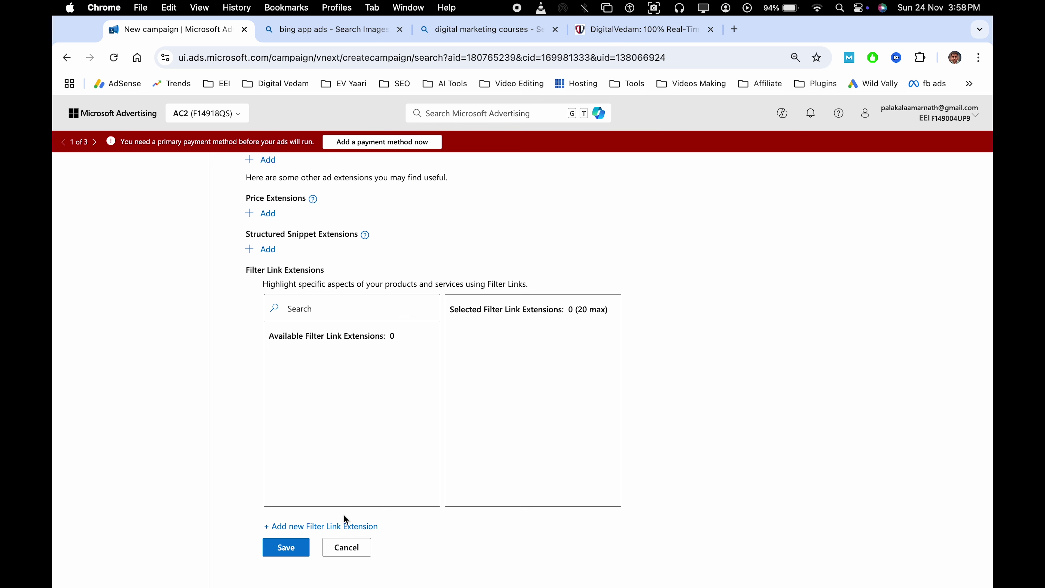
{"action": "left_click", "coordinate": [334, 526]}
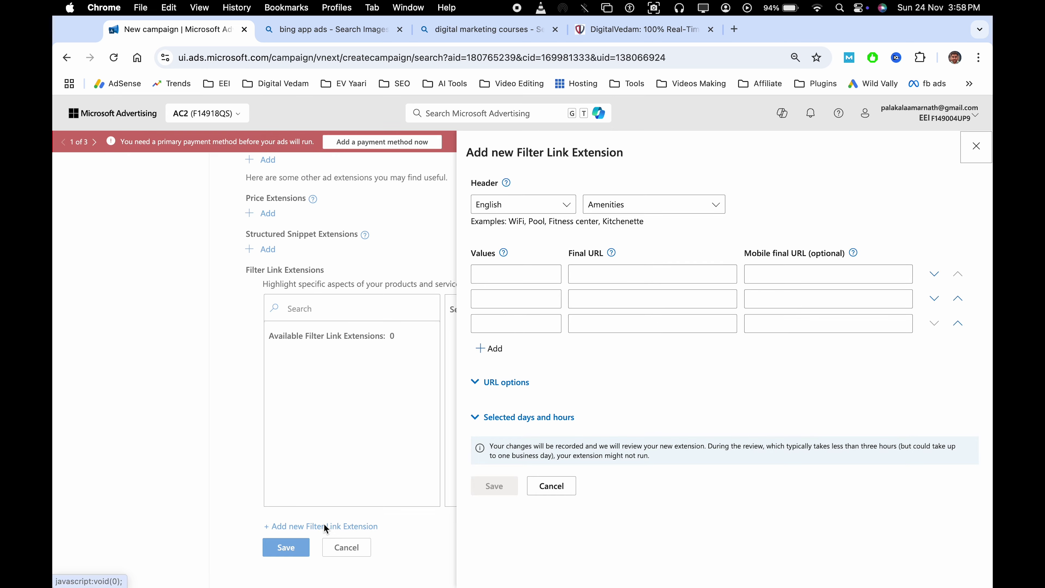
{"action": "left_click", "coordinate": [511, 274]}
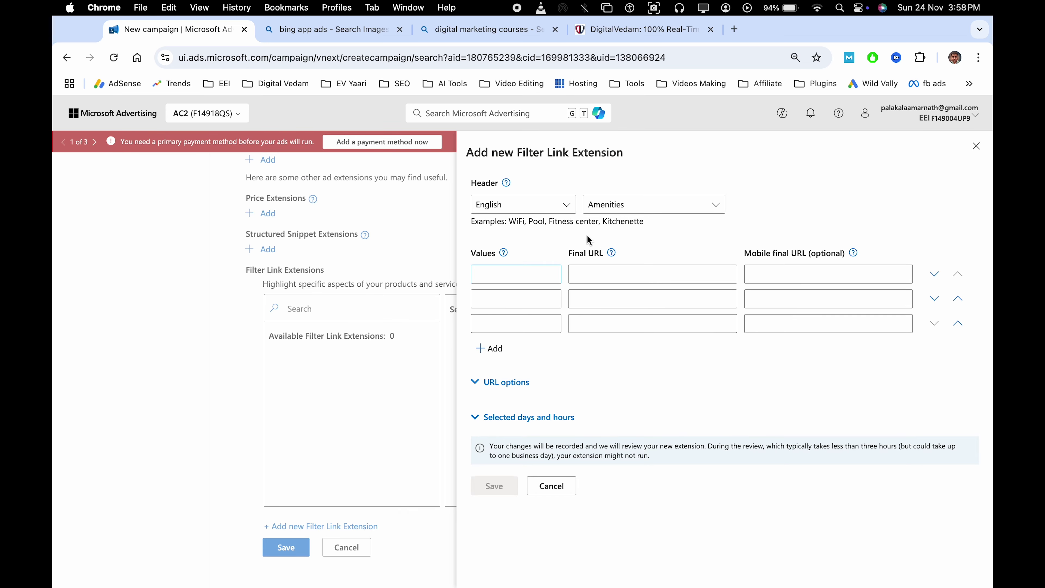
{"action": "left_click", "coordinate": [610, 207]}
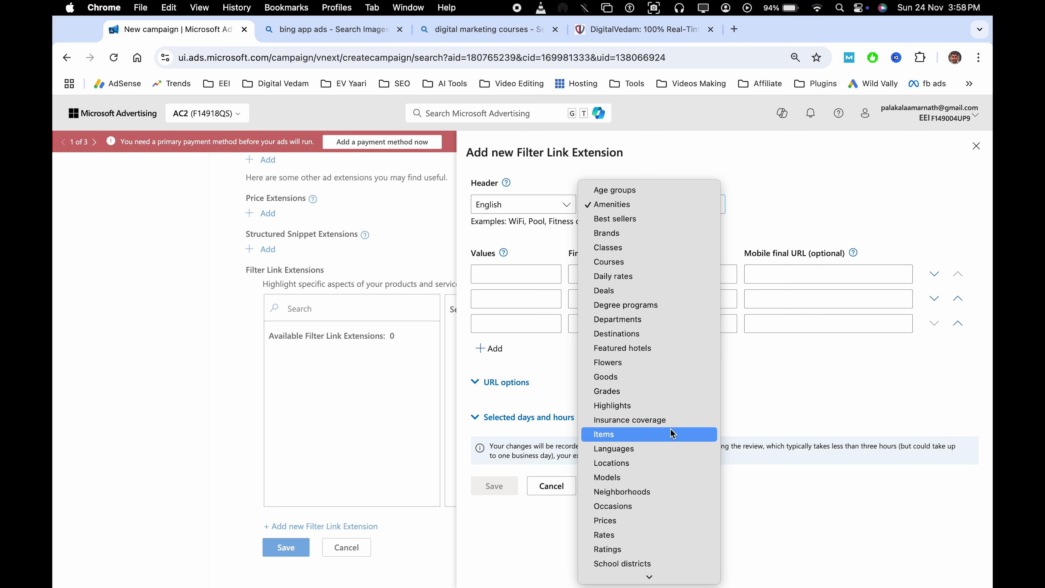
{"action": "left_click", "coordinate": [657, 425]}
Look over the filter link's value and final URL fields, and discard the extension and its selection without adding any
{"action": "left_click", "coordinate": [530, 273]}
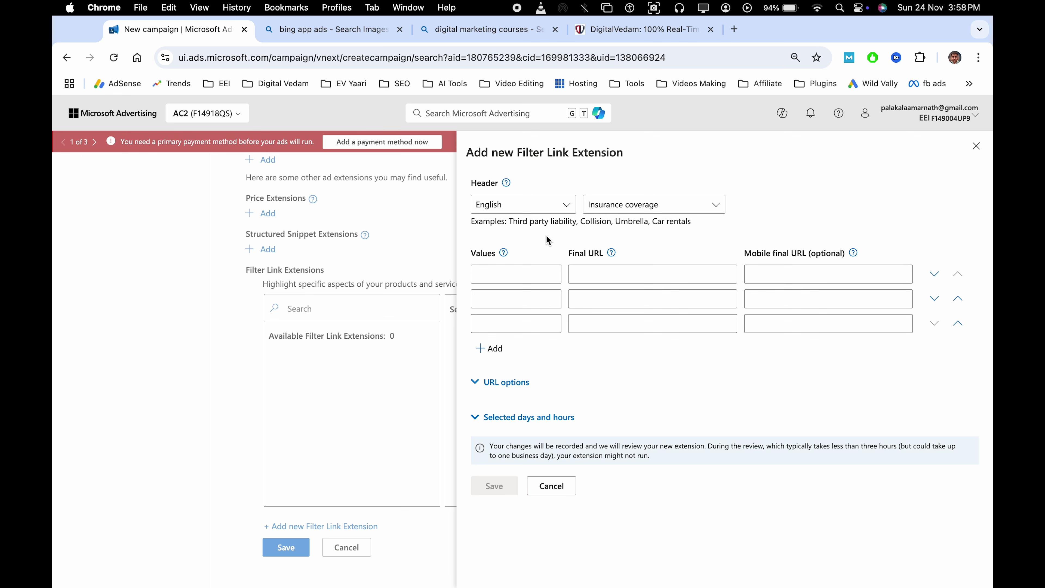
{"action": "left_click", "coordinate": [613, 272]}
{"action": "left_click", "coordinate": [630, 295]}
{"action": "left_click", "coordinate": [566, 489]}
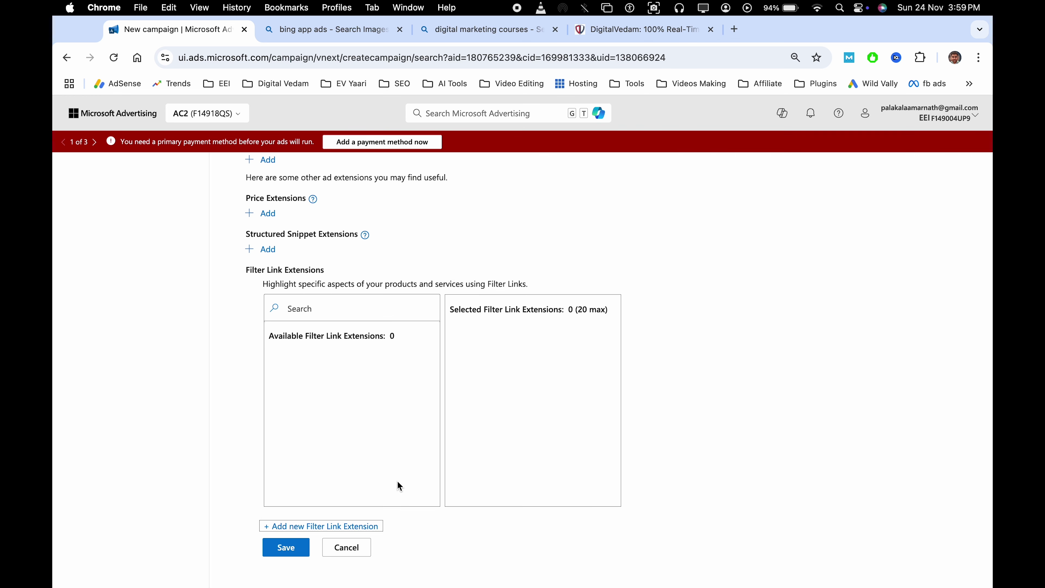
{"action": "scroll", "coordinate": [339, 475], "scroll_direction": "down", "scroll_amount": 5}
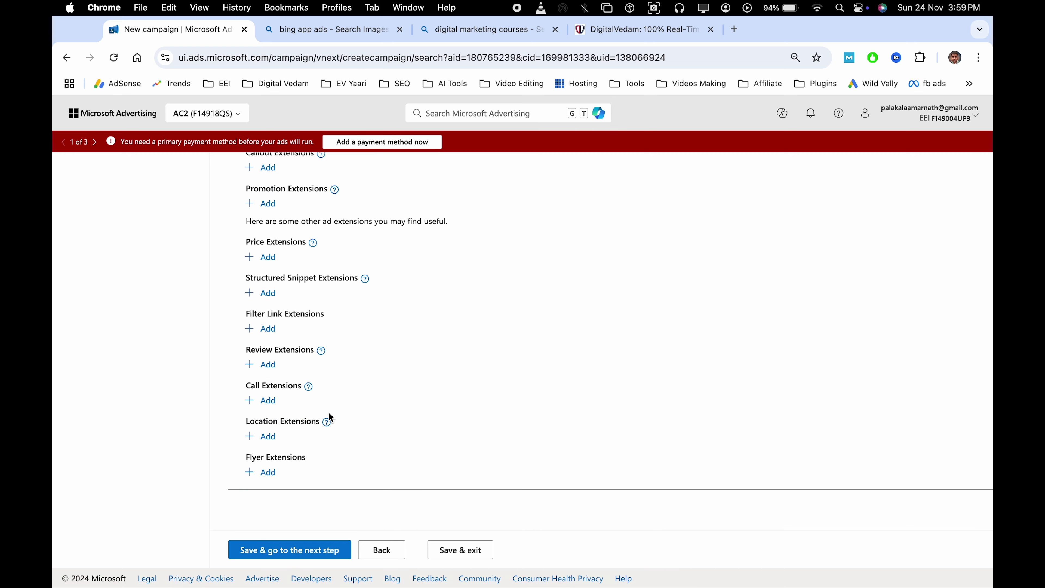
Inspect a new location extension's business name, phone, address and ZIP code fields, and dismiss it and the Location Extensions selection without saving
{"action": "left_click", "coordinate": [268, 438]}
{"action": "scroll", "coordinate": [411, 436], "scroll_direction": "down", "scroll_amount": 4}
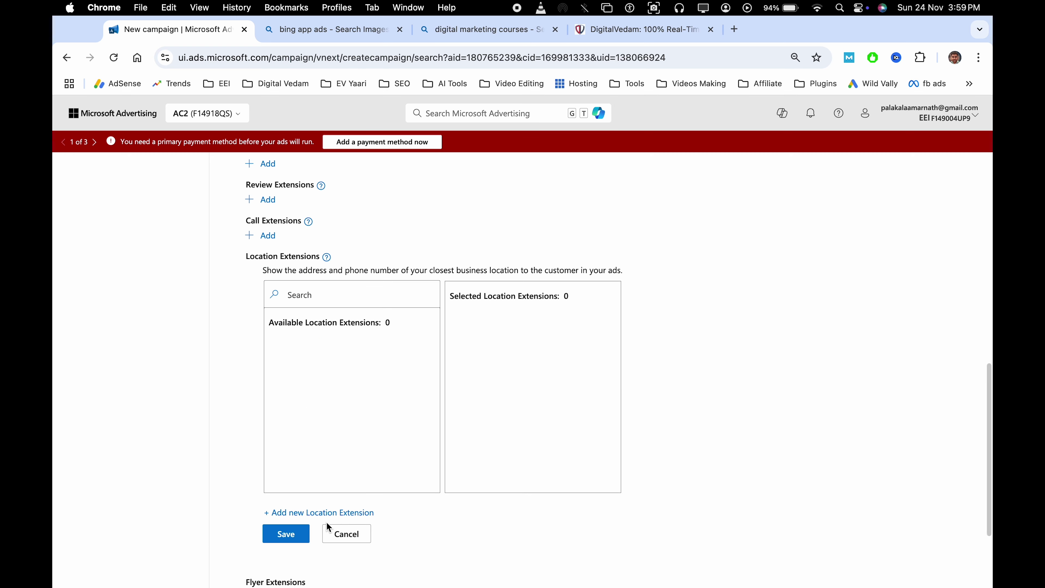
{"action": "left_click", "coordinate": [350, 512]}
{"action": "left_click", "coordinate": [729, 284]}
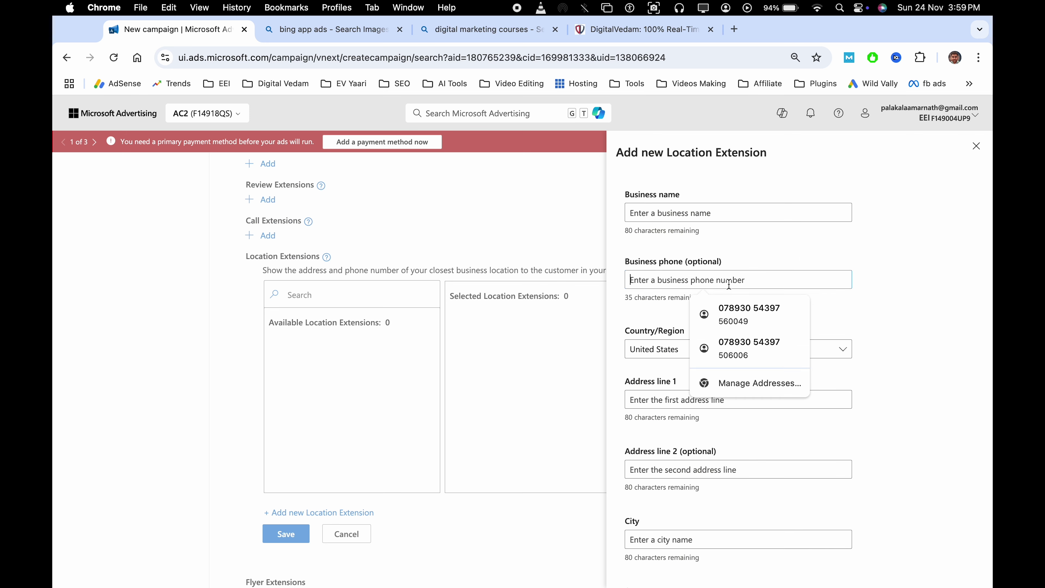
{"action": "scroll", "coordinate": [900, 304], "scroll_direction": "down", "scroll_amount": 5}
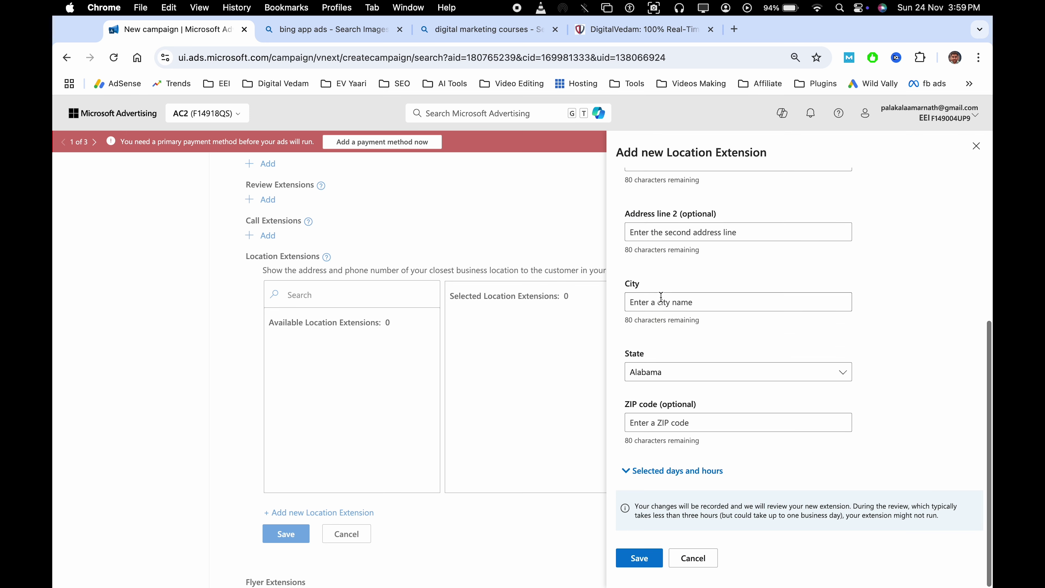
{"action": "left_click", "coordinate": [681, 295]}
{"action": "left_click", "coordinate": [735, 253]}
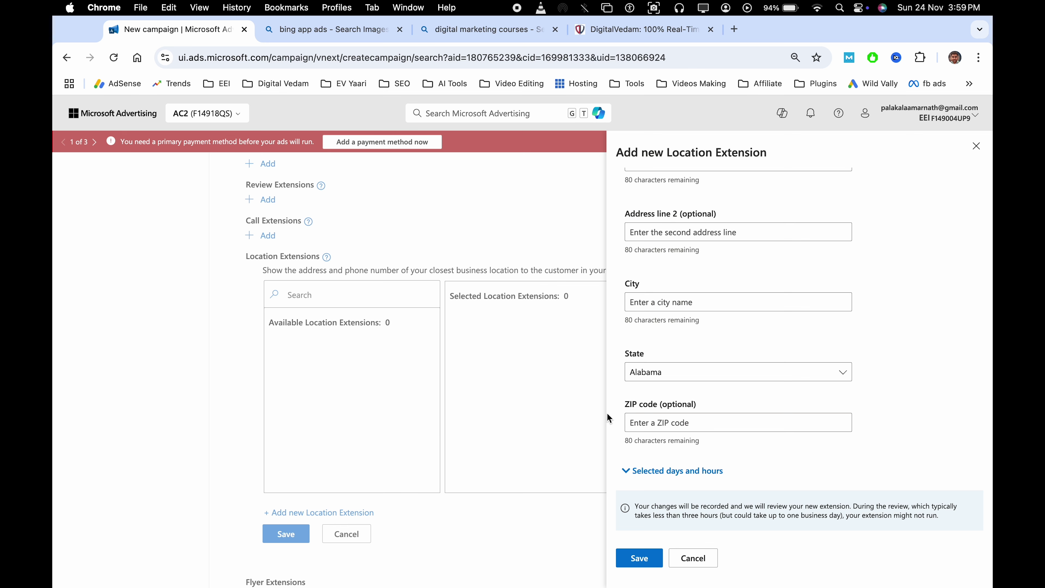
{"action": "left_click", "coordinate": [688, 558]}
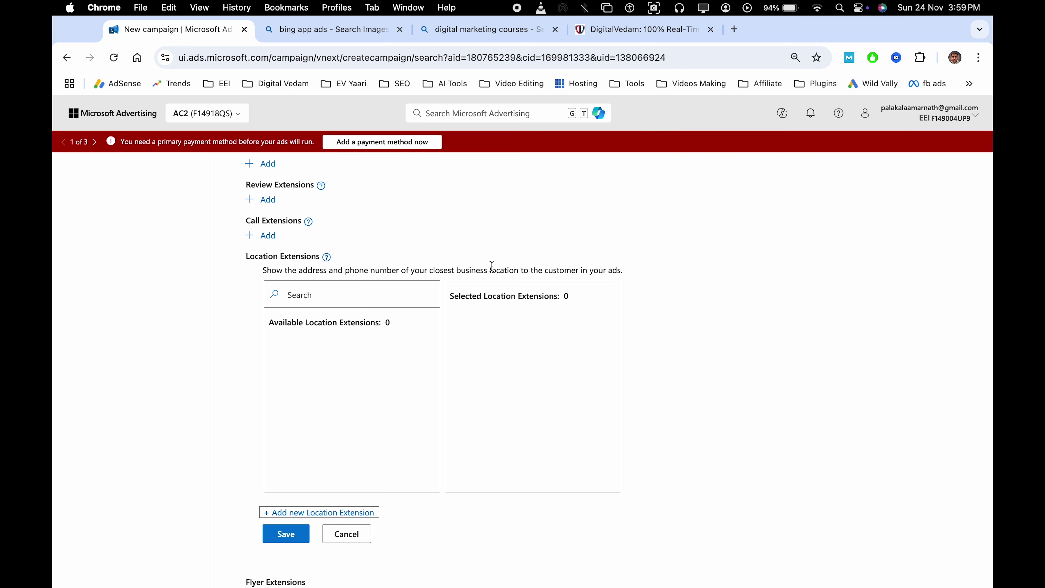
{"action": "left_click", "coordinate": [357, 536]}
Look over the Flyer Extensions selection and open the form for a new flyer extension
{"action": "left_click", "coordinate": [268, 473]}
{"action": "scroll", "coordinate": [399, 418], "scroll_direction": "down", "scroll_amount": 5}
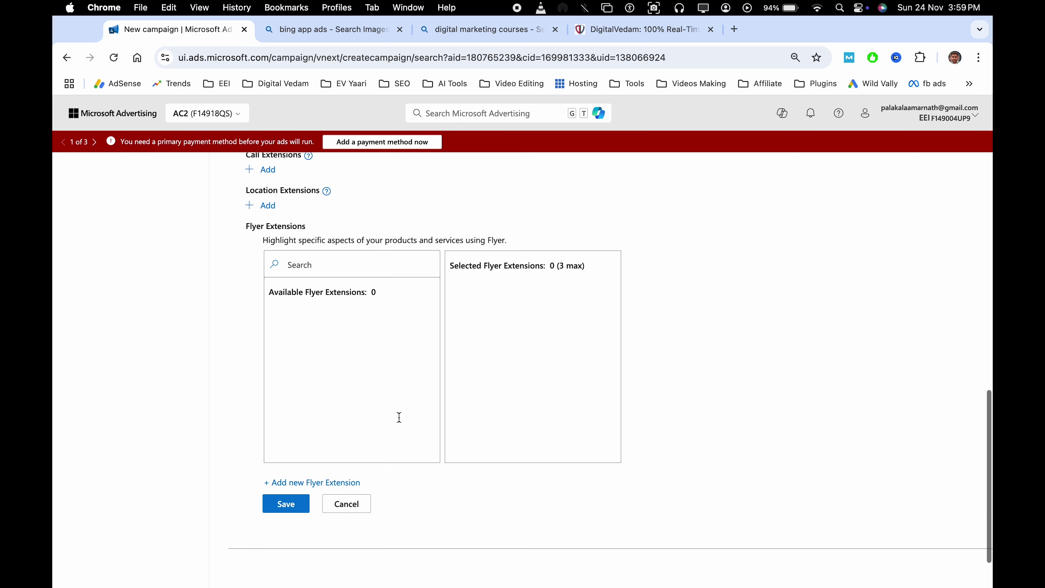
{"action": "scroll", "coordinate": [399, 418], "scroll_direction": "down", "scroll_amount": 2}
{"action": "scroll", "coordinate": [288, 371], "scroll_direction": "up", "scroll_amount": 1}
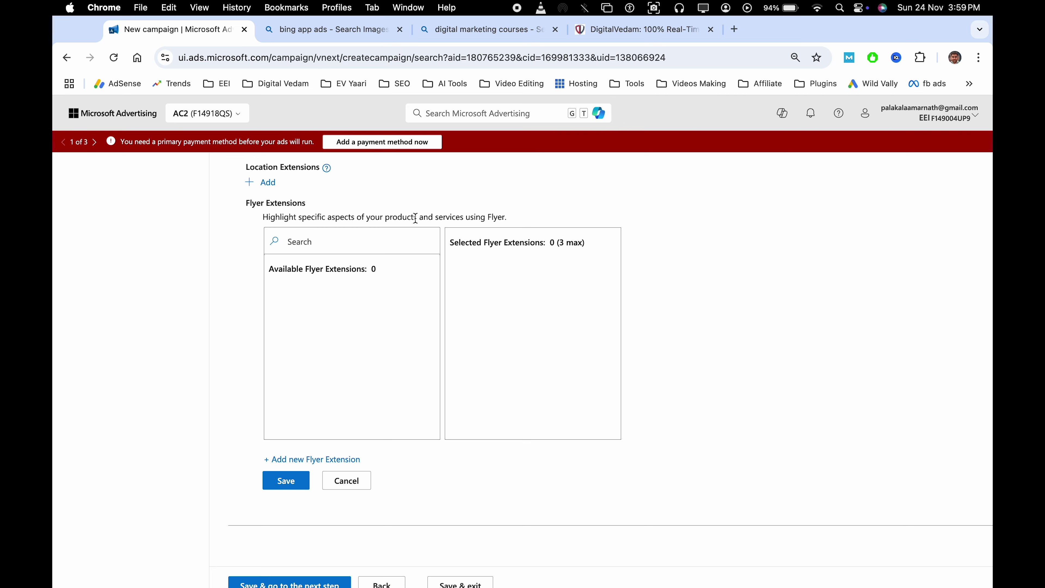
{"action": "left_click", "coordinate": [313, 459]}
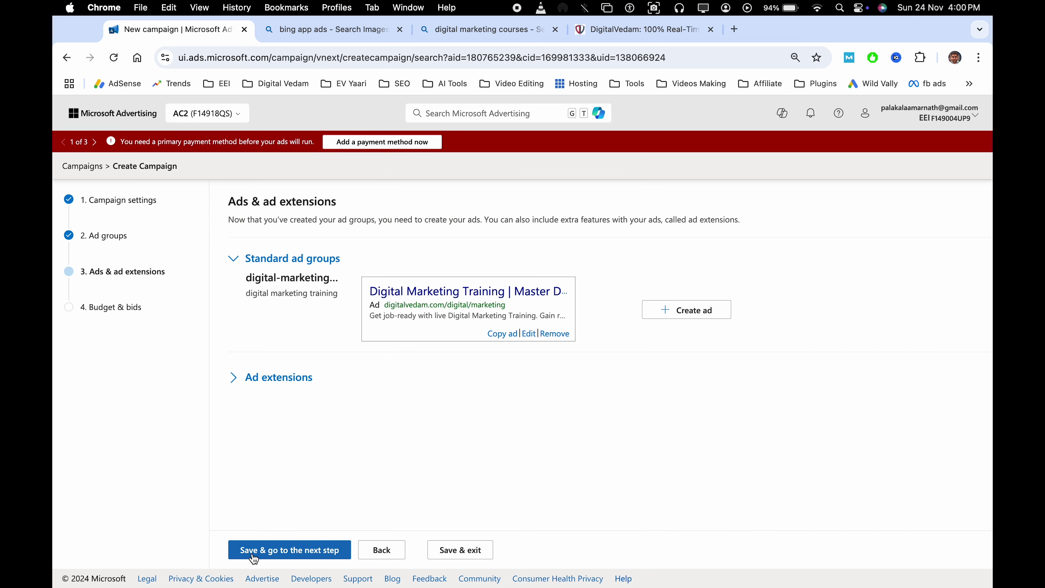
Save the ads stage, continue to Budget & bids, and set the bid strategy to Maximize Clicks (automated bidding)
{"action": "left_click", "coordinate": [294, 556]}
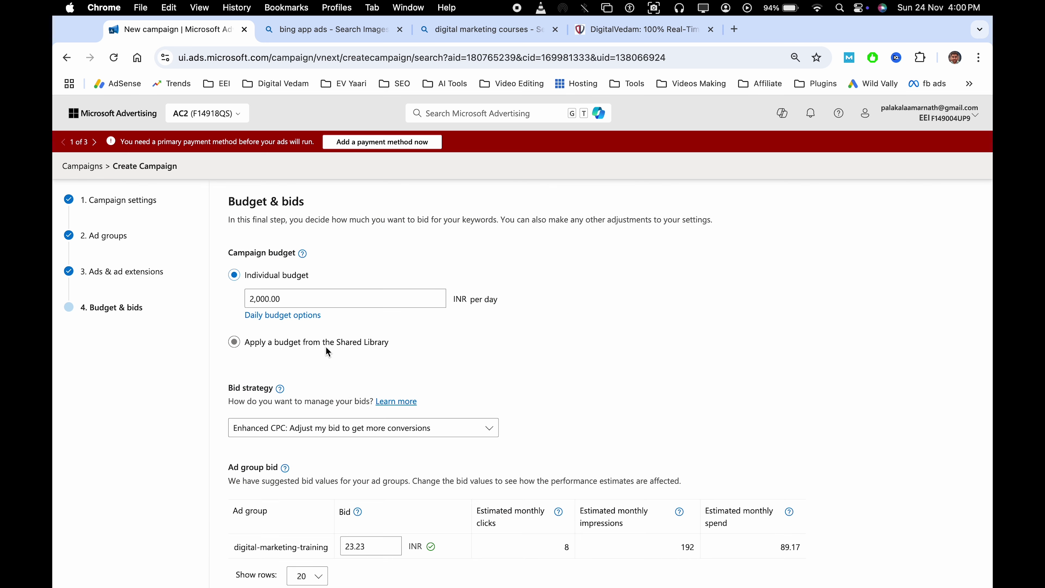
{"action": "left_click", "coordinate": [307, 300]}
{"action": "left_click", "coordinate": [599, 292]}
{"action": "scroll", "coordinate": [599, 292], "scroll_direction": "down", "scroll_amount": 3}
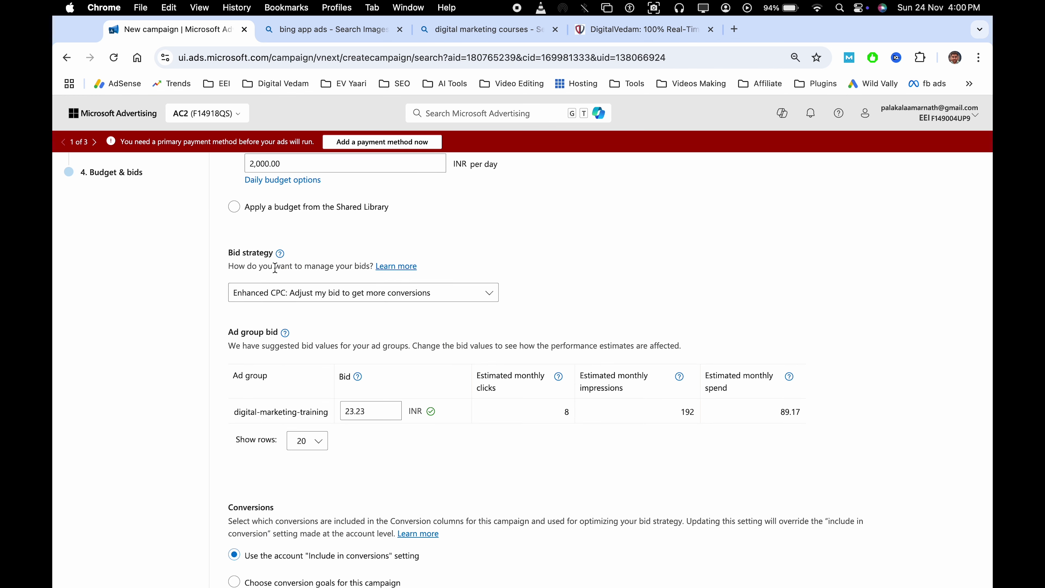
{"action": "left_click", "coordinate": [375, 298]}
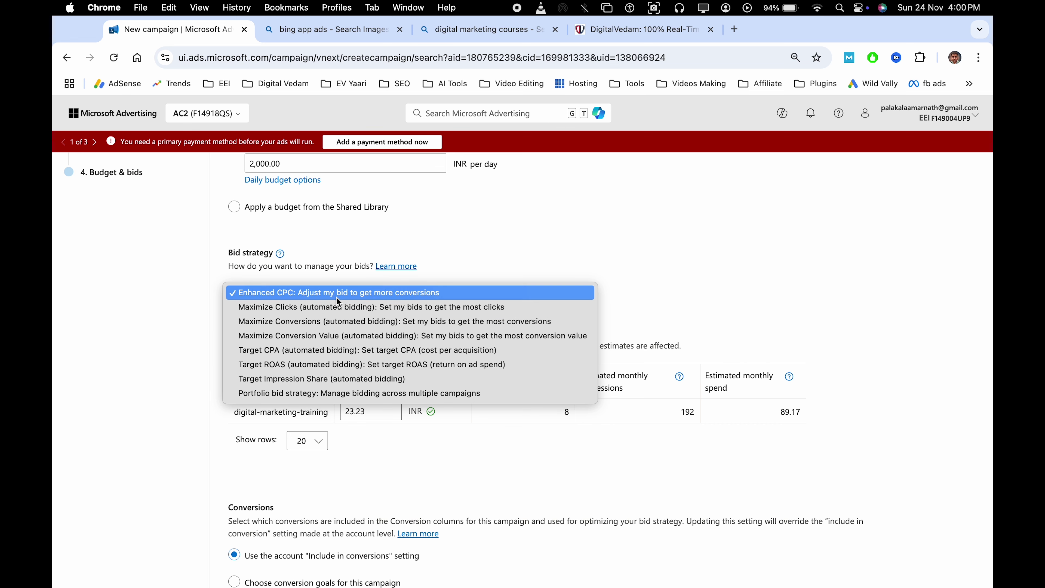
{"action": "left_click", "coordinate": [357, 310]}
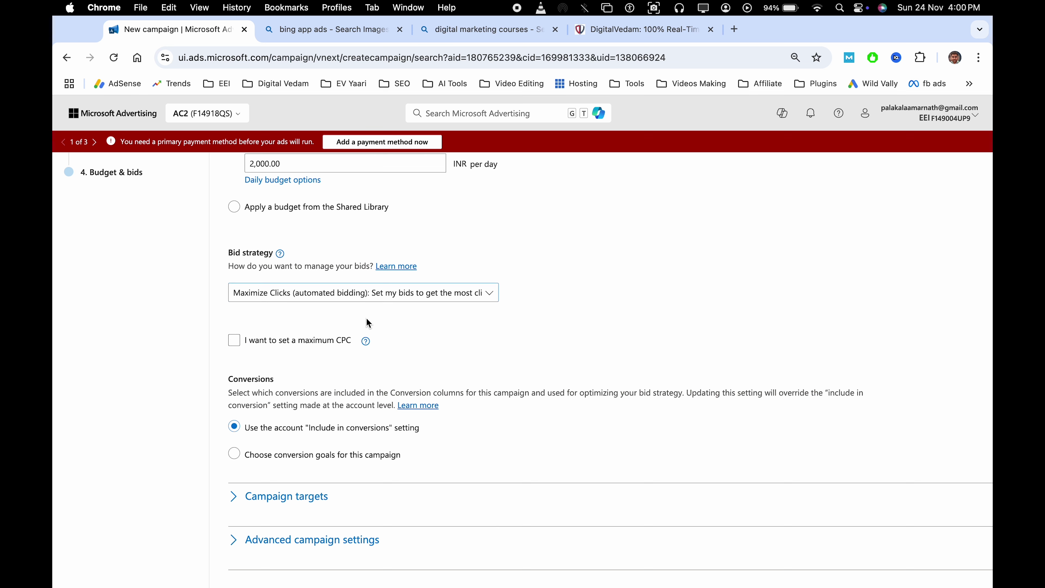
{"action": "left_click", "coordinate": [350, 296]}
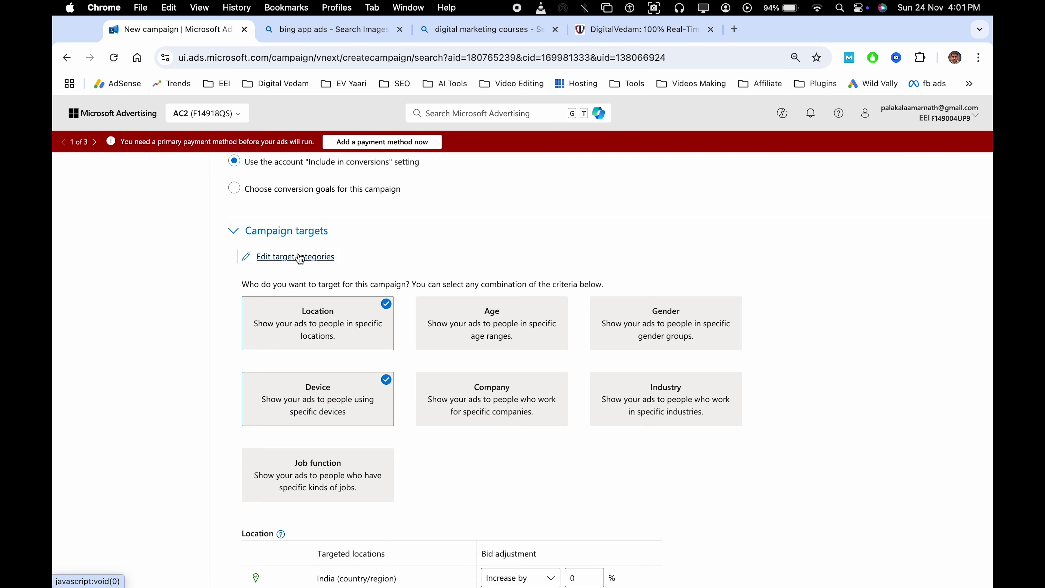
Add Age and Gender to the campaign's target categories alongside Location and Device
{"action": "scroll", "coordinate": [457, 269], "scroll_direction": "down", "scroll_amount": 3}
{"action": "scroll", "coordinate": [460, 343], "scroll_direction": "up", "scroll_amount": 2}
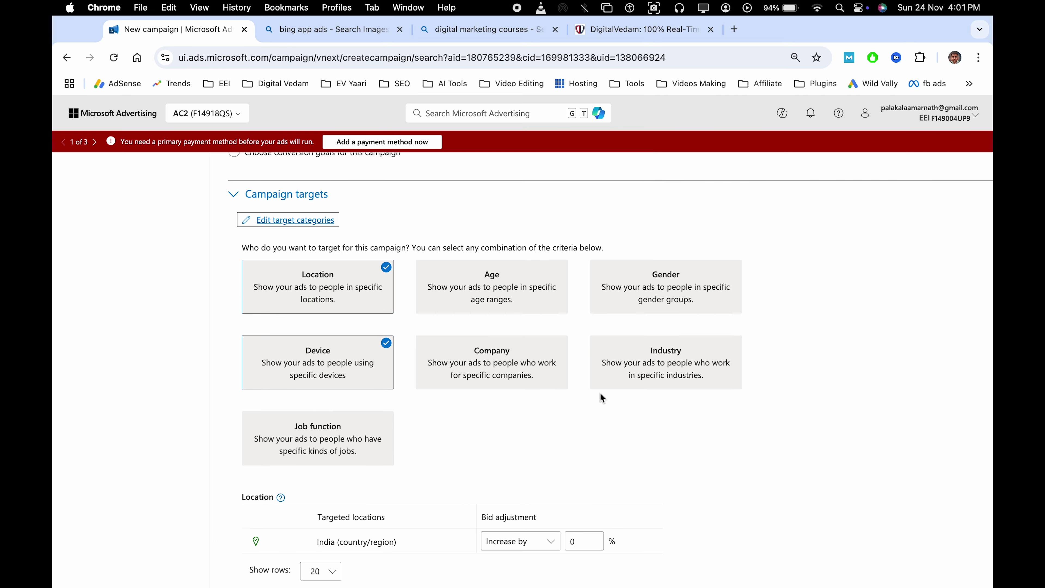
{"action": "left_click", "coordinate": [519, 274]}
{"action": "left_click", "coordinate": [622, 287]}
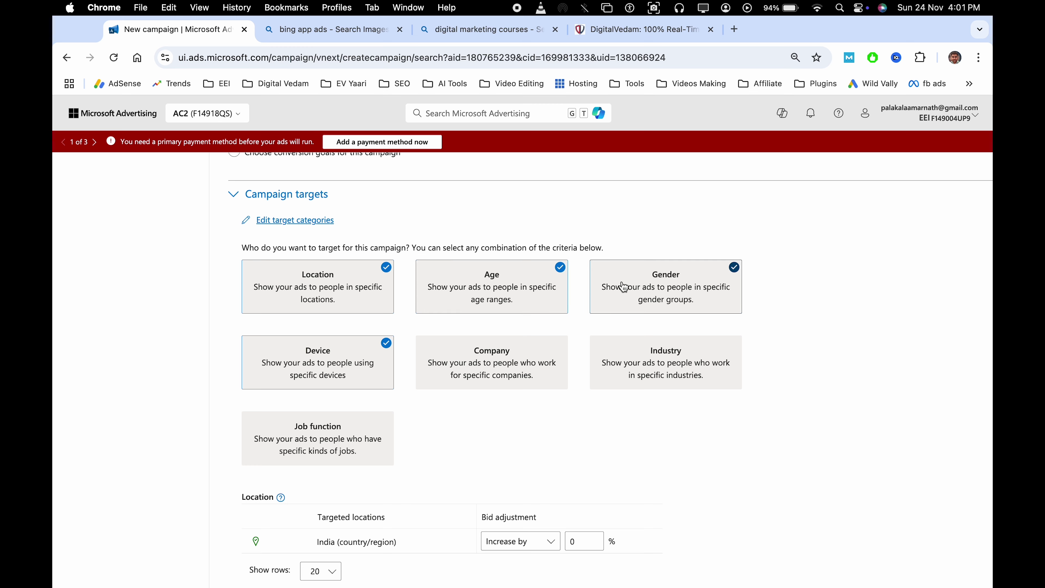
Set the bid adjustment for the 18-24 age group to Decrease by 90%
{"action": "scroll", "coordinate": [525, 443], "scroll_direction": "down", "scroll_amount": 10}
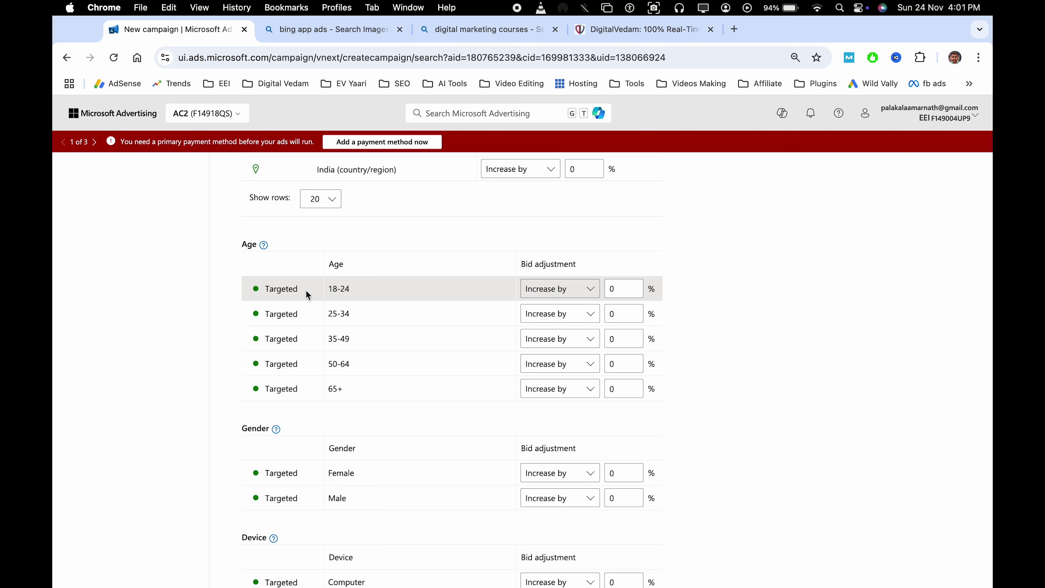
{"action": "scroll", "coordinate": [318, 336], "scroll_direction": "up", "scroll_amount": 2}
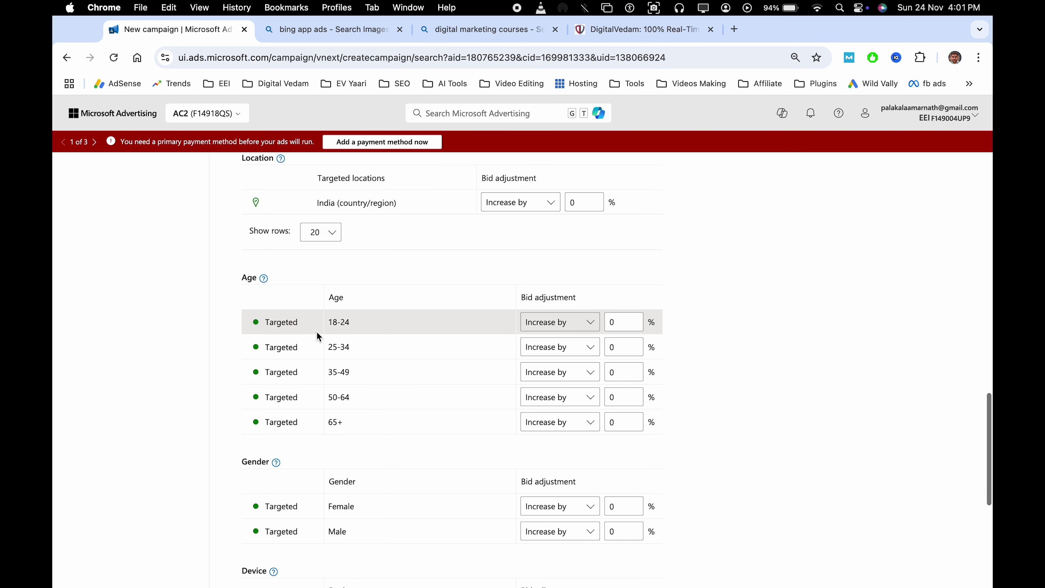
{"action": "left_click", "coordinate": [547, 322]}
{"action": "left_click", "coordinate": [551, 337]}
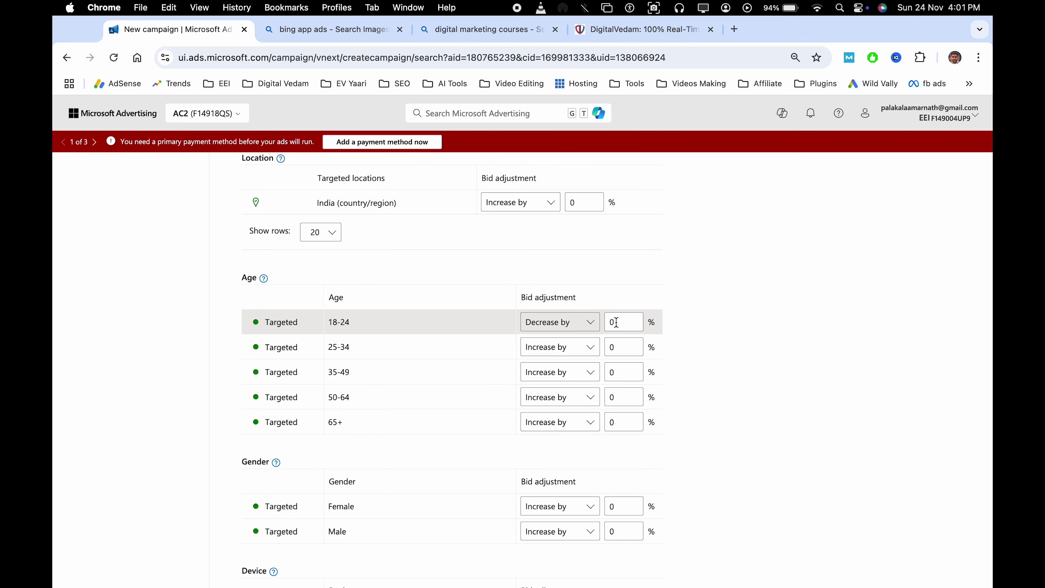
{"action": "double_click", "coordinate": [616, 322]}
{"action": "type", "text": "100"}
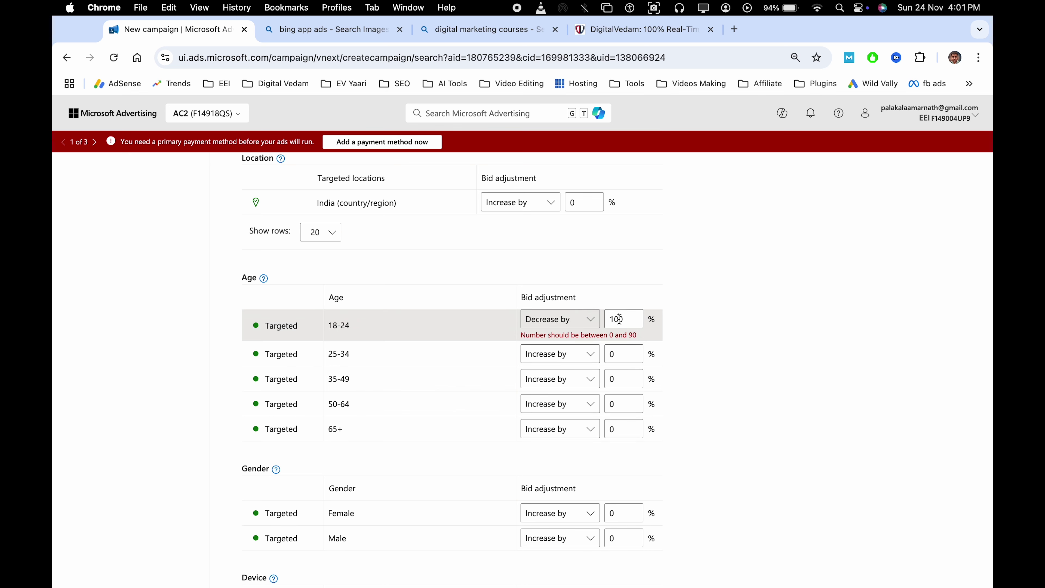
{"action": "double_click", "coordinate": [619, 320]}
{"action": "type", "text": "90"}
{"action": "left_click", "coordinate": [686, 329]}
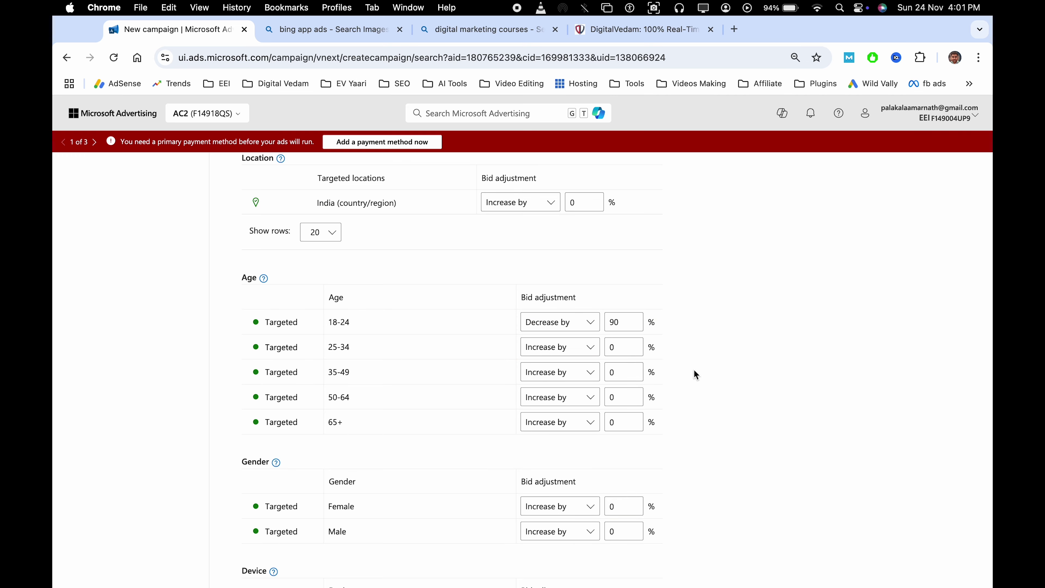
Set the bid adjustment for the Female gender target to Decrease by 90%
{"action": "scroll", "coordinate": [694, 370], "scroll_direction": "down", "scroll_amount": 3}
{"action": "scroll", "coordinate": [694, 398], "scroll_direction": "down", "scroll_amount": 3}
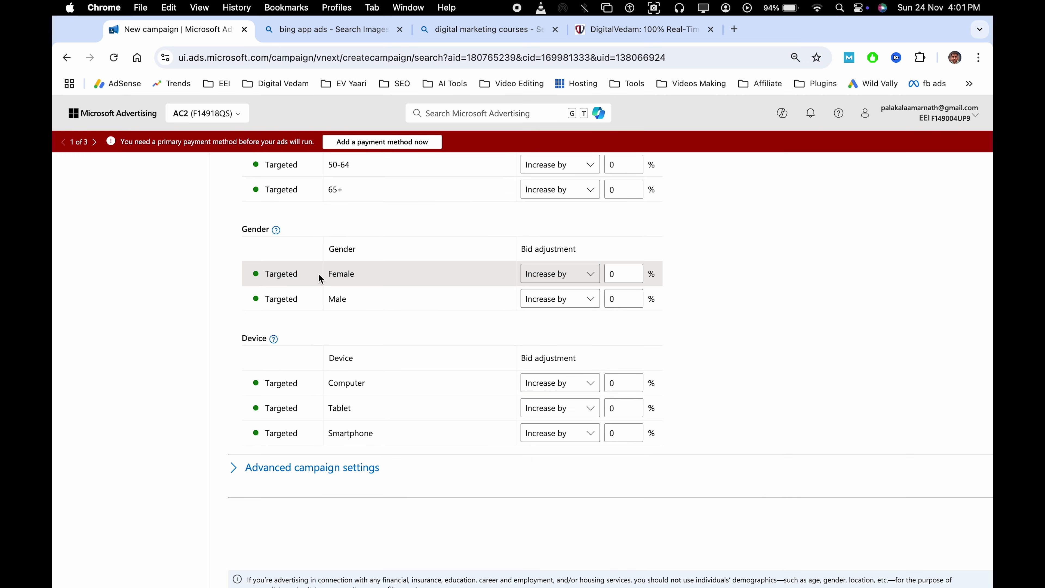
{"action": "left_click", "coordinate": [544, 277]}
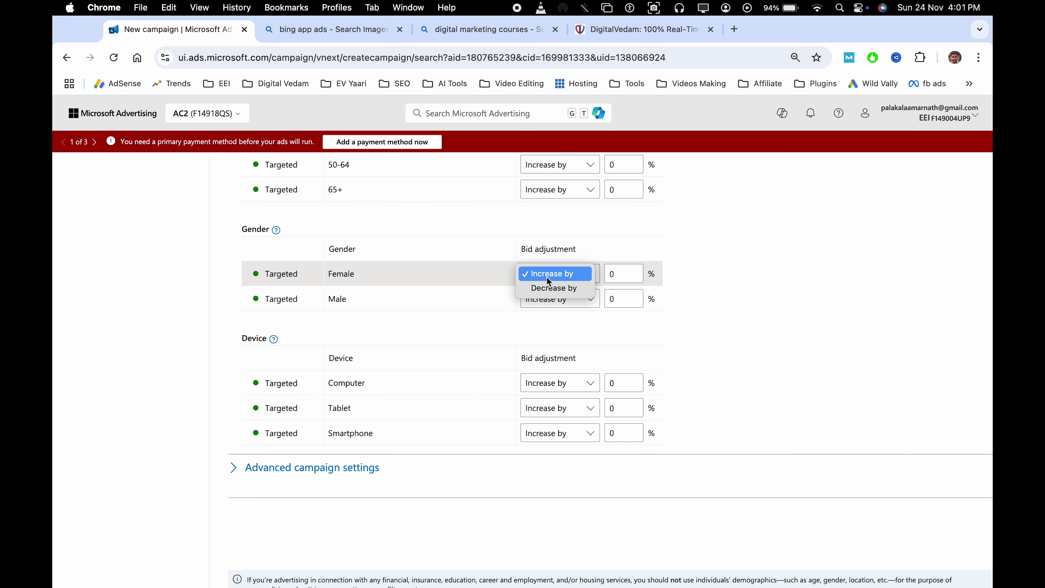
{"action": "left_click", "coordinate": [563, 289]}
{"action": "left_click", "coordinate": [613, 273]}
{"action": "type", "text": "99"}
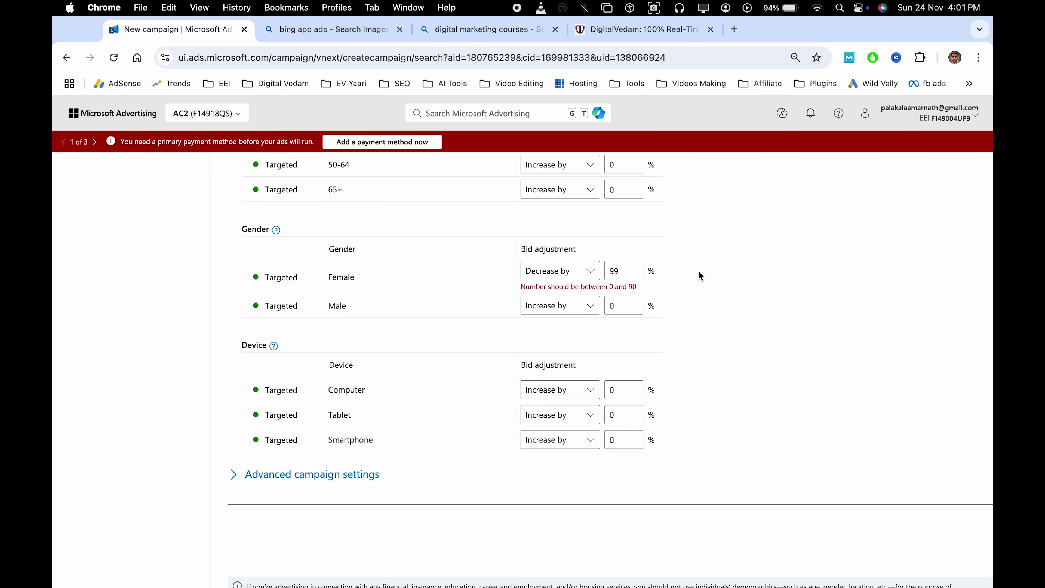
{"action": "double_click", "coordinate": [633, 271]}
{"action": "type", "text": "9"}
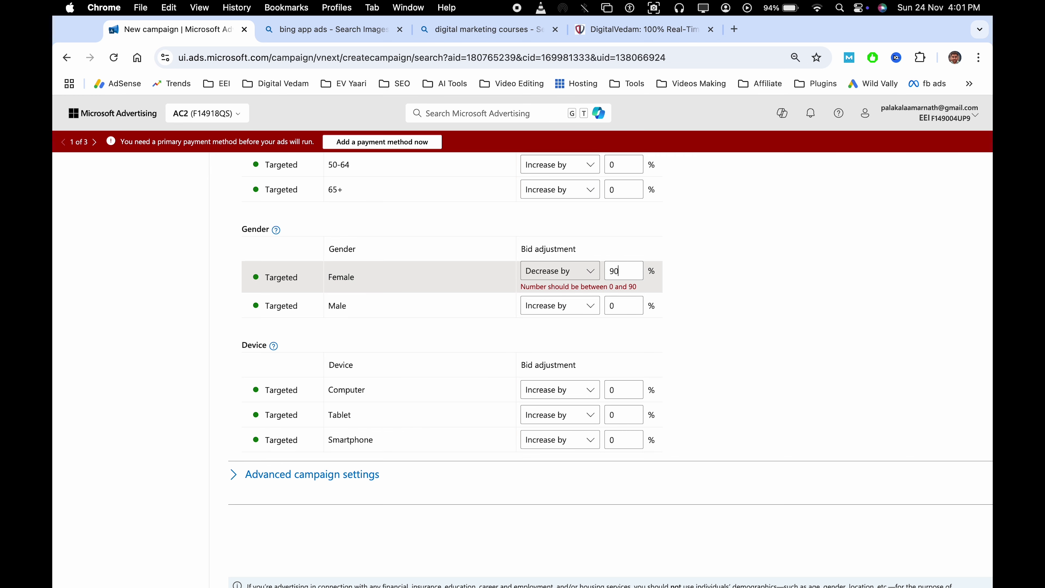
Examine the ad schedule's start and end date options in the advanced campaign settings, leaving the campaign on No end date
{"action": "scroll", "coordinate": [389, 394], "scroll_direction": "down", "scroll_amount": 3}
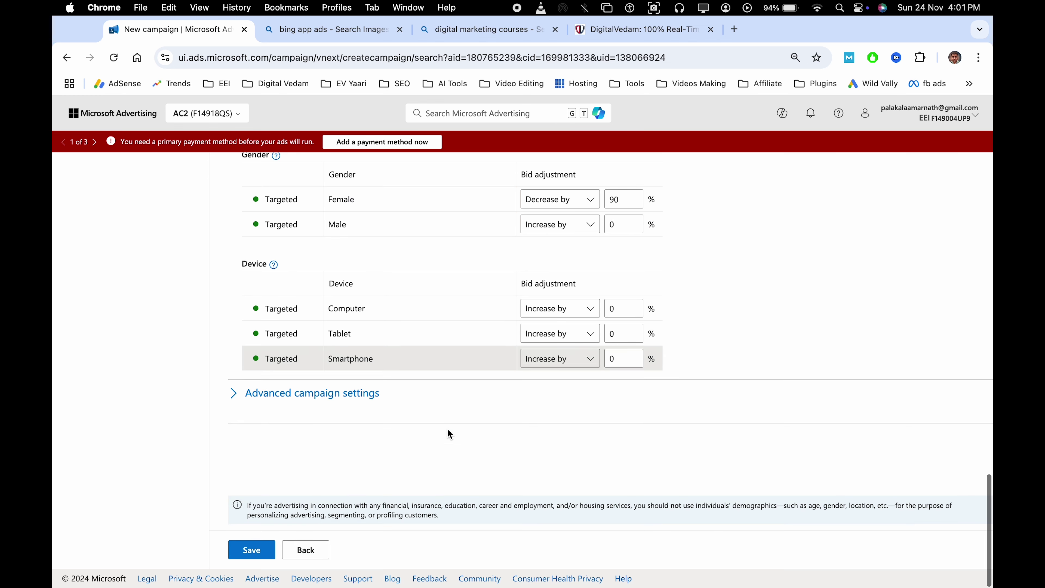
{"action": "left_click", "coordinate": [334, 394]}
{"action": "scroll", "coordinate": [411, 452], "scroll_direction": "down", "scroll_amount": 4}
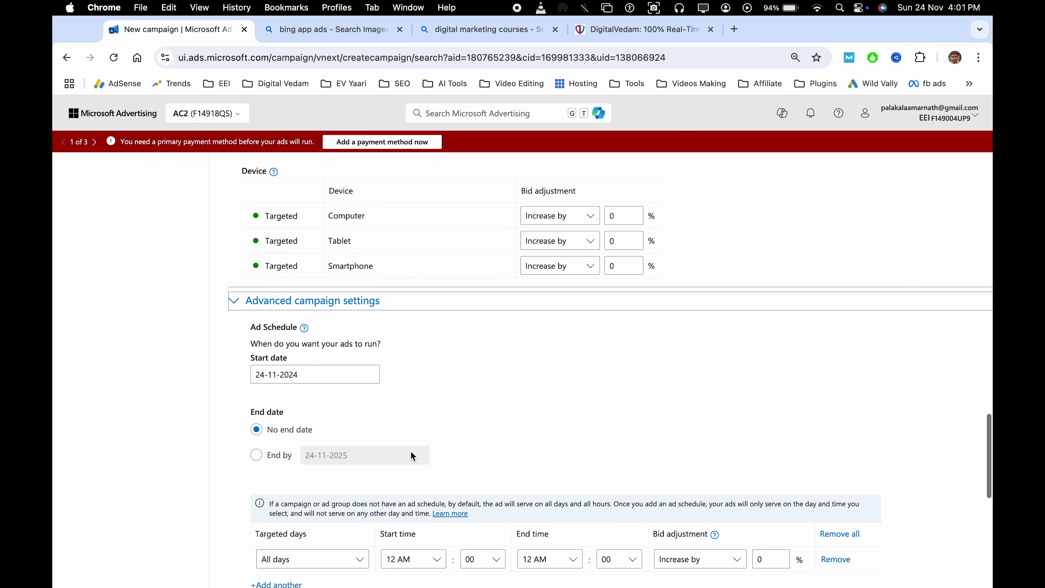
{"action": "left_click", "coordinate": [324, 358]}
{"action": "left_click", "coordinate": [504, 347]}
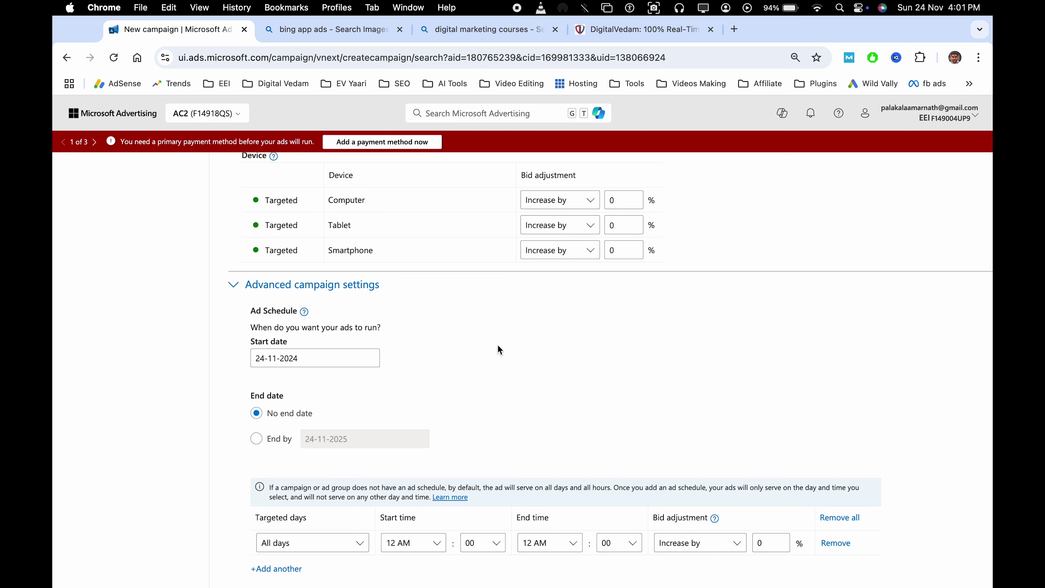
{"action": "left_click", "coordinate": [257, 439]}
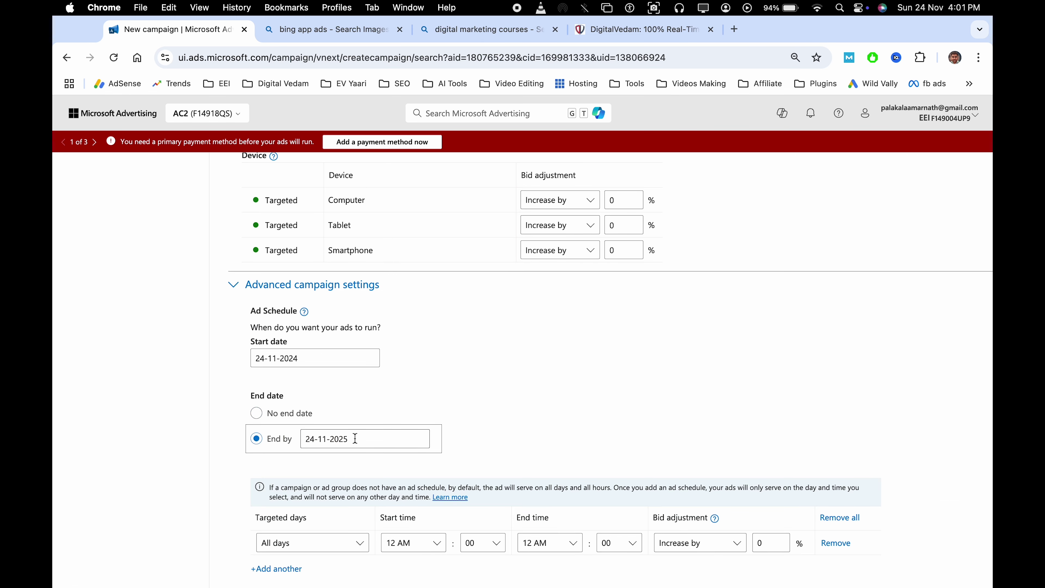
{"action": "left_click", "coordinate": [257, 414]}
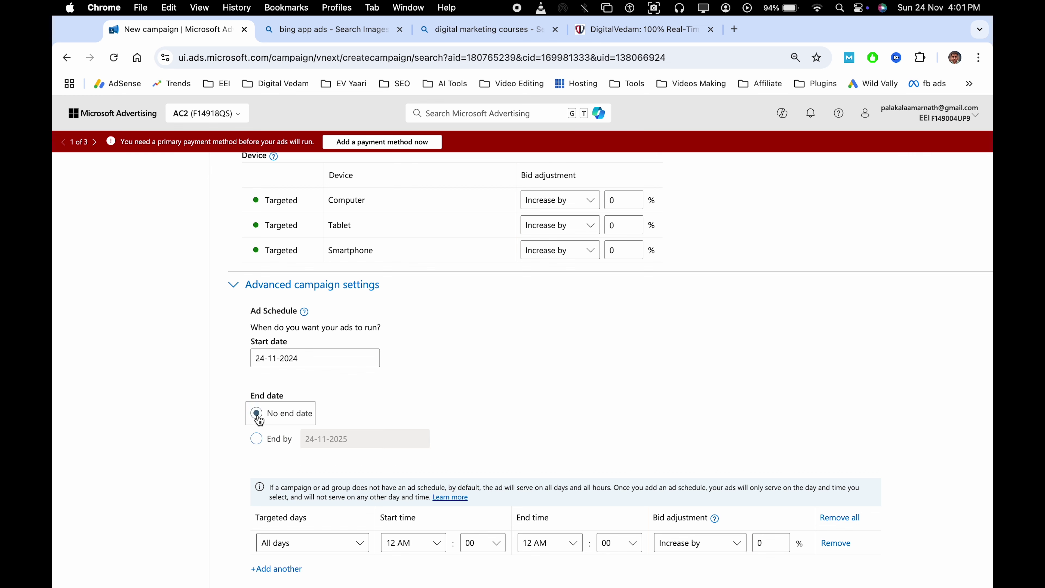
Examine the ad schedule's targeted days list, the display time and time zone choices, and the Other settings section
{"action": "scroll", "coordinate": [590, 362], "scroll_direction": "down", "scroll_amount": 5}
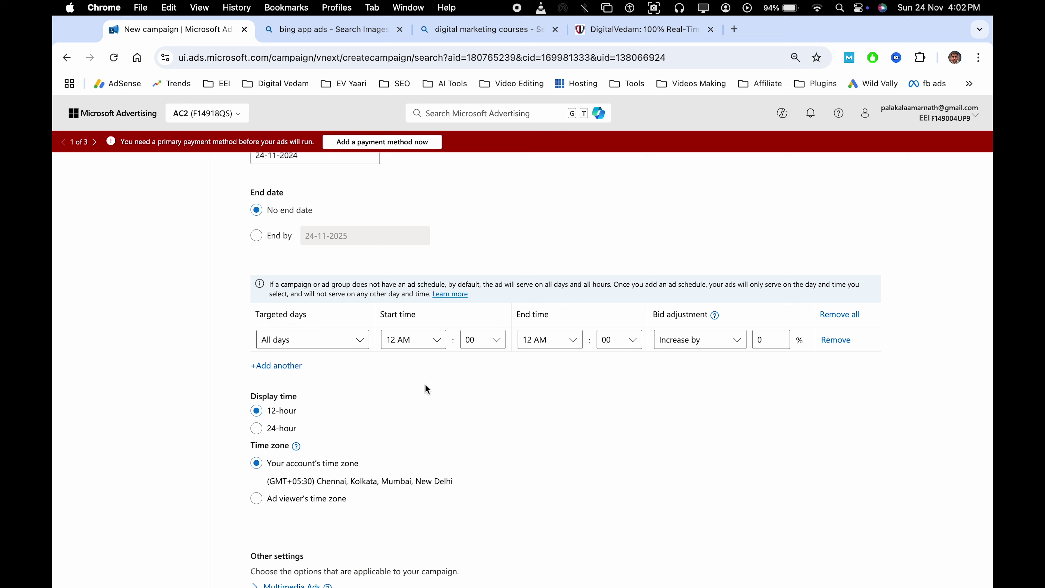
{"action": "left_click", "coordinate": [311, 344]}
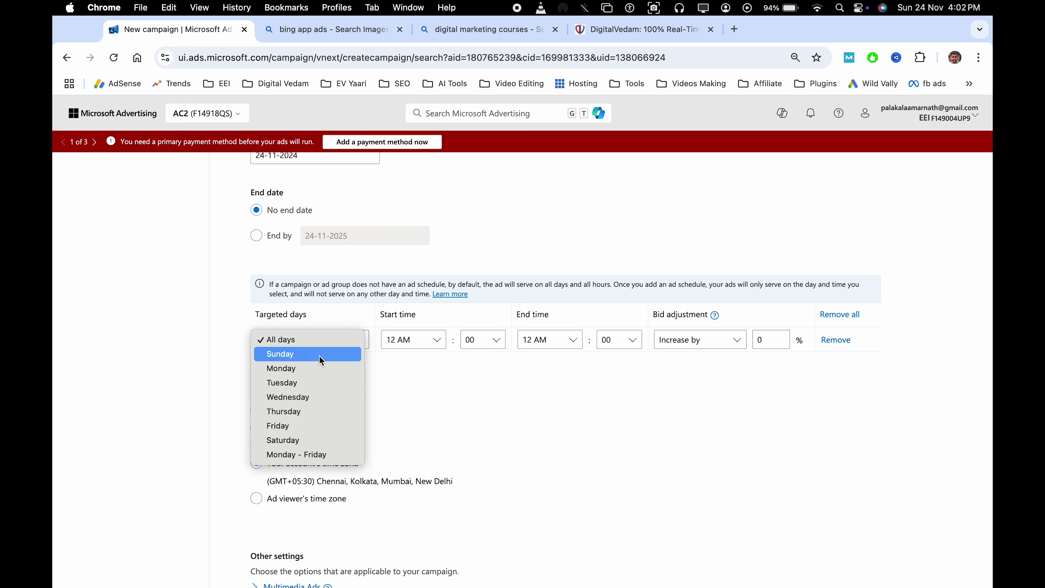
{"action": "left_click", "coordinate": [530, 370]}
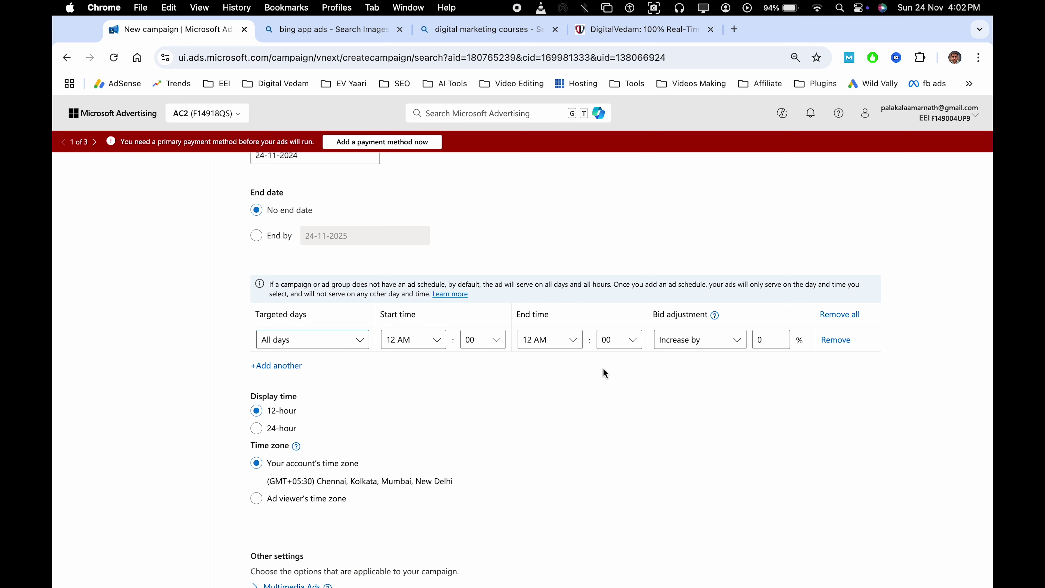
{"action": "scroll", "coordinate": [572, 389], "scroll_direction": "down", "scroll_amount": 5}
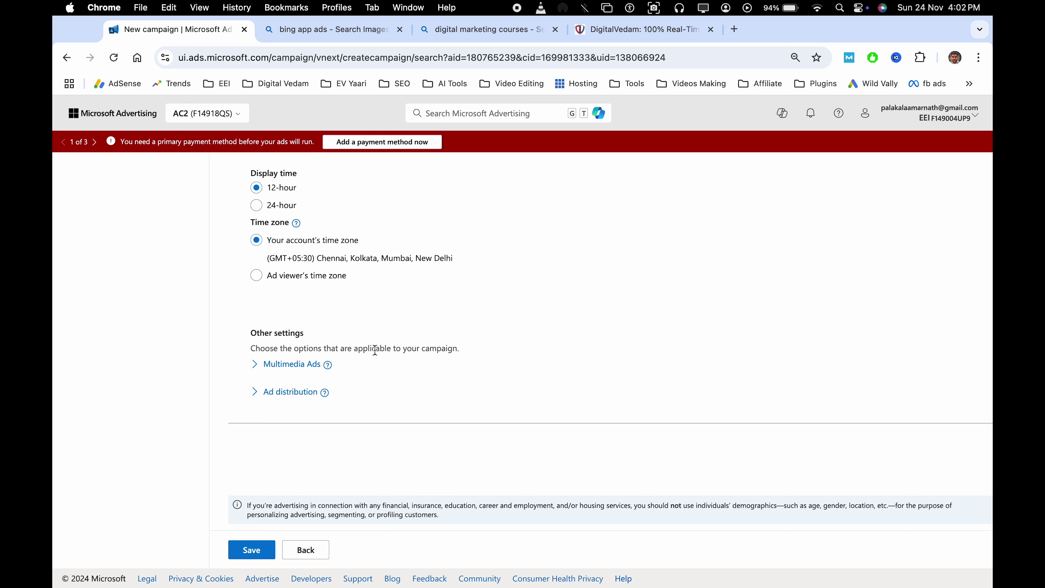
{"action": "triple_click", "coordinate": [396, 348]}
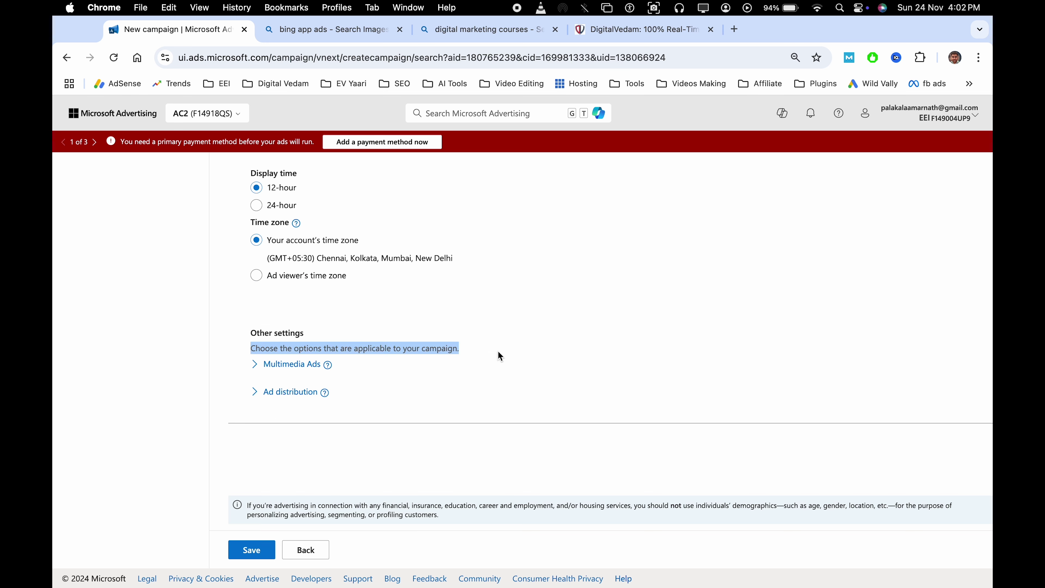
{"action": "left_click", "coordinate": [438, 312]}
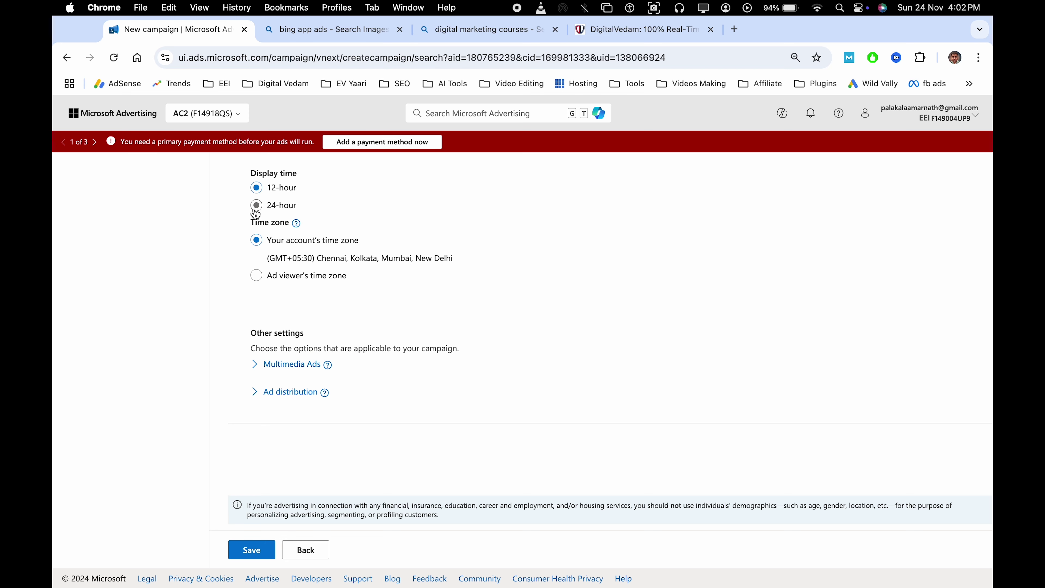
Examine the Multimedia Ads bid adjustment and the Ad distribution options in the campaign's Other settings
{"action": "left_click", "coordinate": [257, 366]}
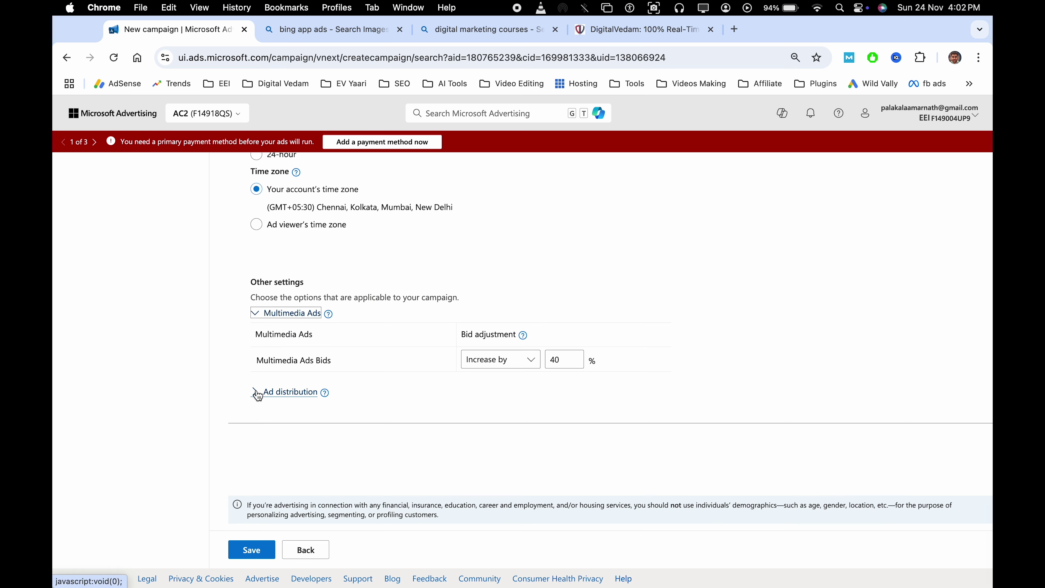
{"action": "left_click", "coordinate": [272, 391]}
{"action": "scroll", "coordinate": [357, 436], "scroll_direction": "down", "scroll_amount": 5}
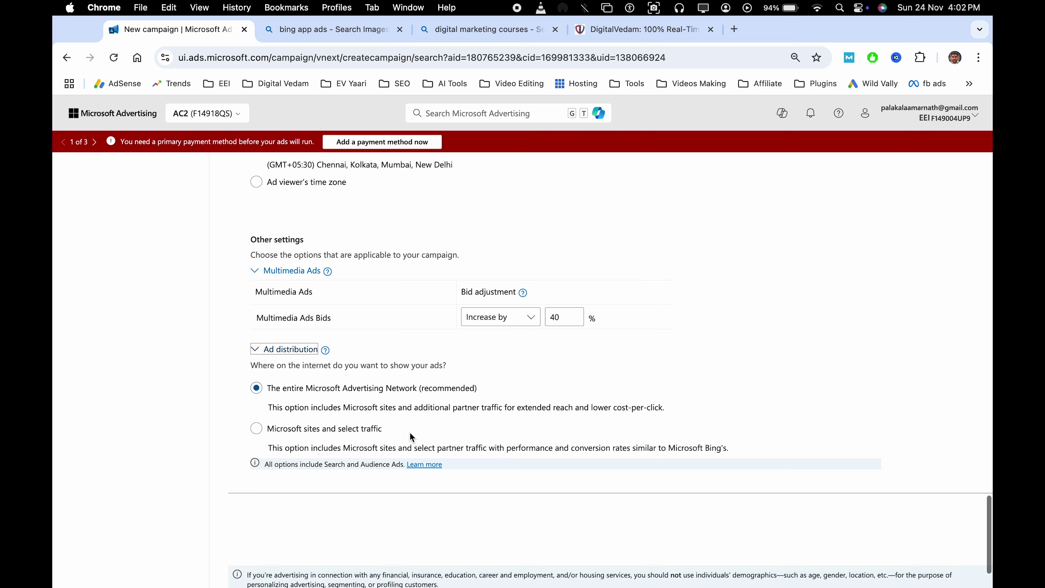
{"action": "double_click", "coordinate": [371, 306]}
{"action": "left_click", "coordinate": [370, 305]}
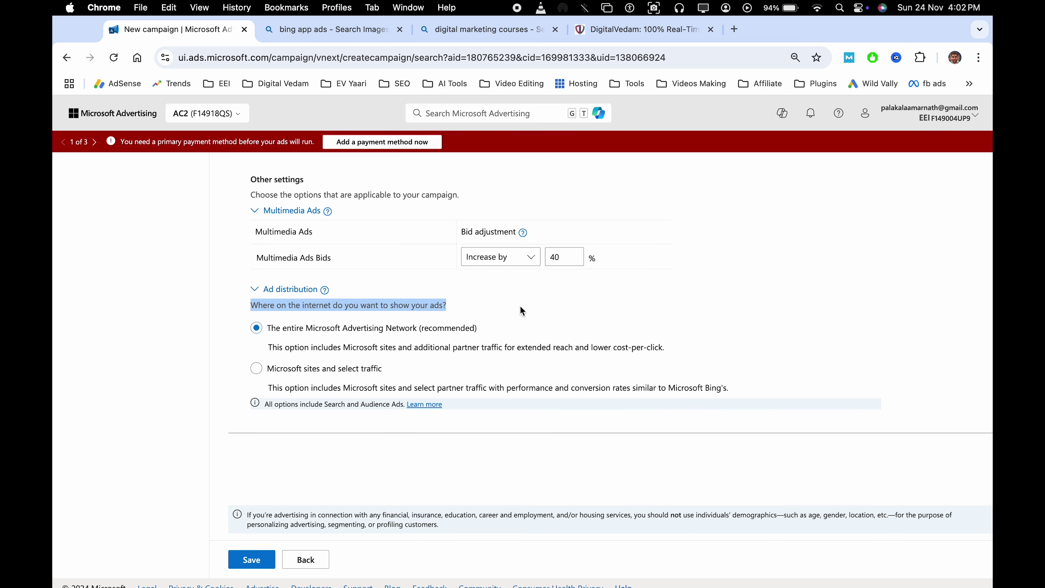
{"action": "left_click", "coordinate": [376, 348]}
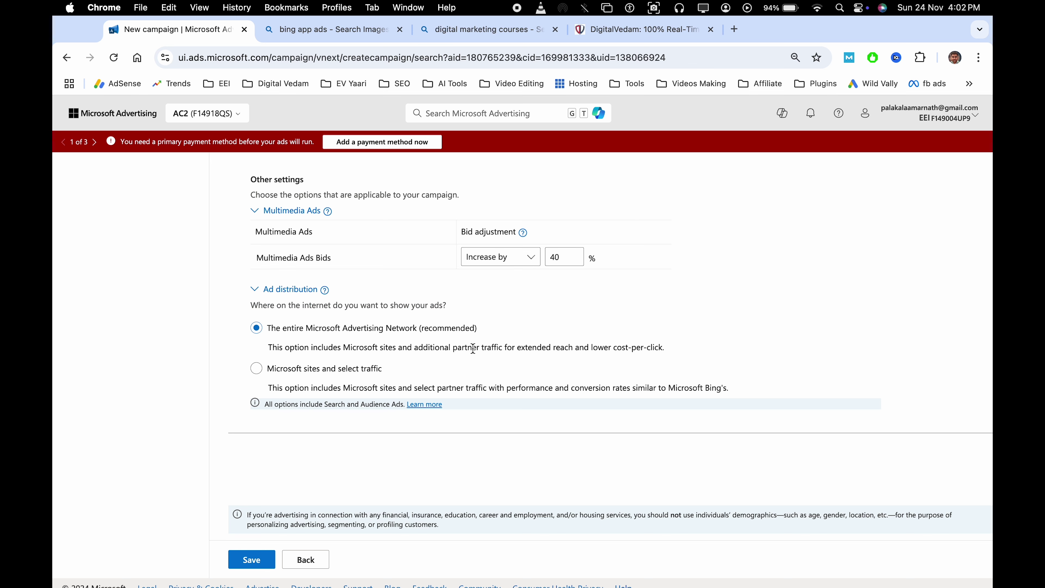
{"action": "triple_click", "coordinate": [570, 349]}
{"action": "left_click", "coordinate": [613, 343]}
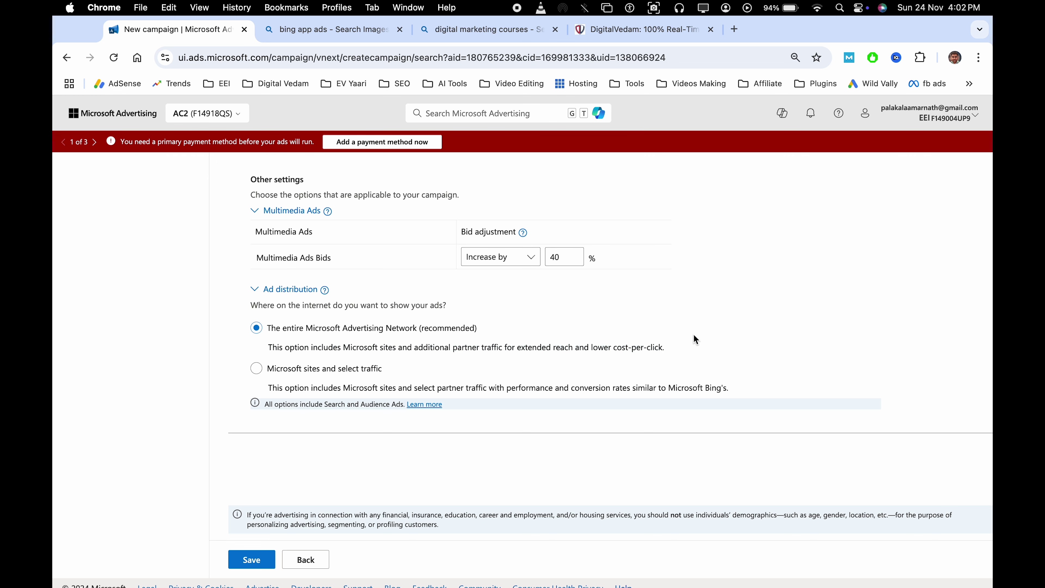
{"action": "triple_click", "coordinate": [620, 346]}
{"action": "left_click", "coordinate": [720, 333]}
Set the ad distribution to Microsoft sites and select traffic, save the campaign and dismiss the account notice
{"action": "left_click", "coordinate": [255, 370]}
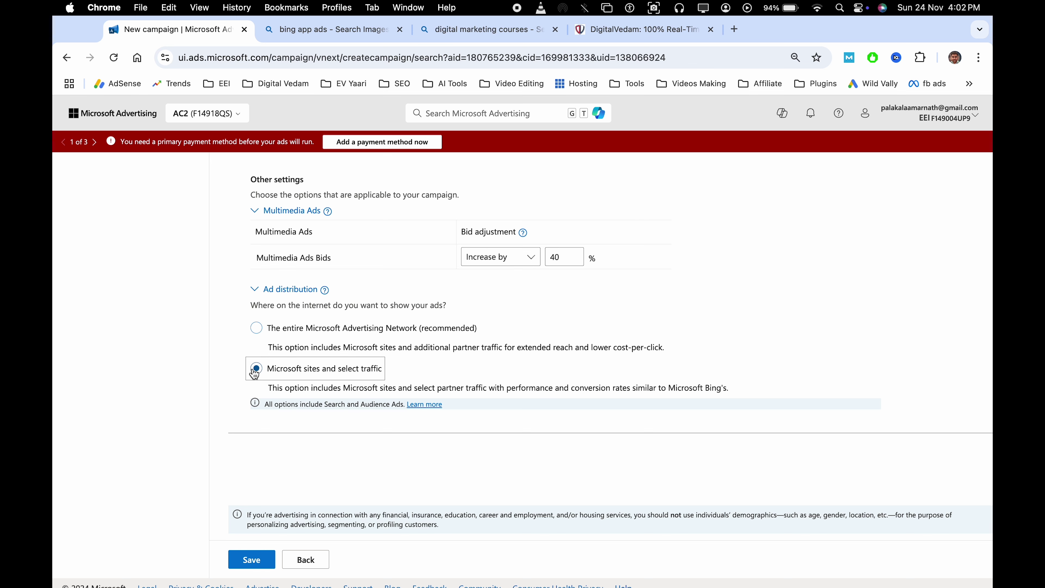
{"action": "triple_click", "coordinate": [360, 391]}
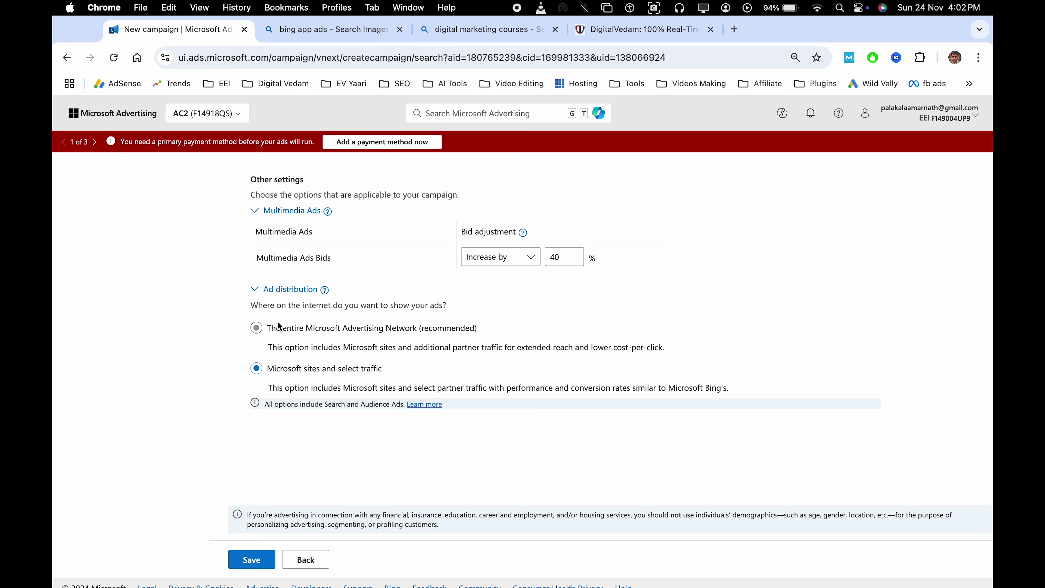
{"action": "scroll", "coordinate": [296, 454], "scroll_direction": "down", "scroll_amount": 1}
{"action": "left_click", "coordinate": [262, 553]}
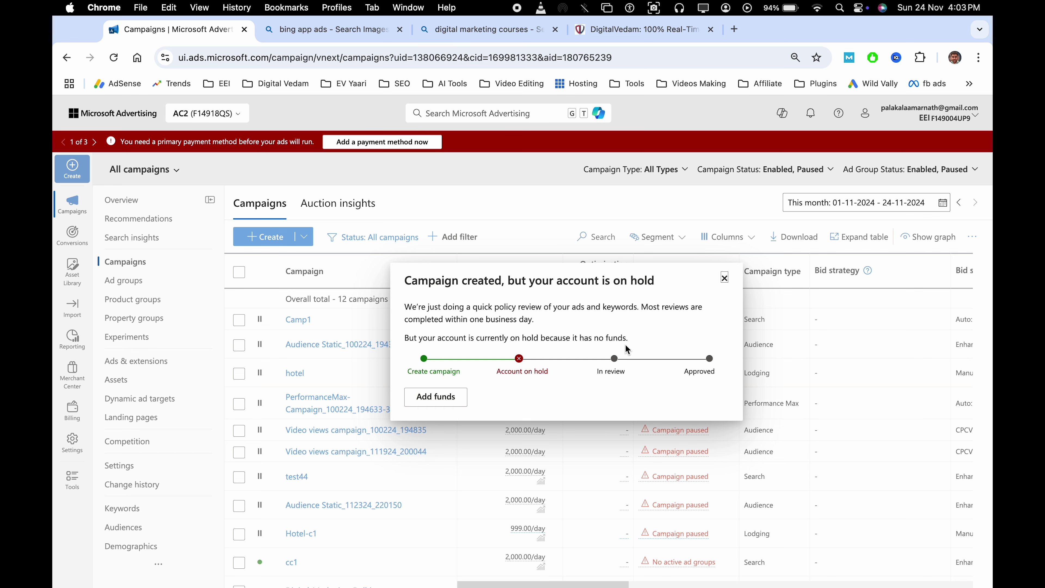
{"action": "left_click", "coordinate": [725, 278]}
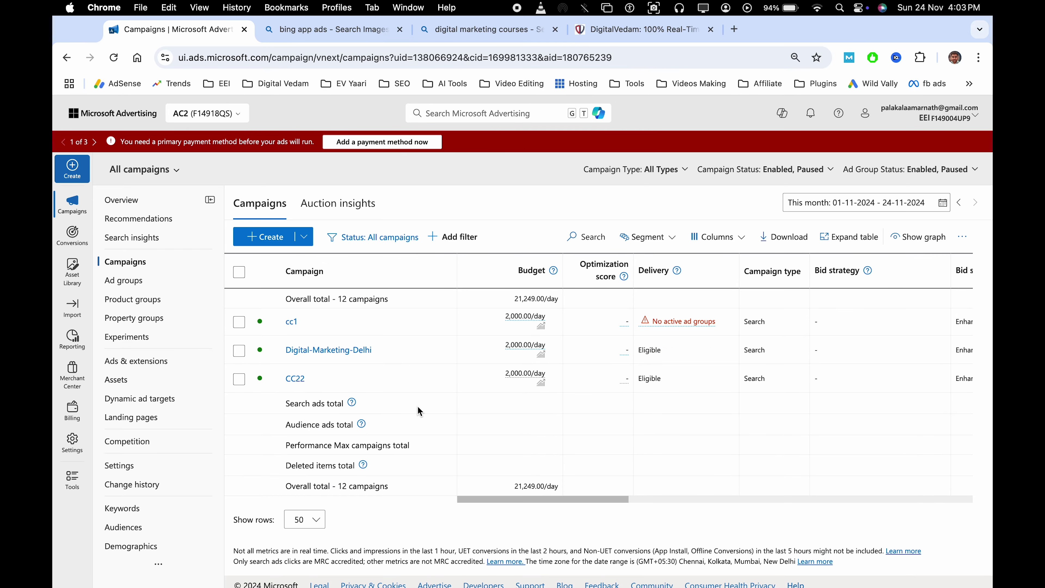
Open the CC22 campaign's digital-marketing-training ad group and display its ads
{"action": "scroll", "coordinate": [449, 409], "scroll_direction": "down", "scroll_amount": 5}
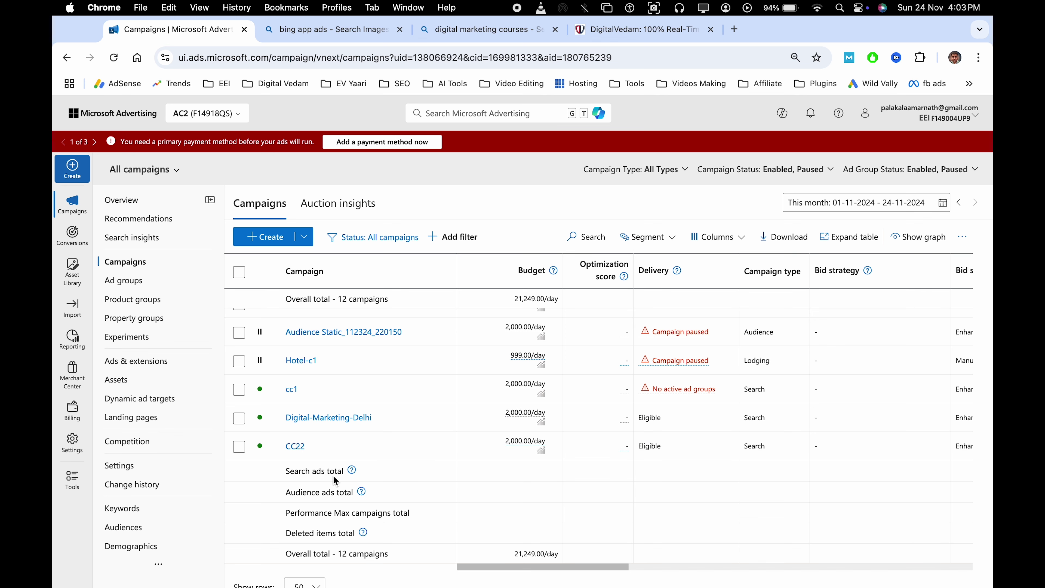
{"action": "left_click", "coordinate": [293, 449]}
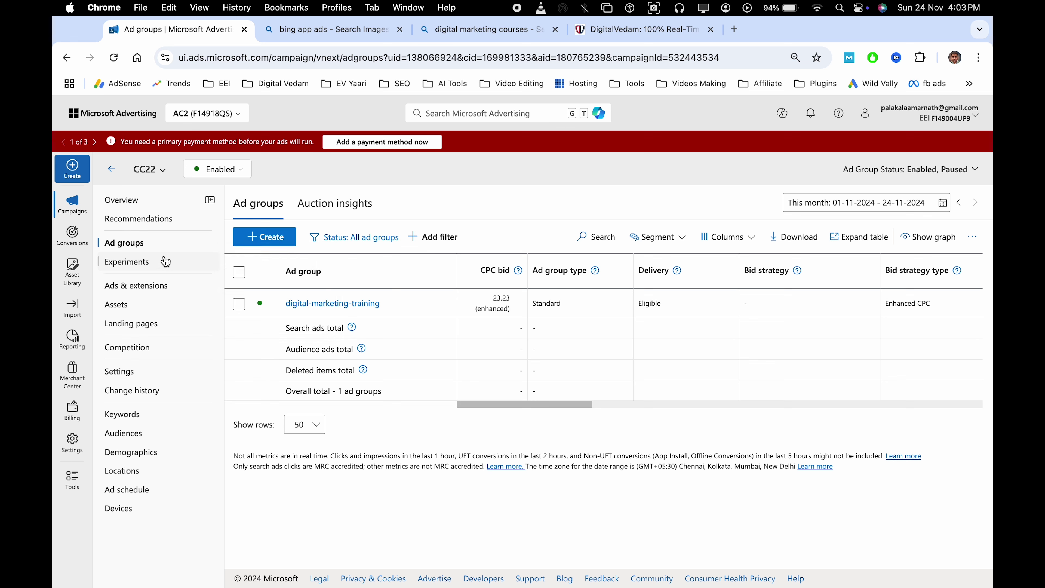
{"action": "left_click", "coordinate": [307, 306]}
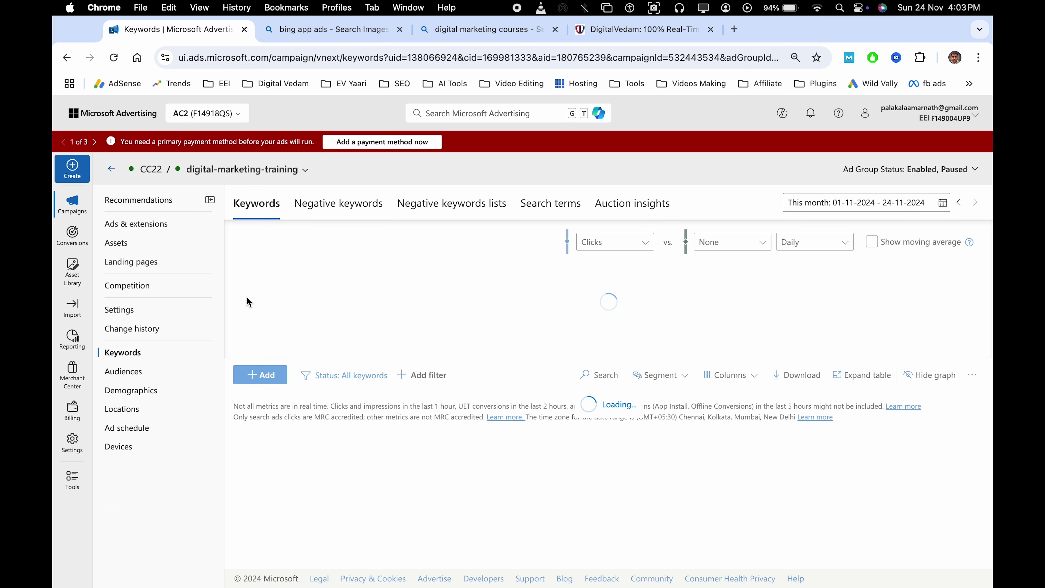
{"action": "left_click", "coordinate": [171, 225]}
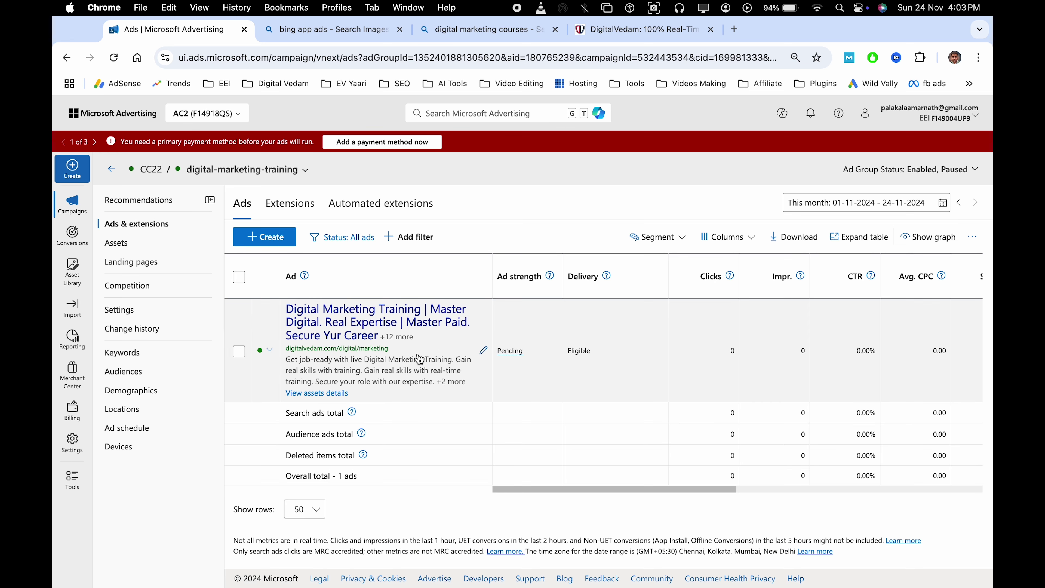
{"action": "scroll", "coordinate": [378, 341], "scroll_direction": "right", "scroll_amount": 1}
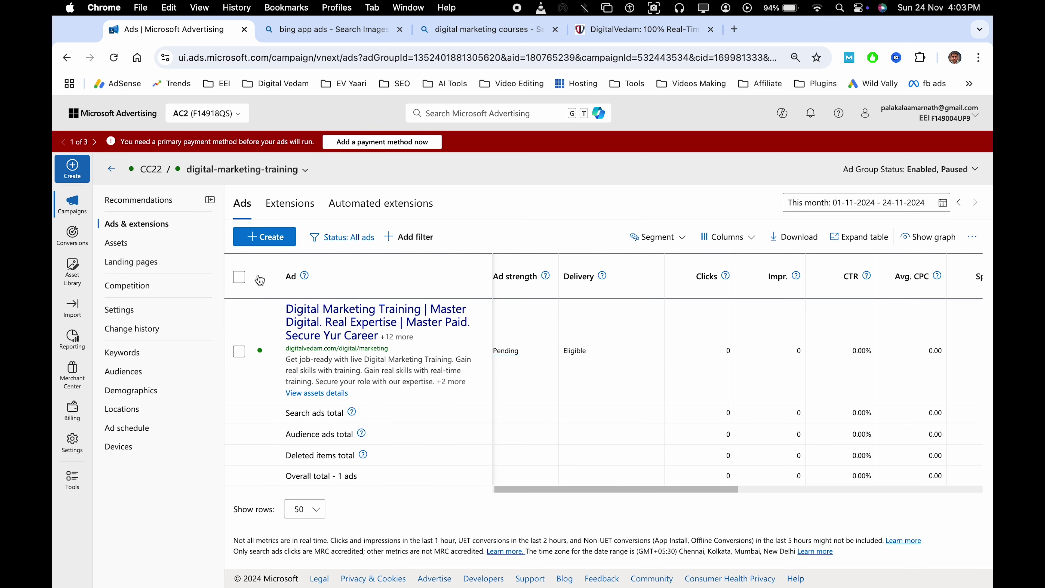
Look through the form for creating another responsive search ad in this ad group, and leave it without saving
{"action": "left_click", "coordinate": [259, 246]}
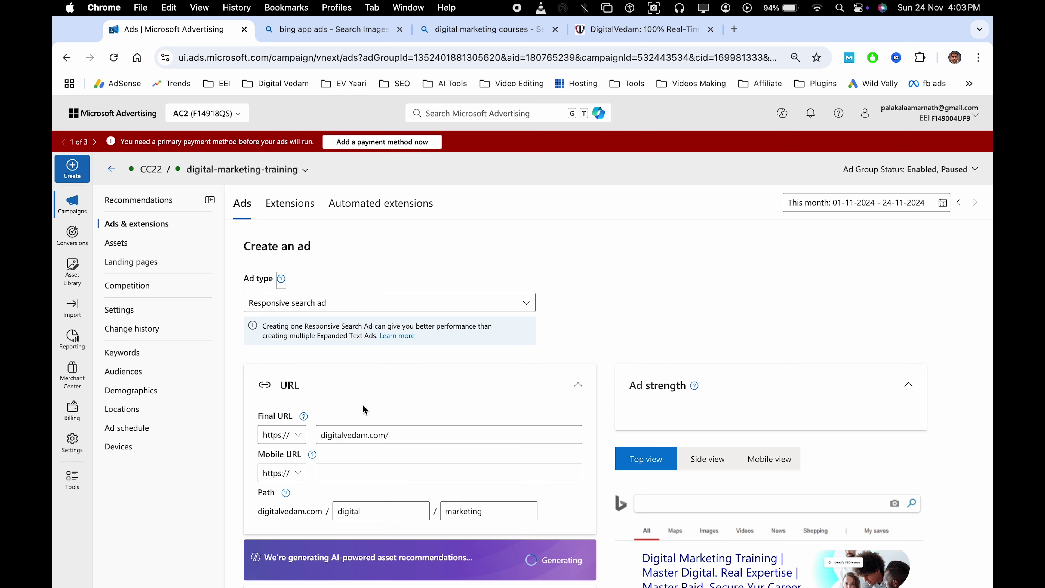
{"action": "scroll", "coordinate": [363, 404], "scroll_direction": "down", "scroll_amount": 5}
{"action": "scroll", "coordinate": [367, 450], "scroll_direction": "down", "scroll_amount": 10}
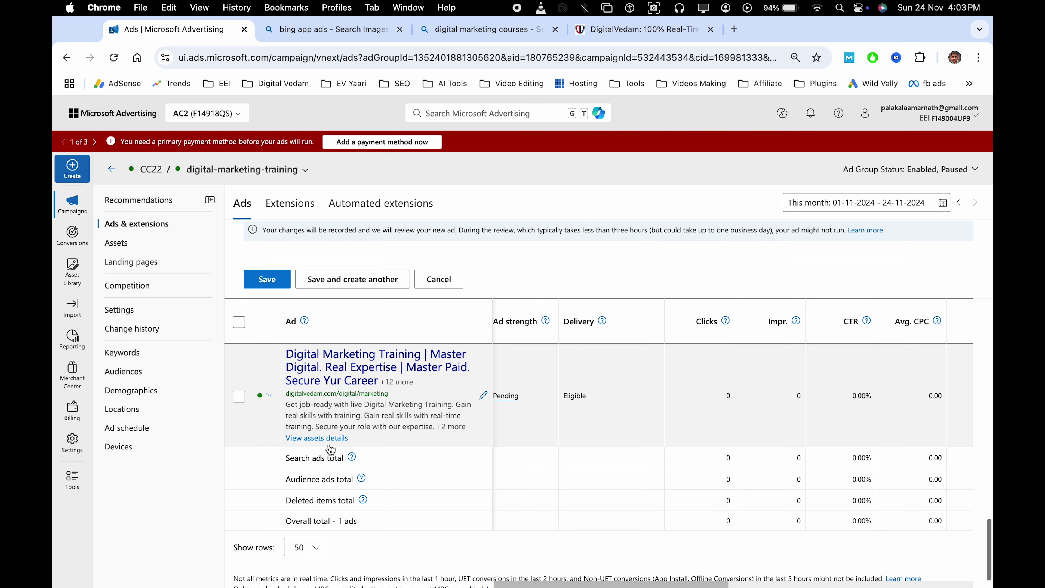
{"action": "scroll", "coordinate": [417, 351], "scroll_direction": "up", "scroll_amount": 2}
{"action": "left_click", "coordinate": [440, 342]}
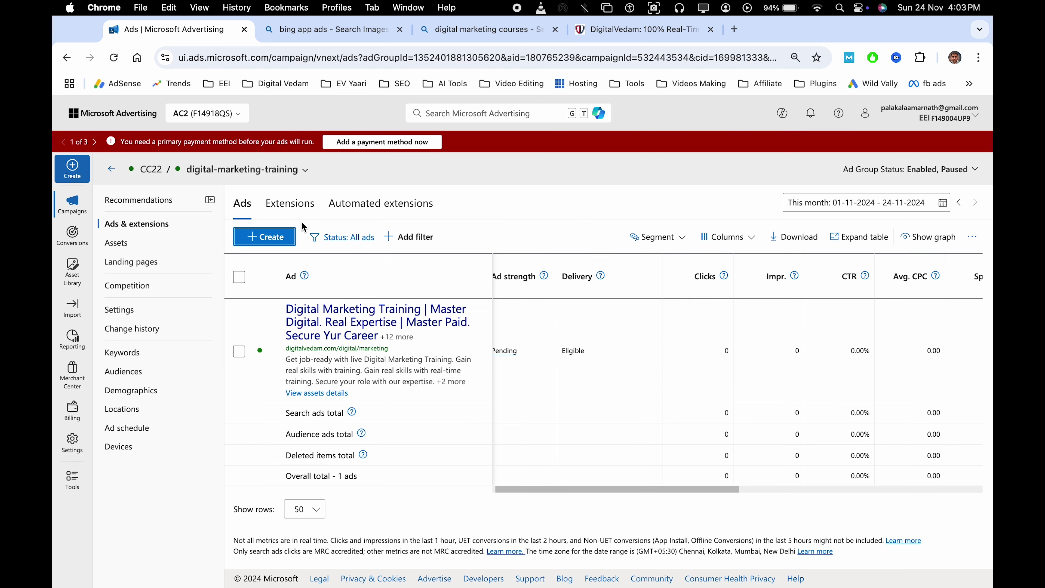
Examine the ad group's new Video Extension form with the video source set to URL, and cancel without saving
{"action": "left_click", "coordinate": [288, 210]}
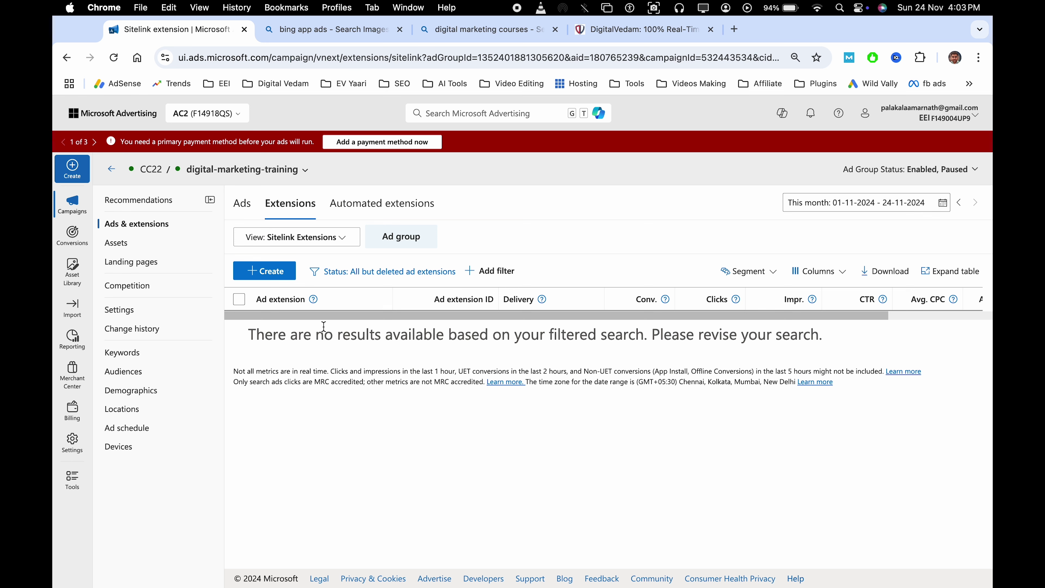
{"action": "left_click", "coordinate": [308, 238]}
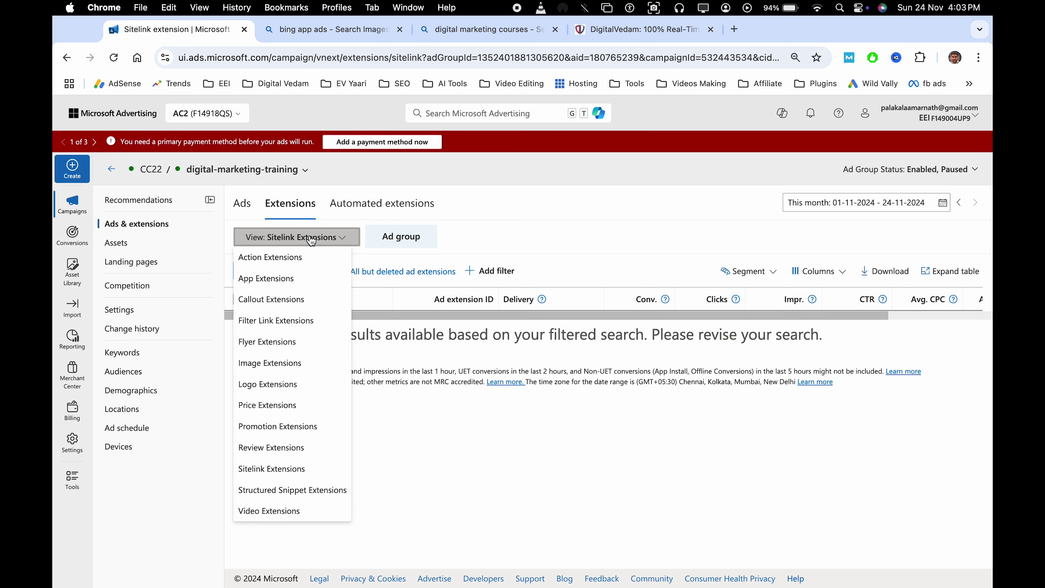
{"action": "left_click", "coordinate": [293, 511]}
{"action": "left_click", "coordinate": [272, 272]}
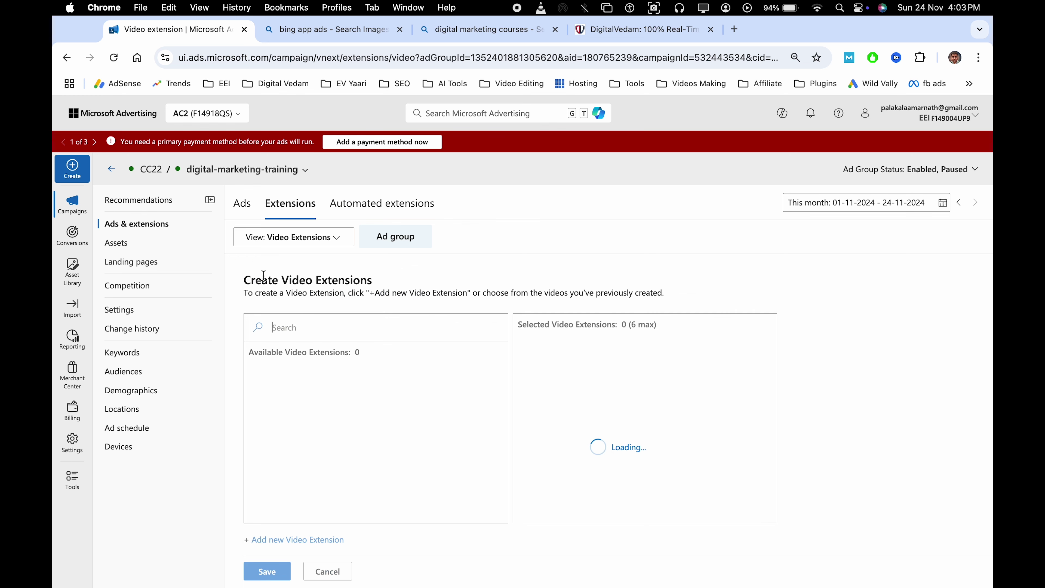
{"action": "left_click", "coordinate": [306, 539]}
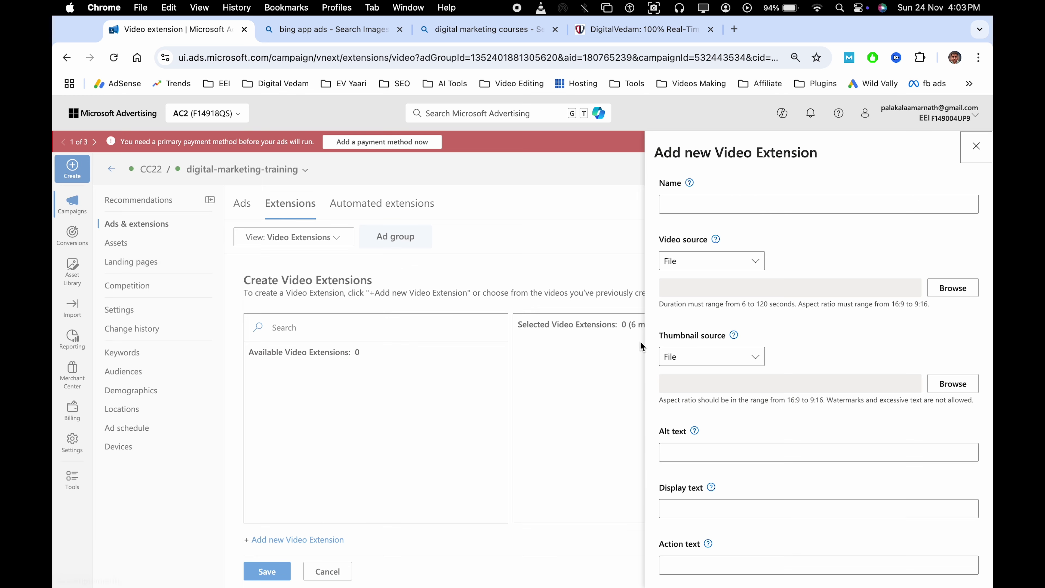
{"action": "left_click", "coordinate": [713, 208]}
{"action": "left_click", "coordinate": [728, 259]}
{"action": "left_click", "coordinate": [738, 276]}
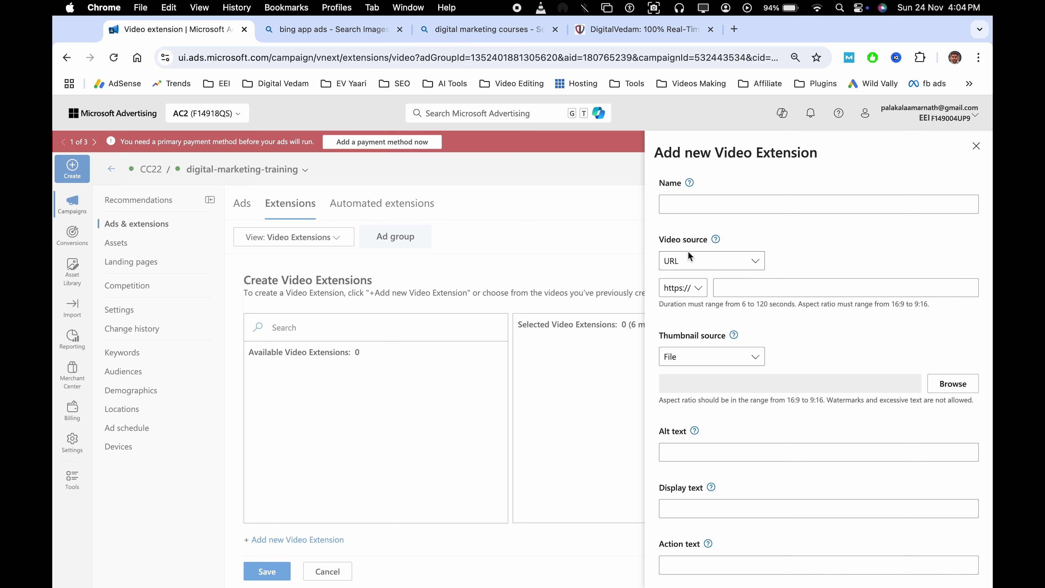
{"action": "scroll", "coordinate": [774, 382], "scroll_direction": "down", "scroll_amount": 6}
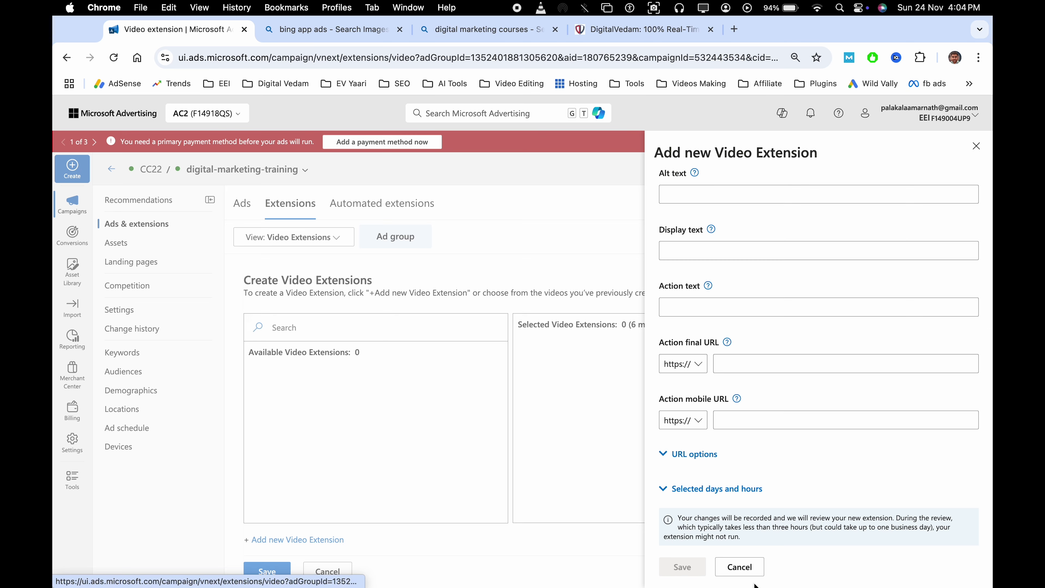
{"action": "left_click", "coordinate": [740, 568]}
{"action": "left_click", "coordinate": [348, 568]}
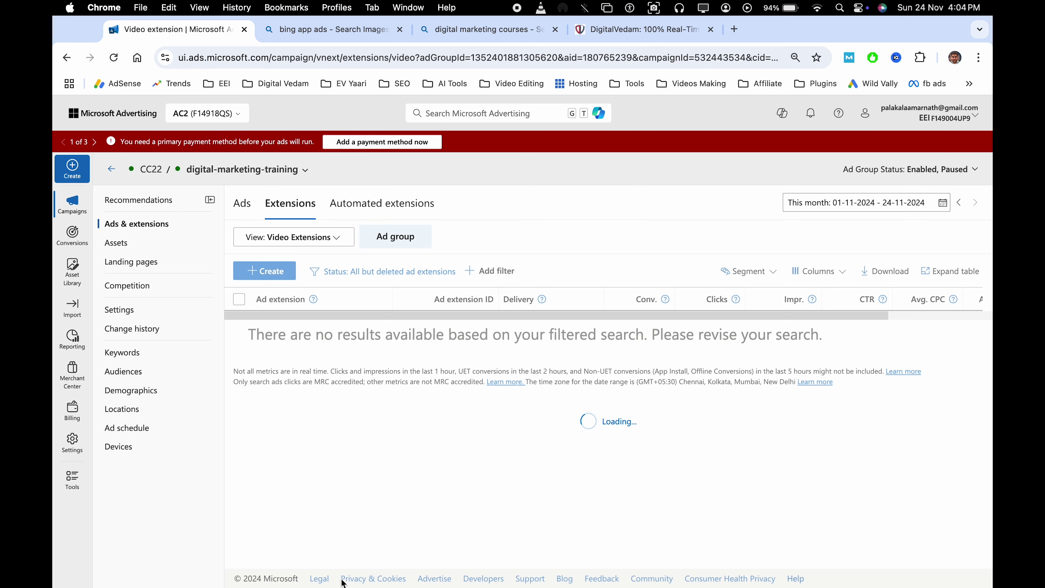
View the ad group's Logo Extensions and the fields for adding a new one, and cancel the form
{"action": "left_click", "coordinate": [272, 239]}
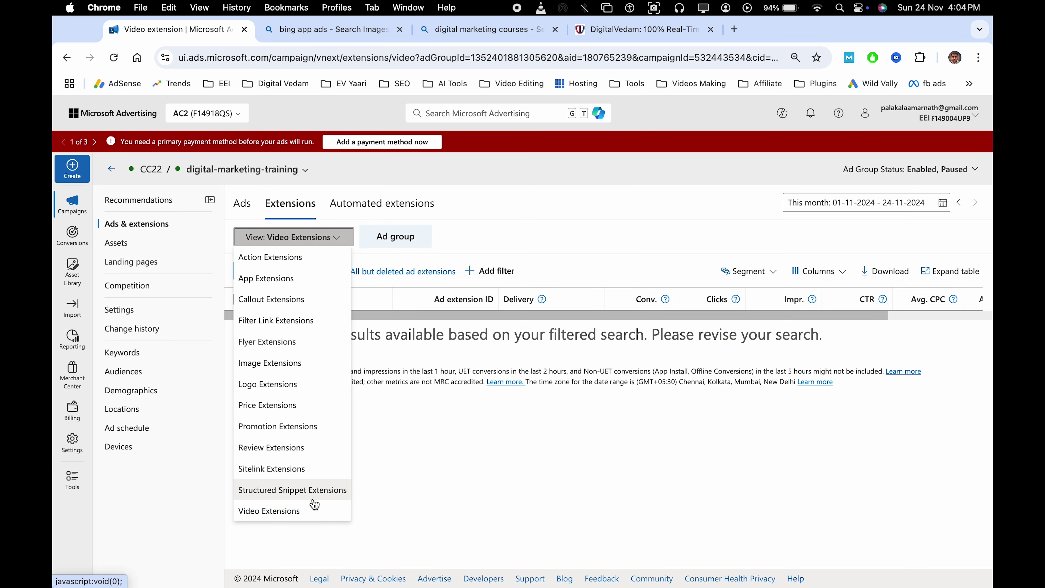
{"action": "left_click", "coordinate": [303, 384]}
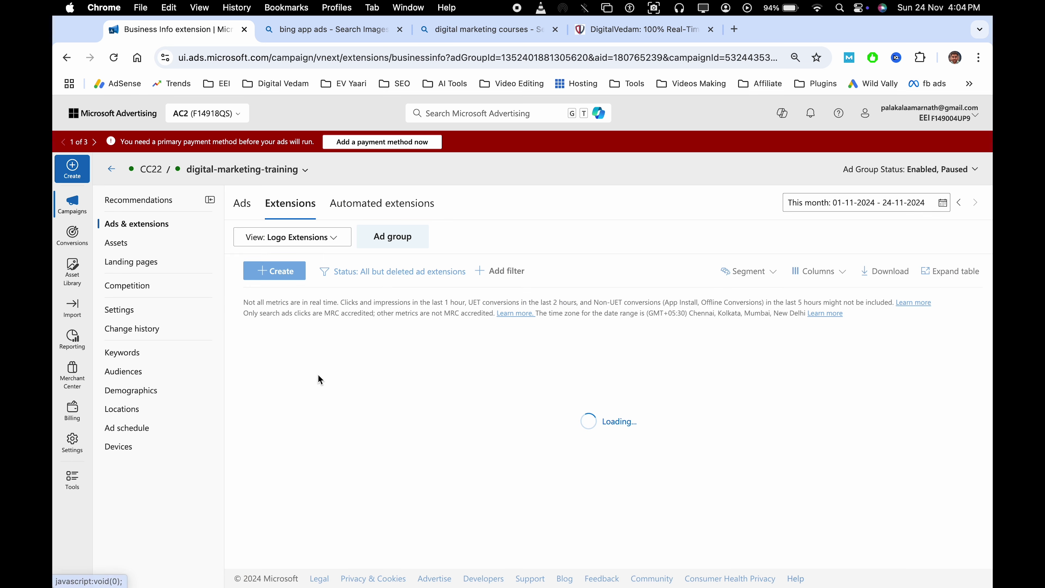
{"action": "left_click", "coordinate": [280, 275]}
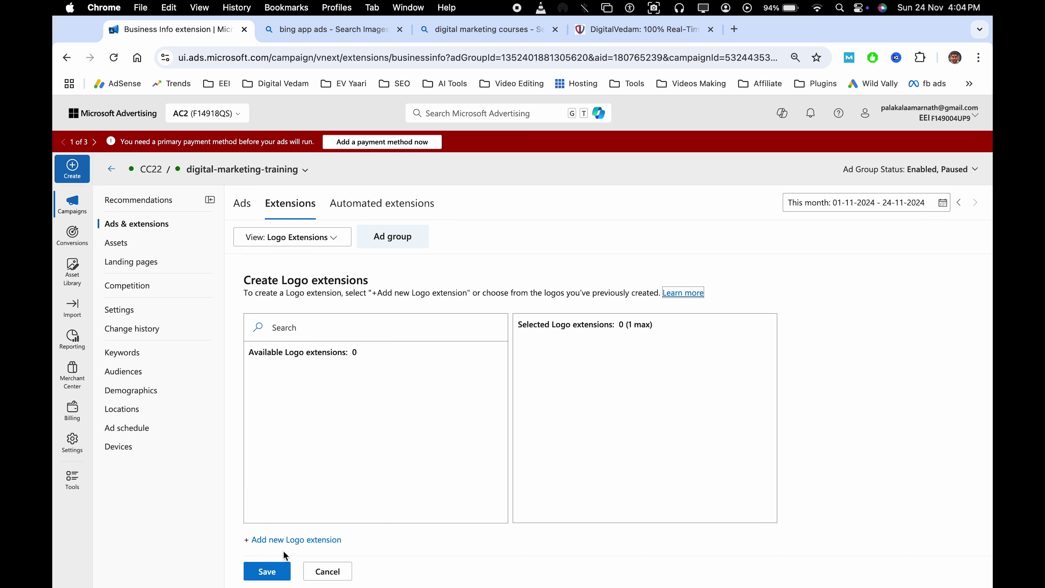
{"action": "left_click", "coordinate": [292, 540]}
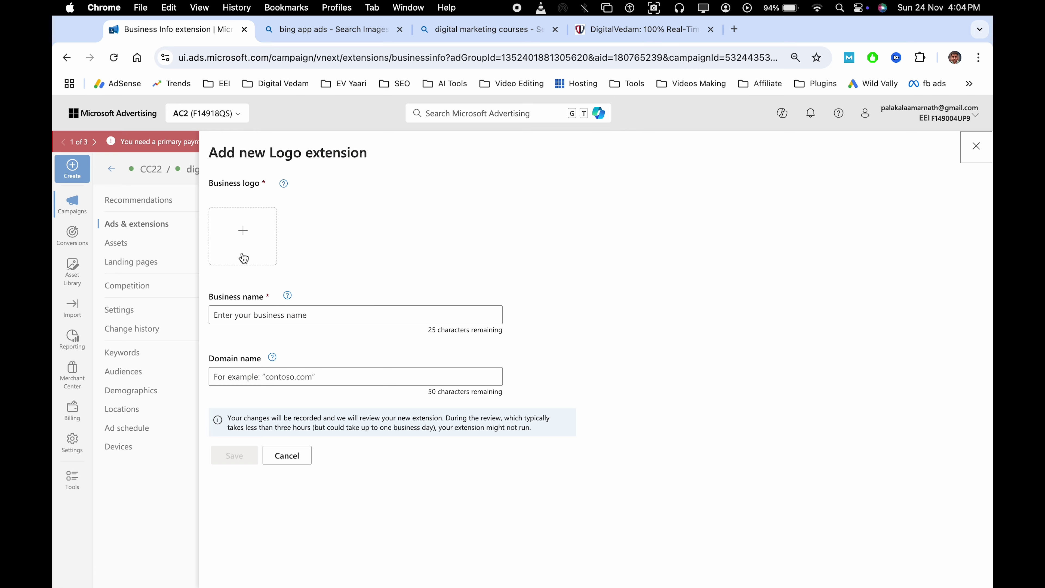
{"action": "left_click", "coordinate": [287, 455]}
View the ad group's App Extensions and their creation page, and cancel without adding one
{"action": "left_click", "coordinate": [312, 238]}
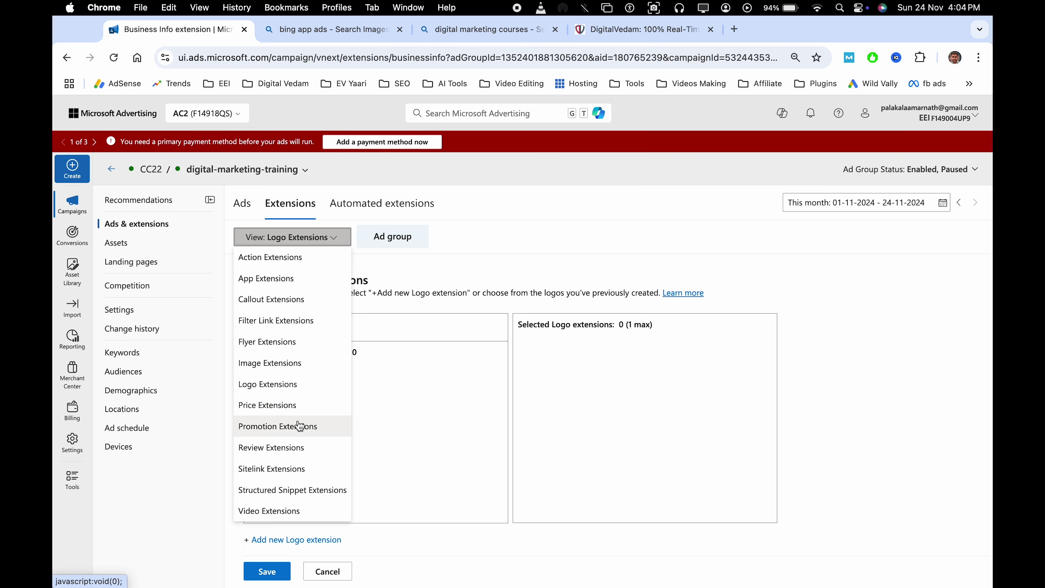
{"action": "left_click", "coordinate": [297, 287]}
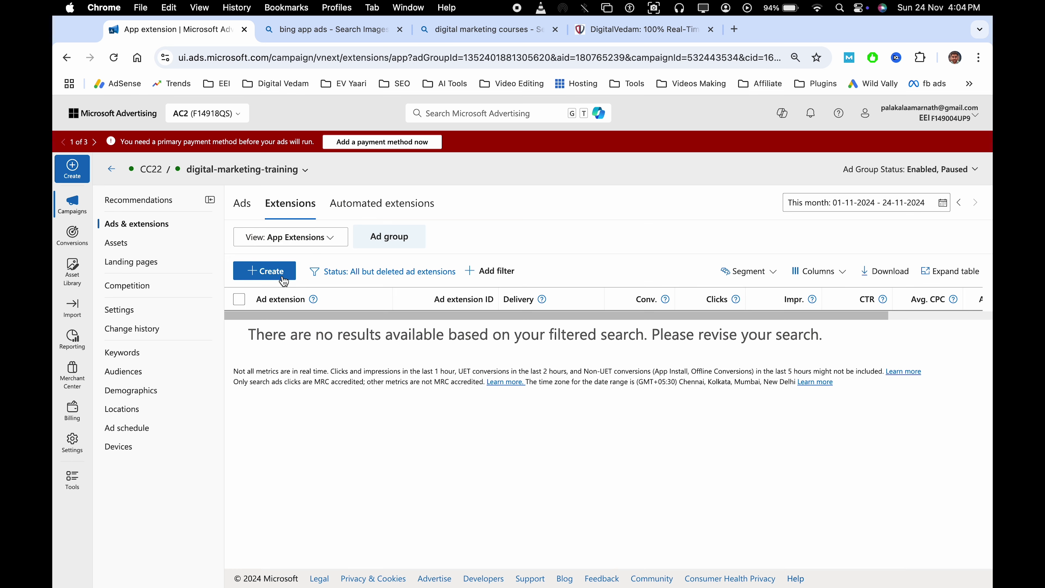
{"action": "left_click", "coordinate": [283, 279]}
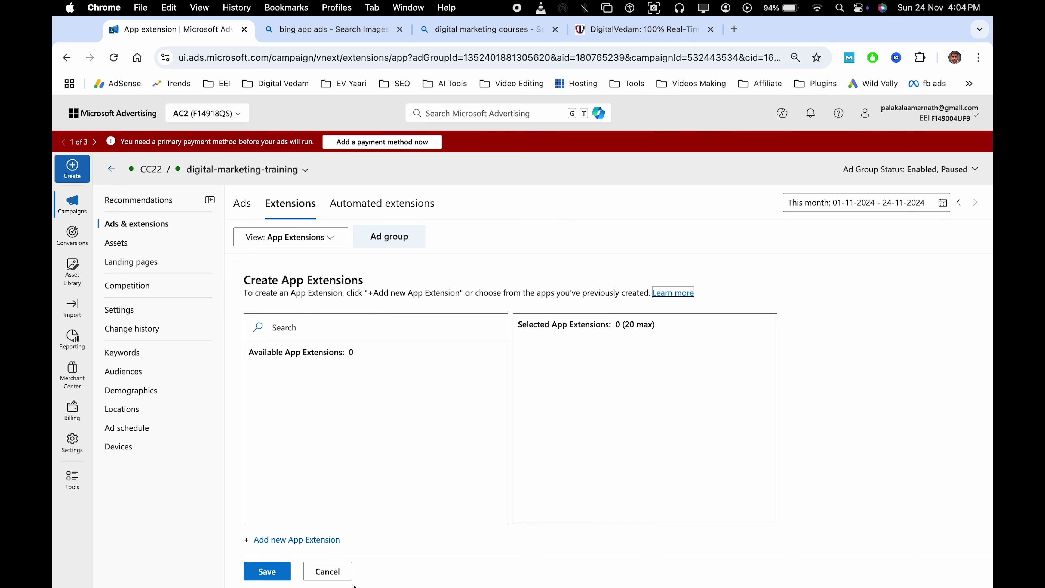
{"action": "left_click", "coordinate": [329, 571]}
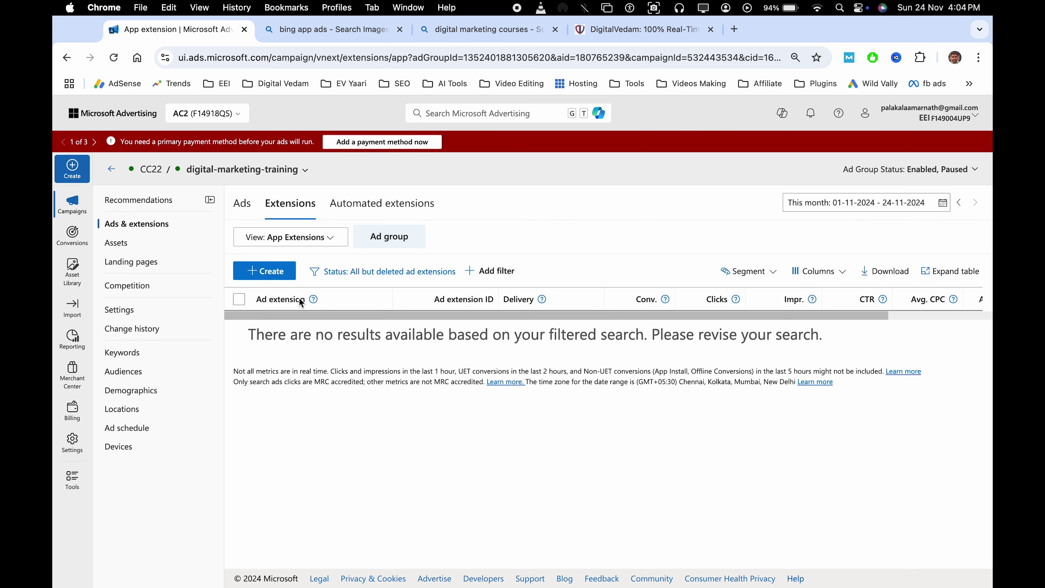
Review the list of available extension types and read the Automated extensions opt-in information for the ad group
{"action": "left_click", "coordinate": [309, 249]}
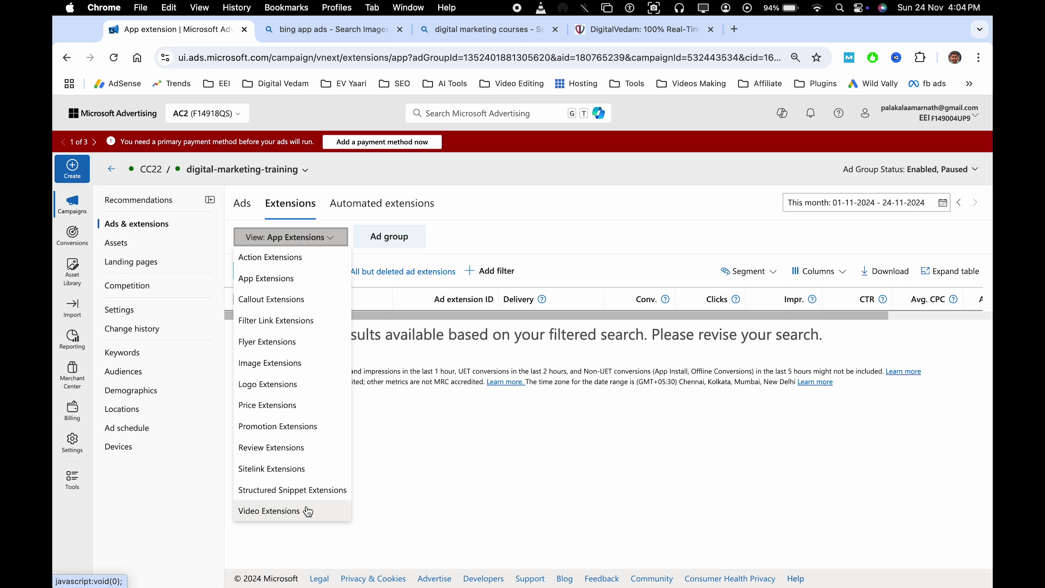
{"action": "left_click", "coordinate": [467, 438]}
{"action": "left_click", "coordinate": [408, 205]}
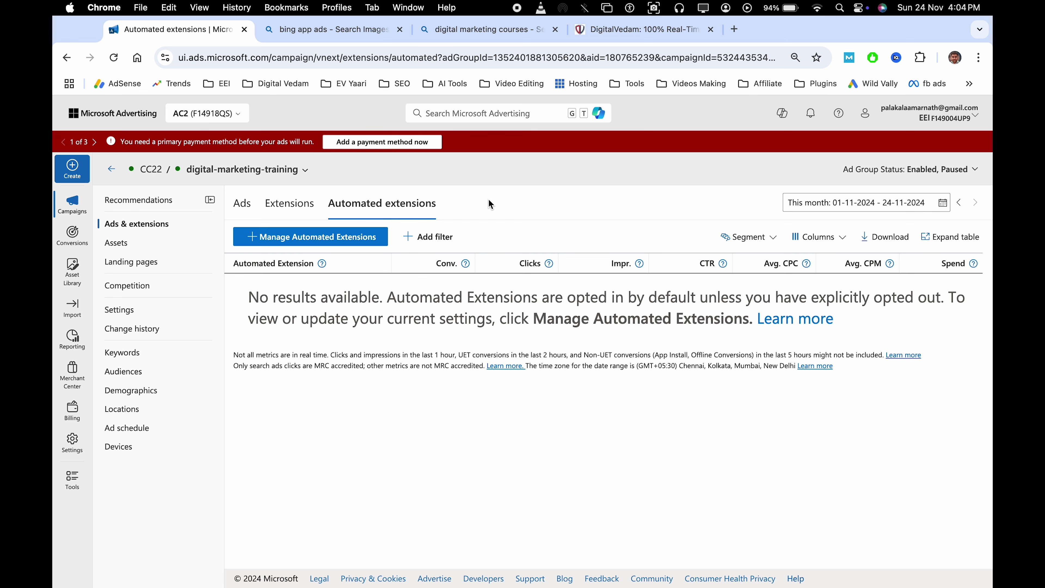
{"action": "double_click", "coordinate": [425, 305]}
{"action": "triple_click", "coordinate": [488, 310]}
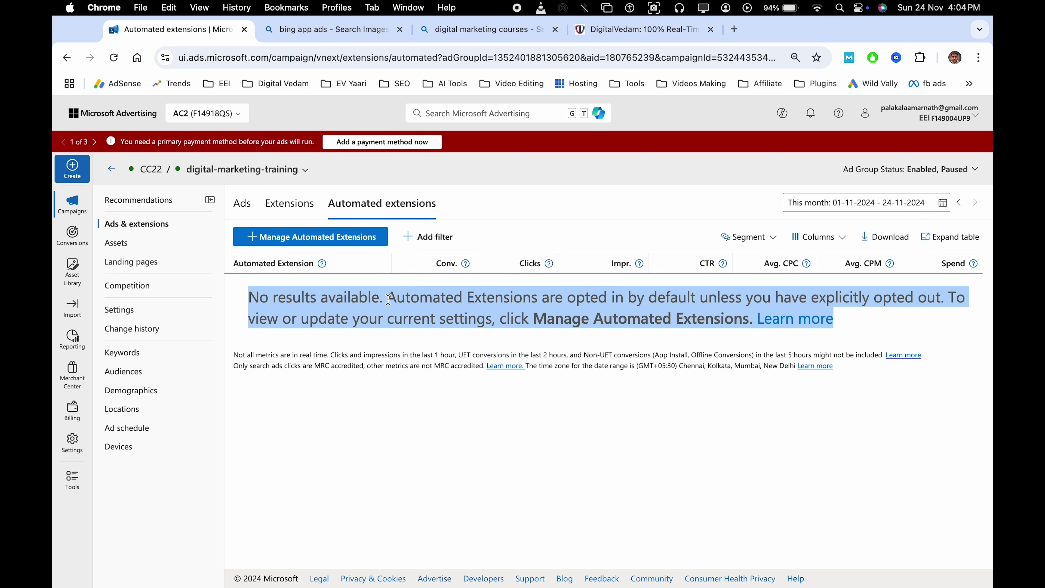
Read the ad group's Automated extensions notice about default opt-in and how to update the settings
{"action": "left_click", "coordinate": [388, 300]}
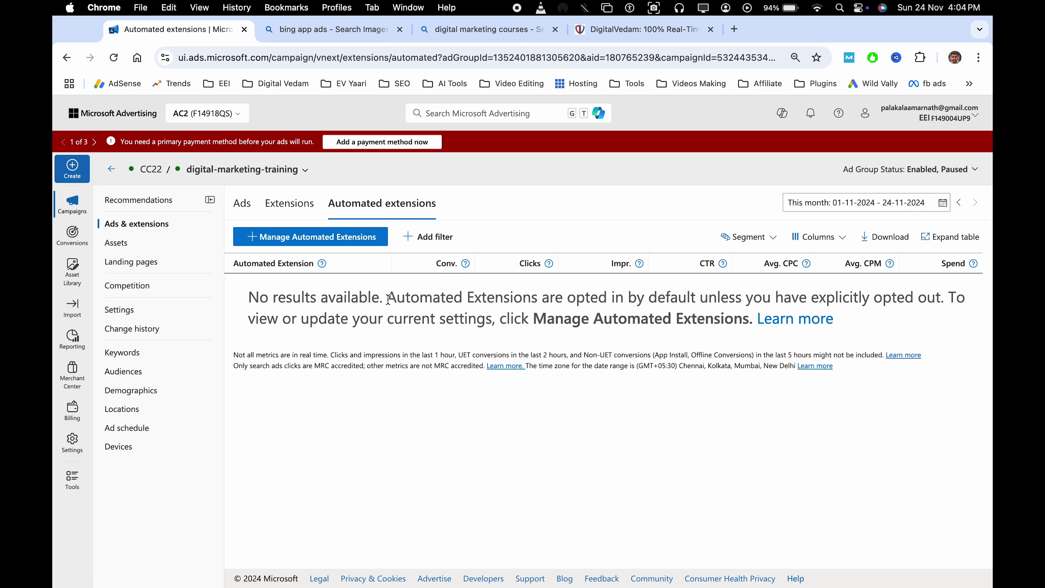
{"action": "triple_click", "coordinate": [366, 301]}
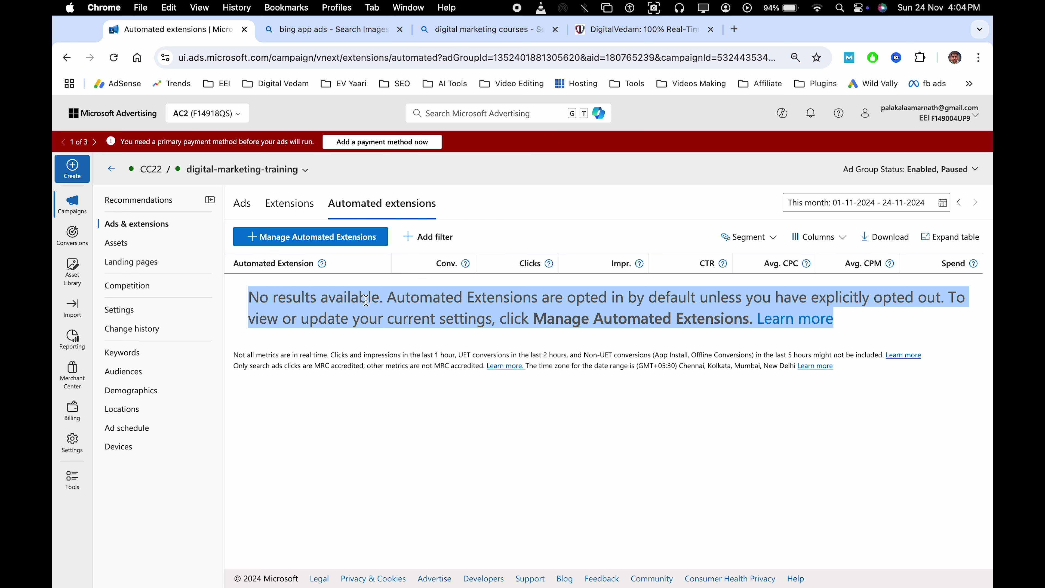
{"action": "left_click", "coordinate": [435, 311]}
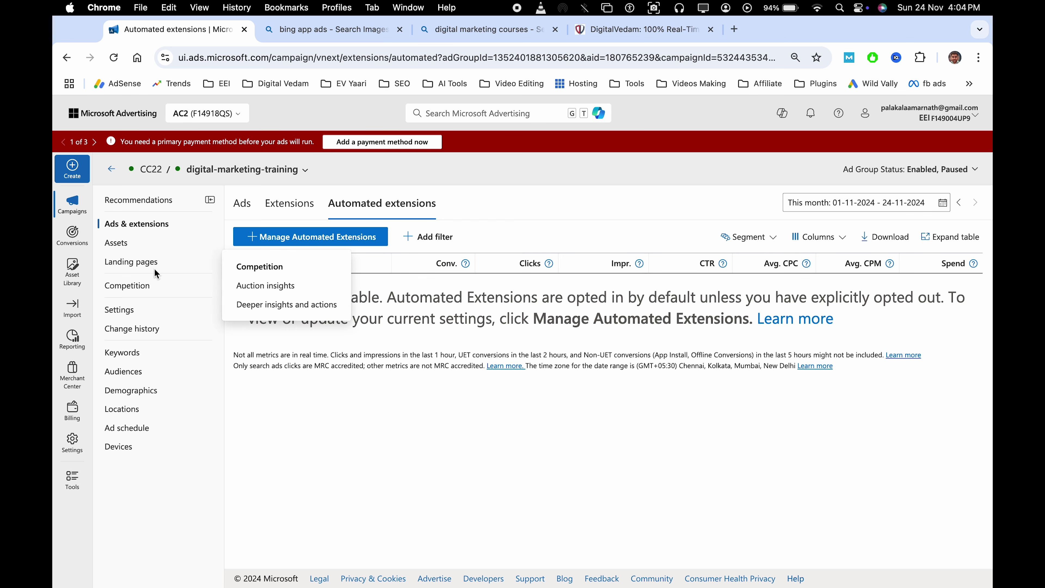
View the ad group's Assets and Landing pages reports, and read the Auction insights information under Competition
{"action": "left_click", "coordinate": [128, 248]}
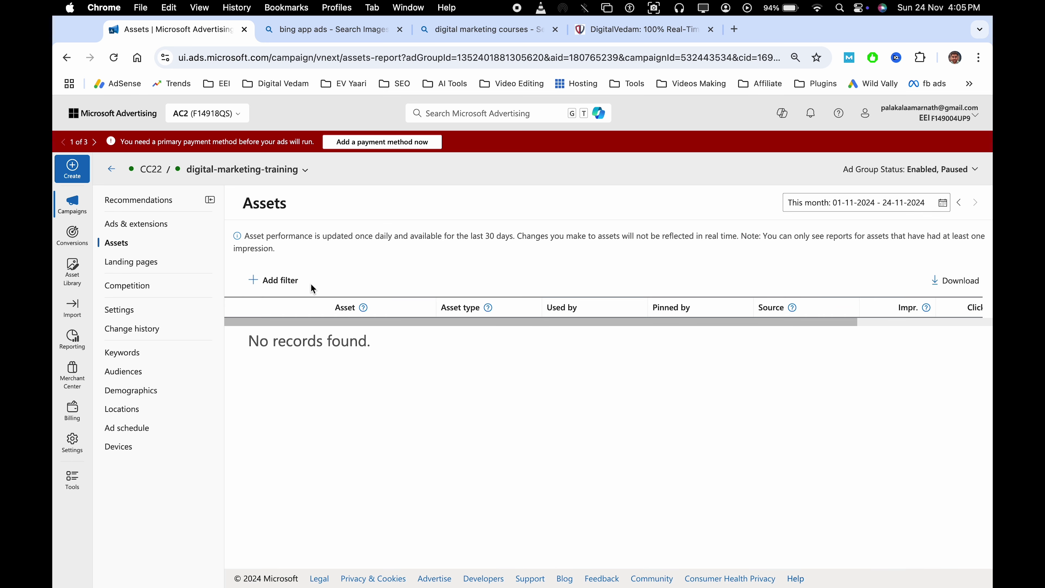
{"action": "left_click", "coordinate": [172, 264]}
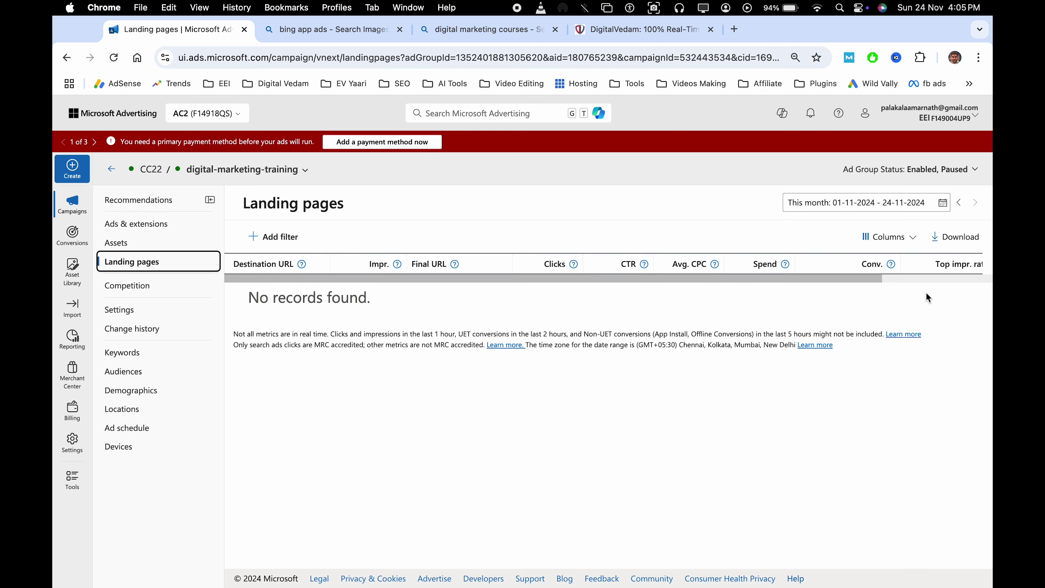
{"action": "left_click", "coordinate": [146, 289]}
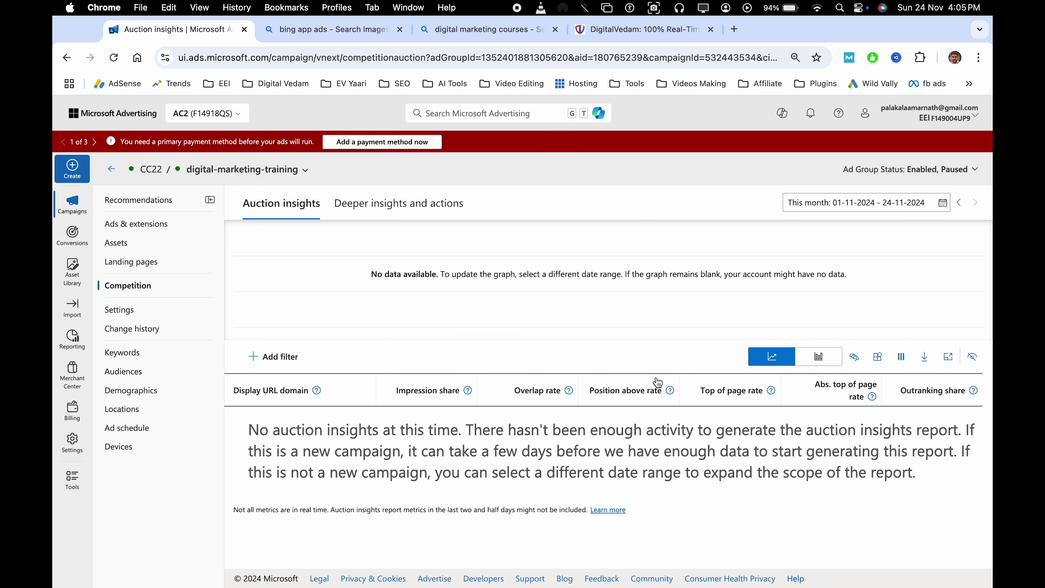
{"action": "triple_click", "coordinate": [370, 444]}
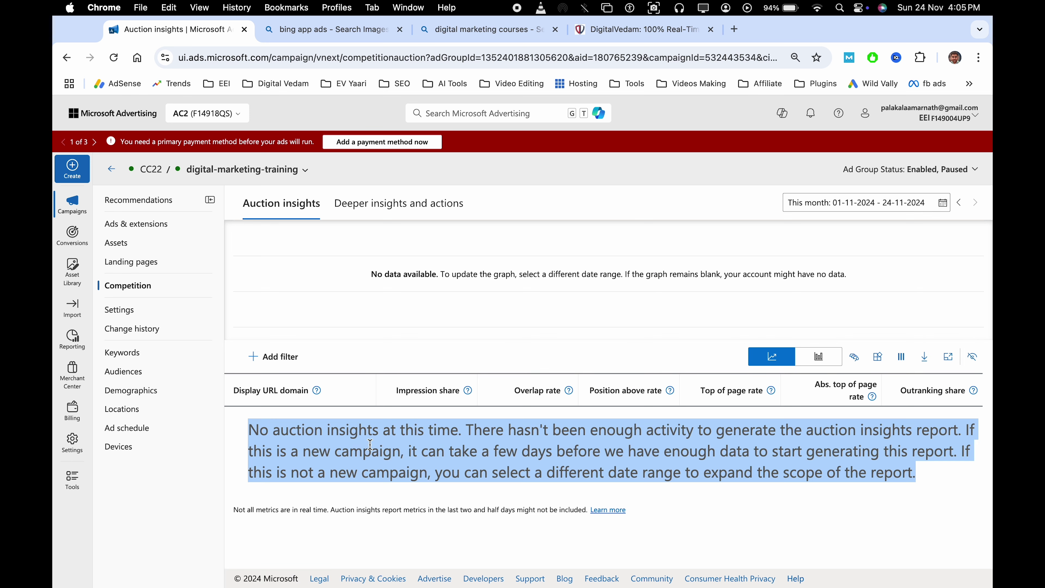
{"action": "left_click", "coordinate": [462, 445]}
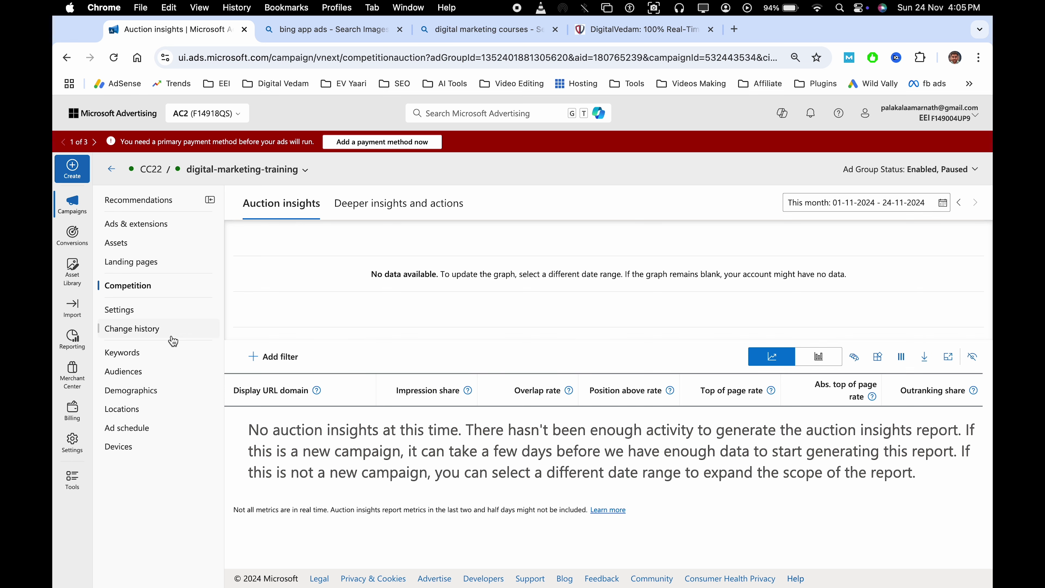
Review the ad group's keywords and the form for adding more, and cancel without adding any
{"action": "left_click", "coordinate": [161, 354]}
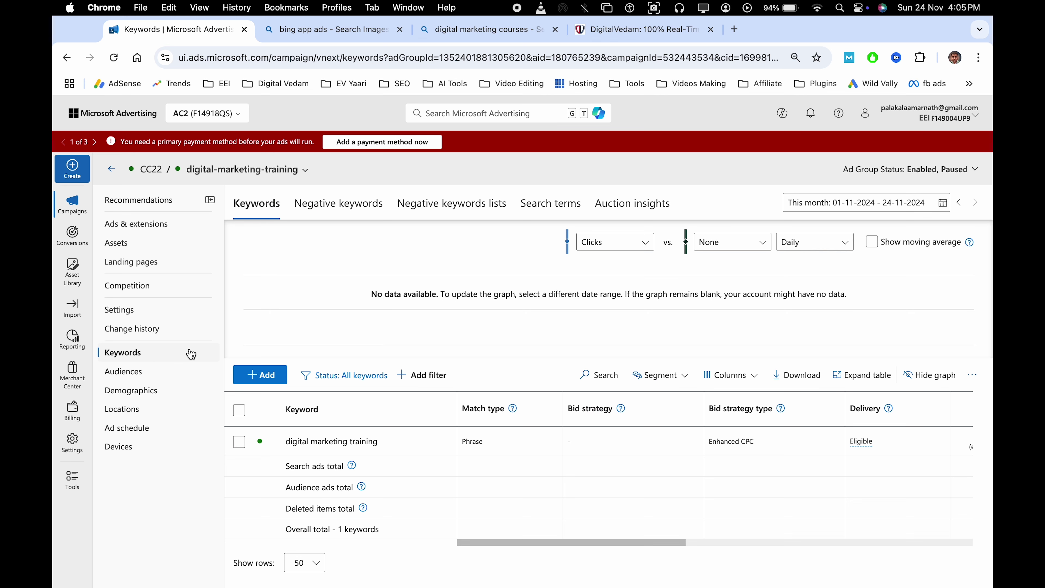
{"action": "scroll", "coordinate": [407, 449], "scroll_direction": "down", "scroll_amount": 2}
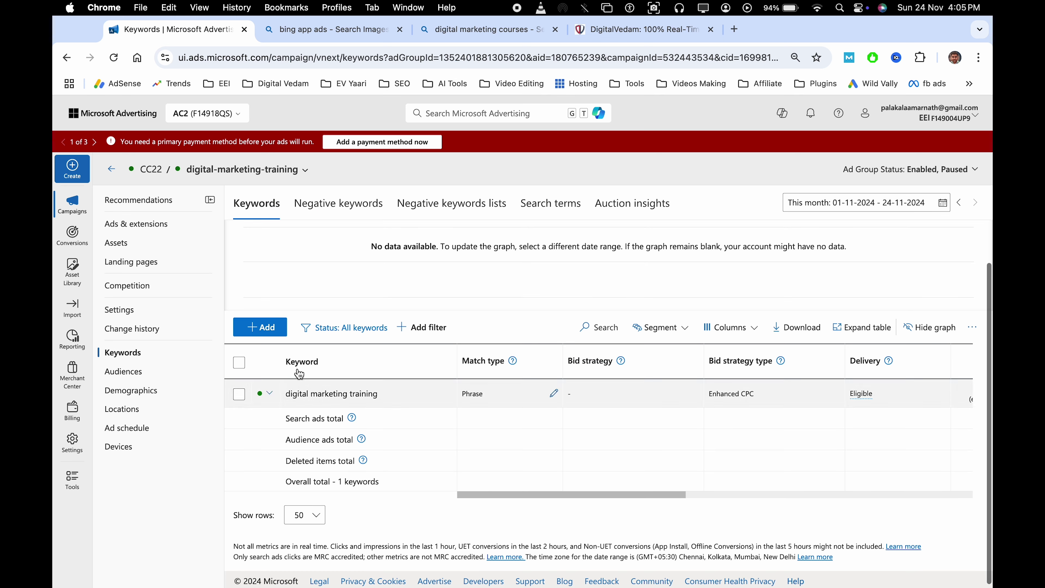
{"action": "left_click", "coordinate": [263, 330]}
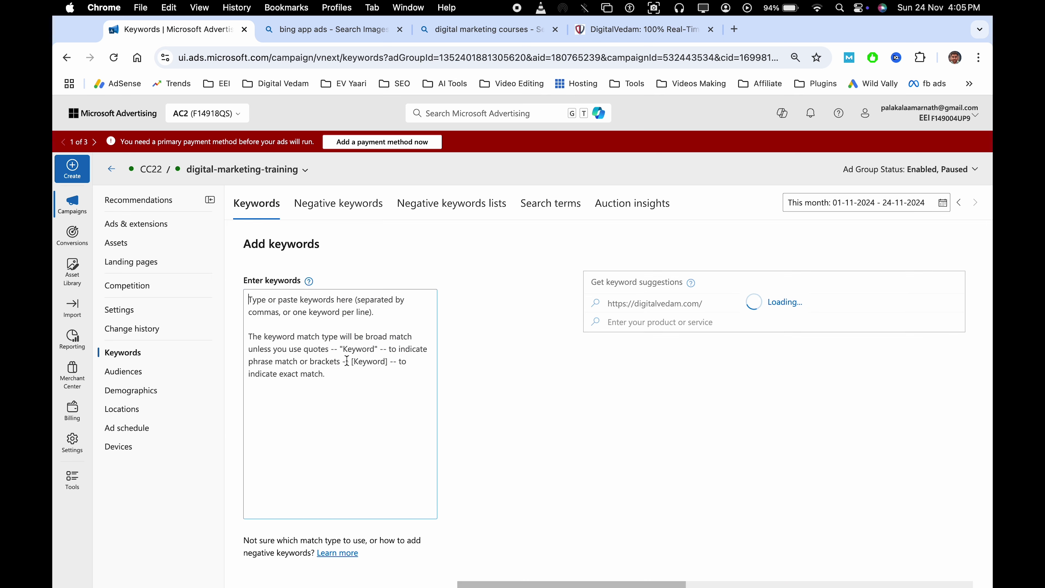
{"action": "scroll", "coordinate": [350, 362], "scroll_direction": "down", "scroll_amount": 5}
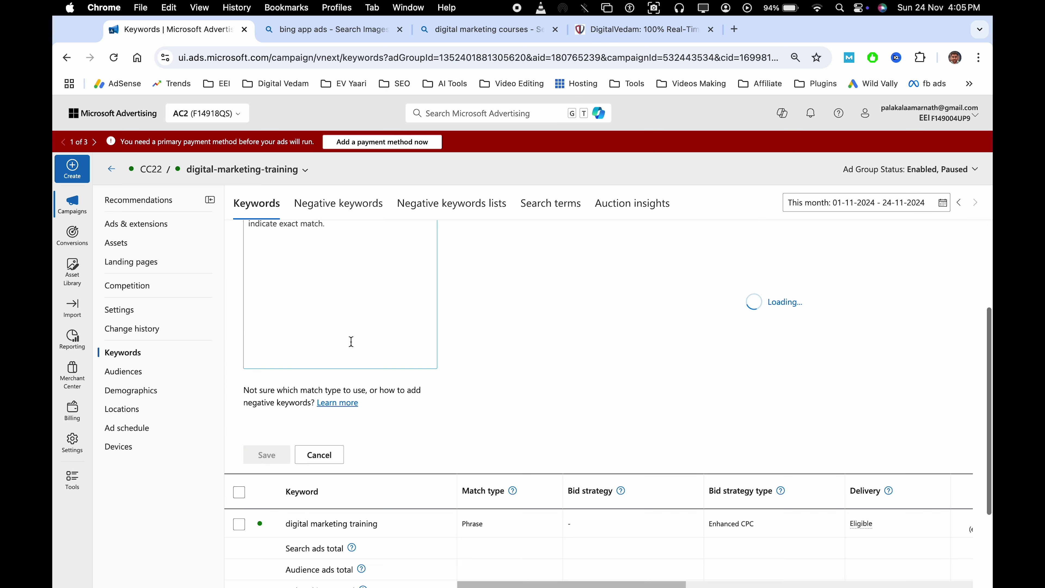
{"action": "left_click", "coordinate": [331, 456]}
Review the audience types and the audience associations for the ad group
{"action": "left_click", "coordinate": [154, 375]}
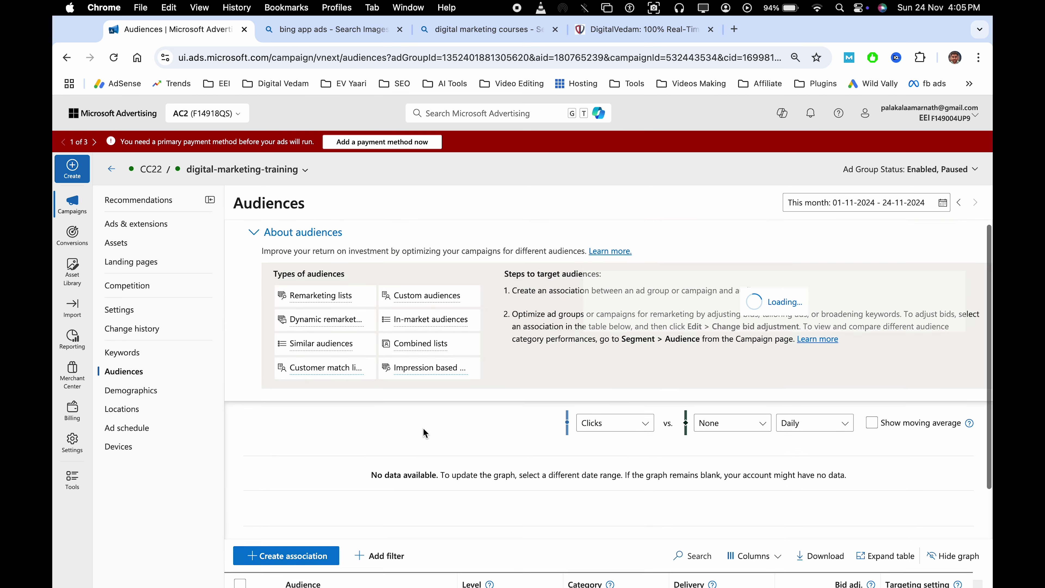
{"action": "scroll", "coordinate": [383, 363], "scroll_direction": "down", "scroll_amount": 3}
{"action": "scroll", "coordinate": [382, 355], "scroll_direction": "up", "scroll_amount": 3}
{"action": "scroll", "coordinate": [360, 429], "scroll_direction": "down", "scroll_amount": 3}
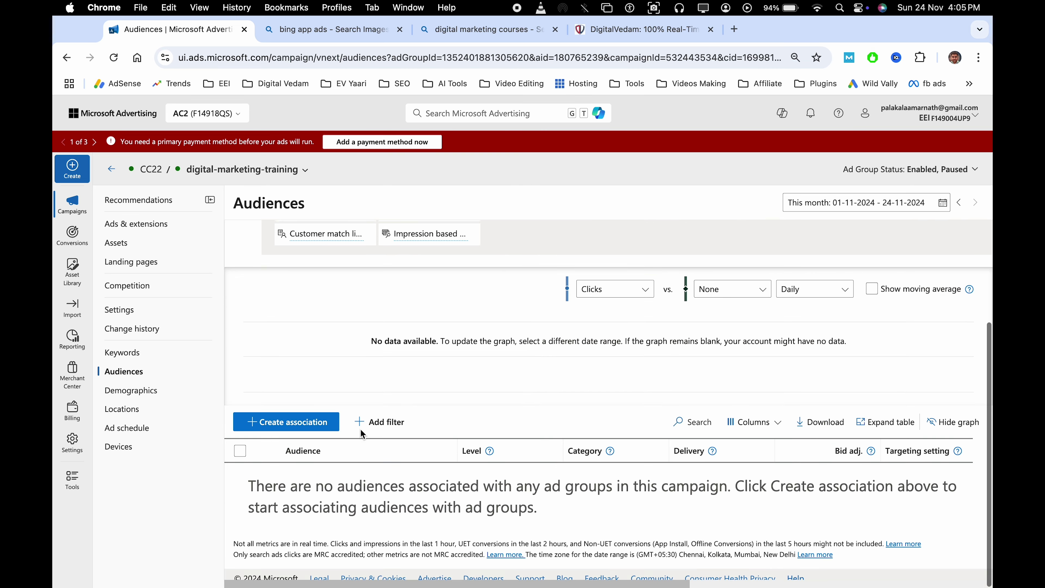
Examine the in-market audiences and targeting settings in a new audience association, picking Apparel & Accessories, and cancel without saving
{"action": "left_click", "coordinate": [291, 429]}
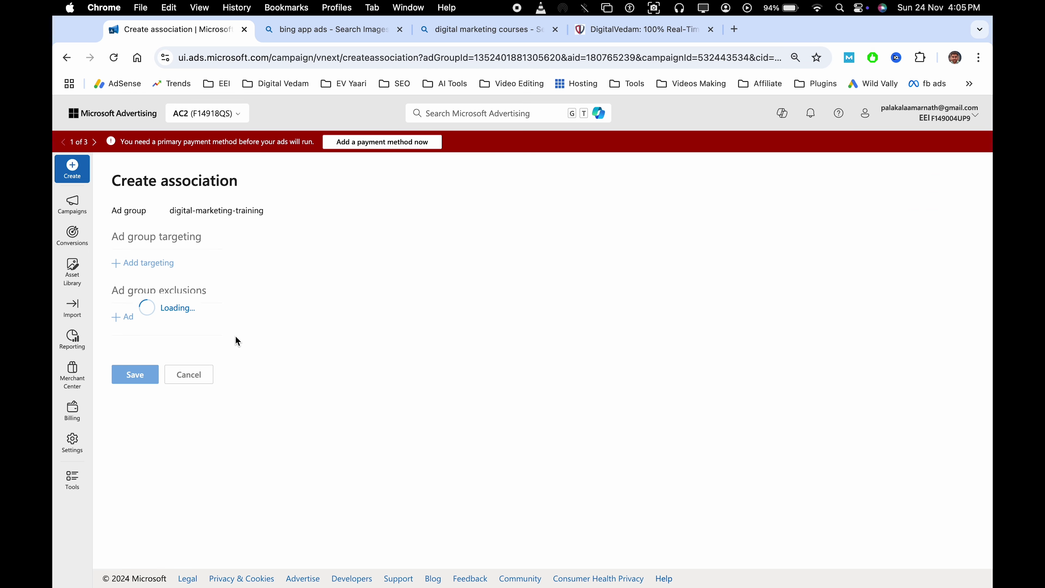
{"action": "left_click", "coordinate": [159, 267]}
{"action": "left_click", "coordinate": [192, 285]}
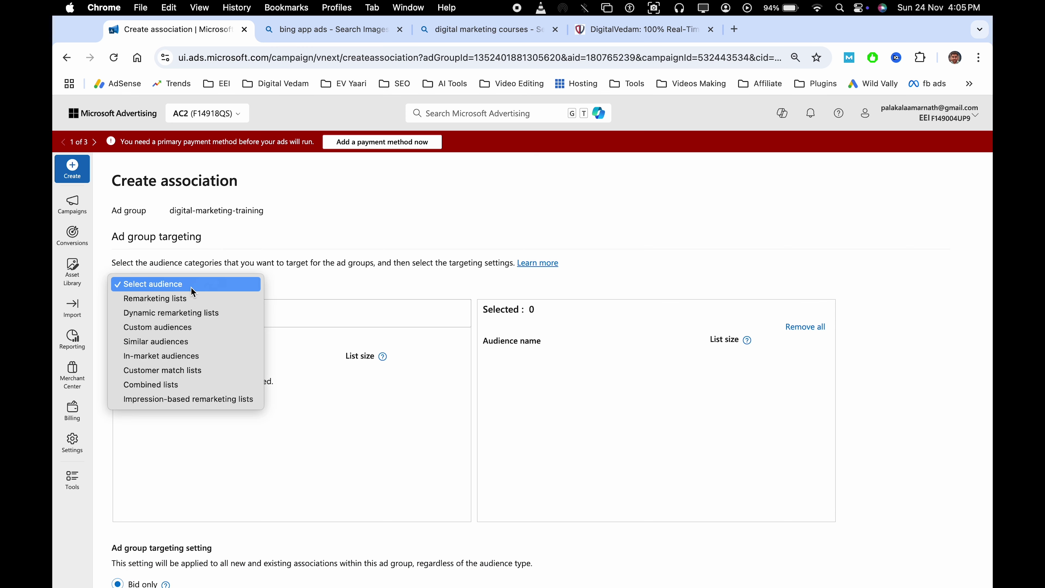
{"action": "left_click", "coordinate": [198, 356]}
{"action": "scroll", "coordinate": [290, 393], "scroll_direction": "down", "scroll_amount": 5}
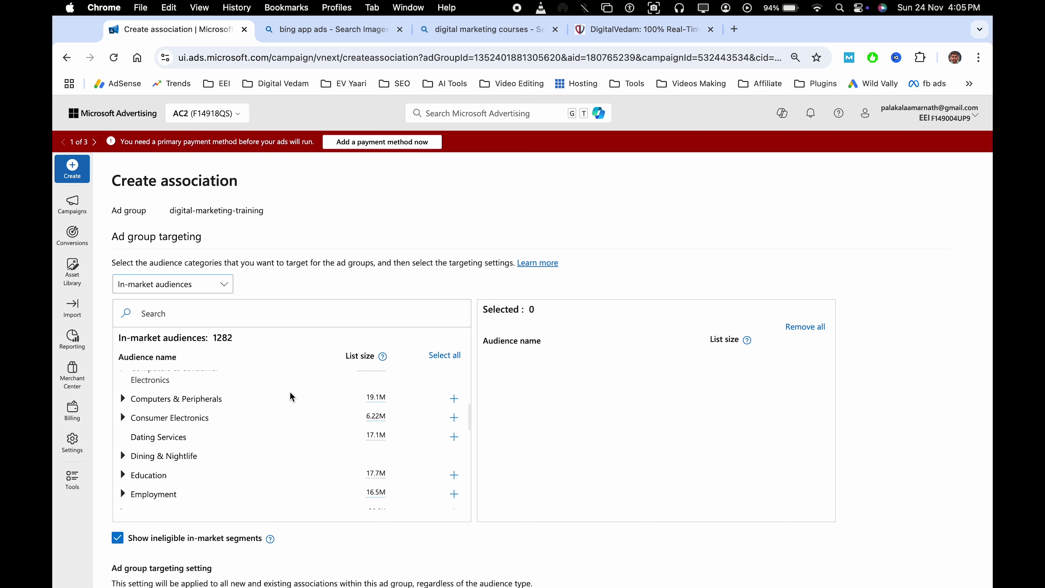
{"action": "scroll", "coordinate": [290, 393], "scroll_direction": "up", "scroll_amount": 5}
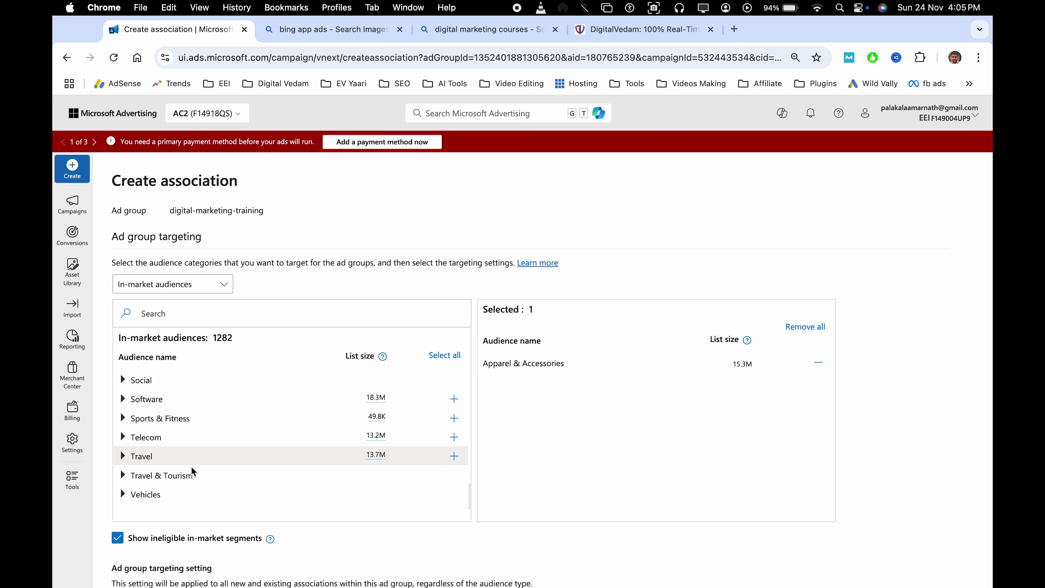
{"action": "scroll", "coordinate": [566, 449], "scroll_direction": "down", "scroll_amount": 8}
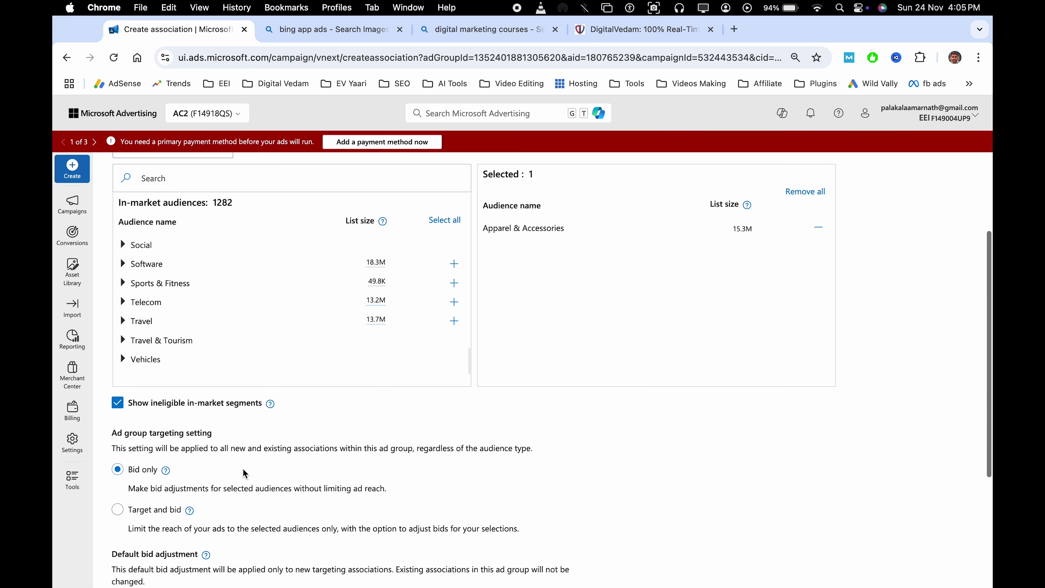
{"action": "left_click", "coordinate": [205, 522]}
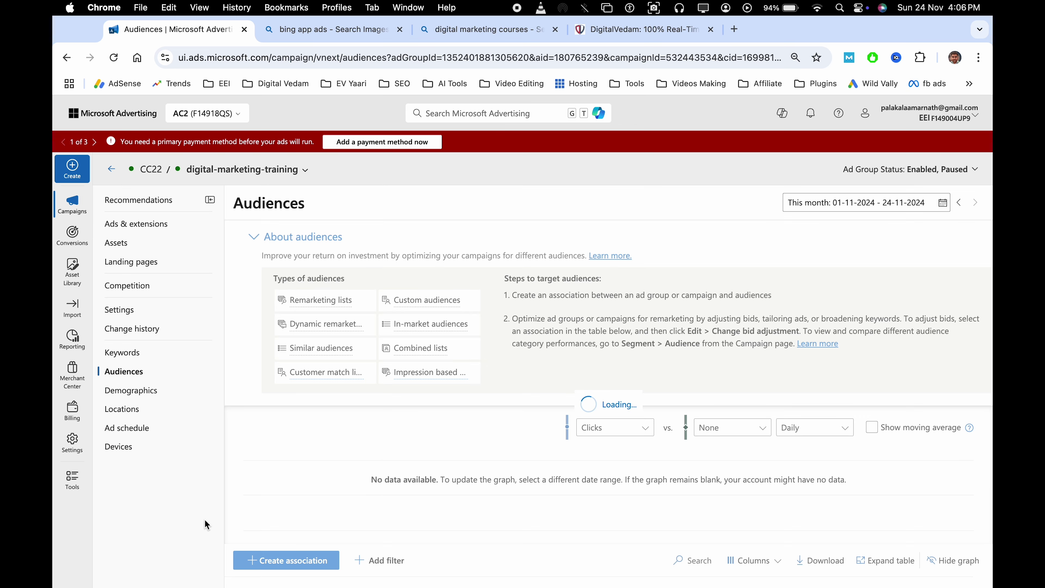
Set the ad group's age bid adjustments to a 90% decrease for 18-24, and choose a decrease for 35-49
{"action": "left_click", "coordinate": [166, 399]}
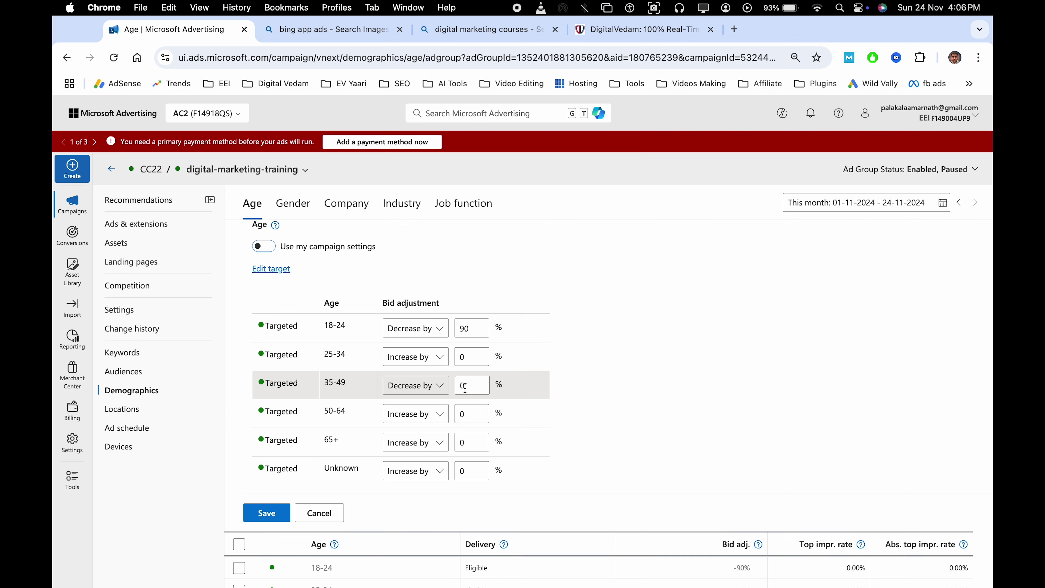
{"action": "double_click", "coordinate": [464, 388]}
Override the campaign's location settings for the ad group, target Canada, and save the locations
{"action": "left_click", "coordinate": [131, 409]}
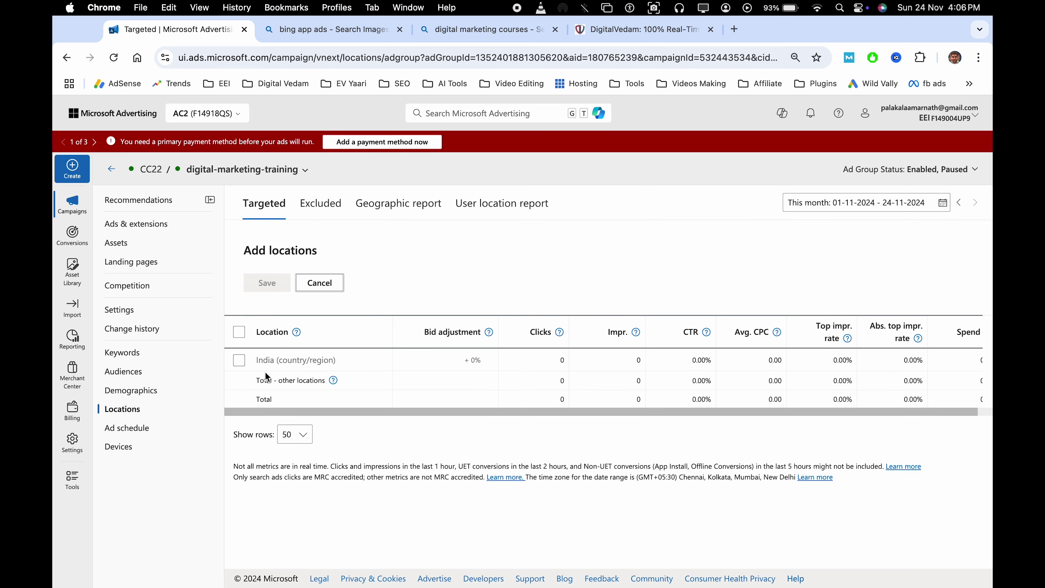
{"action": "scroll", "coordinate": [373, 382], "scroll_direction": "down", "scroll_amount": 3}
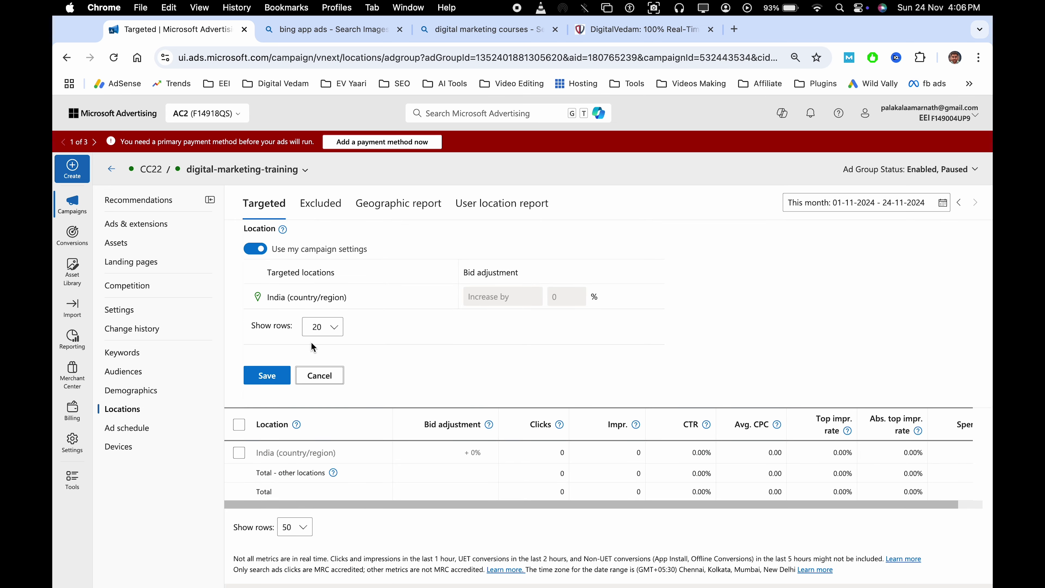
{"action": "left_click", "coordinate": [256, 249]}
{"action": "left_click", "coordinate": [471, 371]}
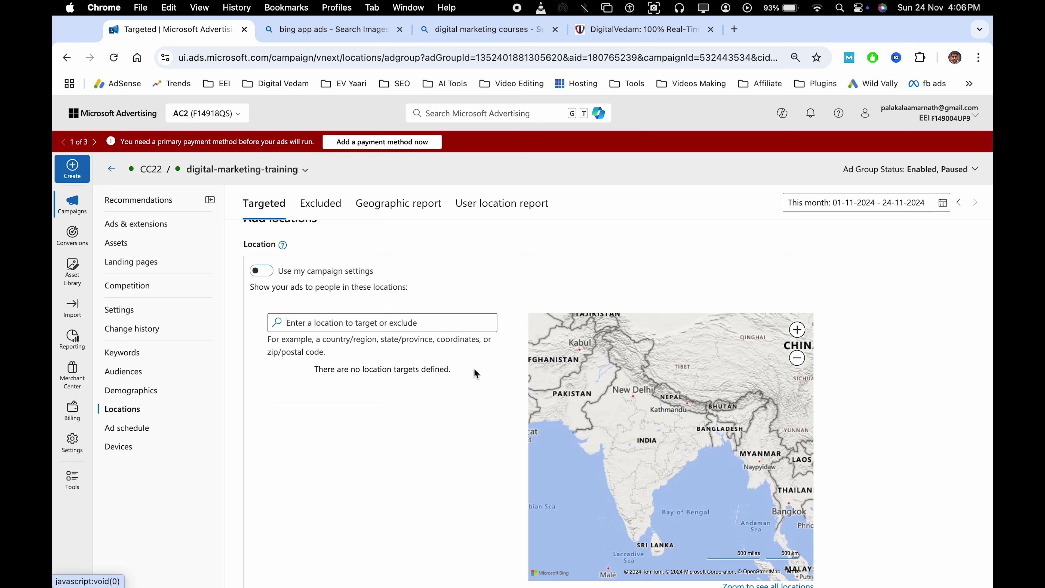
{"action": "left_click", "coordinate": [377, 317]}
{"action": "type", "text": "ge"}
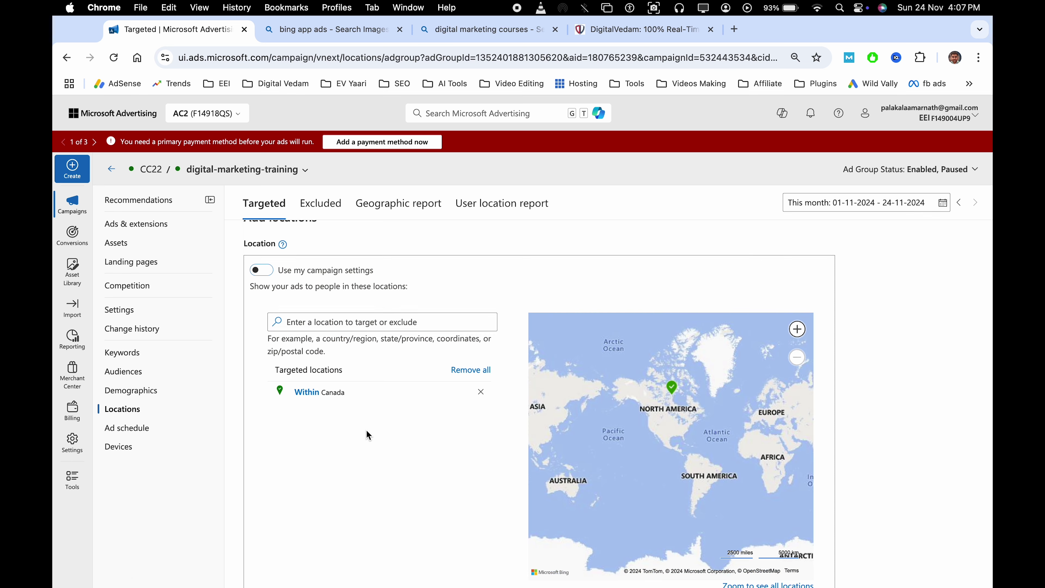
{"action": "scroll", "coordinate": [366, 430], "scroll_direction": "down", "scroll_amount": 10}
{"action": "left_click", "coordinate": [273, 490]}
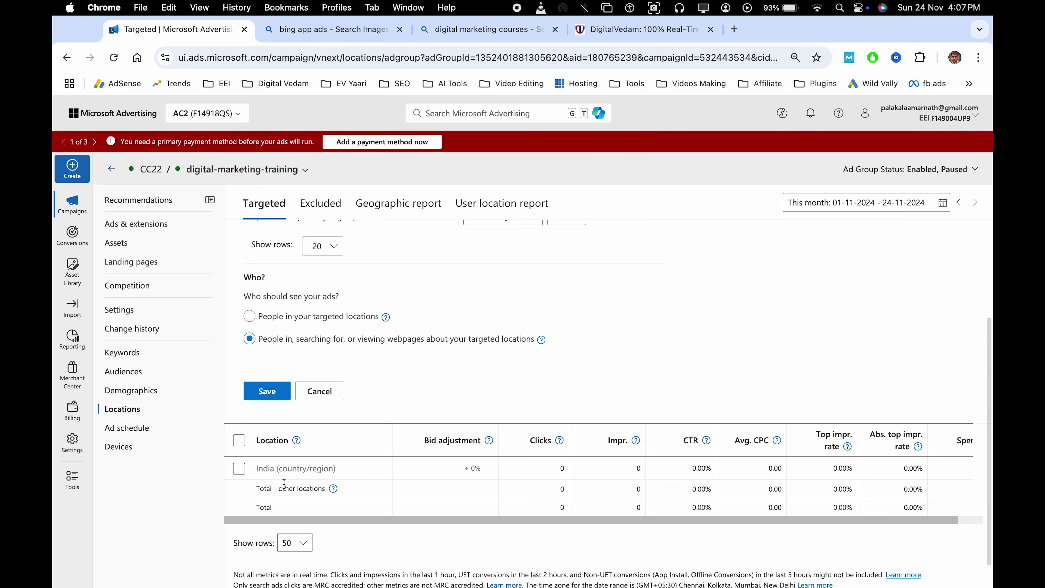
{"action": "left_click", "coordinate": [267, 399]}
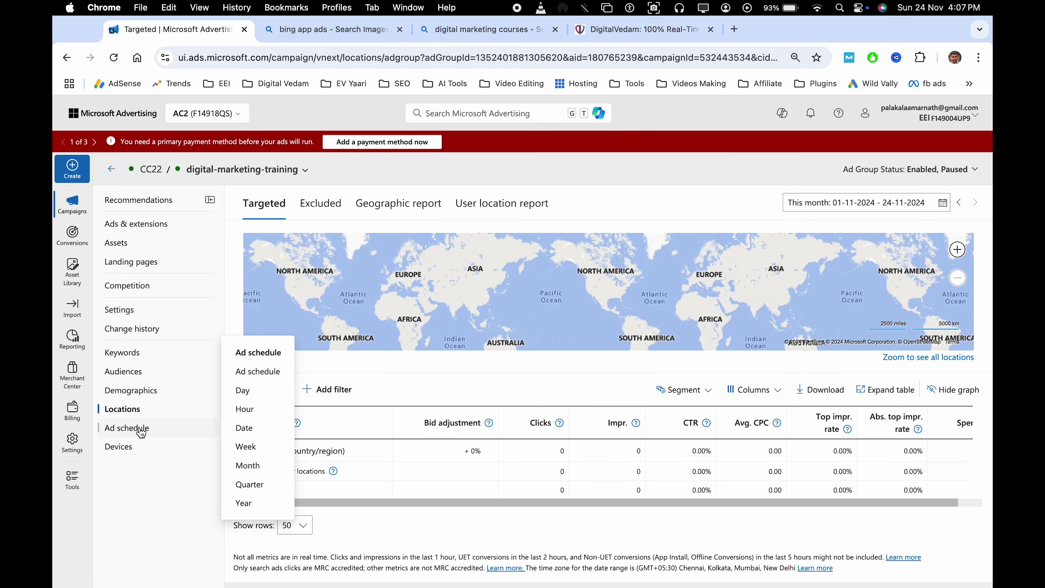
View the ad group's ad schedule by day and time
{"action": "left_click", "coordinate": [127, 428]}
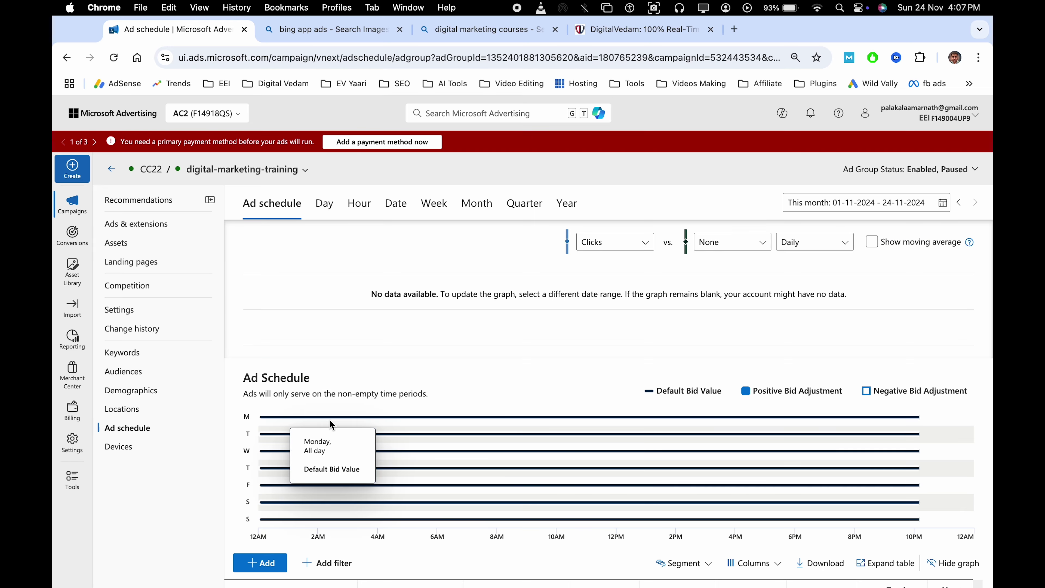
{"action": "scroll", "coordinate": [330, 420], "scroll_direction": "down", "scroll_amount": 3}
Override the campaign's device settings for the ad group, increase the smartphone bid by 100%, and save
{"action": "left_click", "coordinate": [156, 453]}
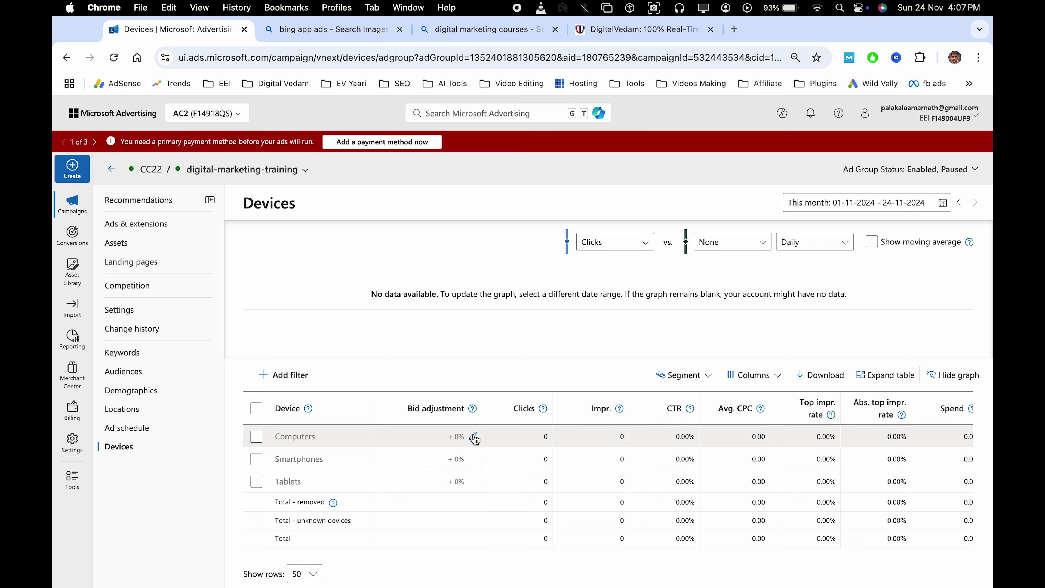
{"action": "left_click", "coordinate": [475, 460]}
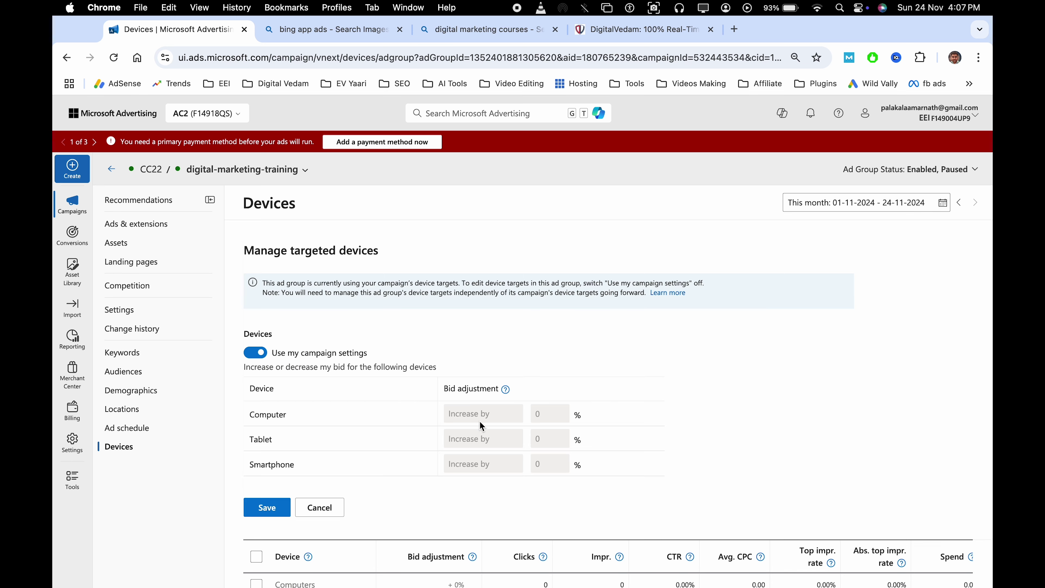
{"action": "left_click", "coordinate": [255, 353]}
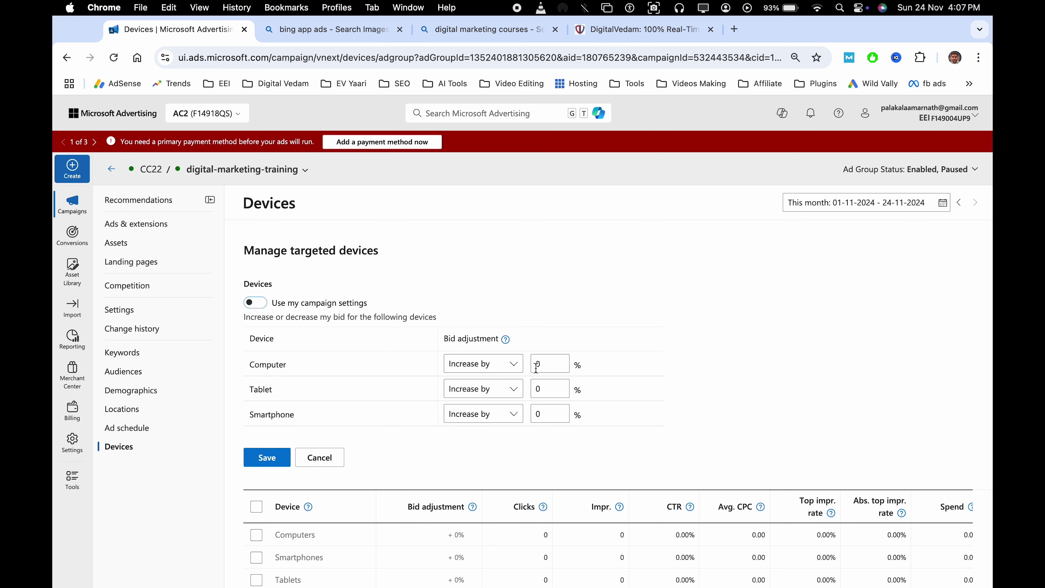
{"action": "left_click", "coordinate": [513, 364]}
{"action": "left_click", "coordinate": [499, 380]}
{"action": "left_click", "coordinate": [550, 413]}
{"action": "type", "text": "100"}
{"action": "left_click", "coordinate": [285, 457]}
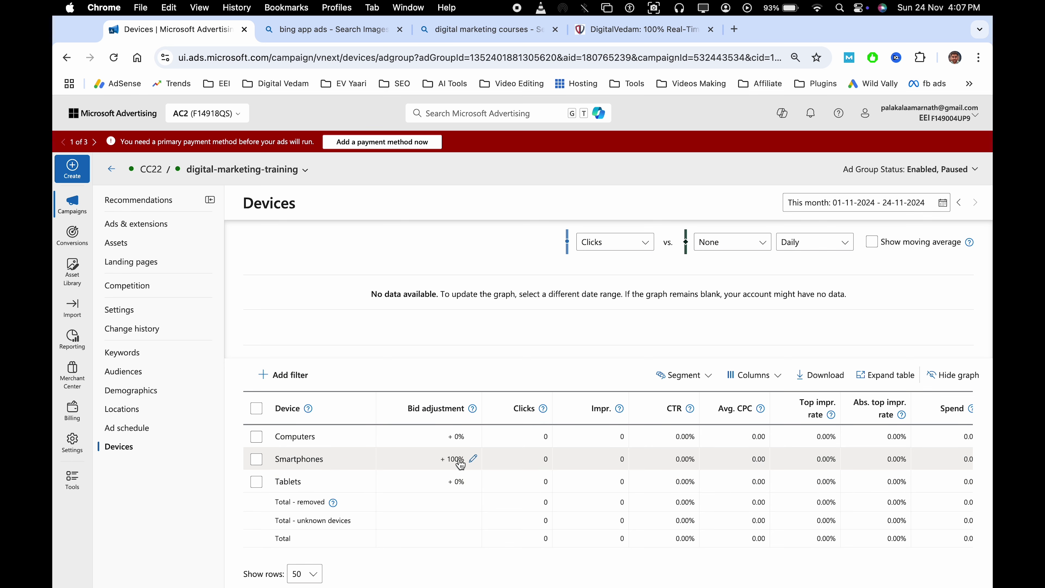
Change the smartphone bid adjustment to a decrease of 100% and save it
{"action": "left_click", "coordinate": [472, 459]}
{"action": "left_click", "coordinate": [412, 473]}
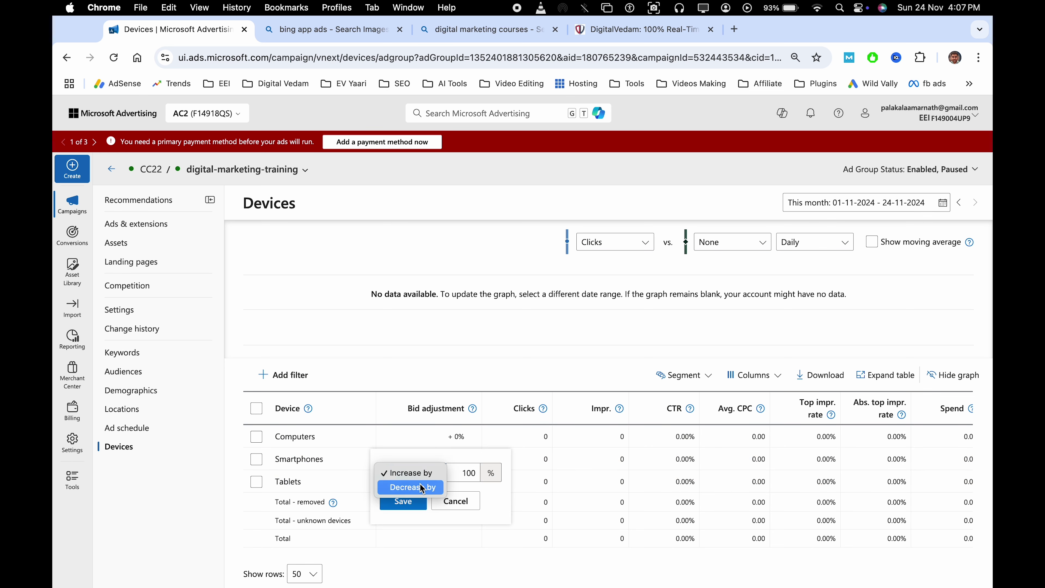
{"action": "left_click", "coordinate": [408, 486]}
{"action": "left_click", "coordinate": [404, 501]}
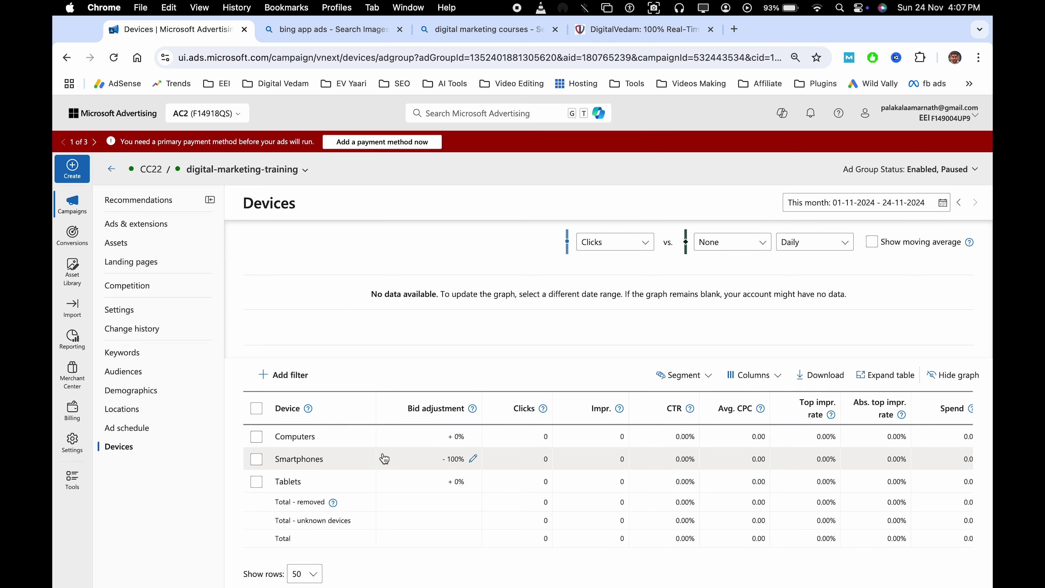
Hide the performance graph above the ad group's device table
{"action": "scroll", "coordinate": [385, 458], "scroll_direction": "down", "scroll_amount": 1}
{"action": "scroll", "coordinate": [383, 453], "scroll_direction": "up", "scroll_amount": 1}
{"action": "left_click", "coordinate": [951, 375]}
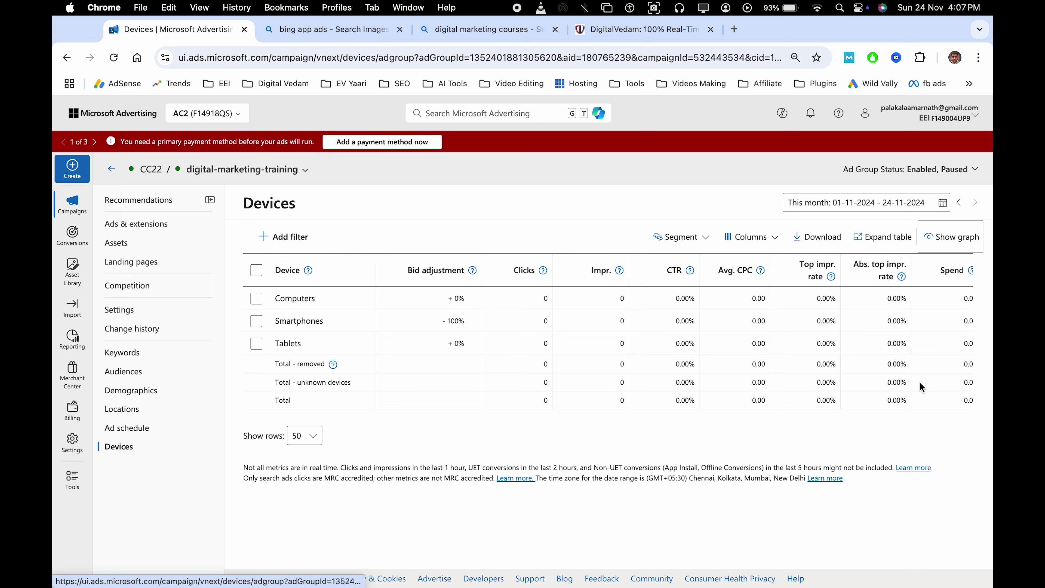
Go back from the digital-marketing-training ad group to the CC22 campaign level
{"action": "mouse_move", "coordinate": [155, 297]}
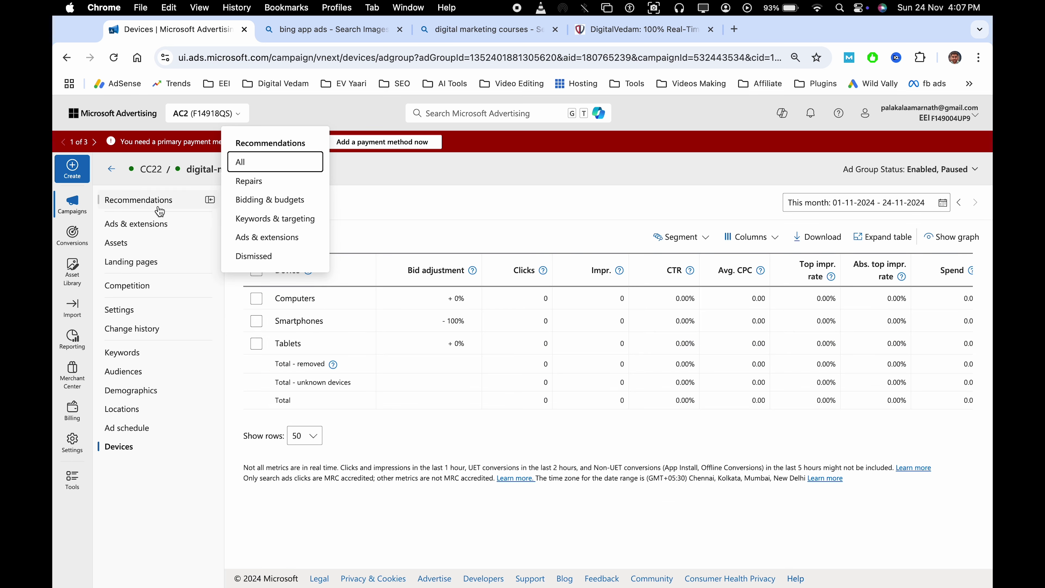
{"action": "left_click", "coordinate": [153, 172]}
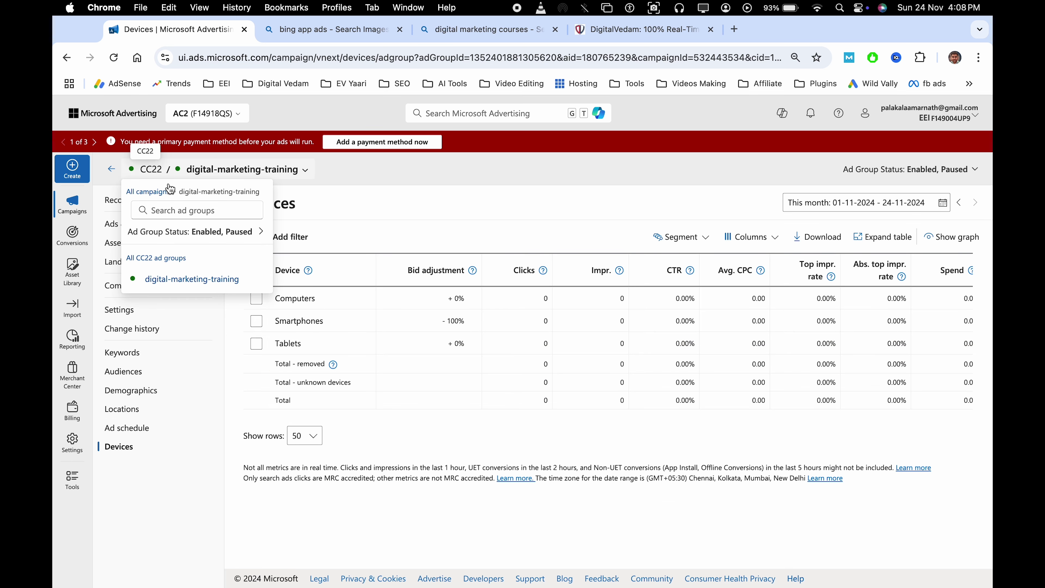
{"action": "left_click", "coordinate": [180, 280]}
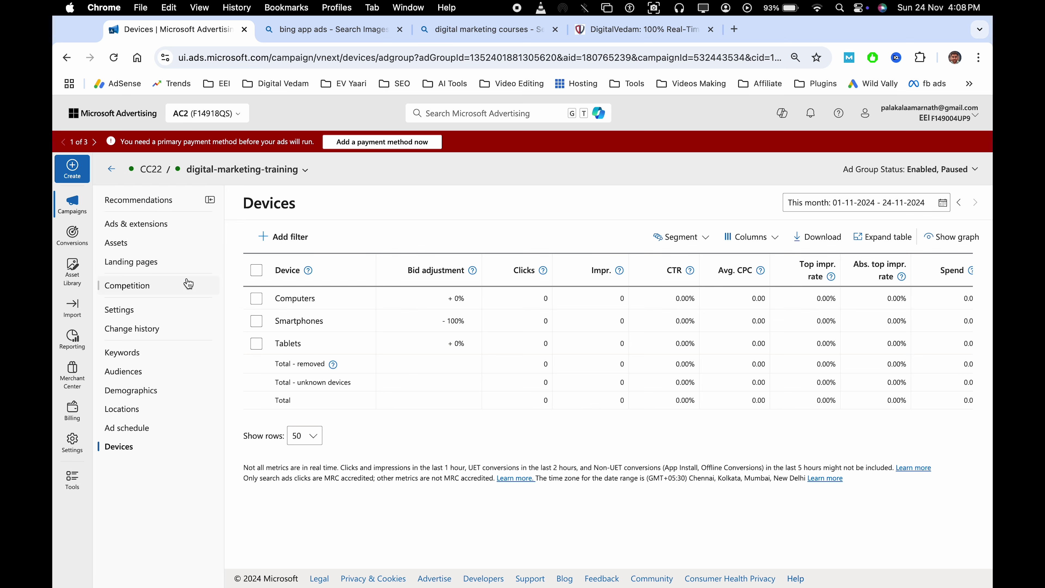
{"action": "left_click", "coordinate": [111, 169]}
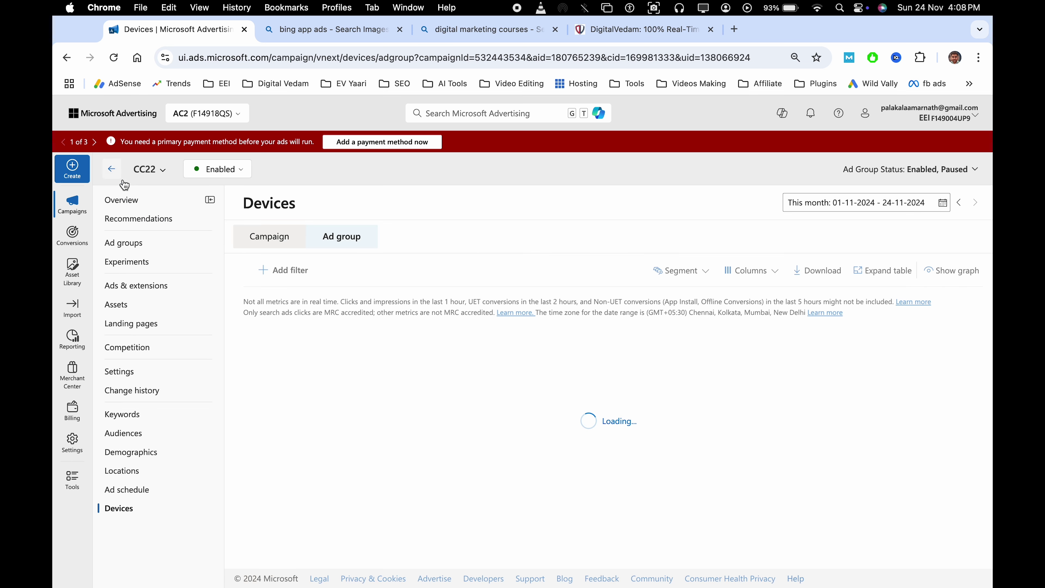
View the CC22 campaign's list of ad groups and its experiments page
{"action": "mouse_move", "coordinate": [167, 231]}
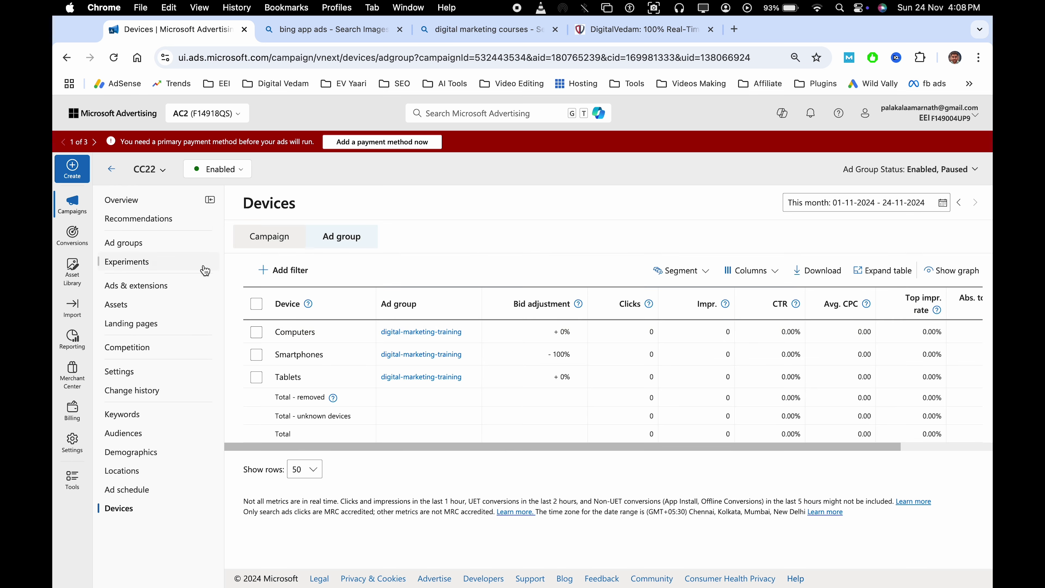
{"action": "left_click", "coordinate": [179, 249]}
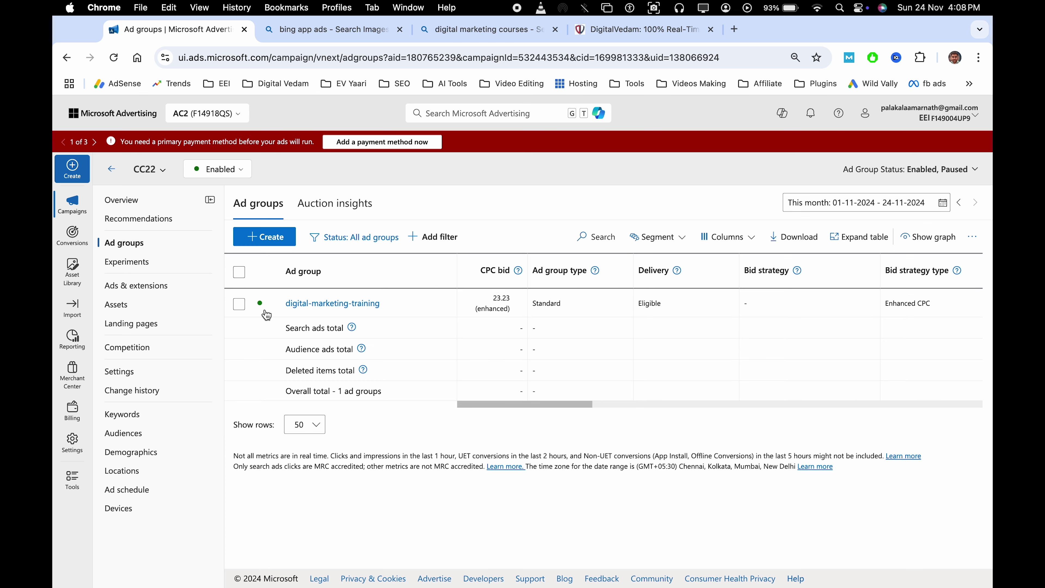
{"action": "left_click", "coordinate": [136, 263]}
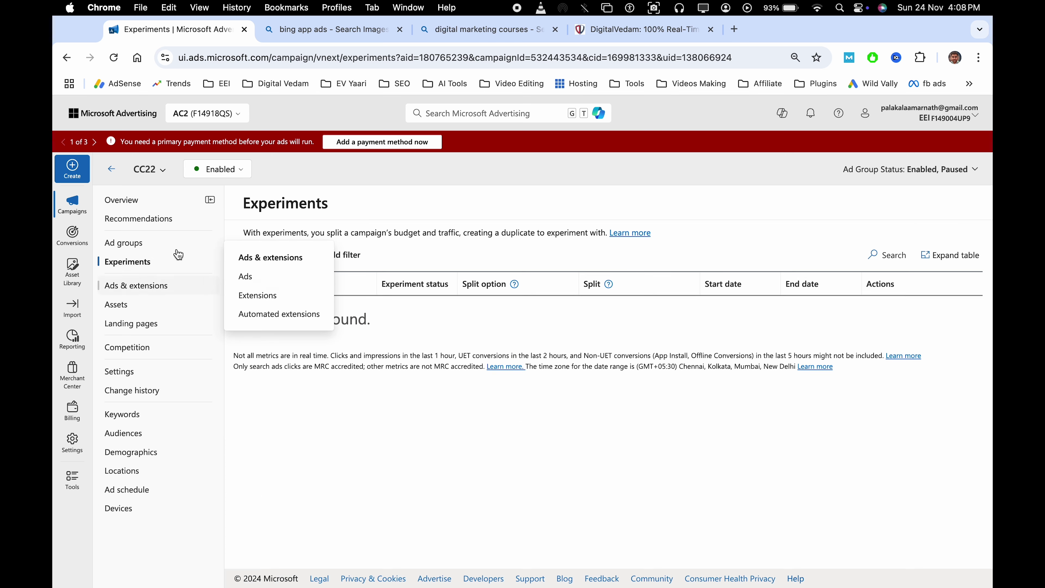